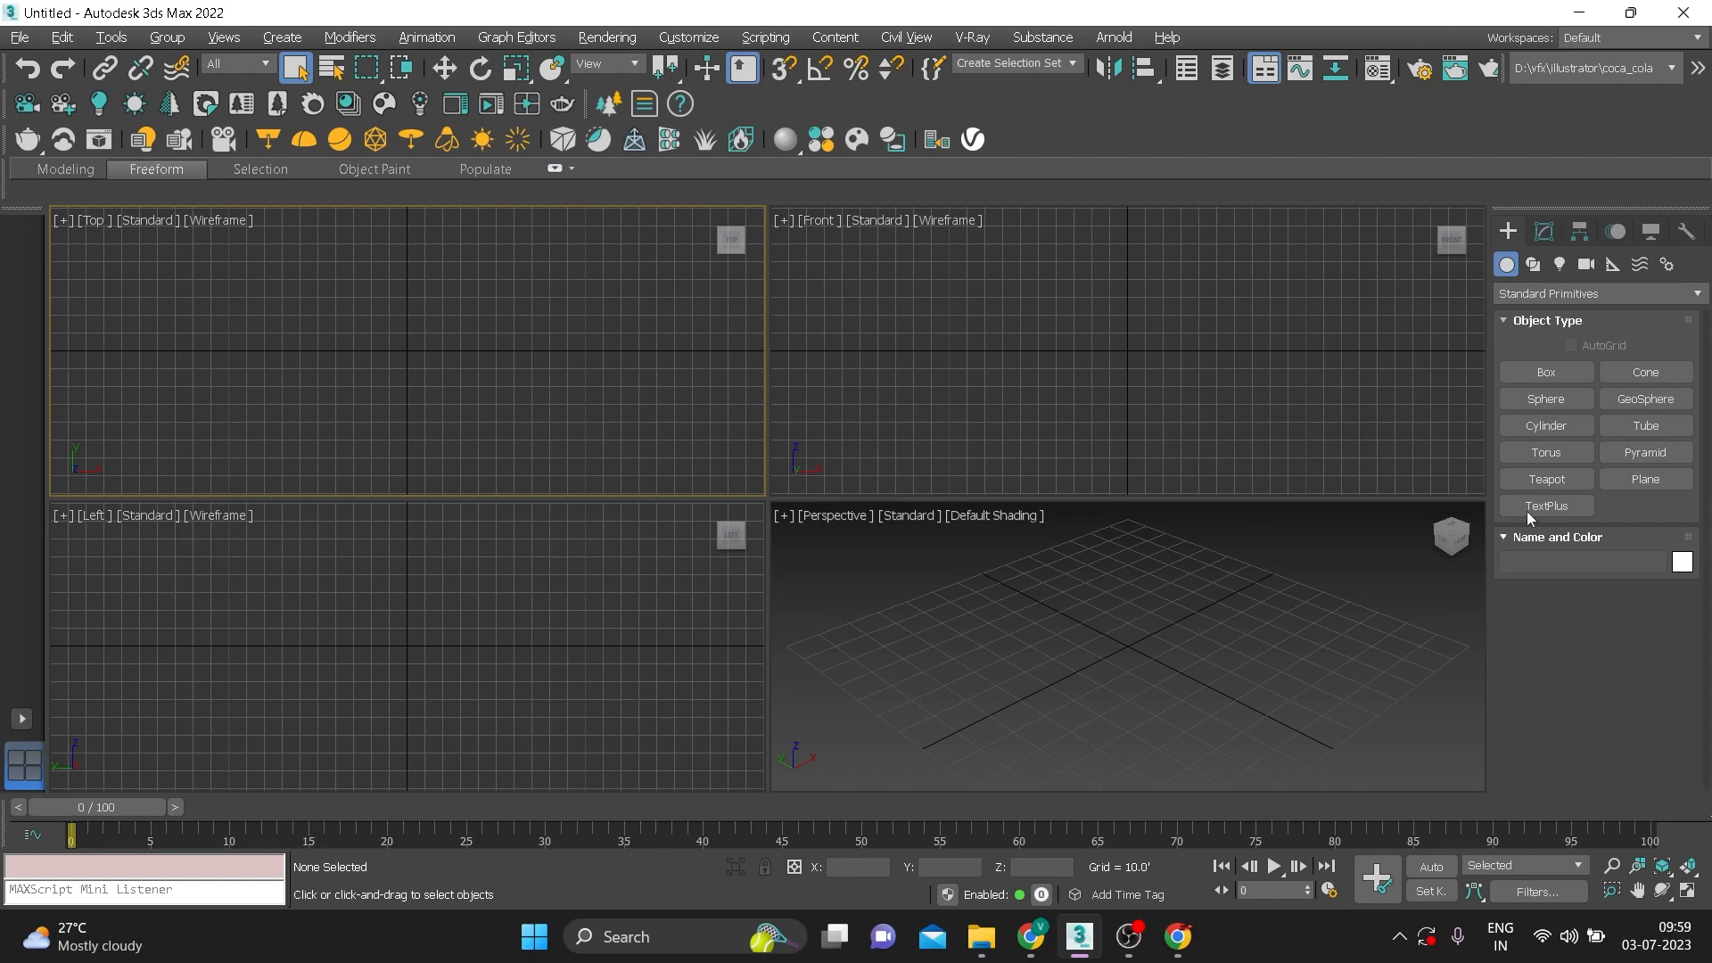
Create a cylinder of about 23.3' radius and 98.5' height at the grid origin, shown with edged faces
click(1542, 427)
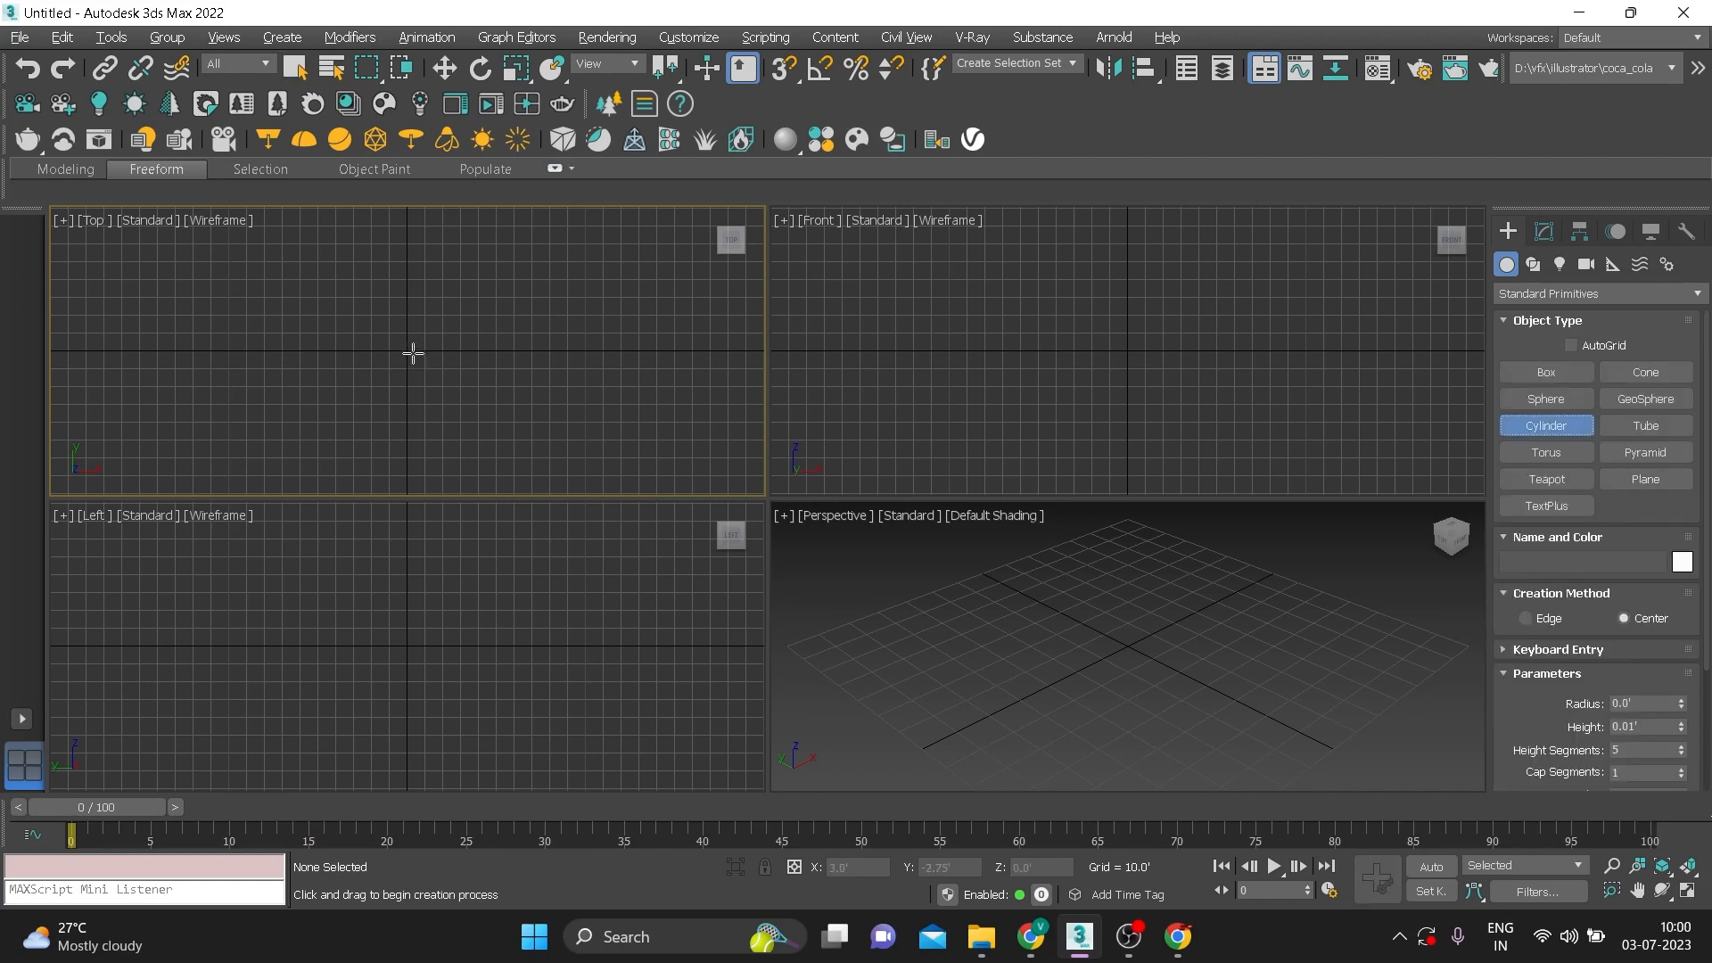
drag(408, 351, 449, 356)
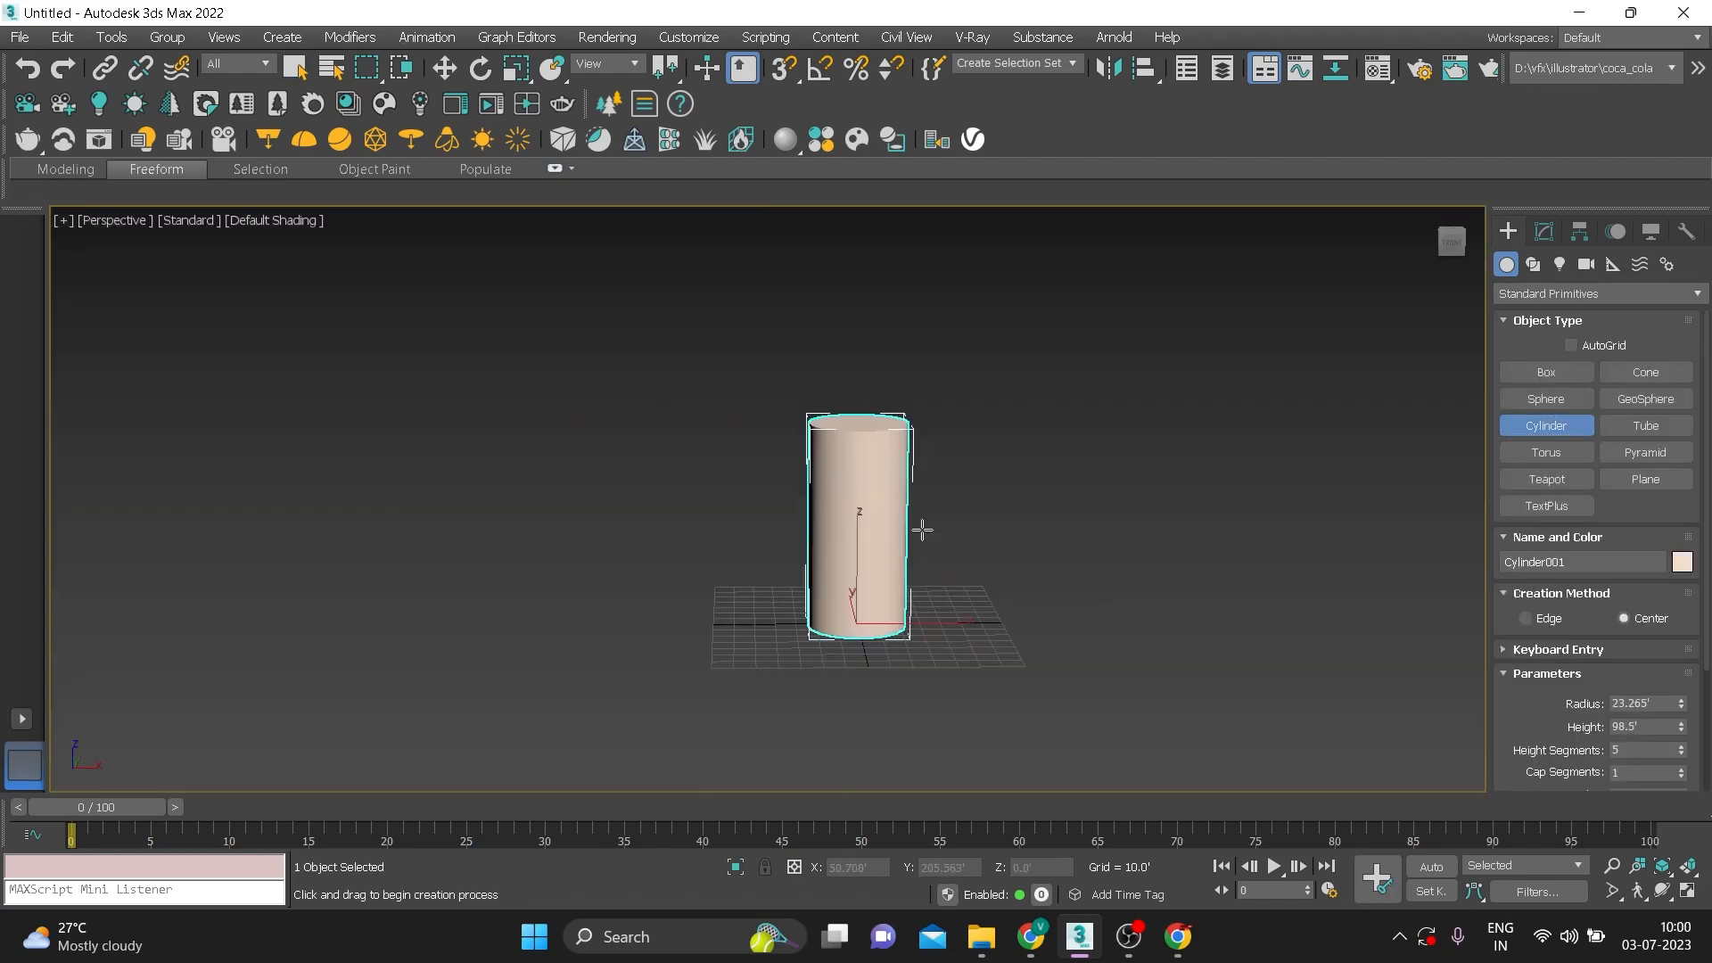
key(F4)
scroll(922, 530, up, 3)
alt+middle_drag(921, 526, 1014, 553)
Set the cylinder's height segments to 8
click(1543, 232)
middle_drag(1262, 404, 981, 411)
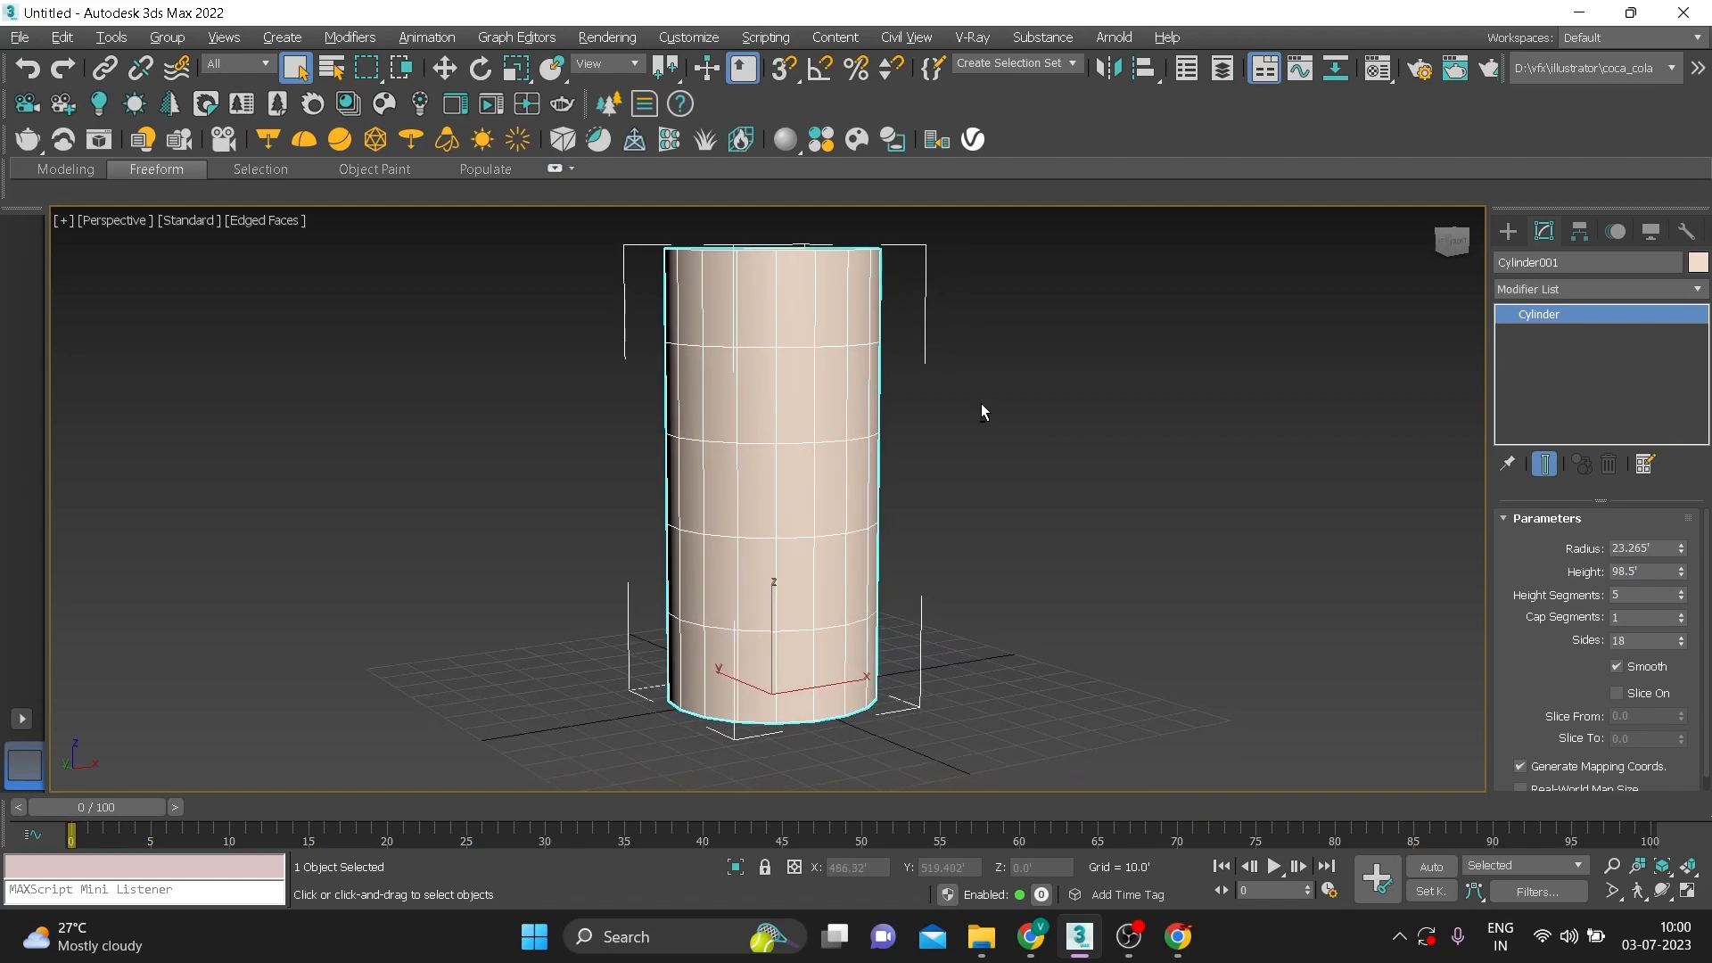
click(1684, 592)
click(1683, 592)
click(1684, 592)
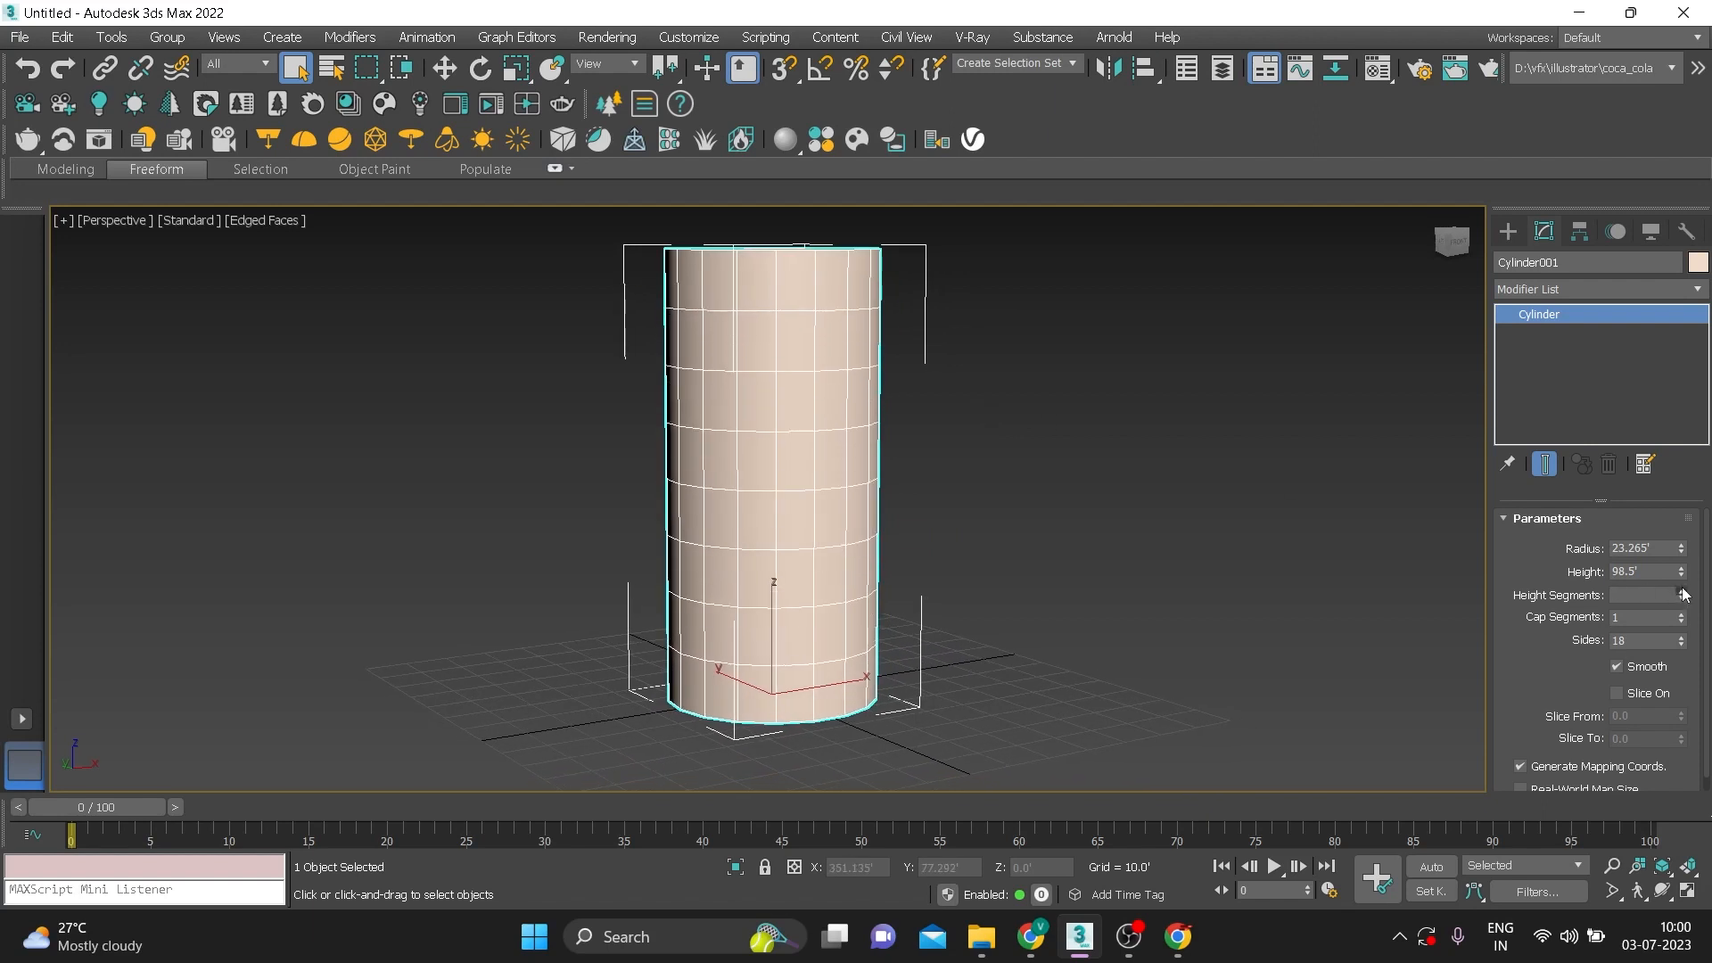
alt+middle_drag(1136, 494, 1078, 490)
Bulge the cylinder with a Taper modifier at a curve of 0.91 and convert it to an Editable Poly
click(1568, 290)
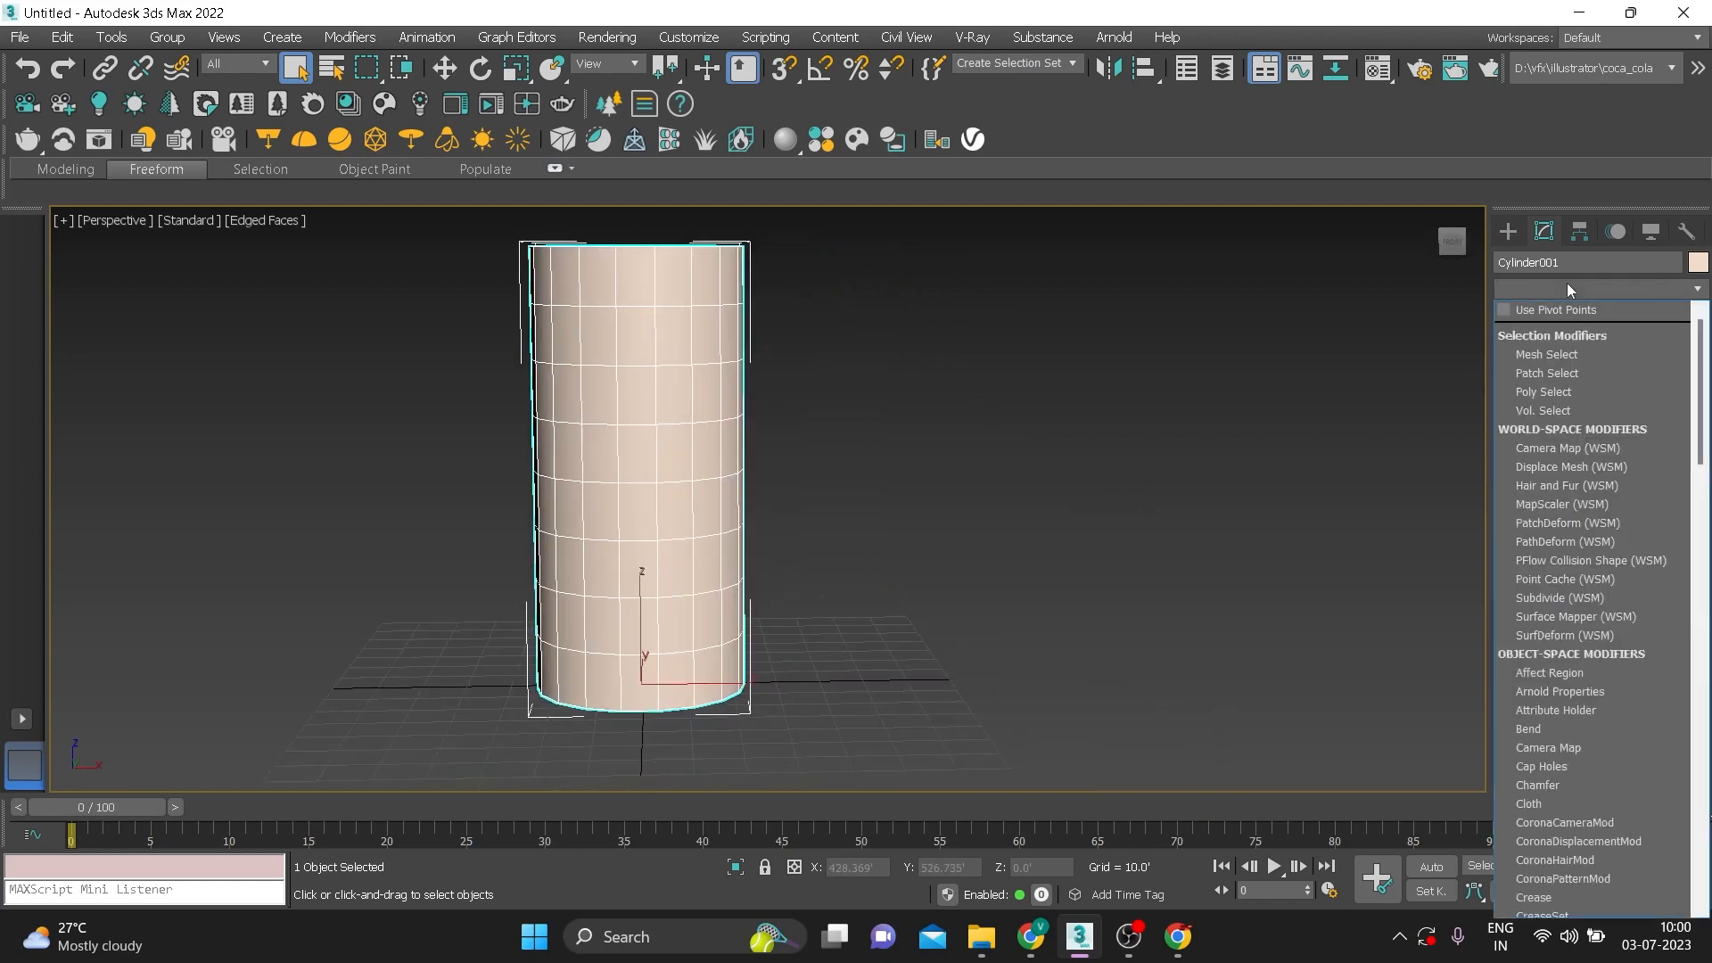
scroll(1566, 284, down, 10)
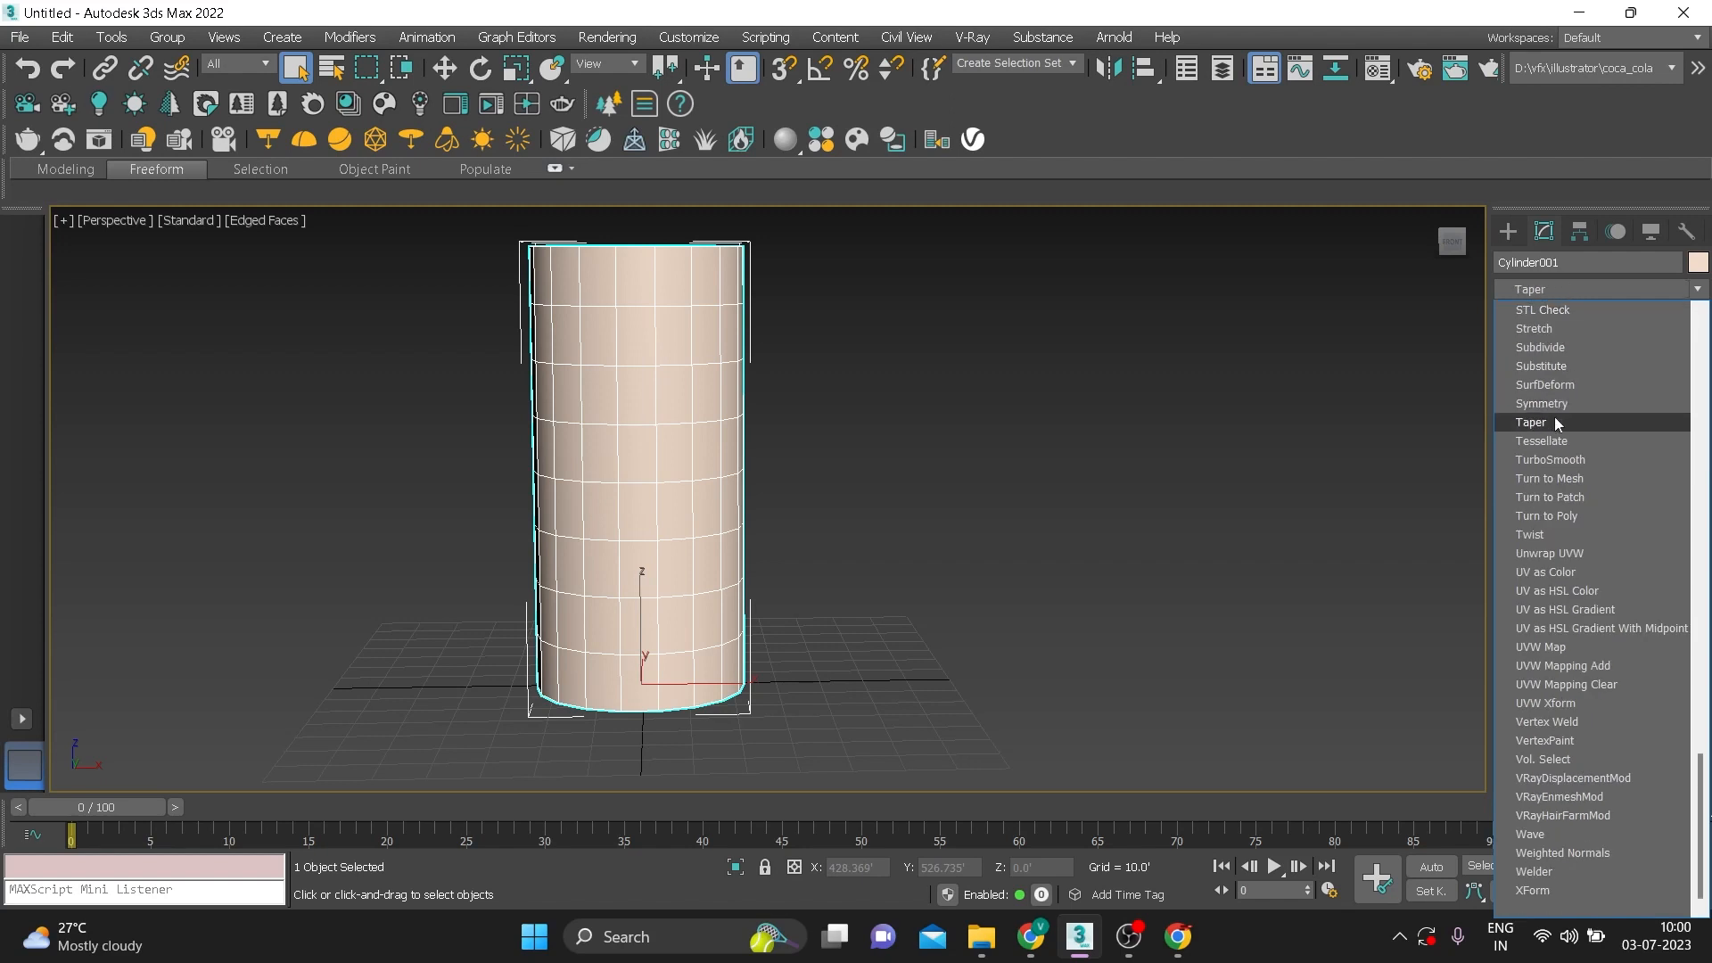
click(1554, 417)
drag(1648, 560, 1666, 502)
right_click(1654, 557)
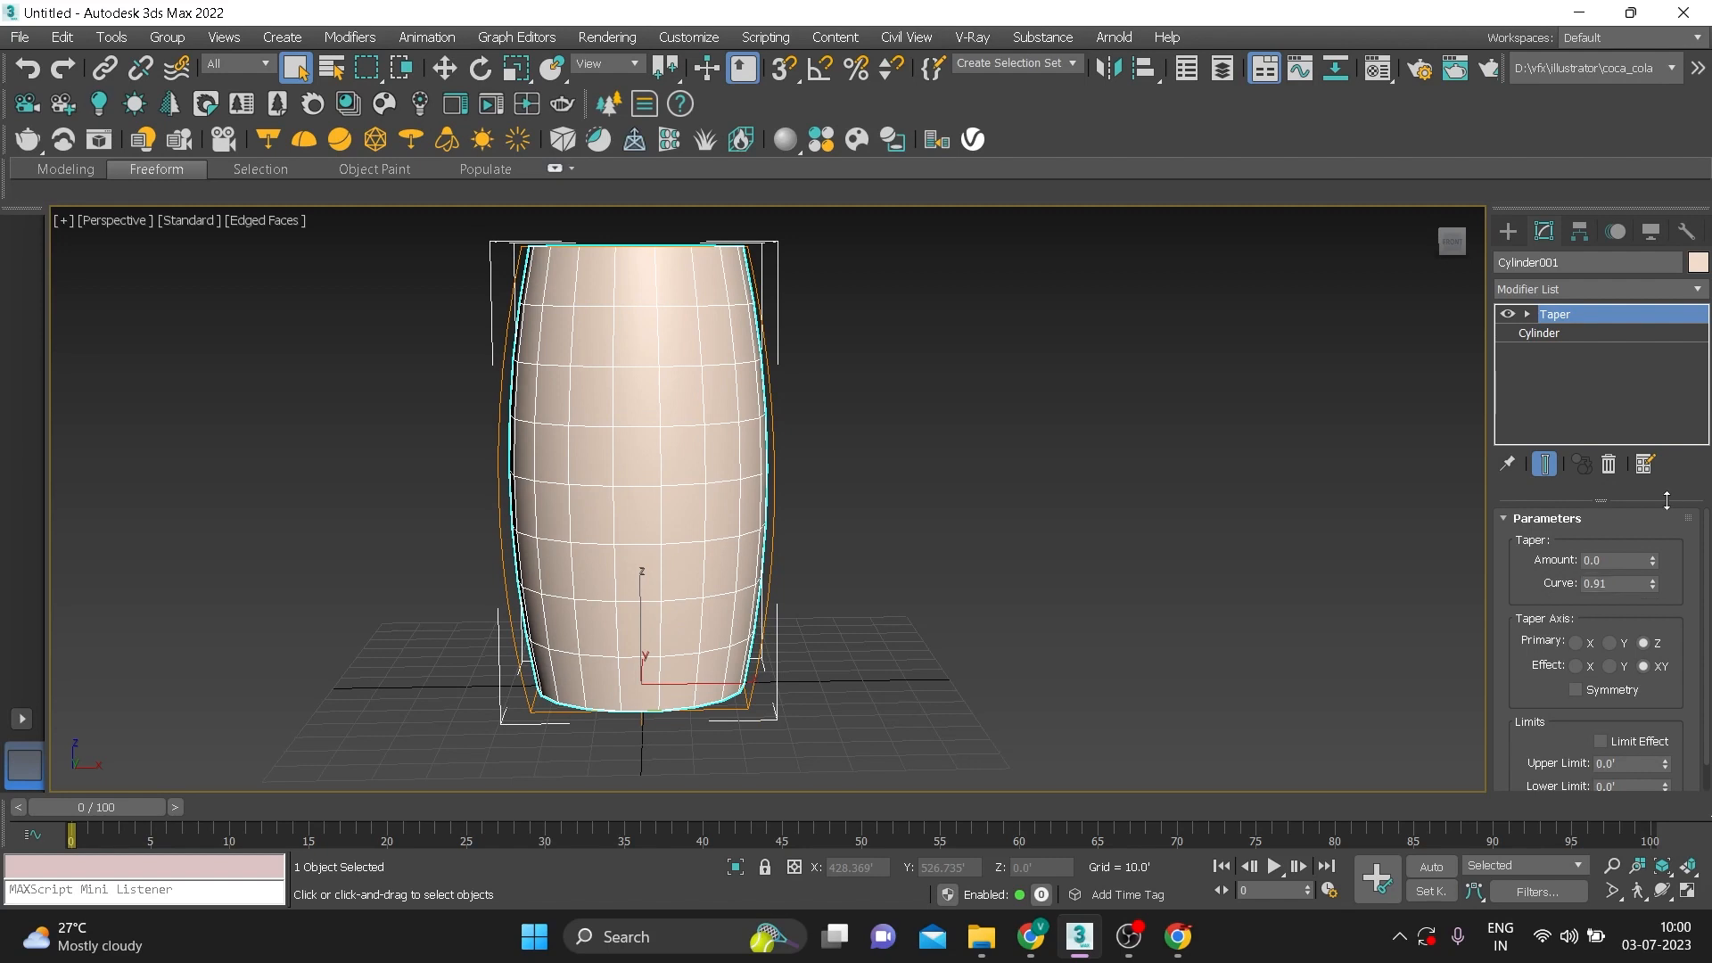
right_click(718, 442)
mouse_move(802, 676)
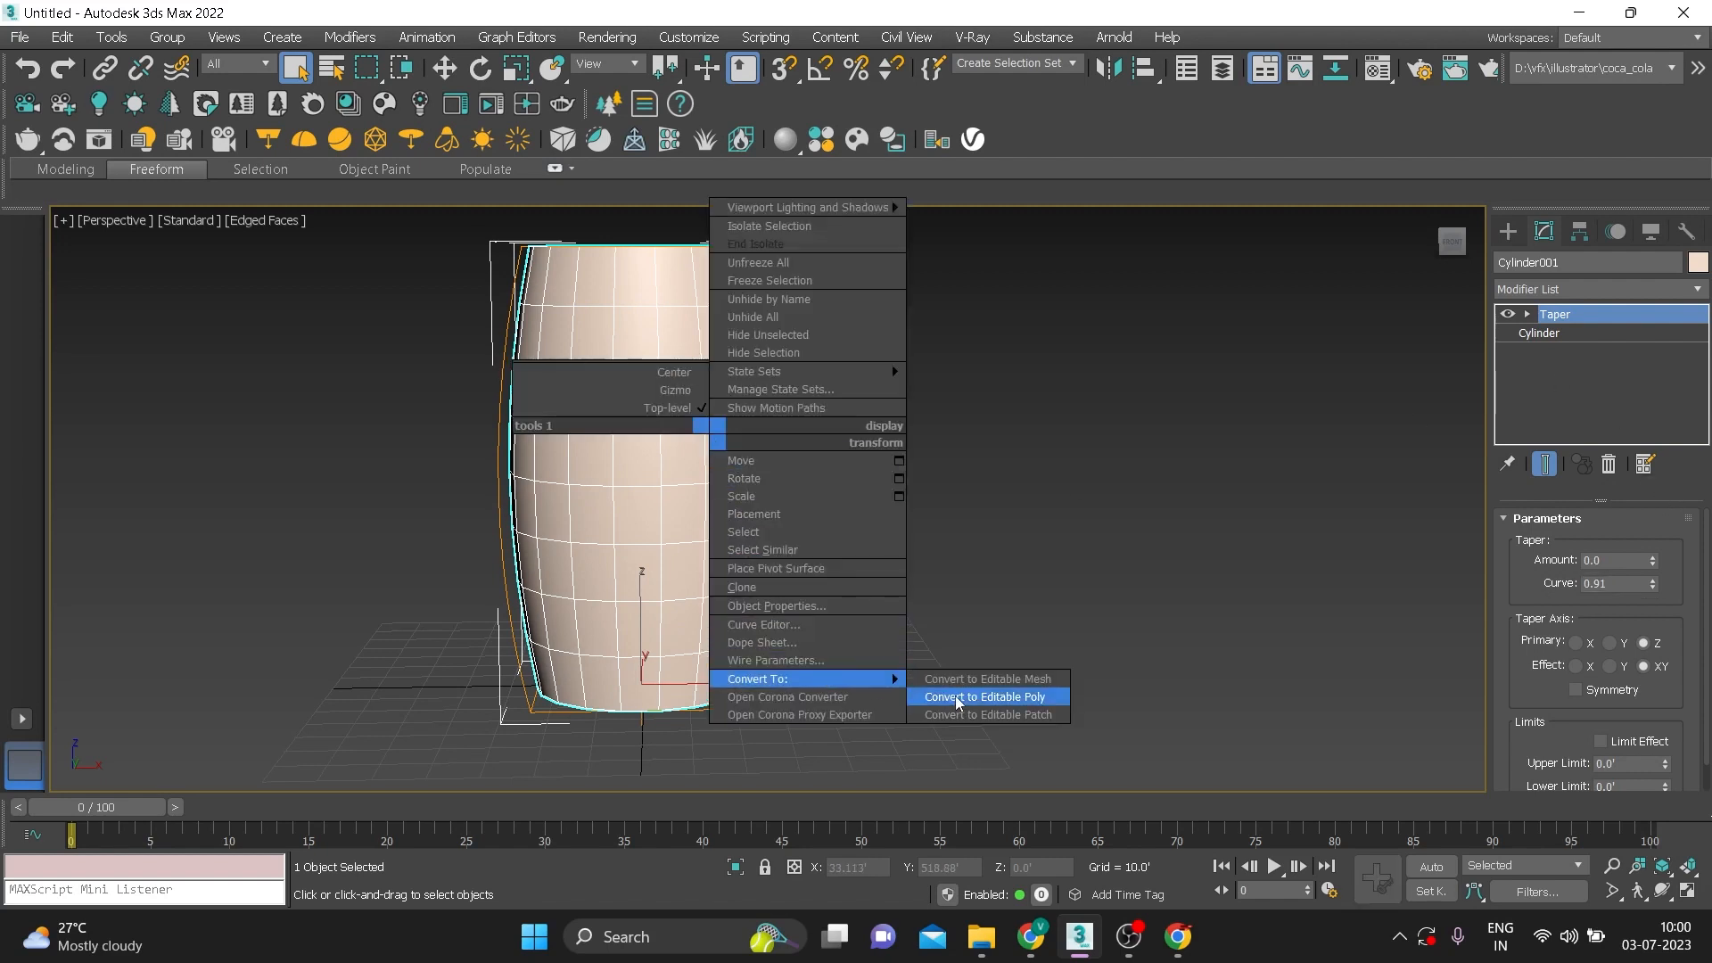
click(958, 697)
Scale the barrel-shaped body along its vertical axis to a height of about 134'
scroll(726, 481, down, 4)
key(r)
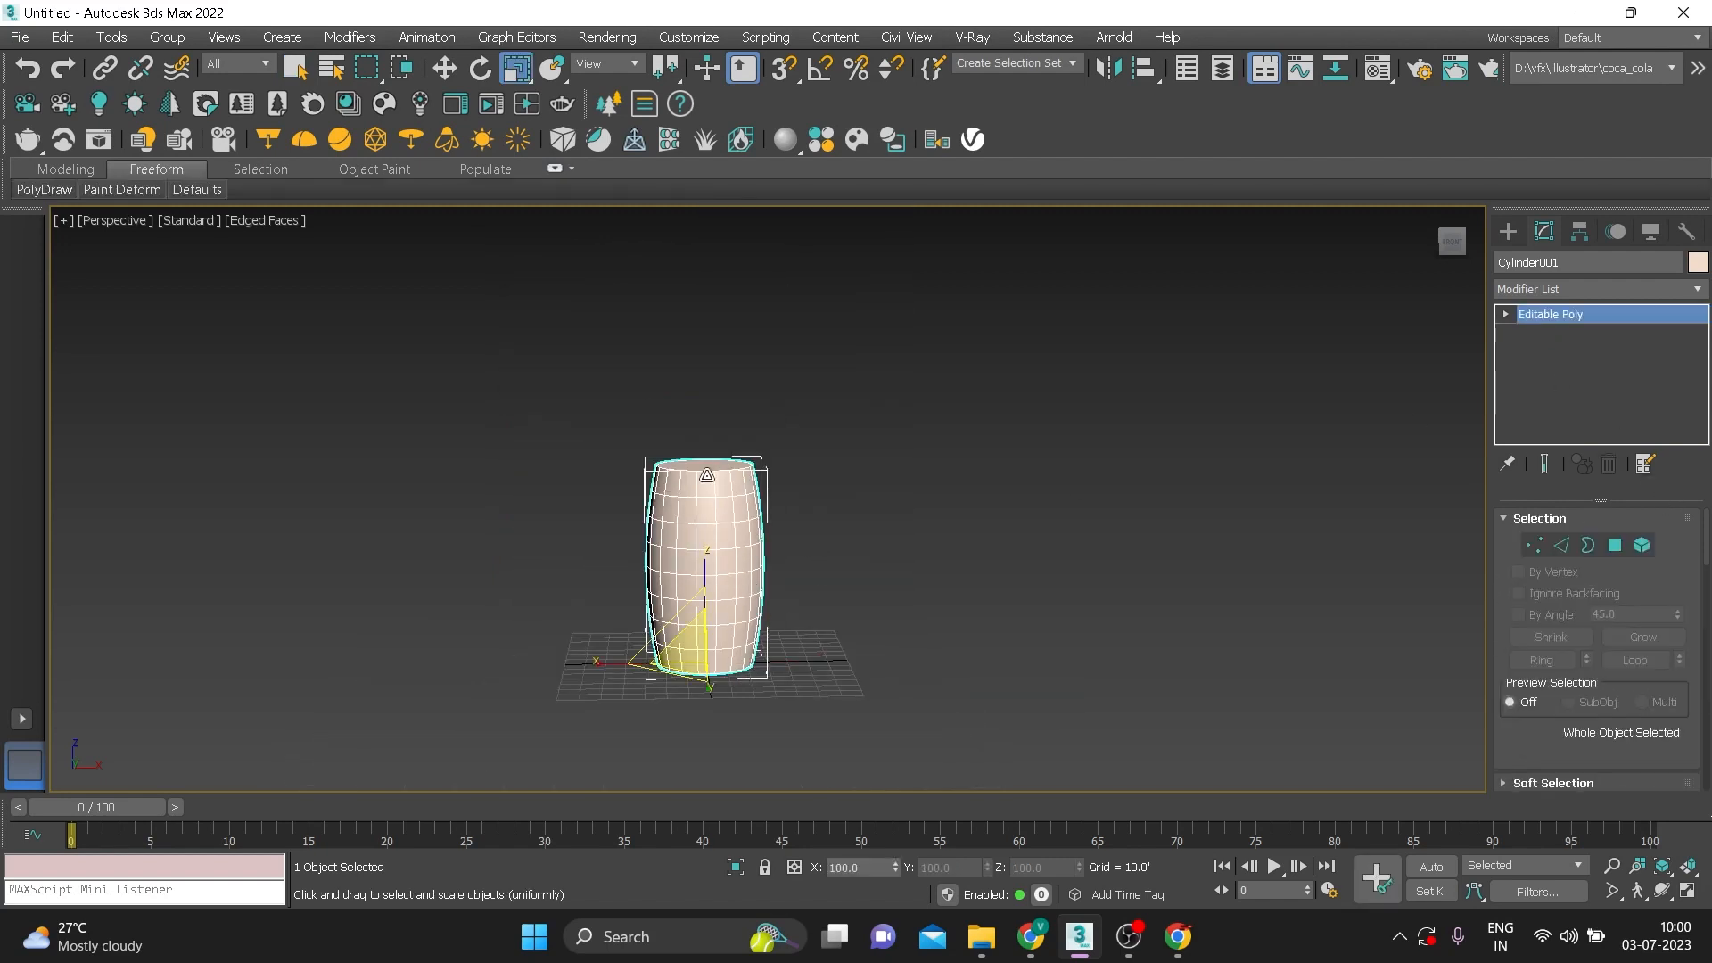
drag(701, 547, 706, 536)
key(f)
scroll(789, 566, down, 5)
scroll(789, 566, up, 4)
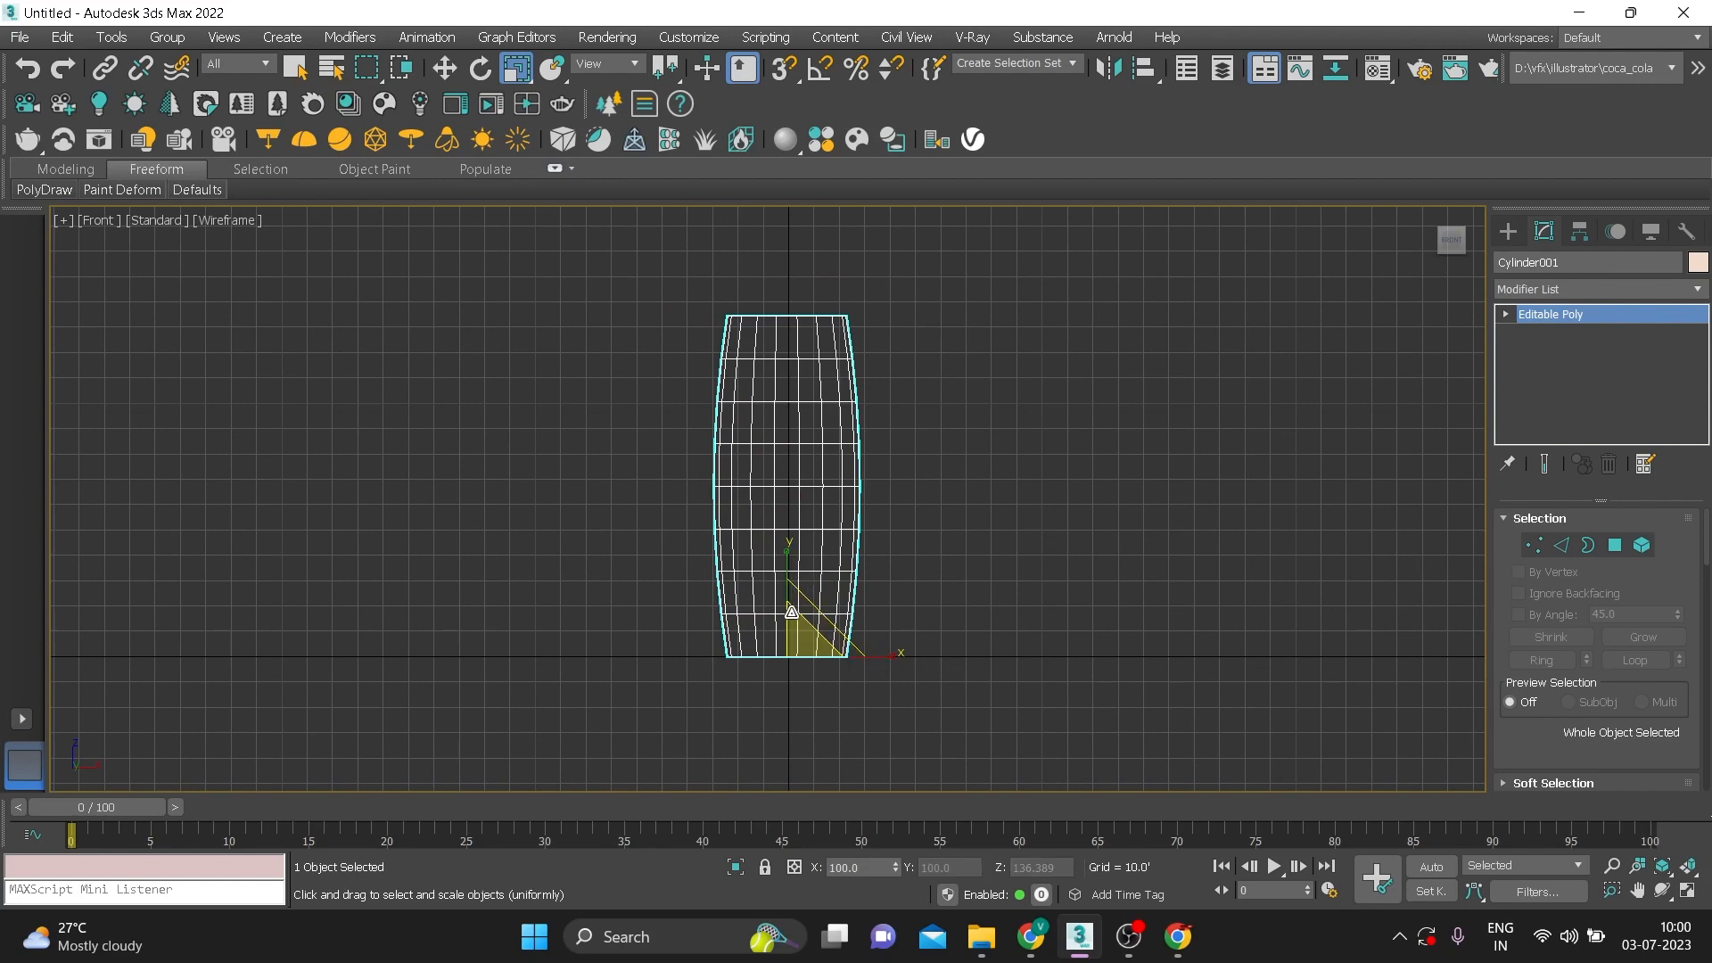
Narrow the body's upper end with a Taper of amount -0.17 and curve 0.18, and convert it to an Editable Poly
click(1554, 291)
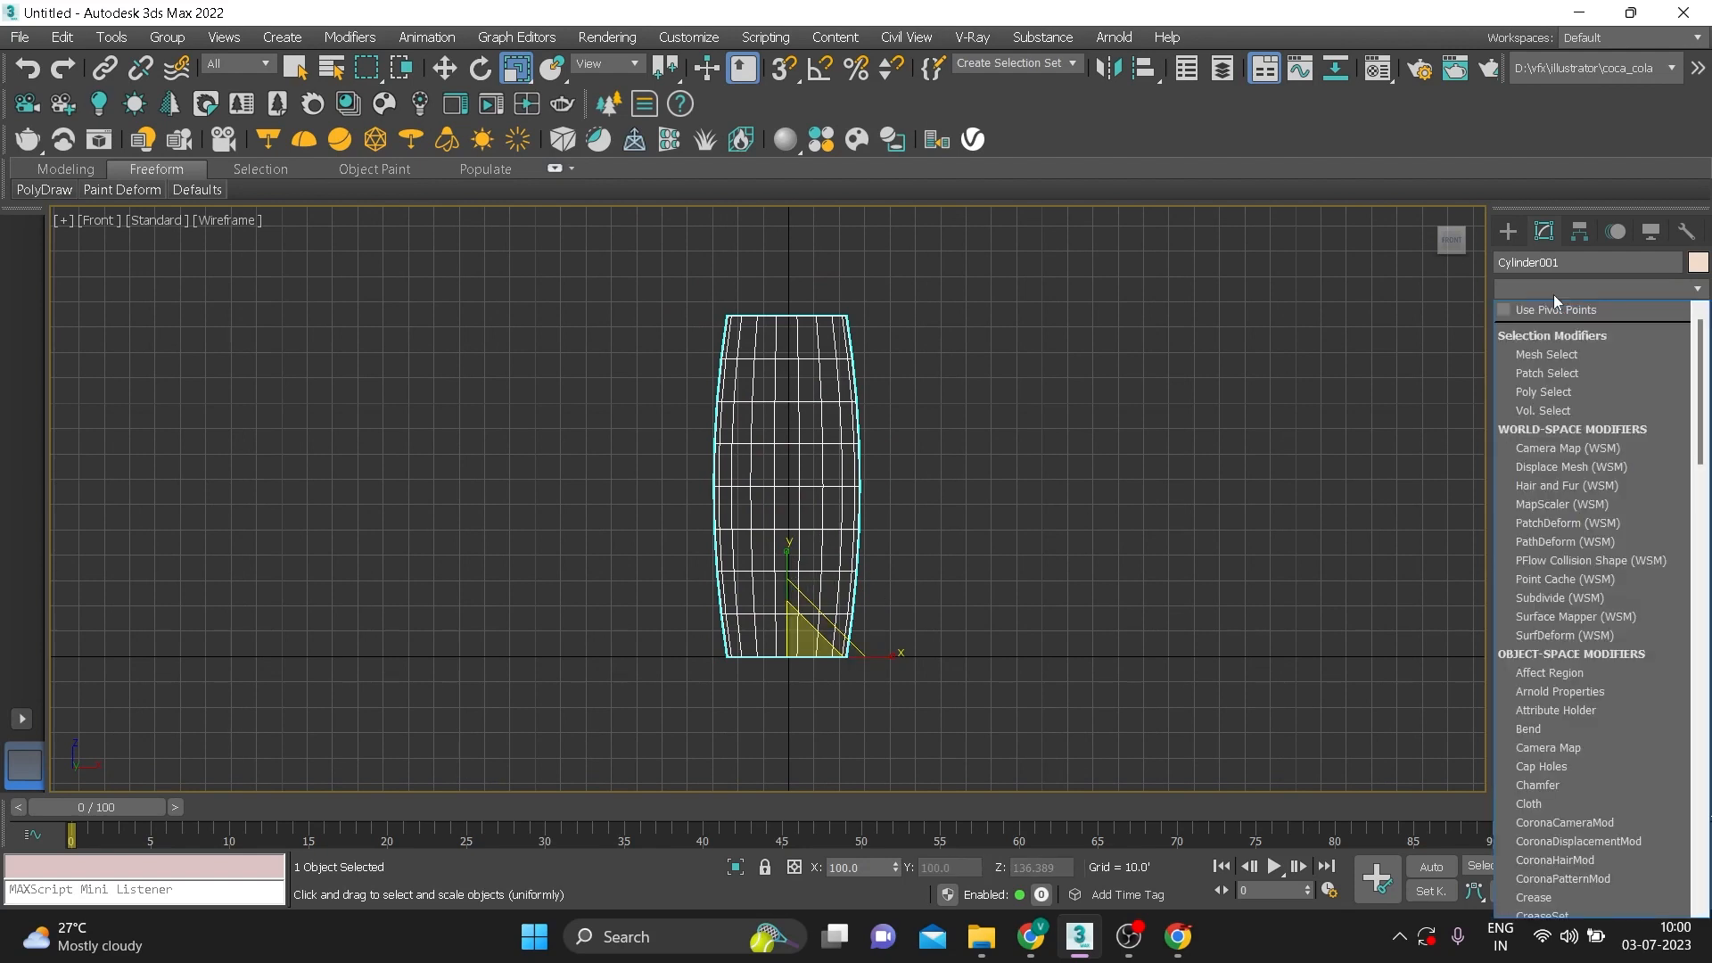
text(t)
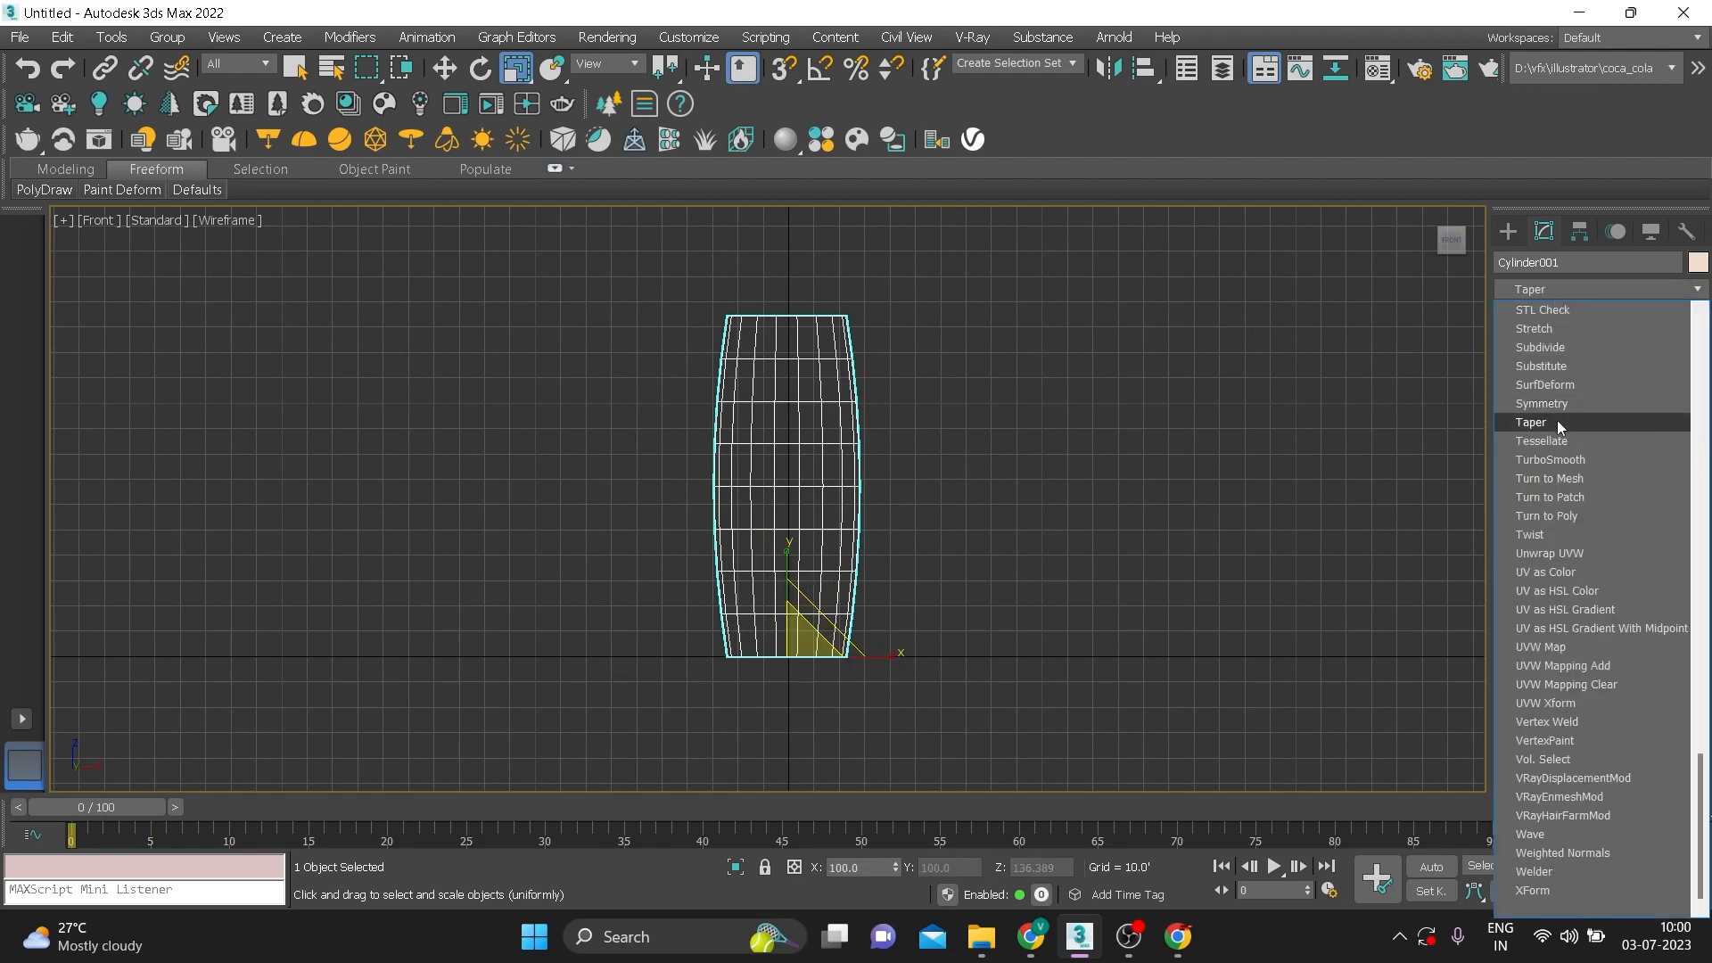
click(1557, 421)
mouse_move(1651, 563)
mouse_down()
mouse_move(1656, 590)
mouse_move(1656, 570)
mouse_up()
right_click(823, 453)
mouse_move(918, 698)
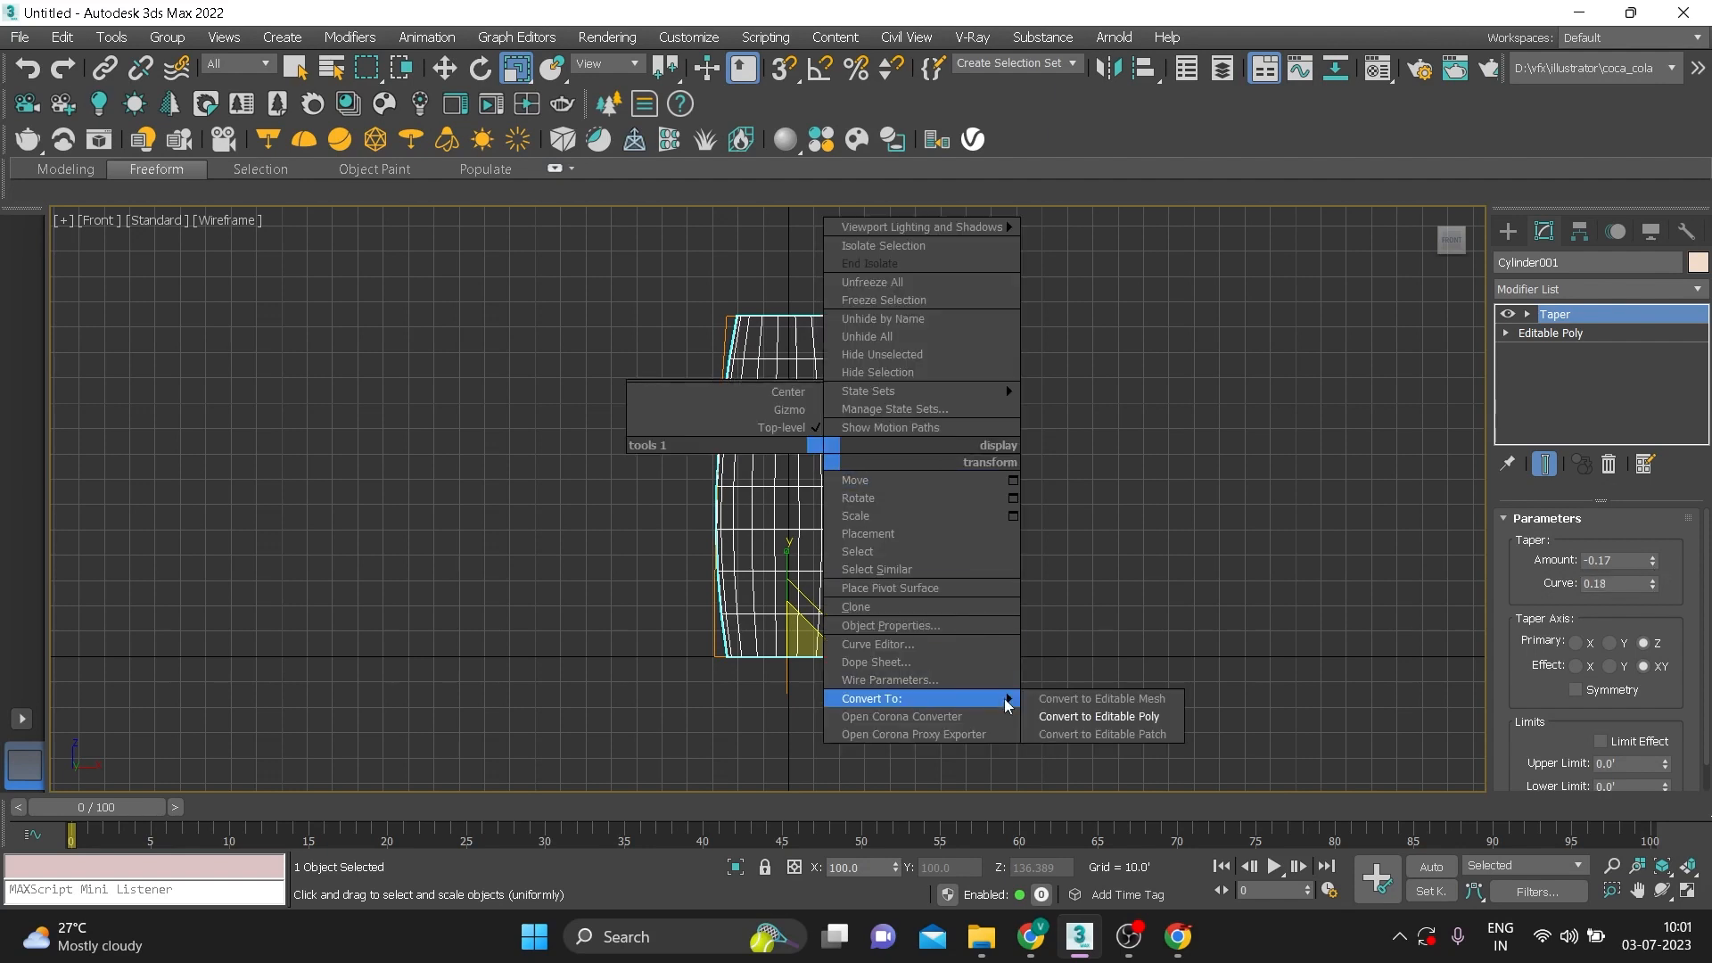
click(1075, 718)
Select the top cap polygon, inset it by scaling, and raise the inner face about 1.48' to form a sloped shoulder
key(p)
mouse_move(906, 514)
middle_down()
mouse_move(751, 506)
mouse_move(742, 542)
mouse_move(685, 347)
middle_up()
scroll(742, 541, up, 3)
alt+middle_drag(753, 556, 755, 577)
key(4)
click(707, 373)
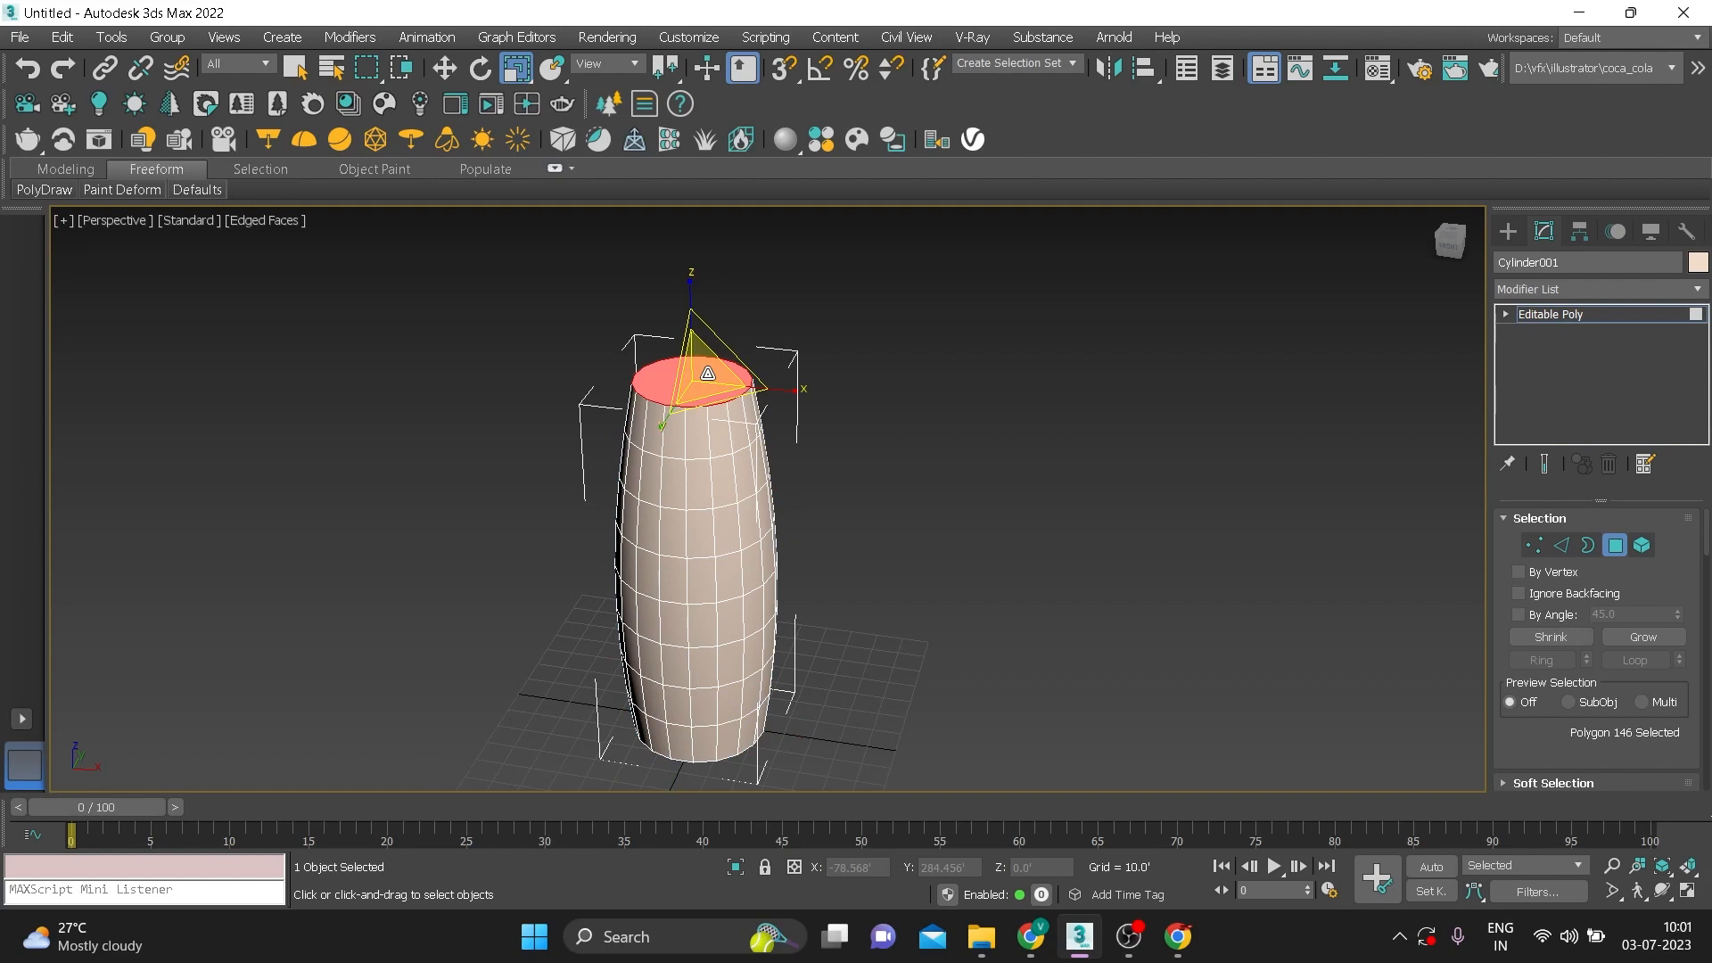
key(f)
scroll(798, 468, up, 8)
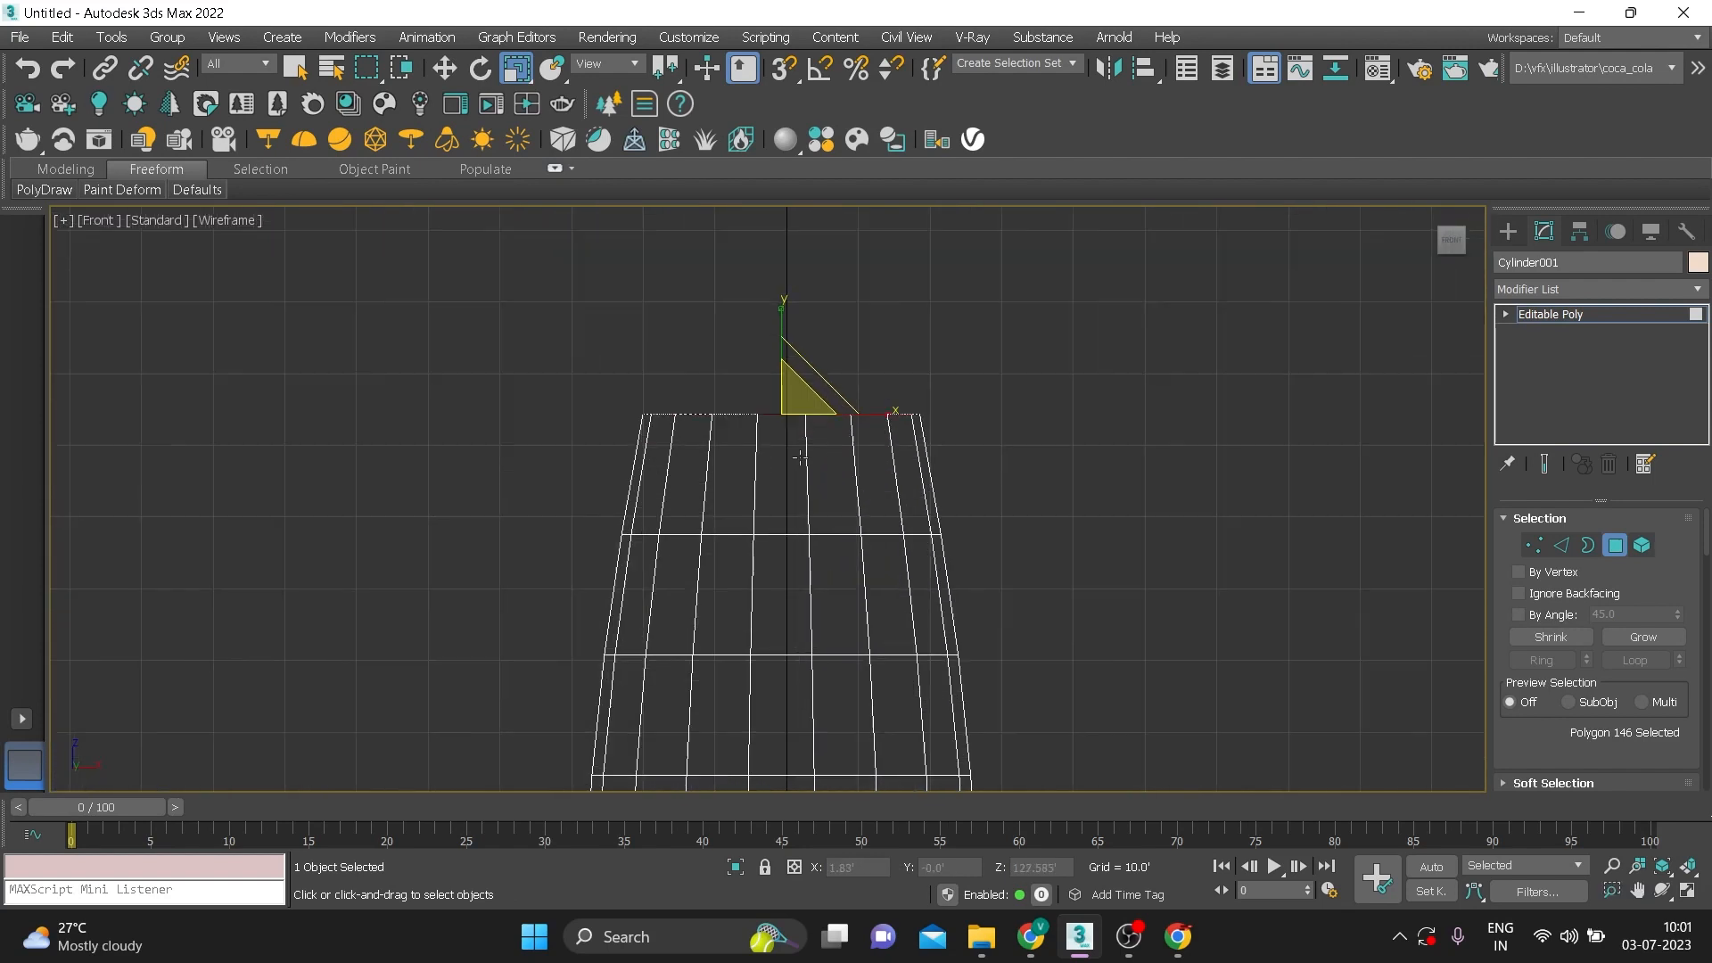
key(w)
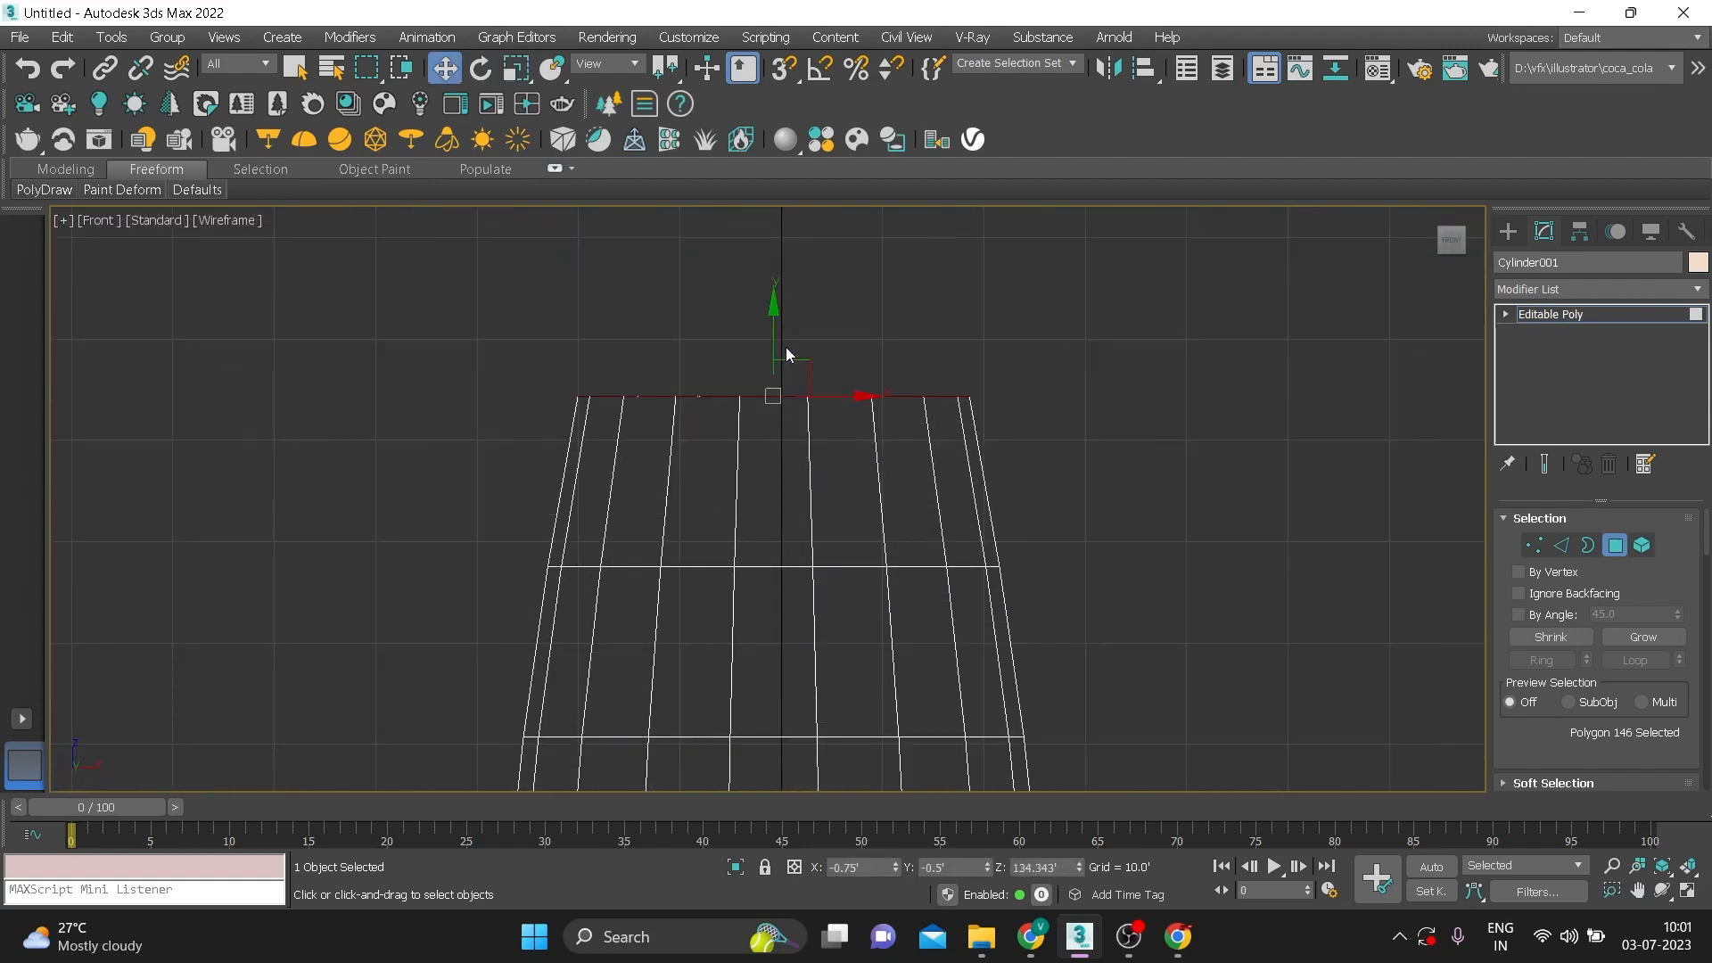
key(r)
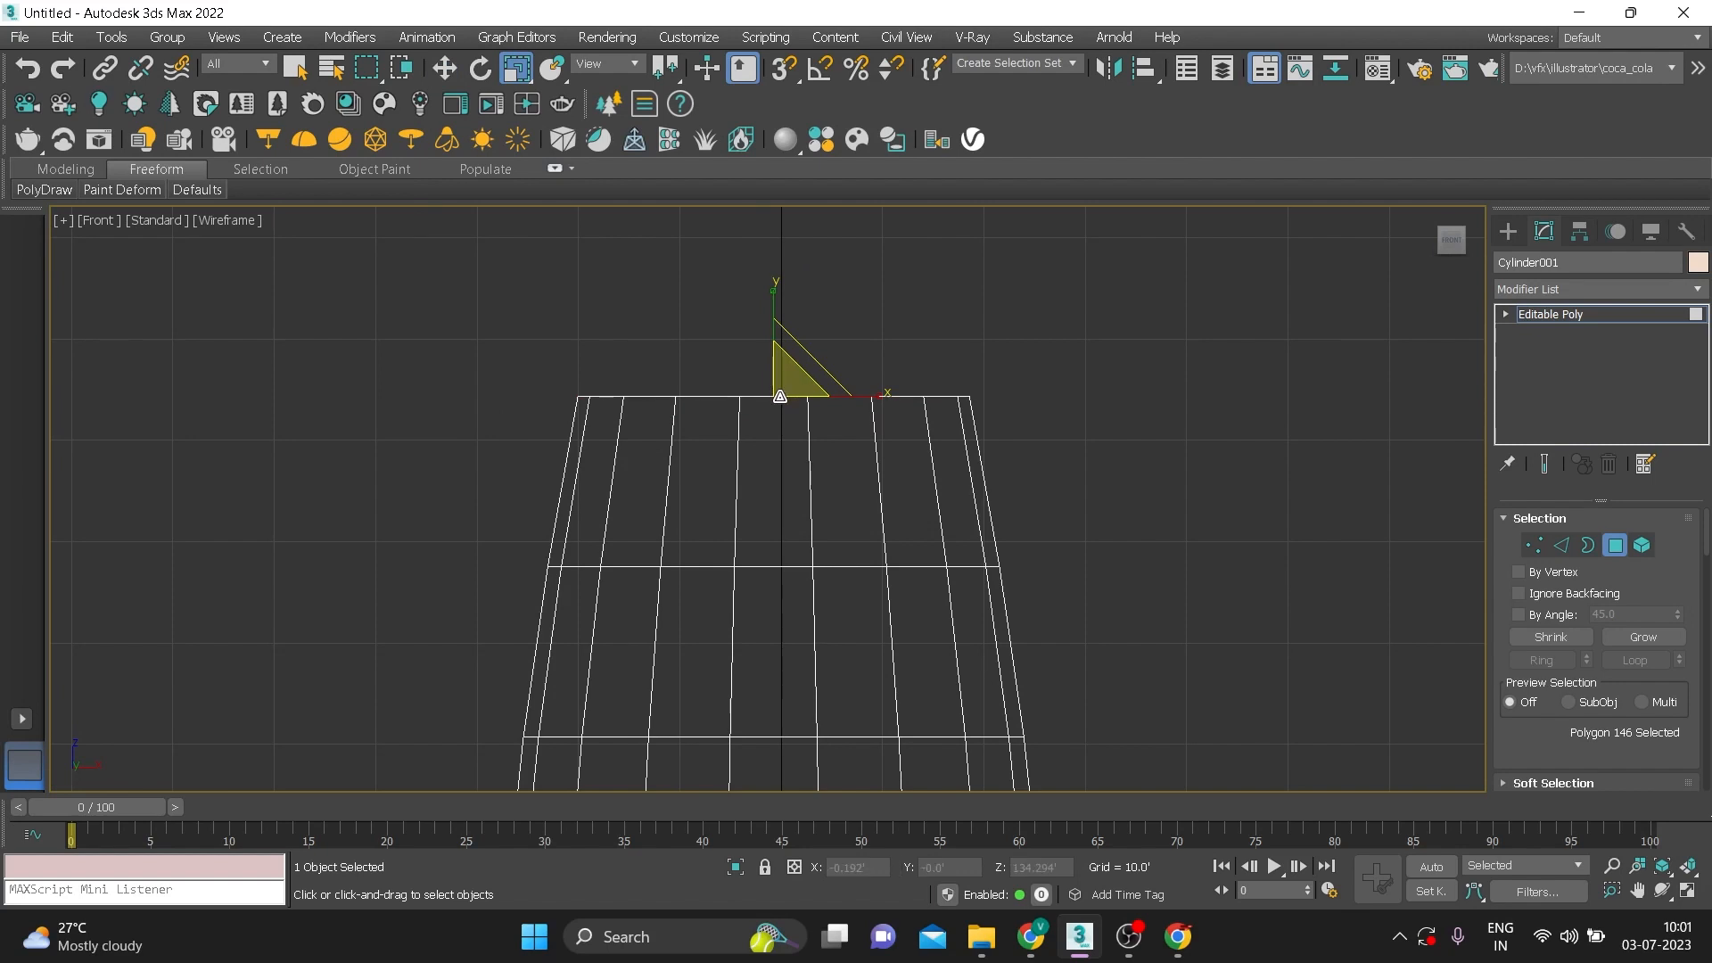
key(w)
drag(778, 329, 775, 314)
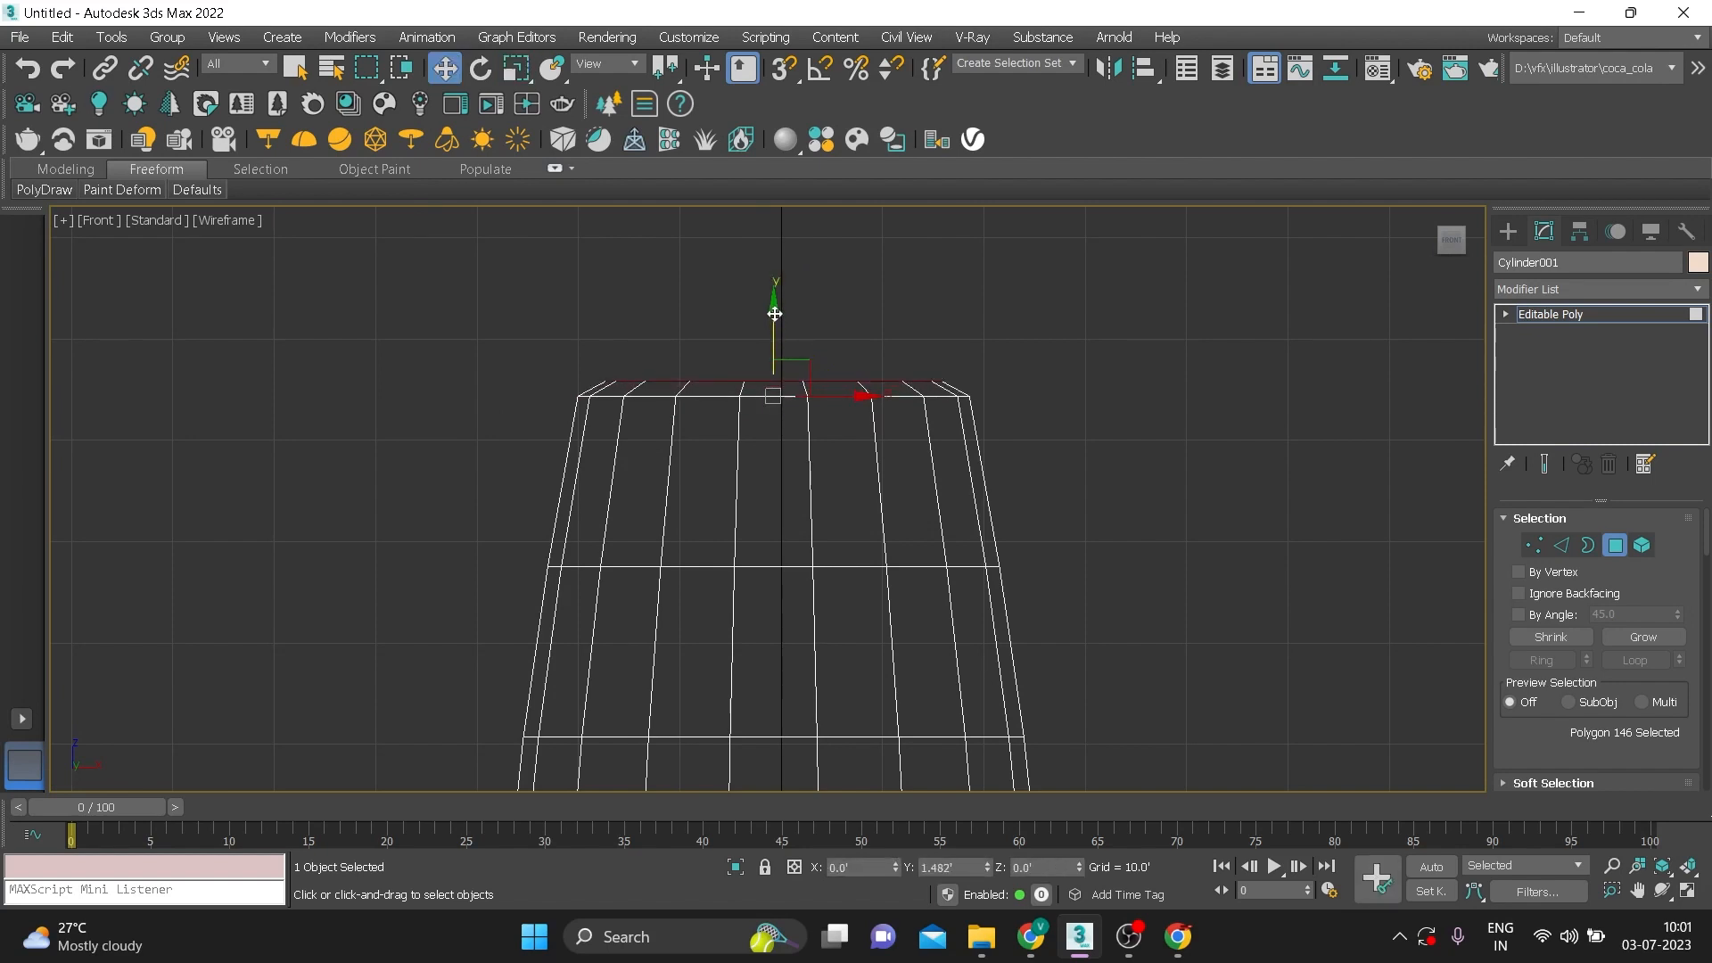
Inset the cap polygon again and raise it about 0.69' to continue the rounded shoulder
key(r)
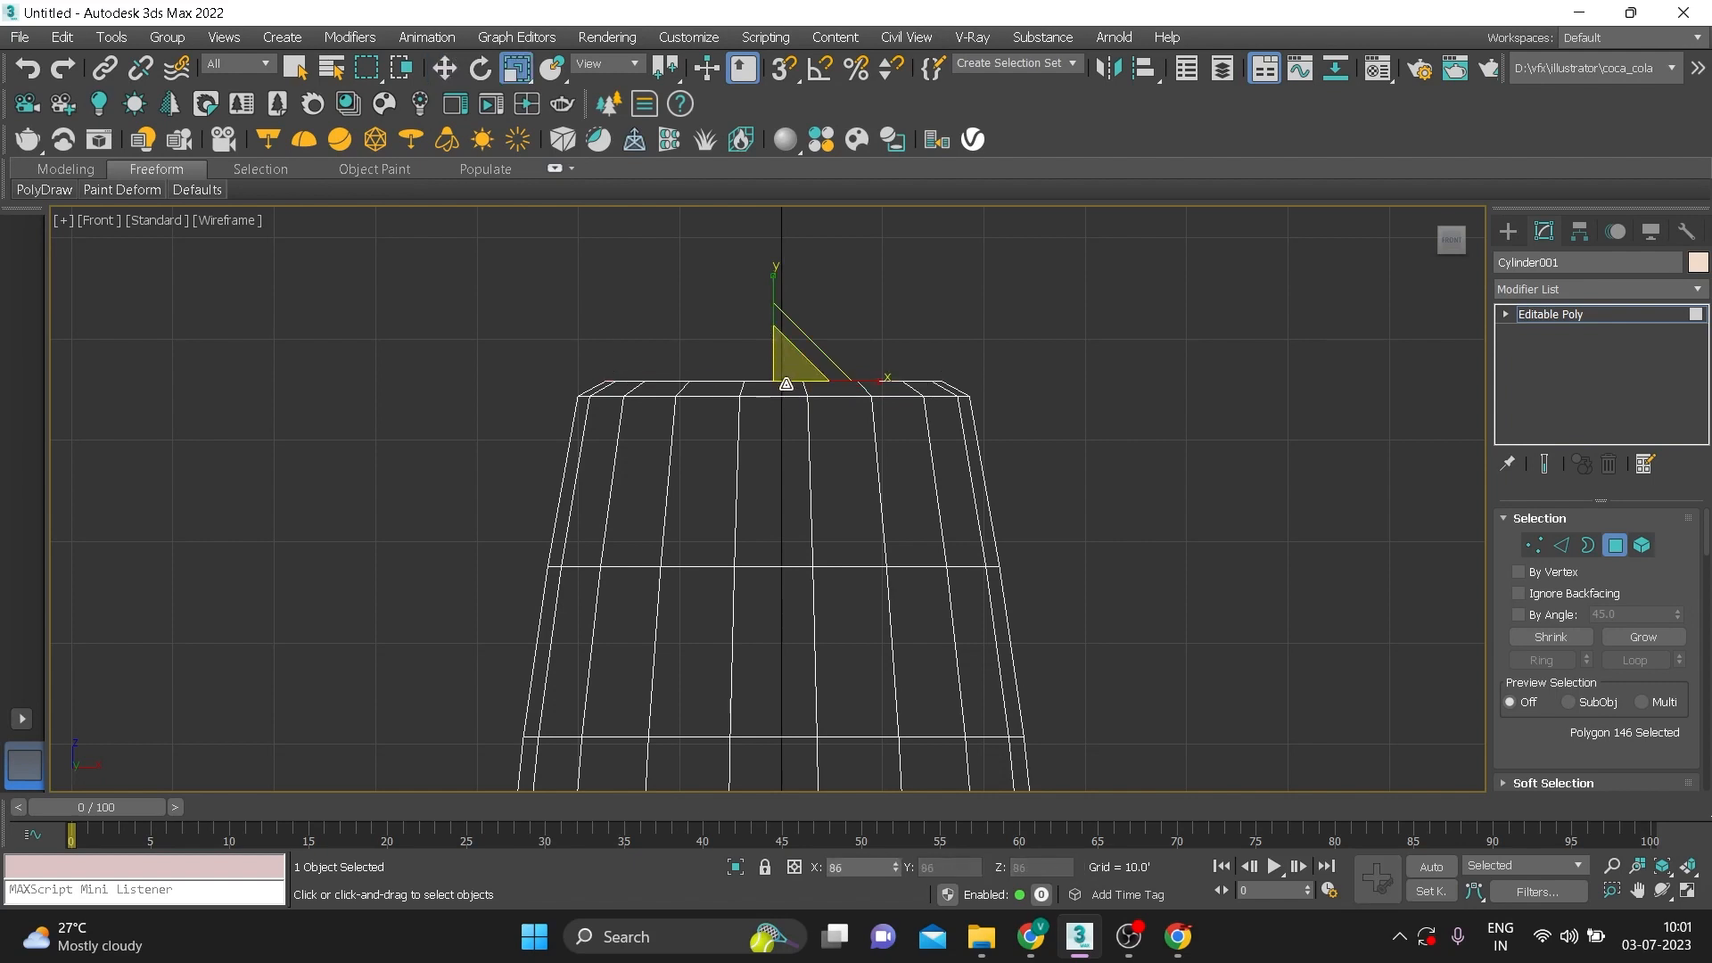
key(w)
drag(777, 309, 776, 304)
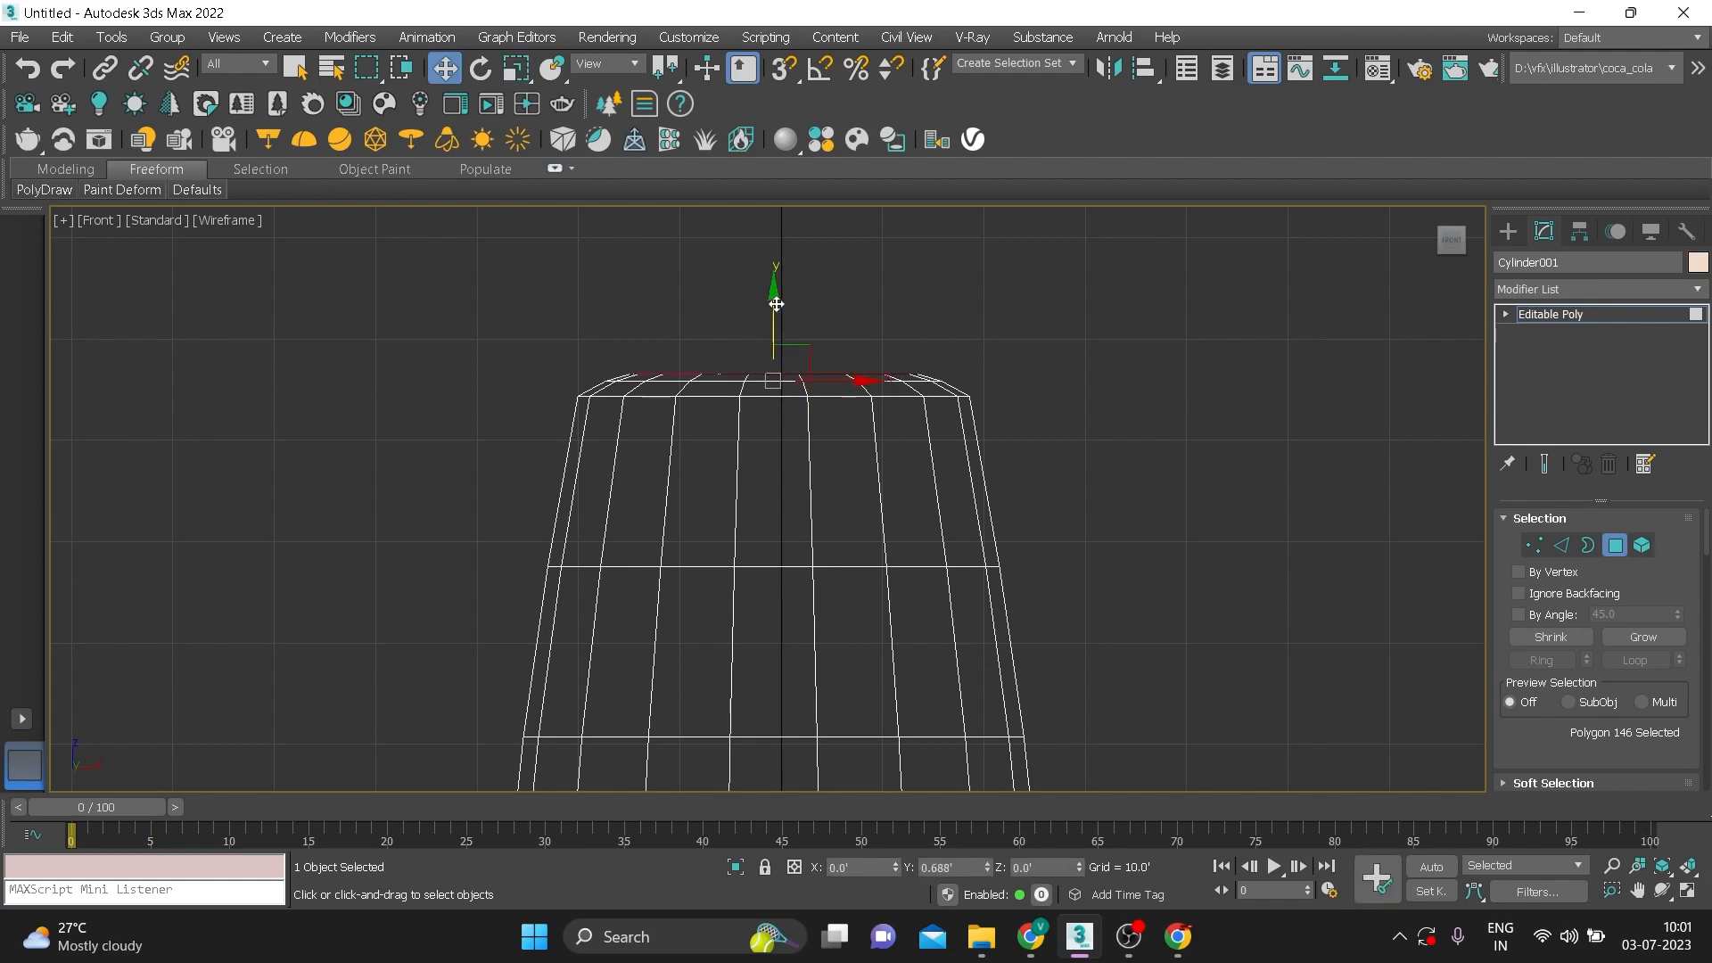
Add further progressively smaller inset rings to the cap and raise each slightly, extending the domed top
key(p)
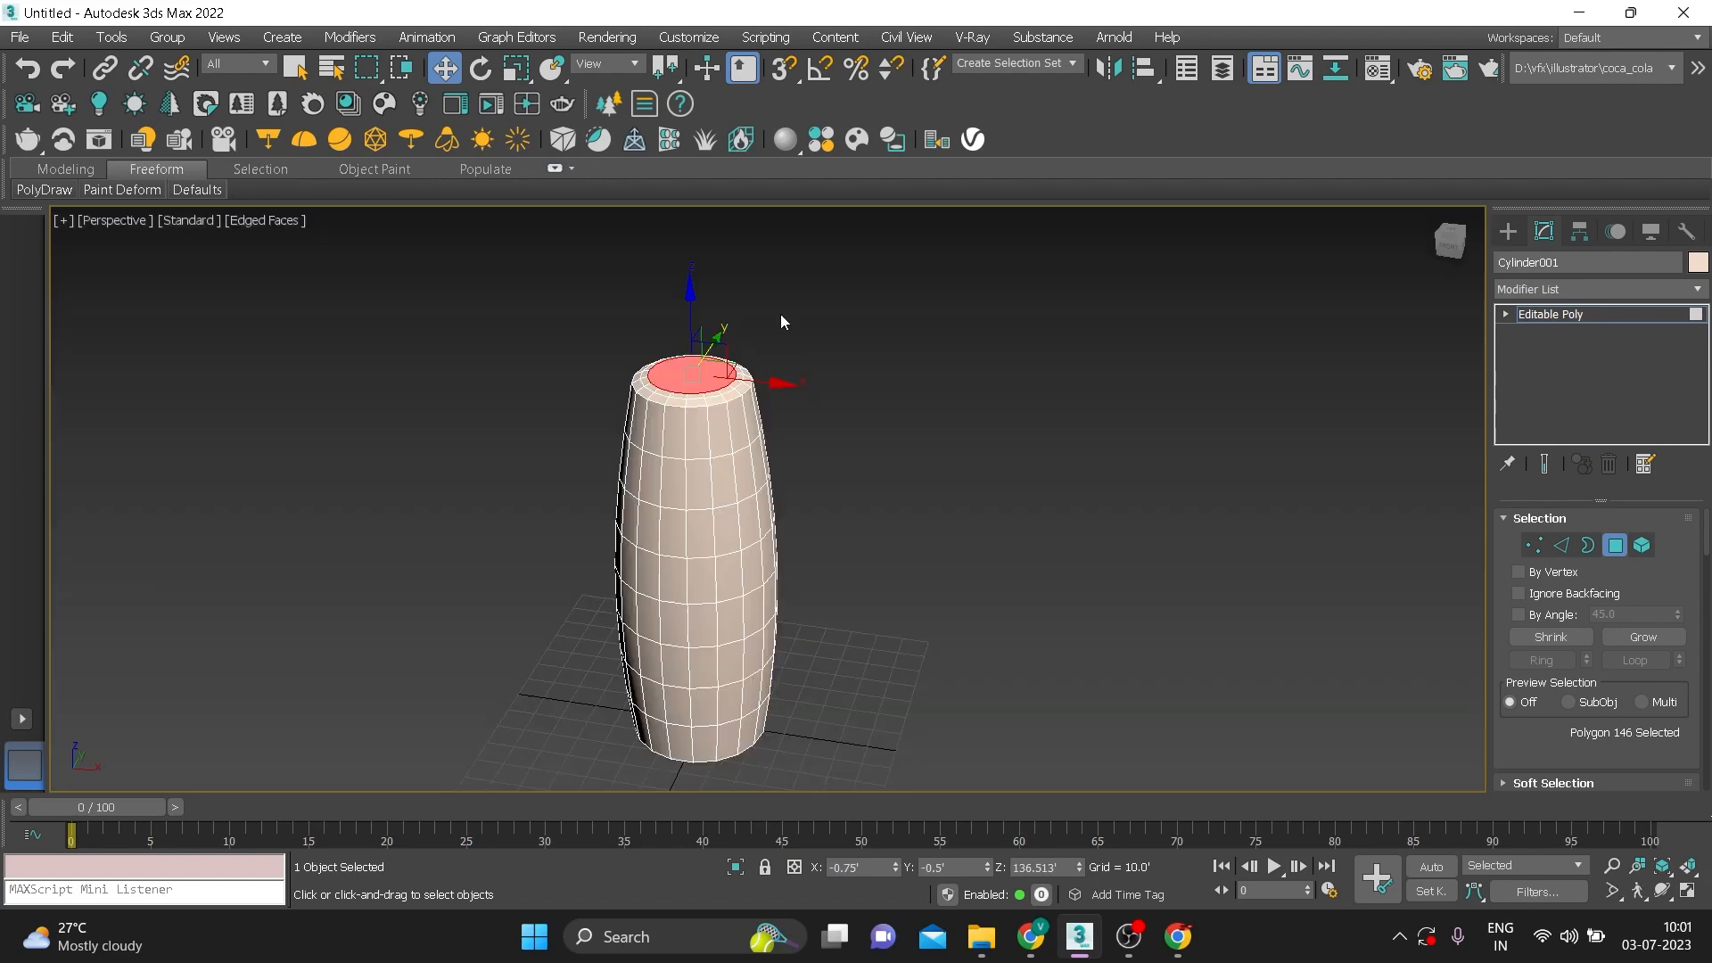
alt+middle_drag(695, 376, 713, 405)
key(r)
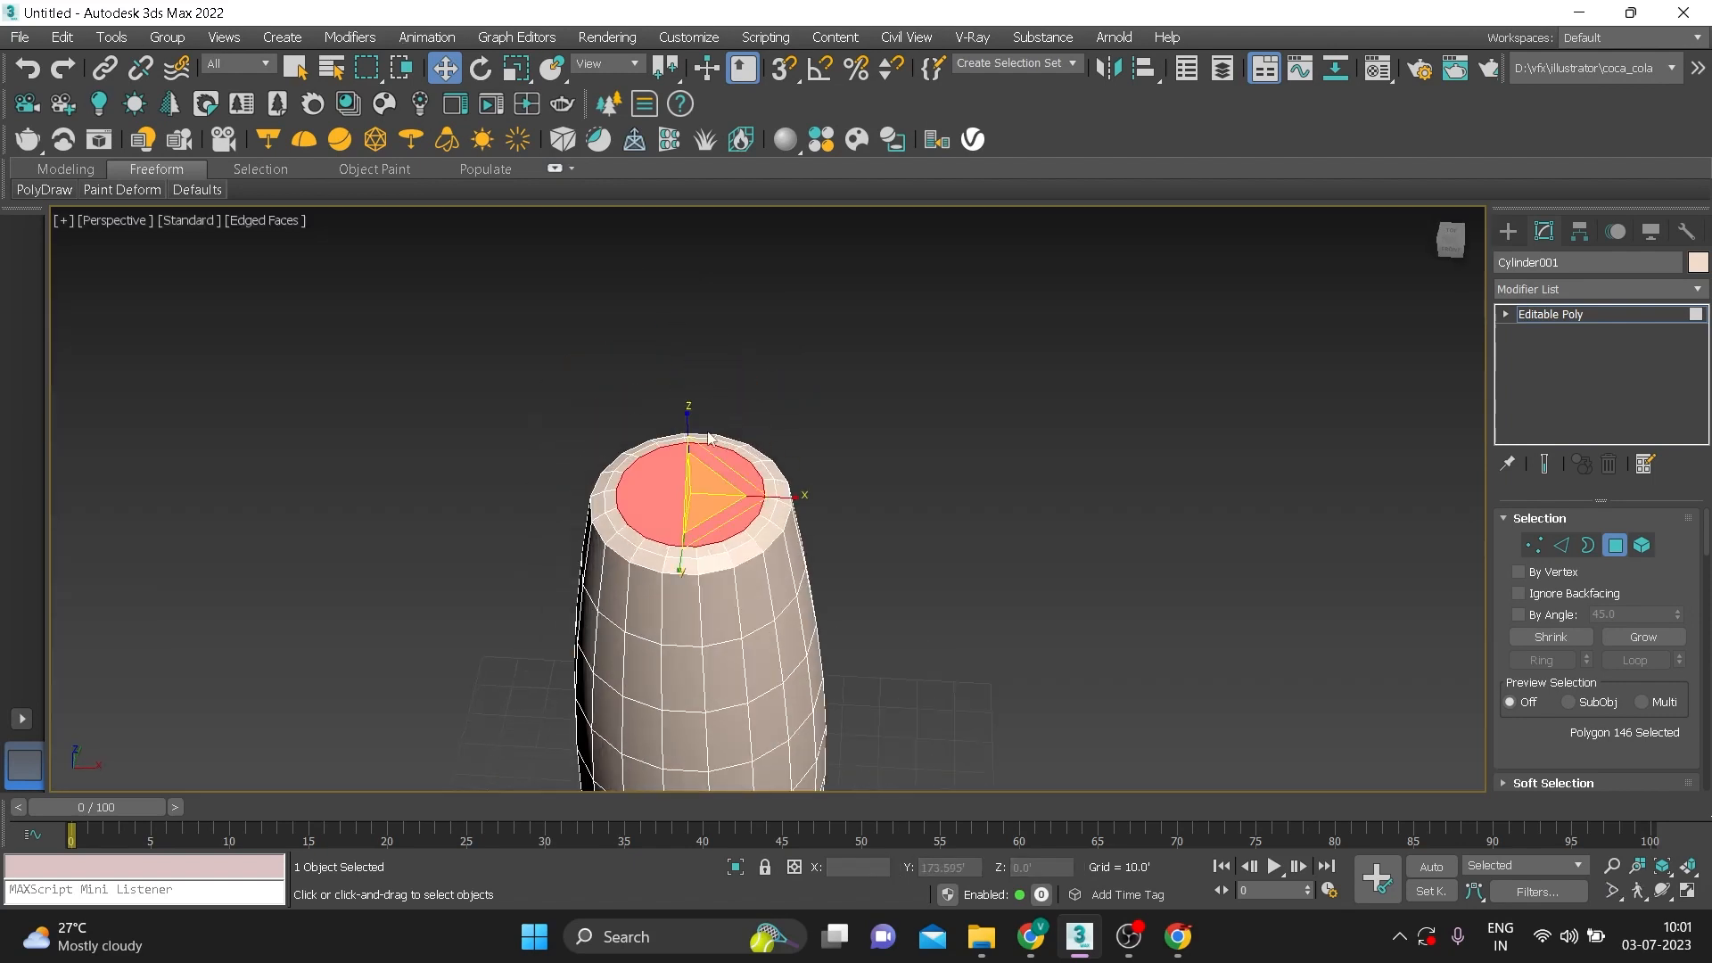
drag(708, 495, 710, 521)
key(f)
scroll(803, 431, up, 3)
key(w)
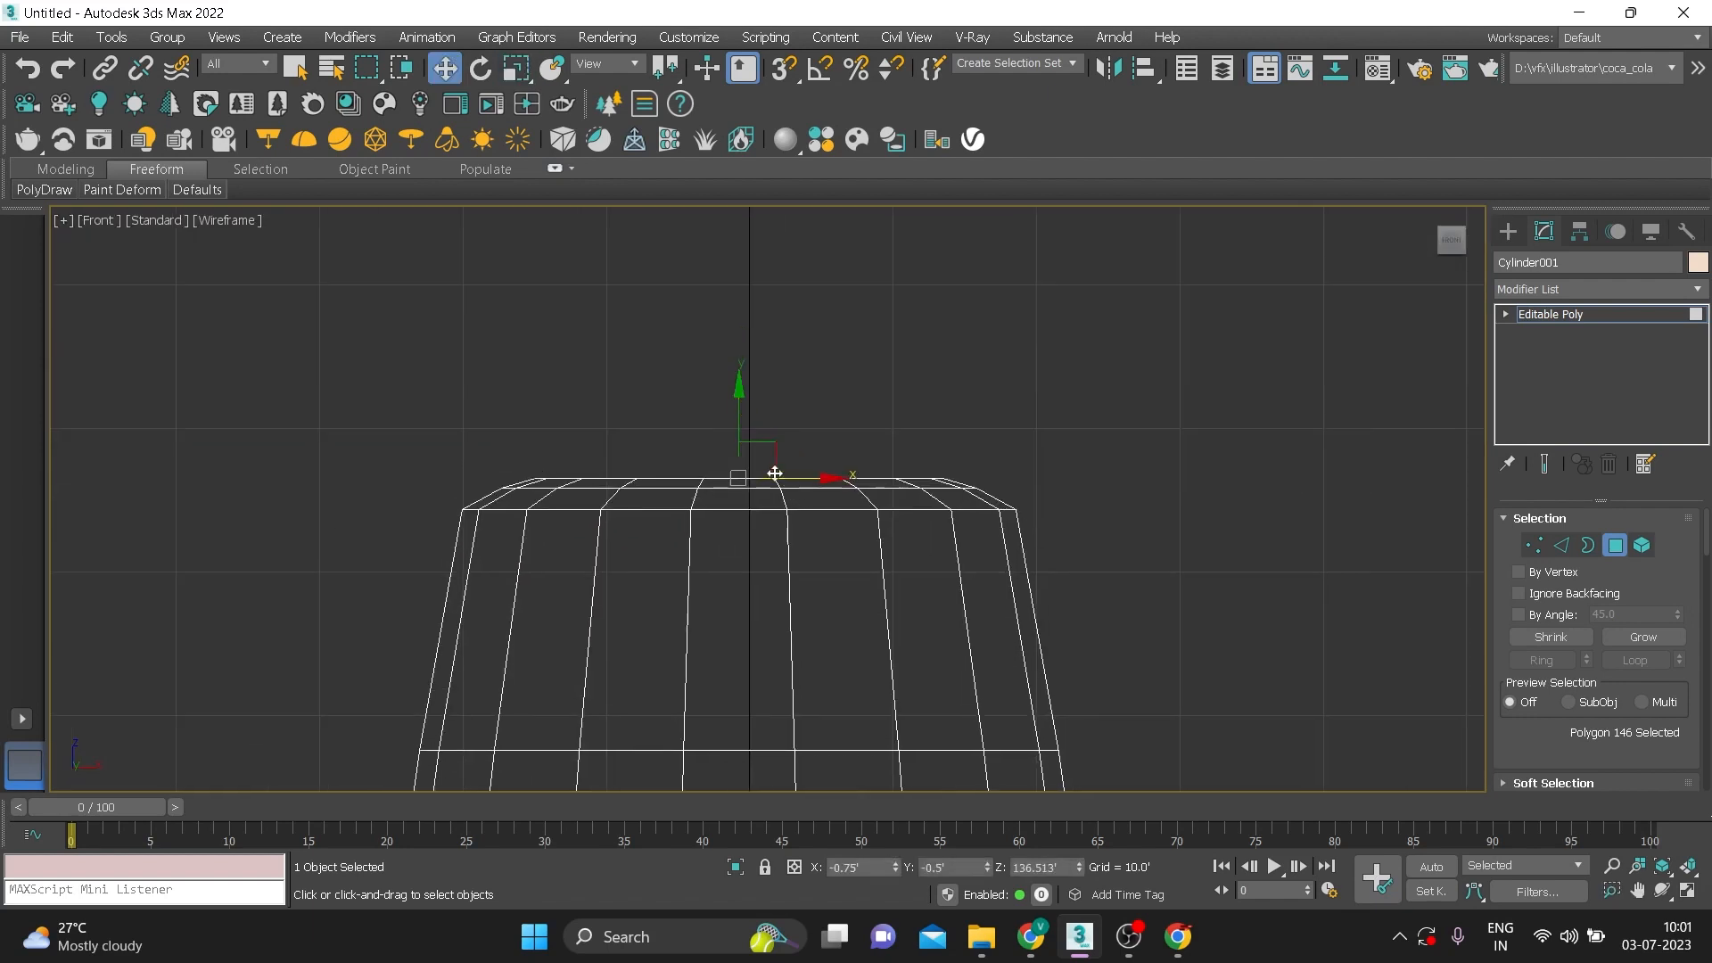
drag(740, 409, 741, 408)
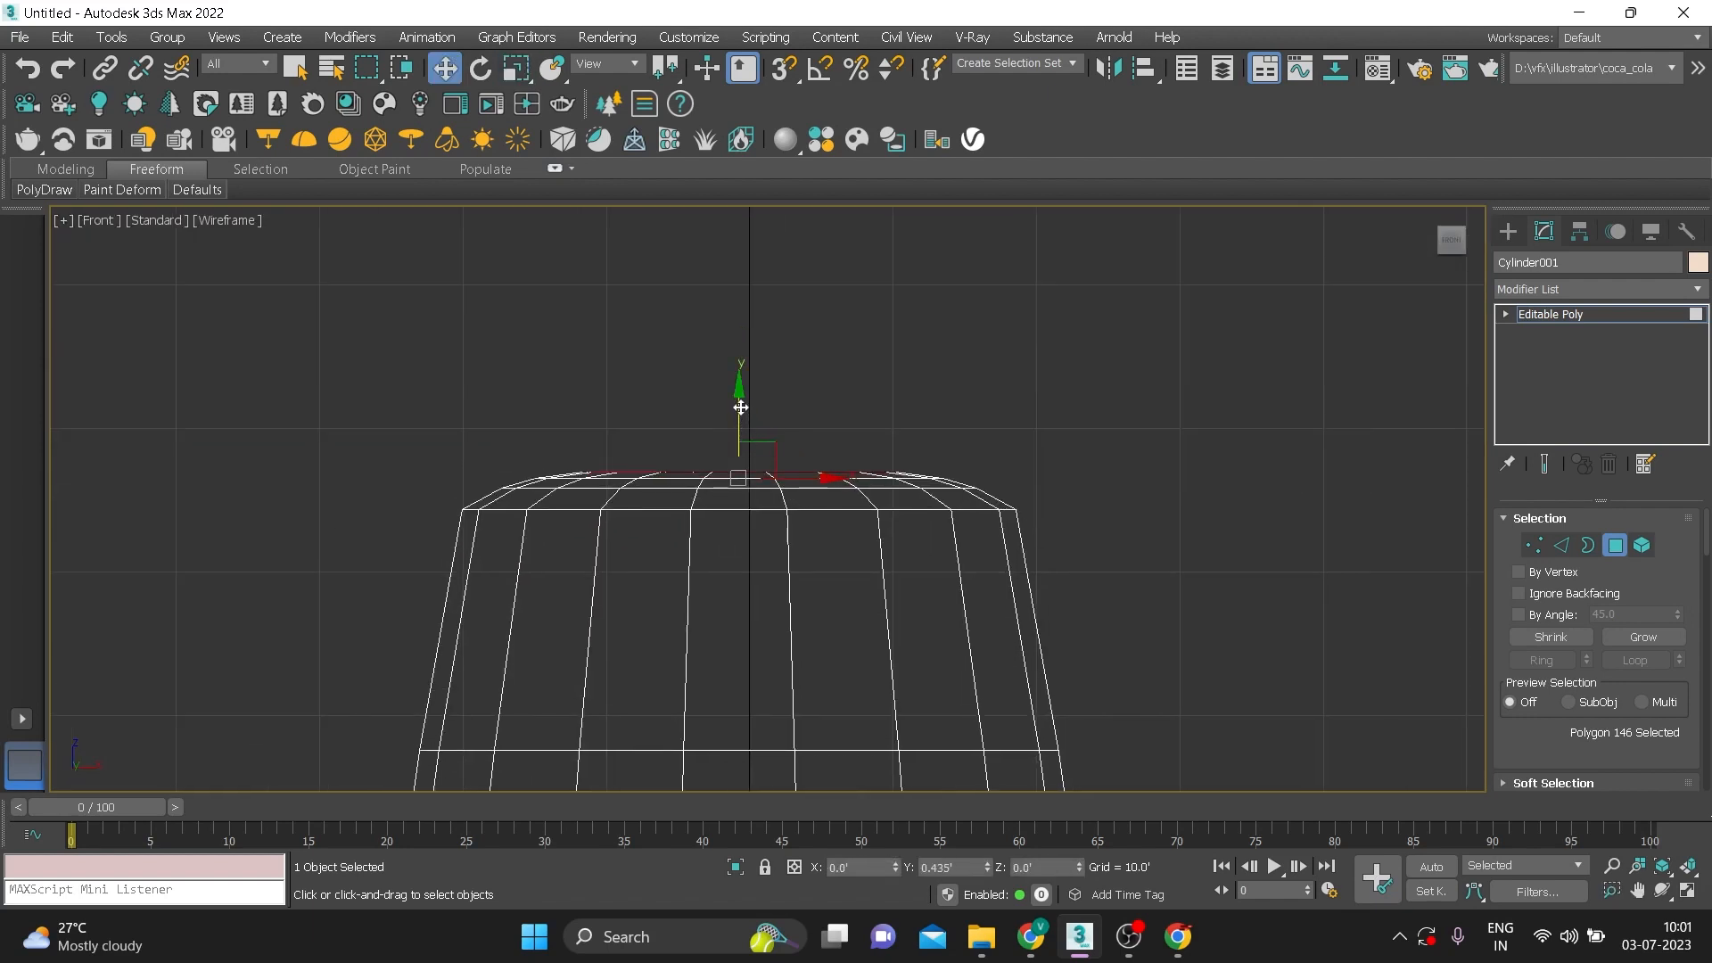
drag(740, 407, 753, 483)
key(r)
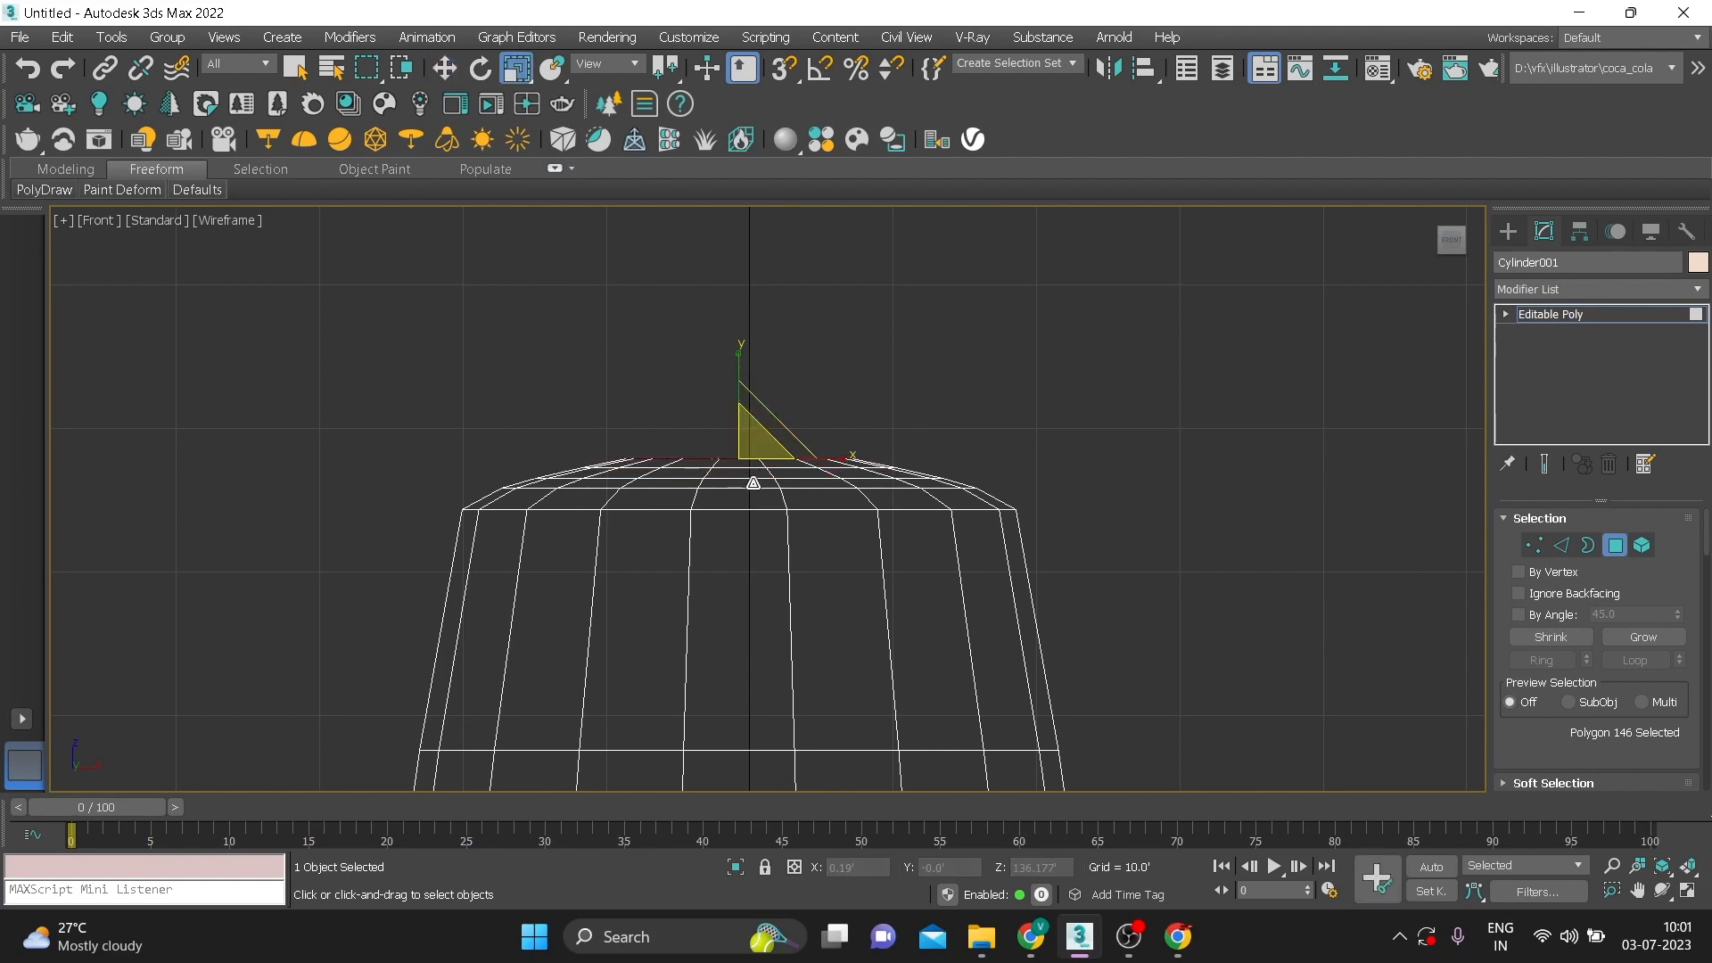
Extrude the cap polygon slightly upward, scale it to about 67%, and lower it to flatten the dome's centre
key(w)
drag(740, 394, 739, 384)
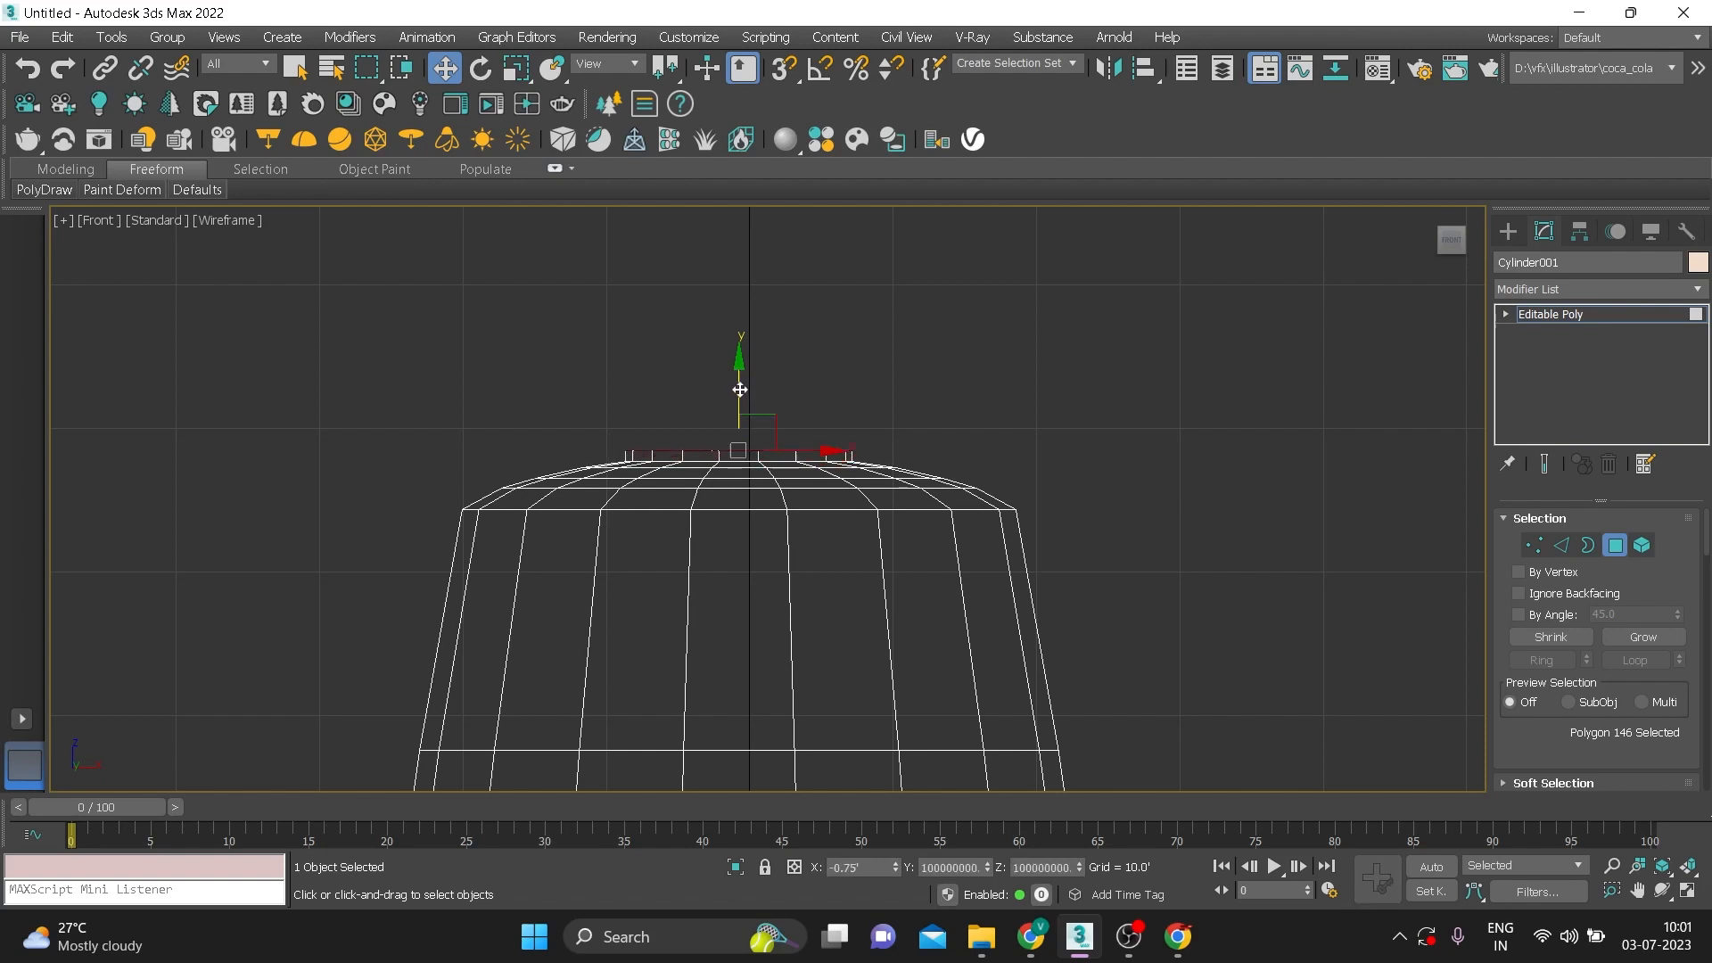
key(r)
drag(752, 450, 751, 490)
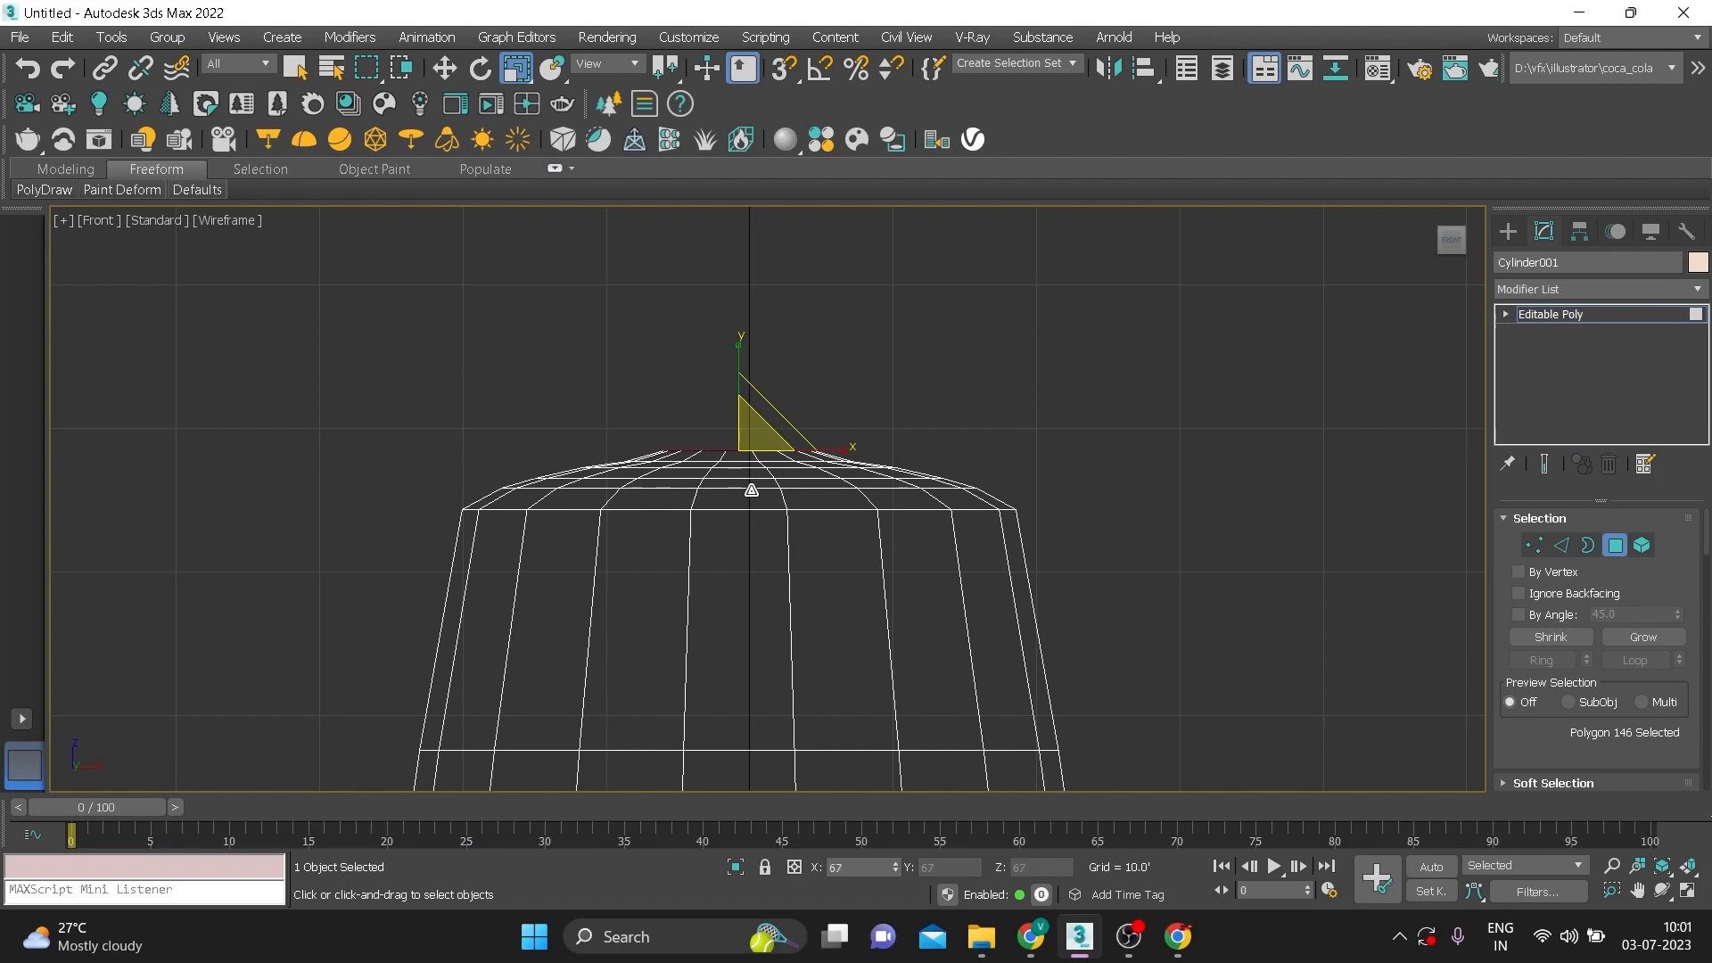
key(w)
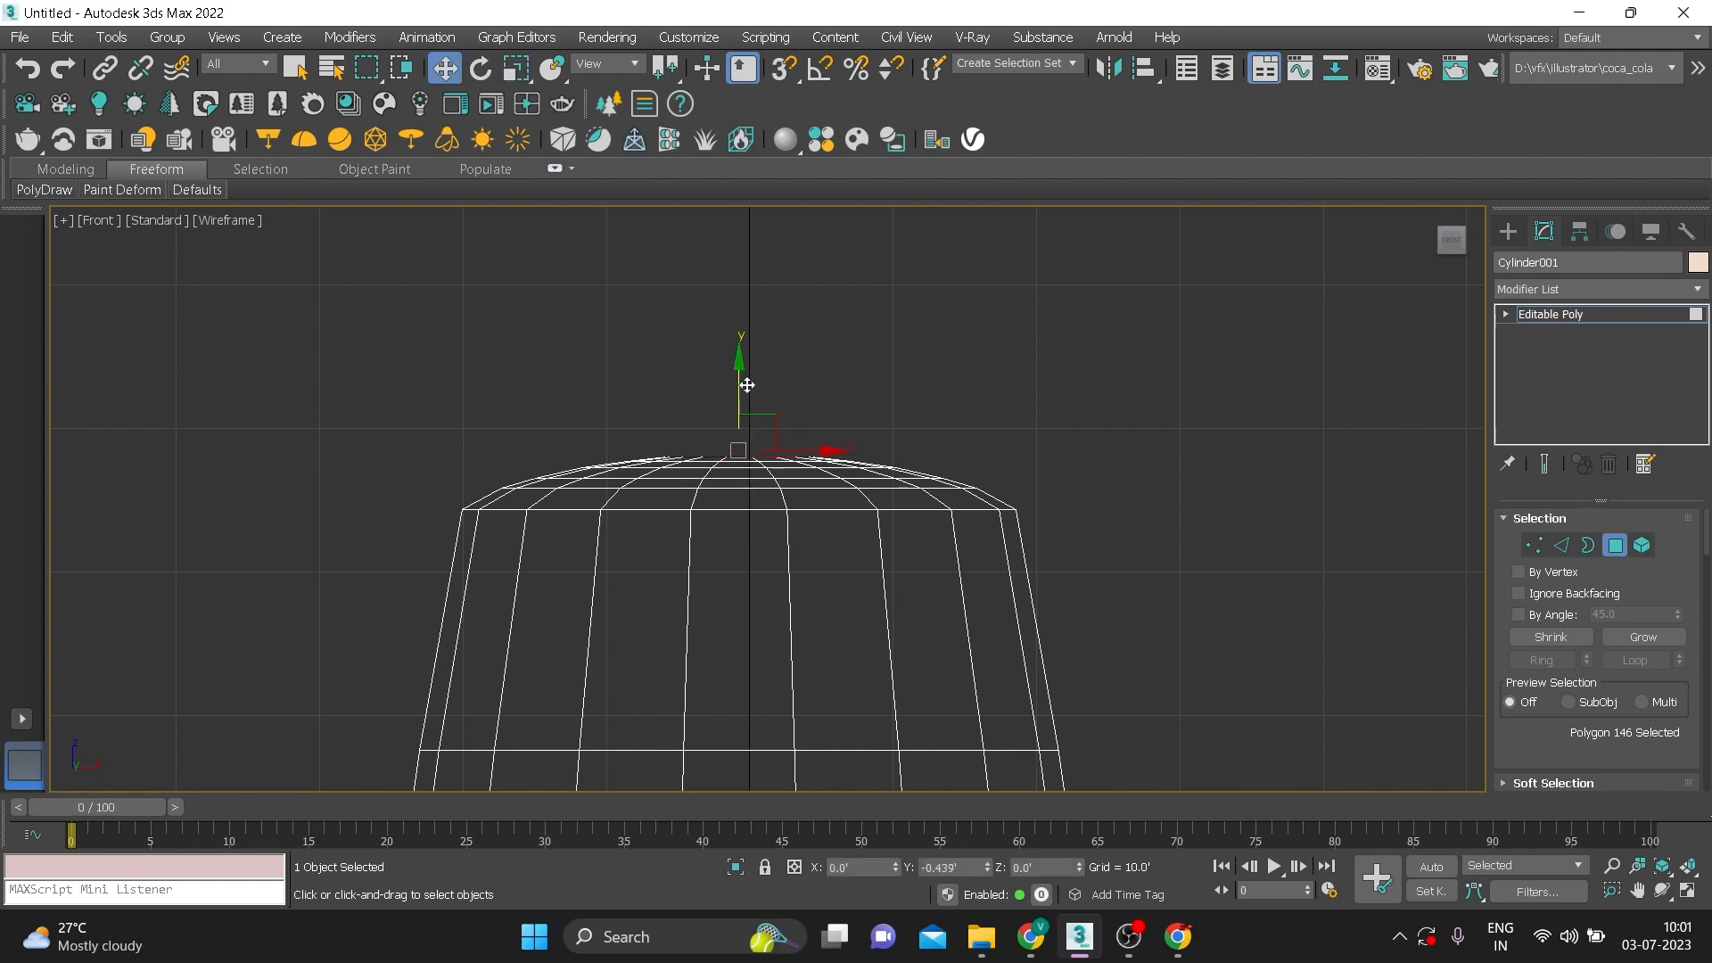
drag(747, 386, 749, 394)
Select the second horizontal edge loop below the shoulder and chamfer it into a narrow band
scroll(870, 503, down, 4)
middle_drag(899, 531, 880, 359)
scroll(880, 359, up, 3)
scroll(812, 420, down, 2)
scroll(700, 505, down, 2)
middle_drag(716, 482, 720, 426)
click(1506, 314)
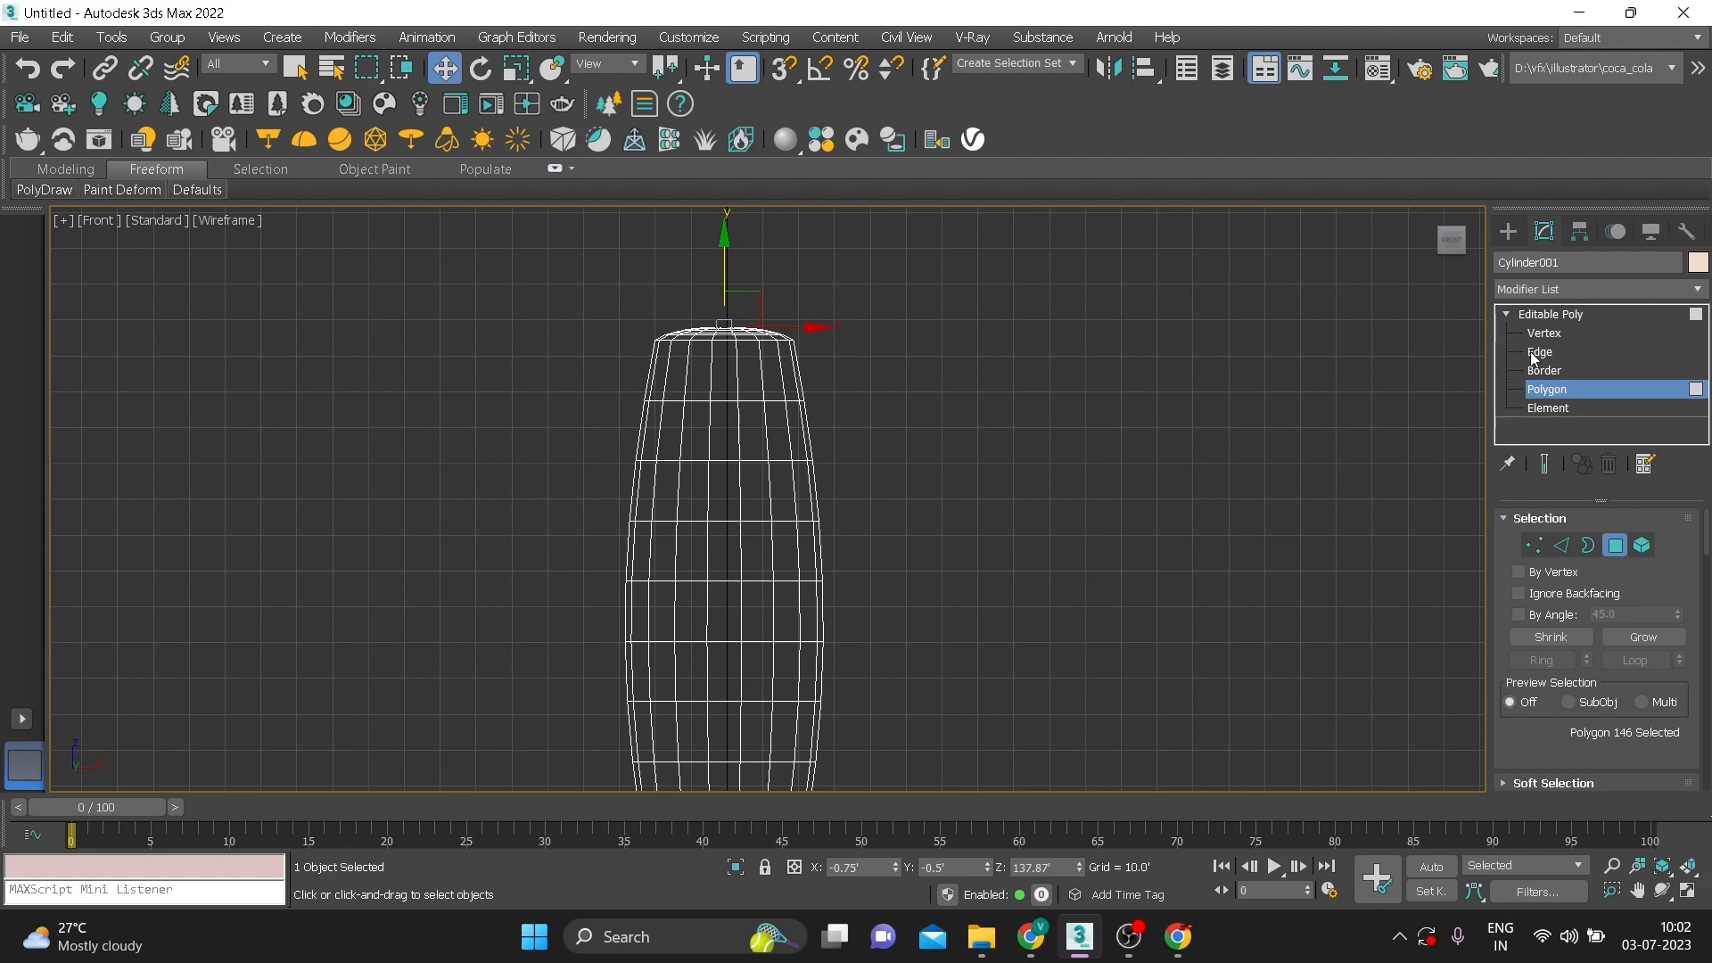
click(1532, 351)
double_click(723, 463)
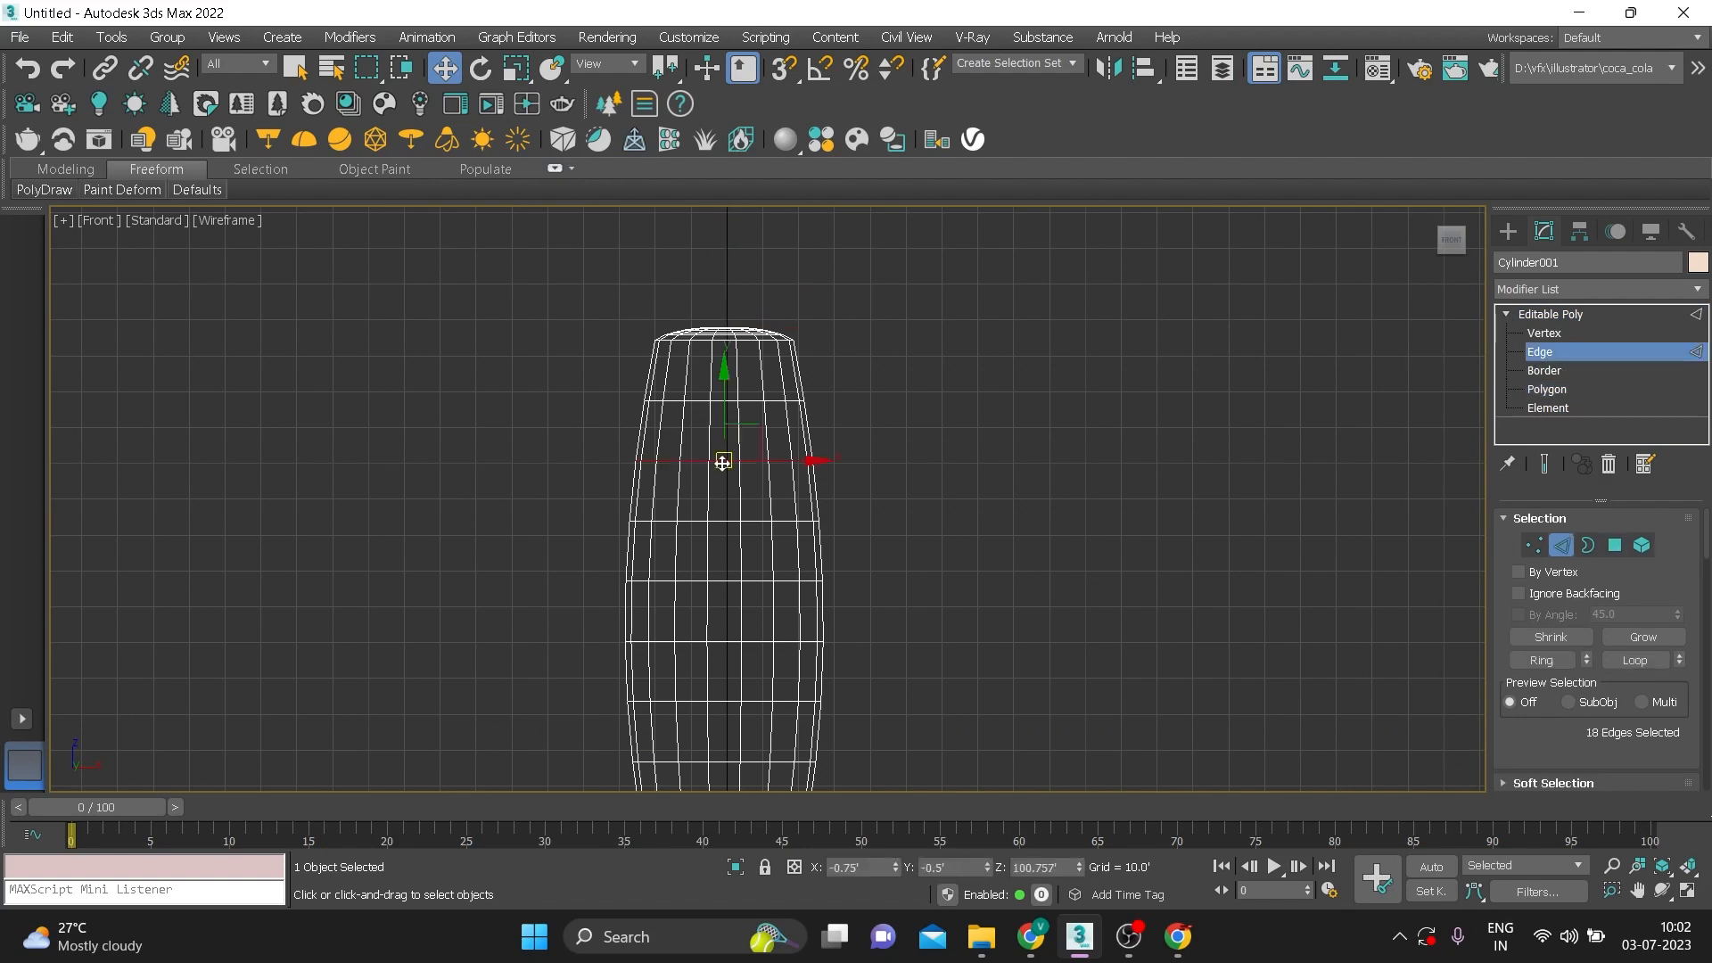
scroll(724, 462, up, 3)
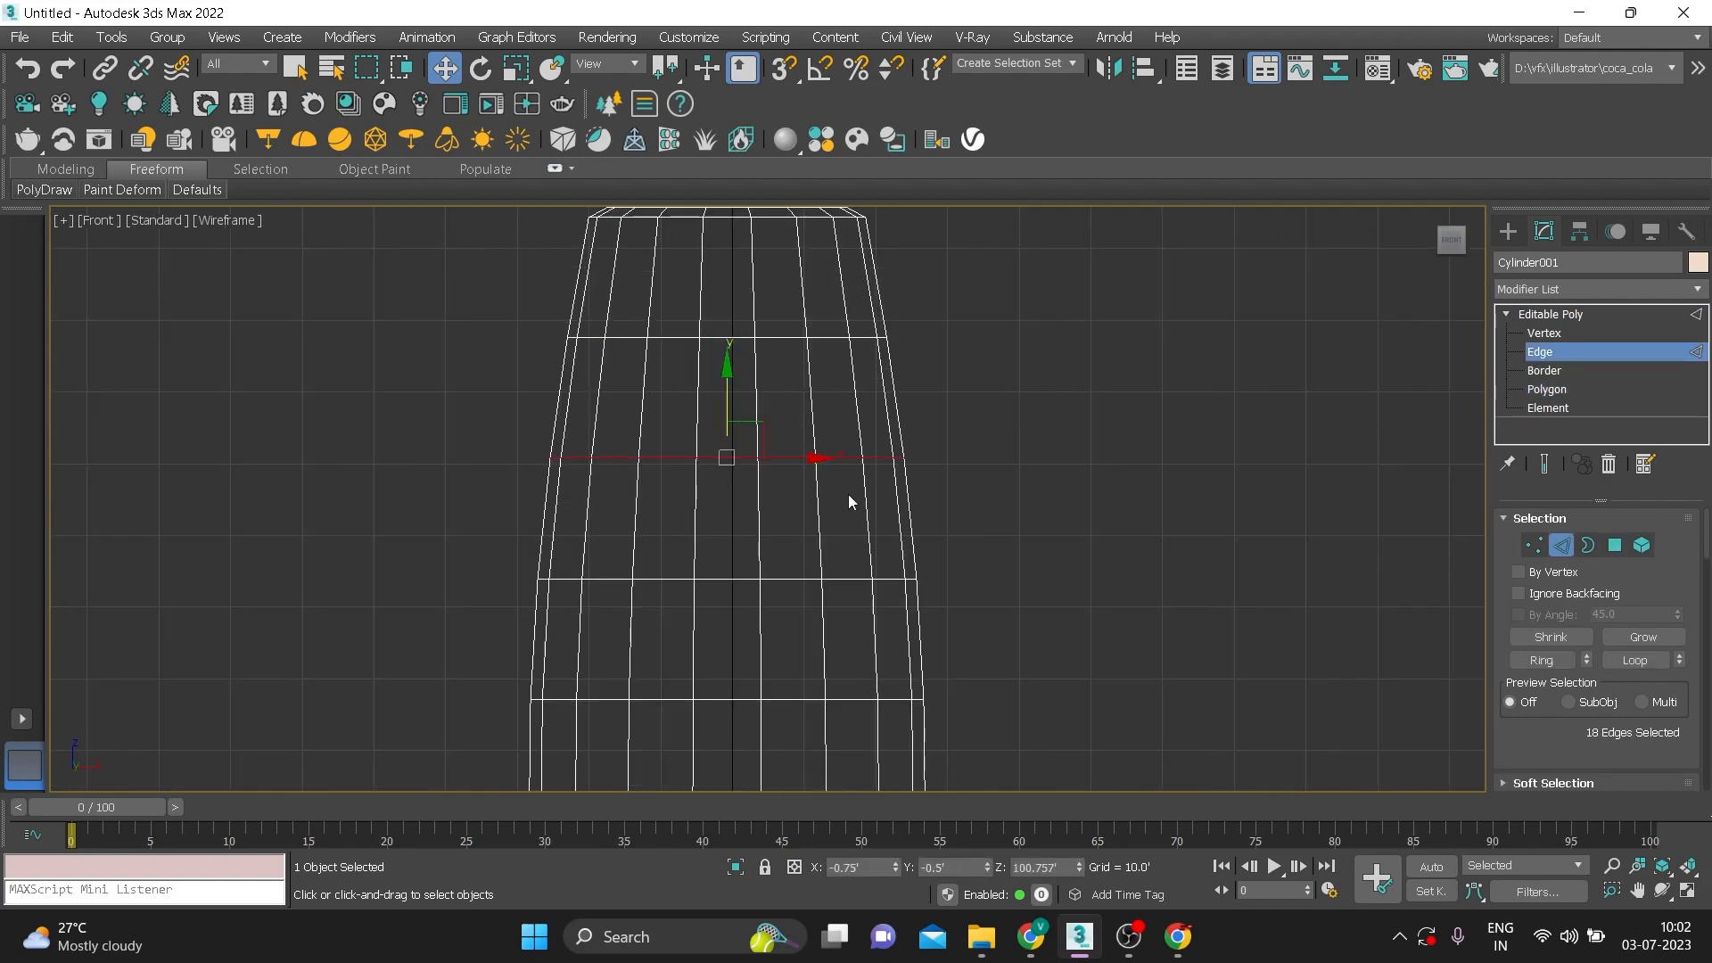
right_click(731, 453)
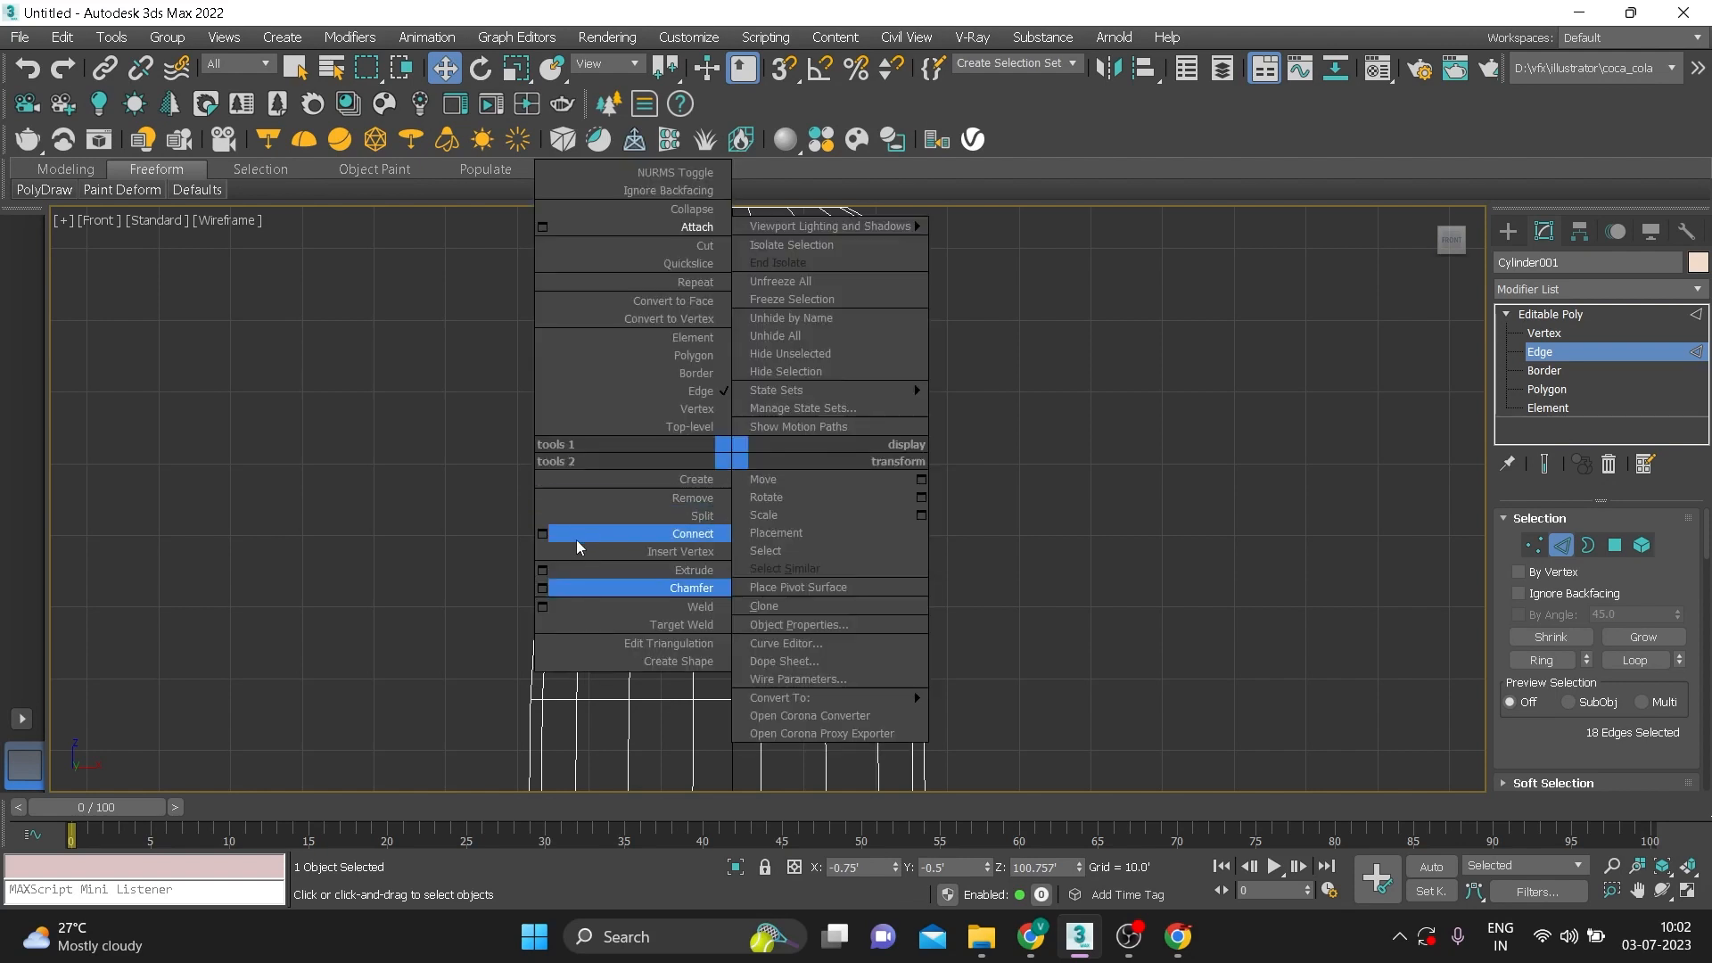
click(542, 589)
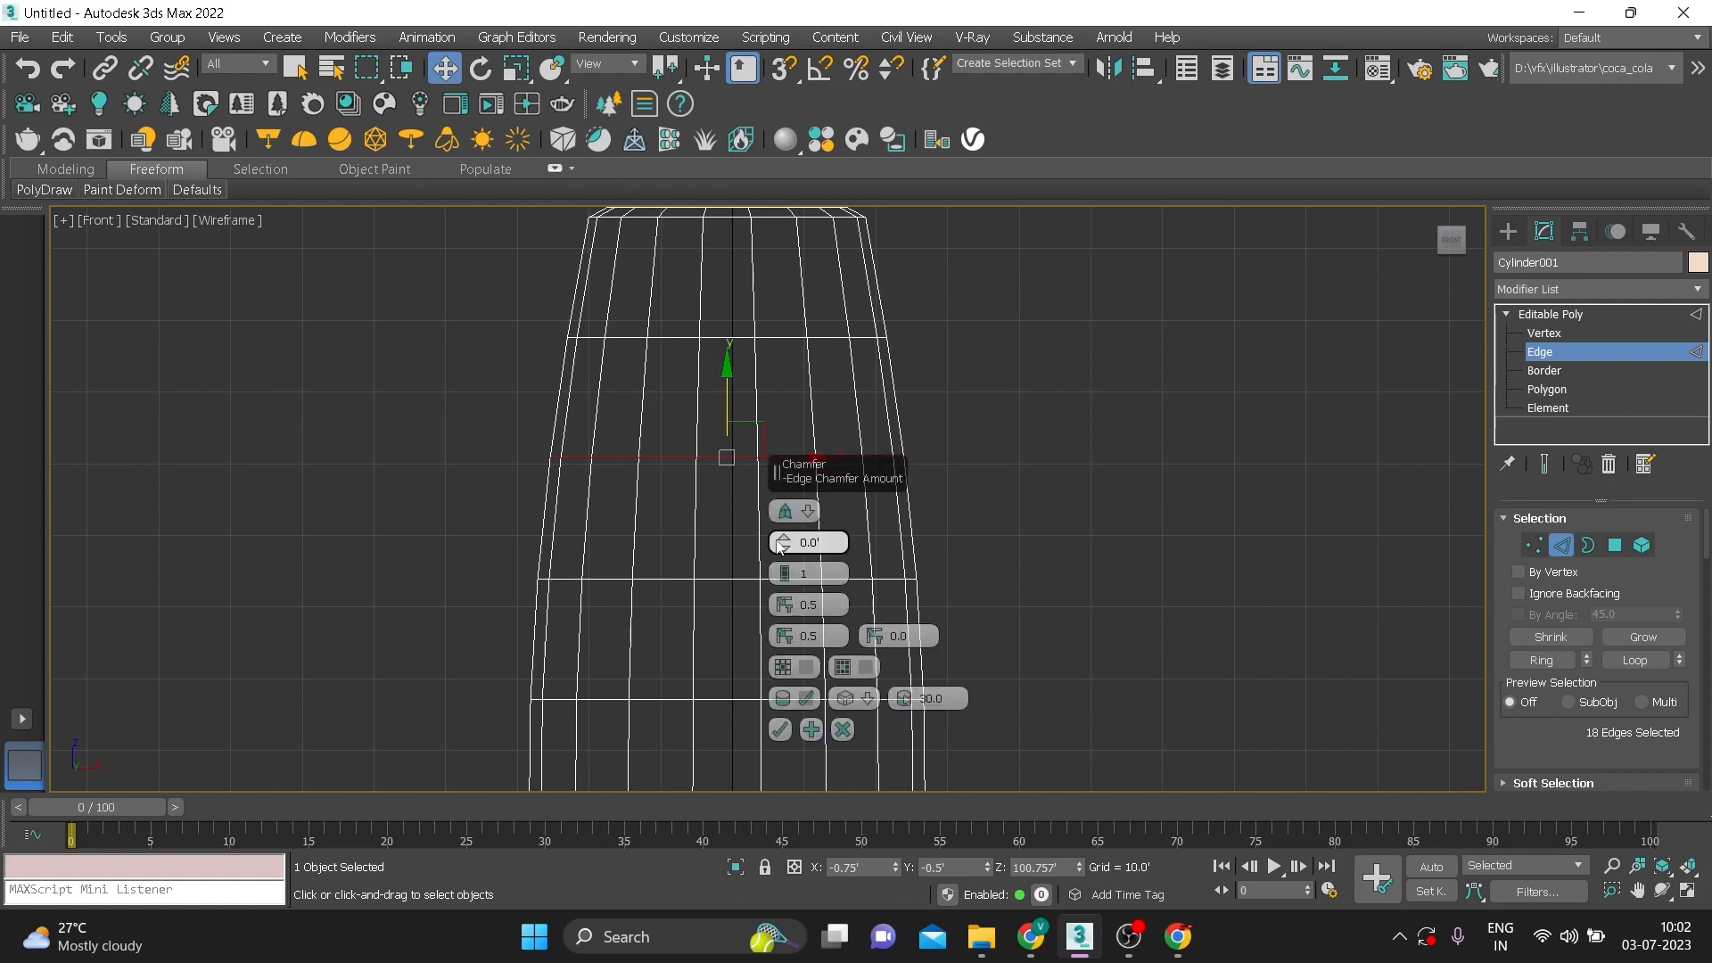
drag(790, 537, 801, 535)
click(780, 730)
Select the middle edge loop of the chamfered band and scale it inward to form a groove around the body
scroll(636, 475, up, 5)
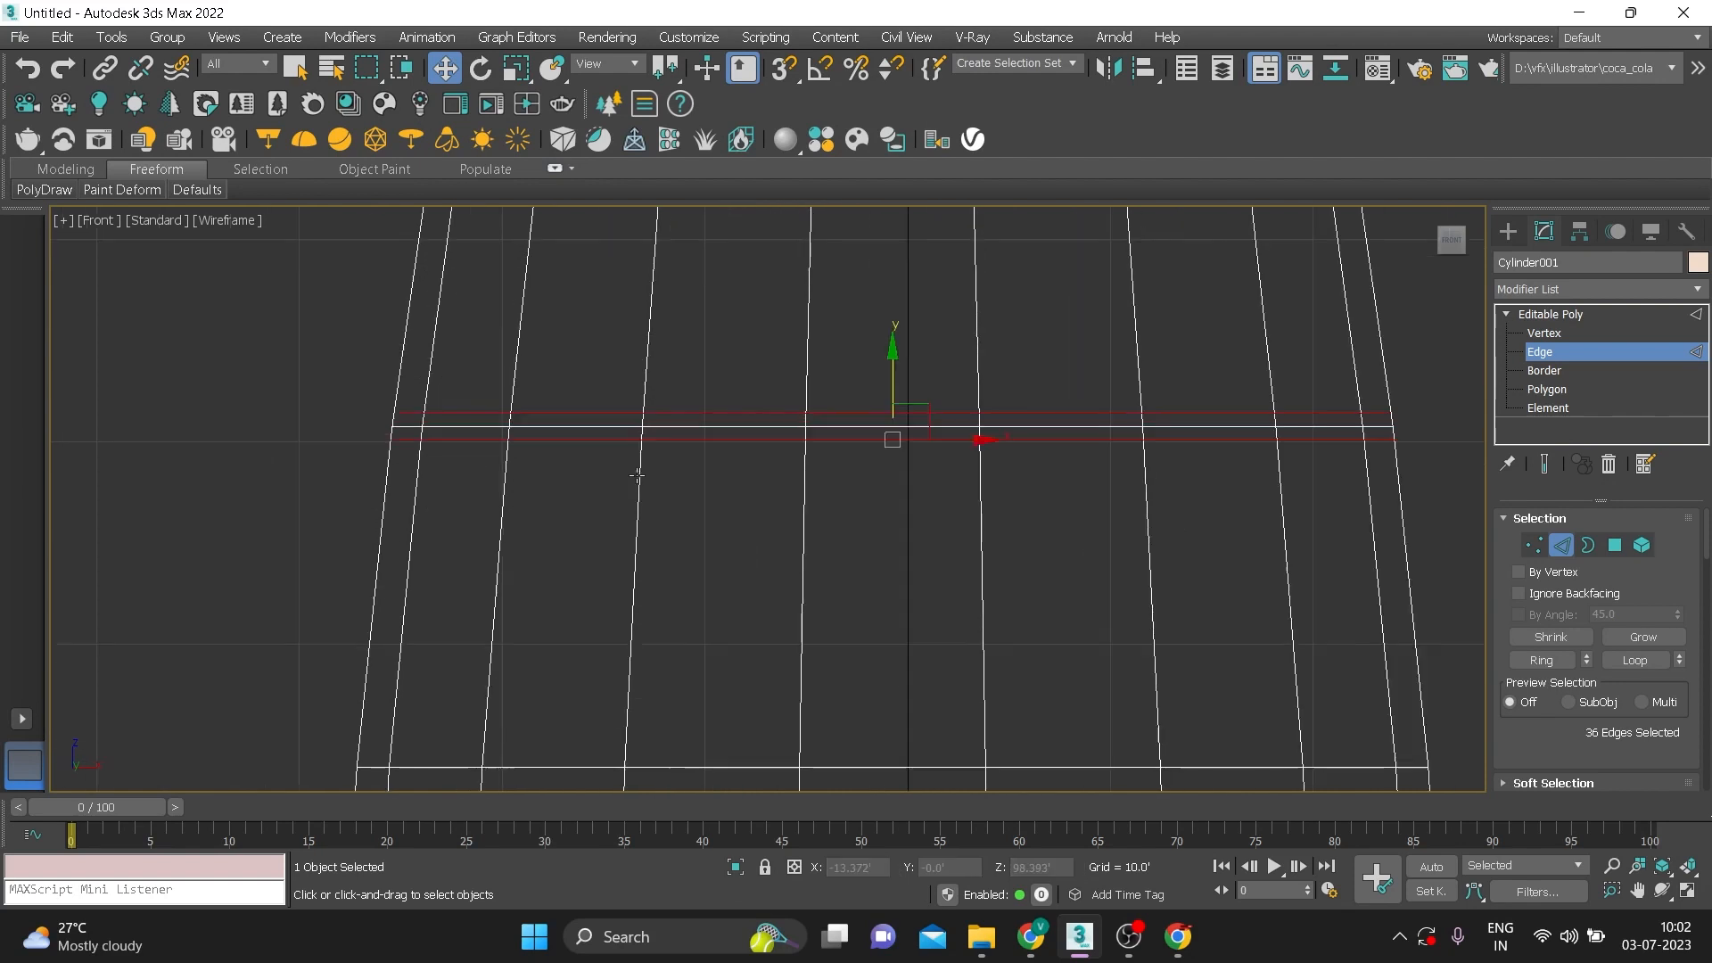
click(704, 426)
double_click(706, 428)
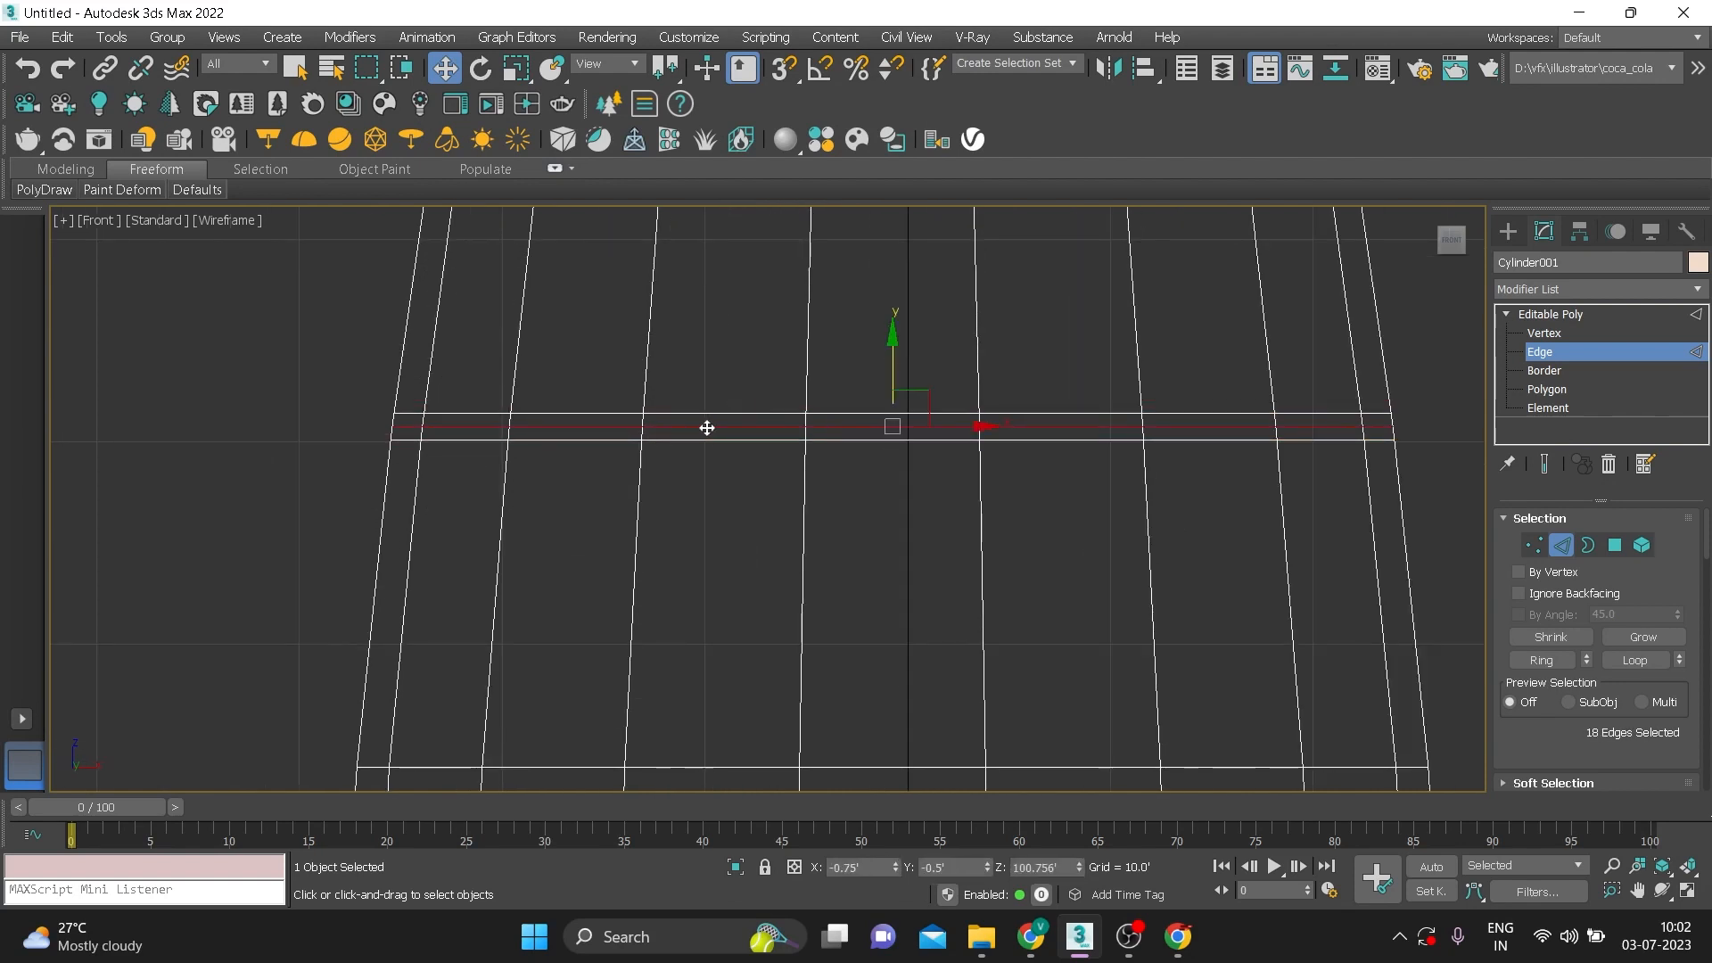
key(r)
drag(916, 414, 913, 437)
Select the edge loops above and below the groove and chamfer them by 0.498' with 2 segments
double_click(852, 411)
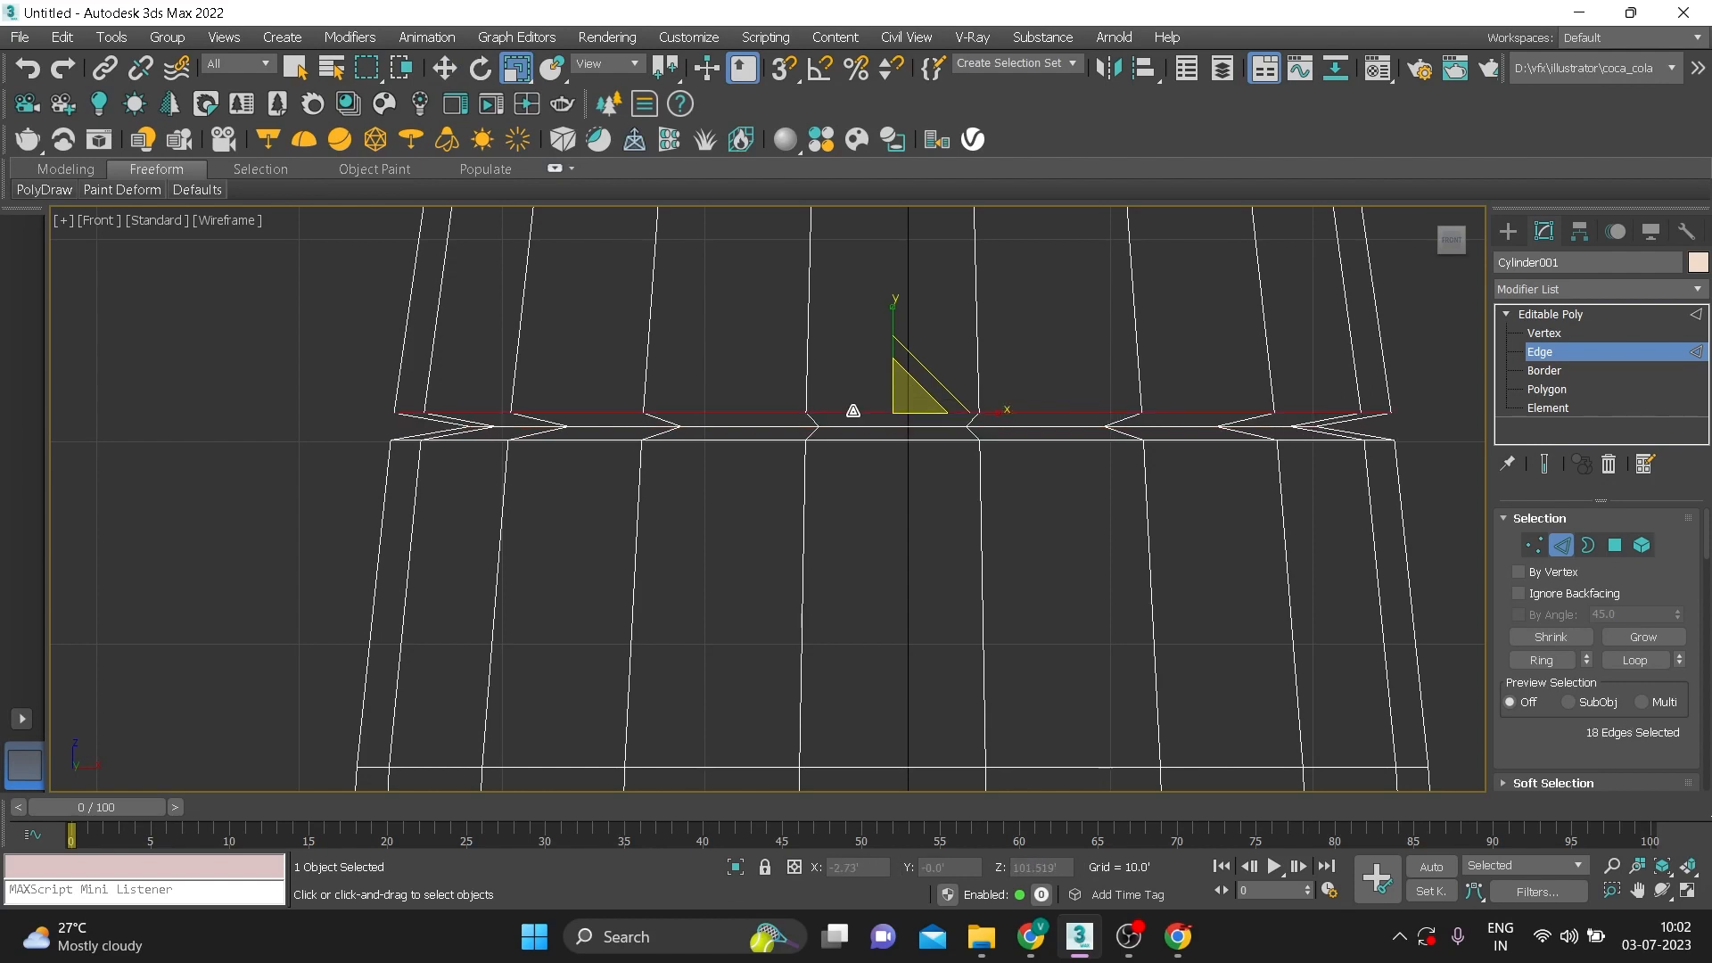
ctrl+double_click(866, 439)
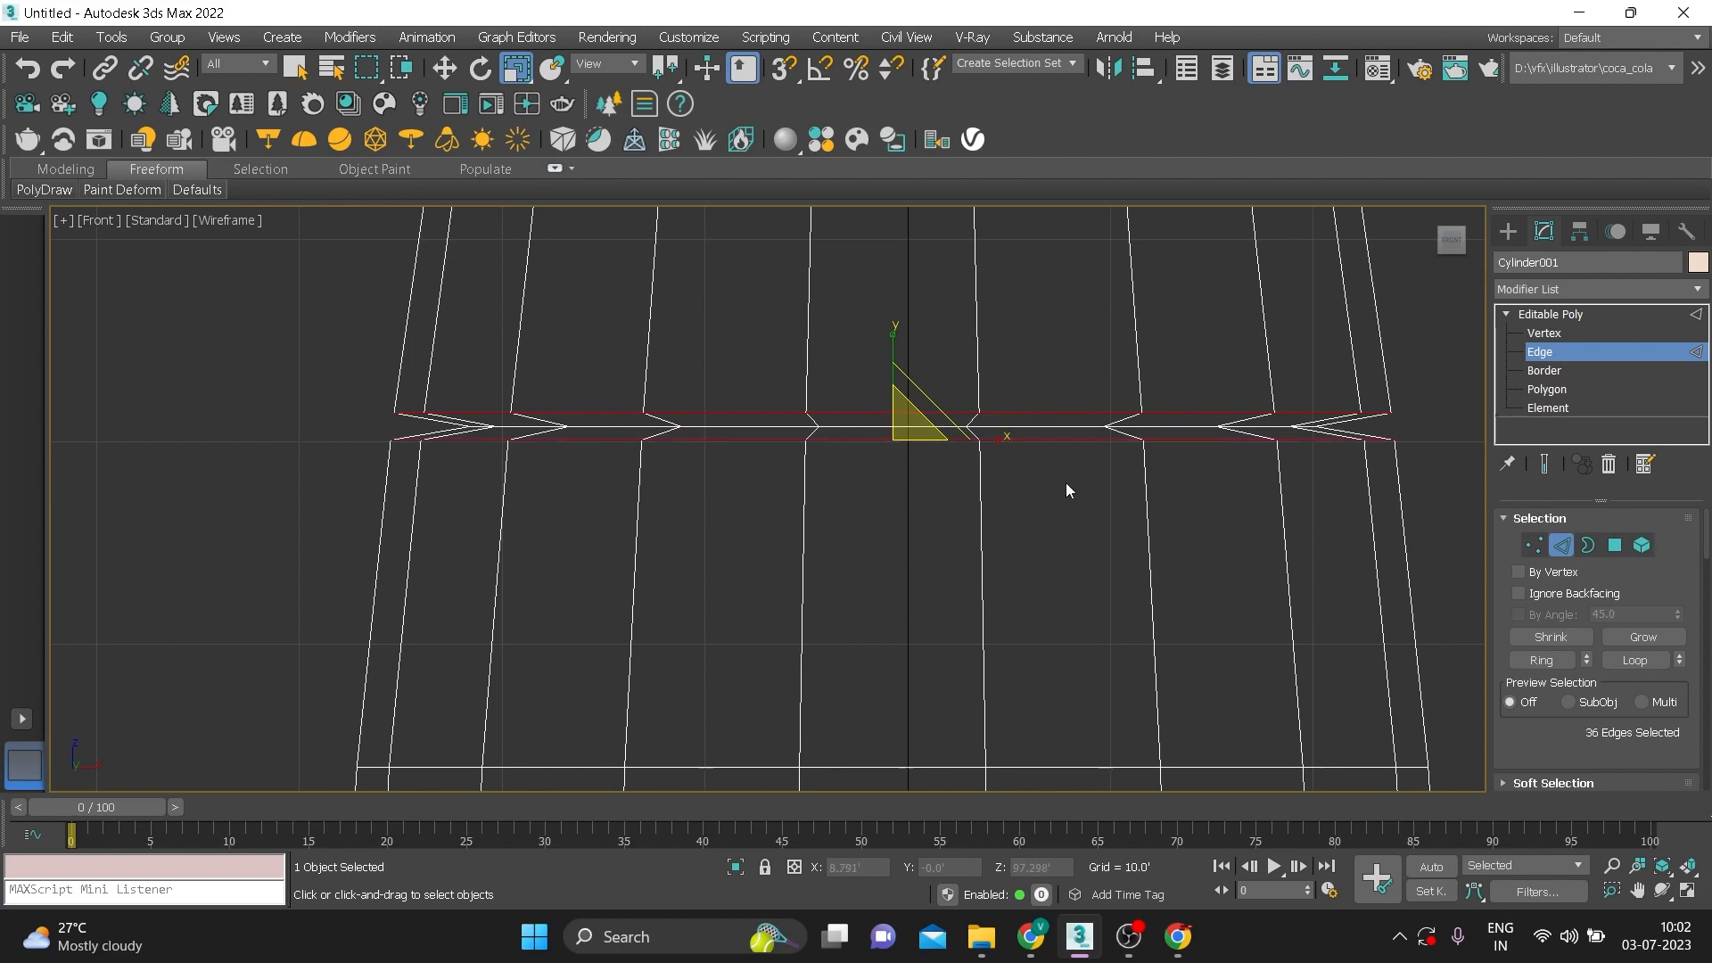
right_click(958, 425)
click(769, 562)
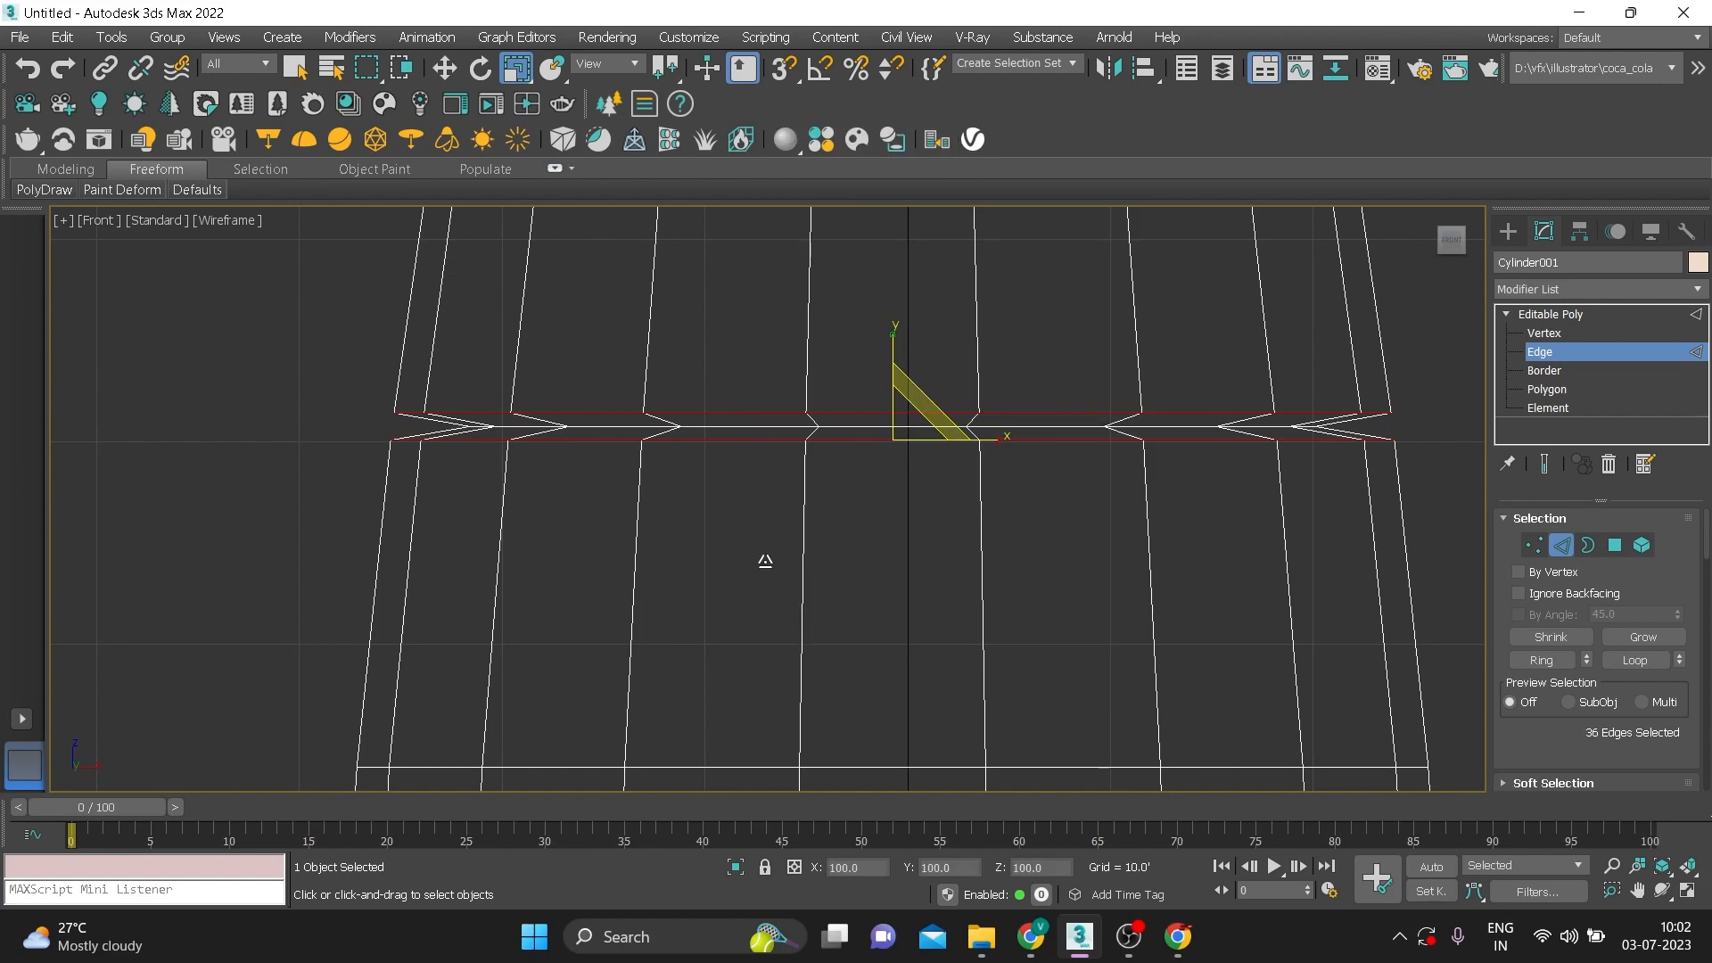
drag(775, 546, 779, 551)
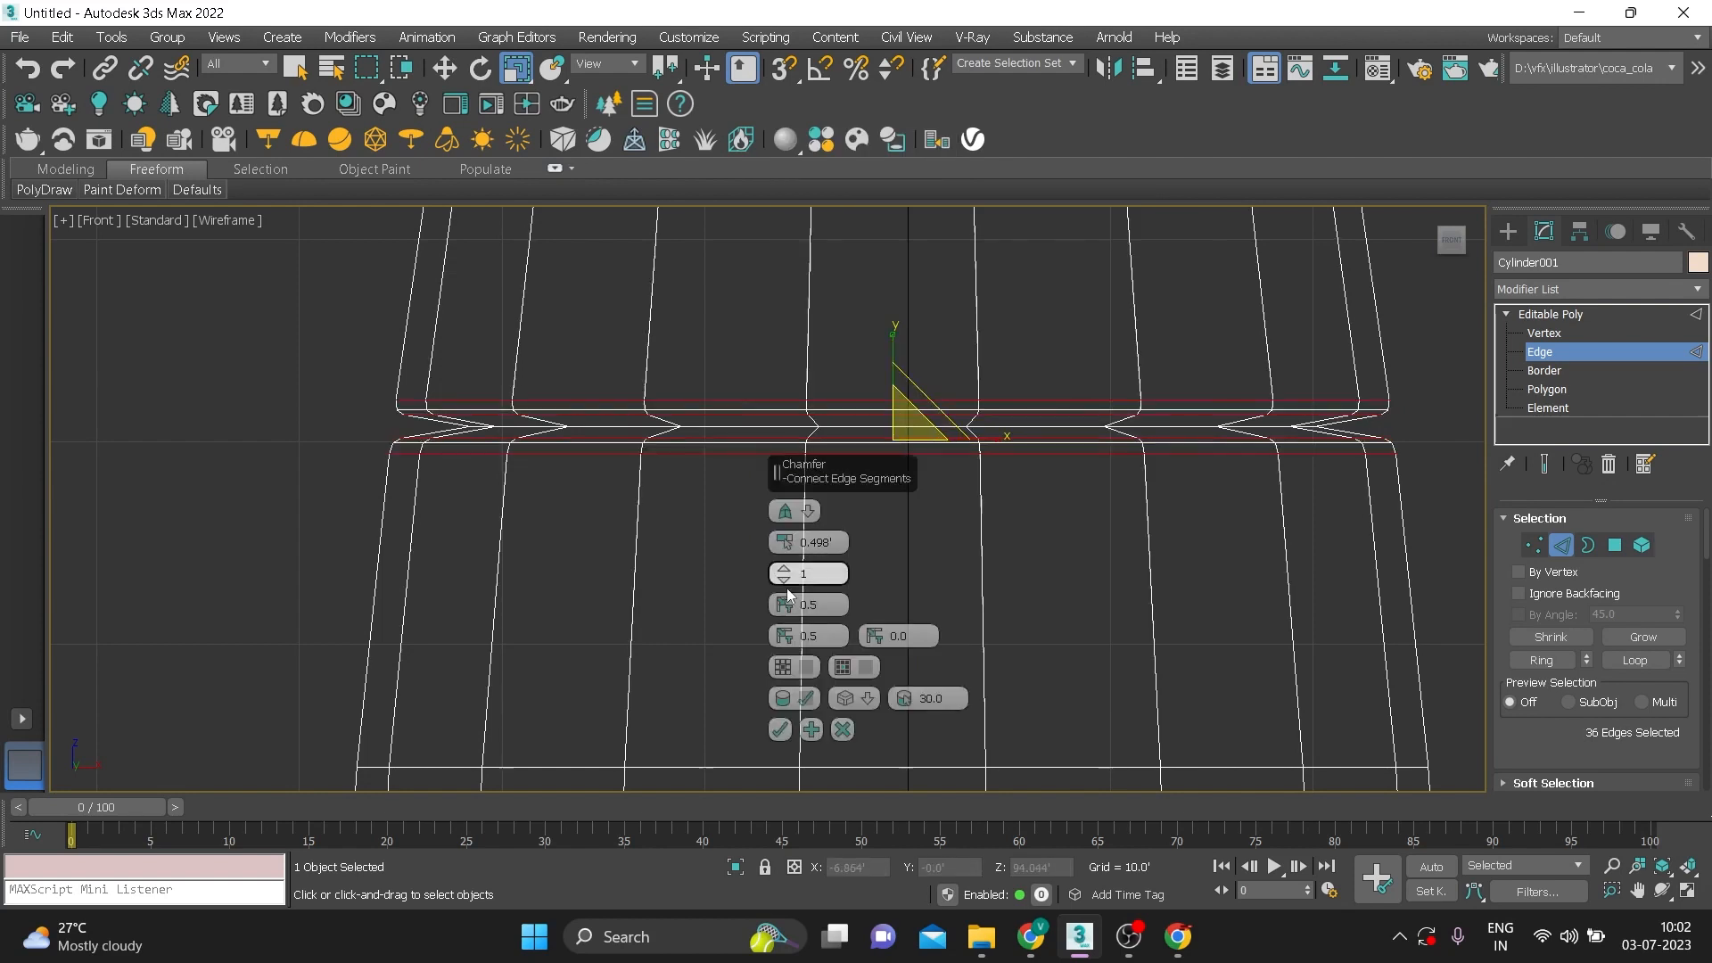
click(785, 571)
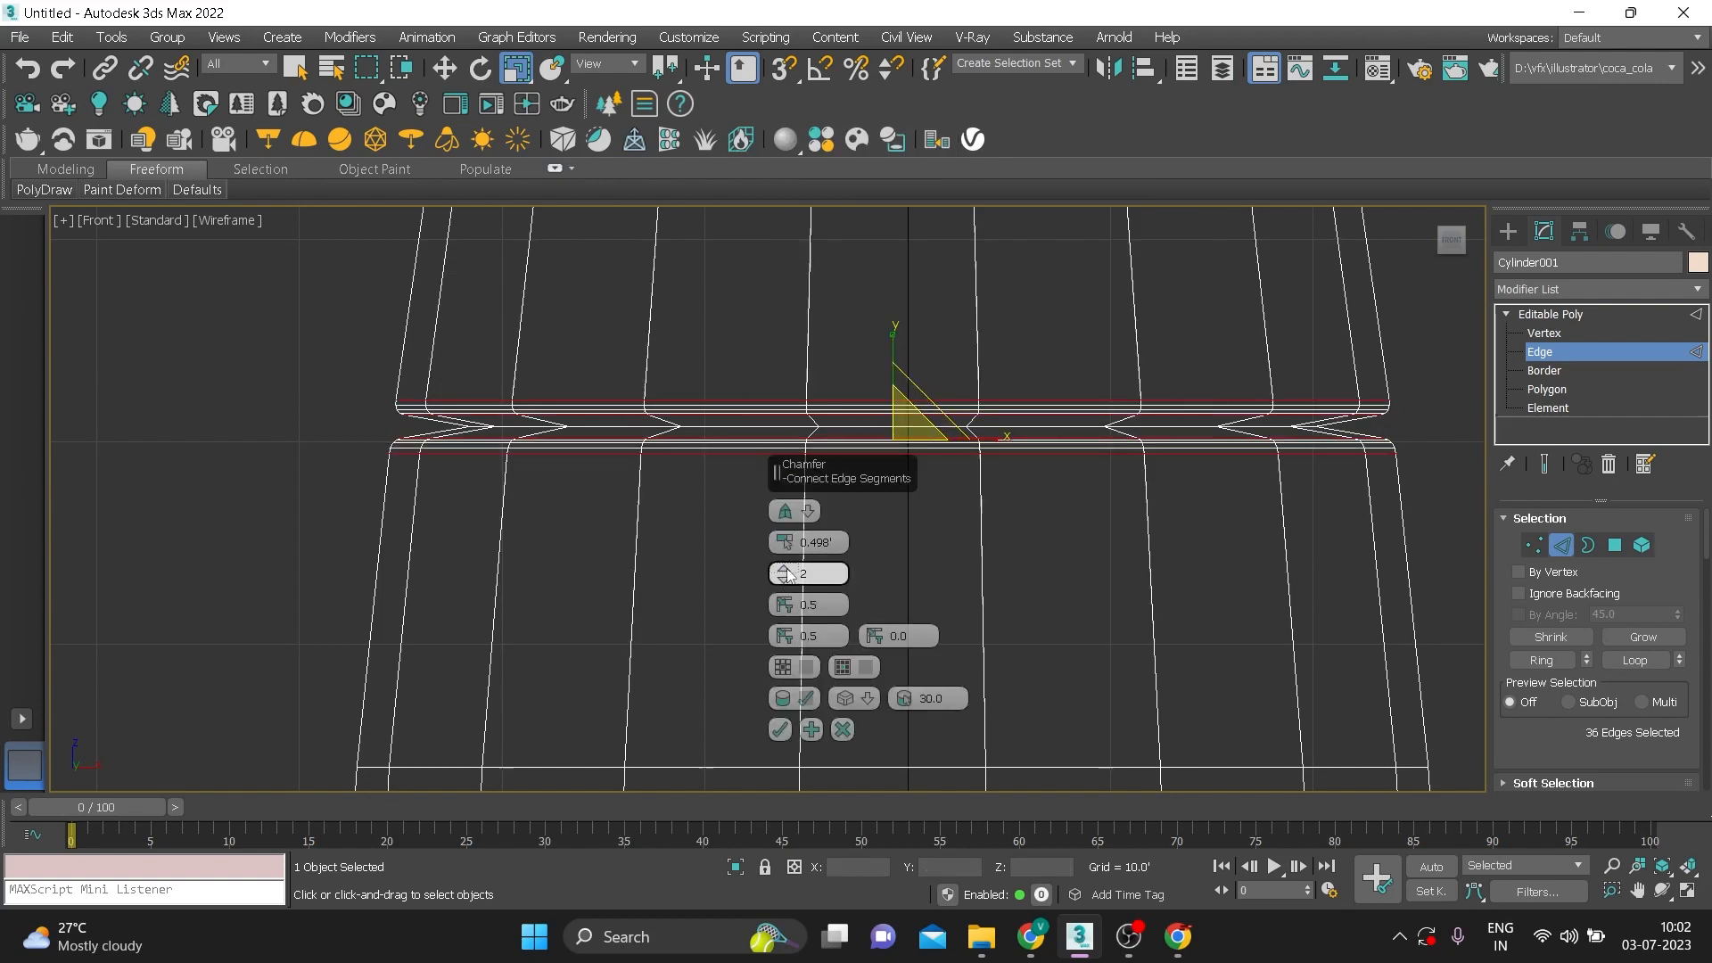
click(781, 729)
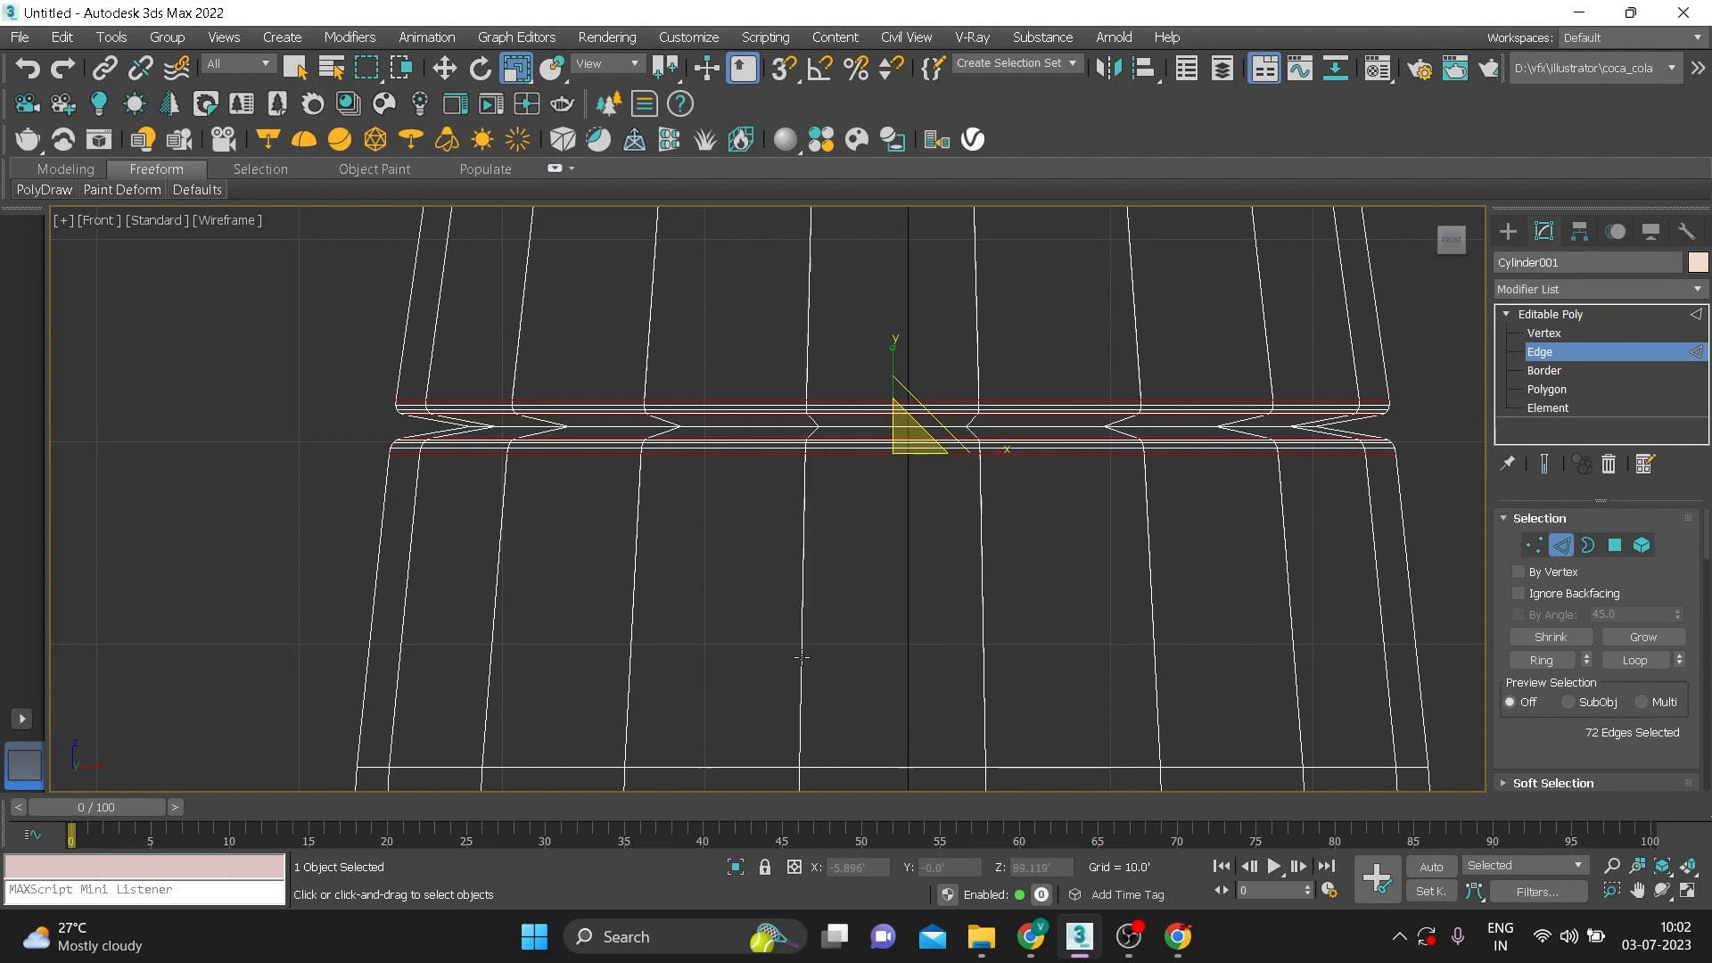
Select the vertices of the groove's upper rim and lower them about 0.53' to narrow the groove
click(1545, 333)
drag(360, 369, 1425, 420)
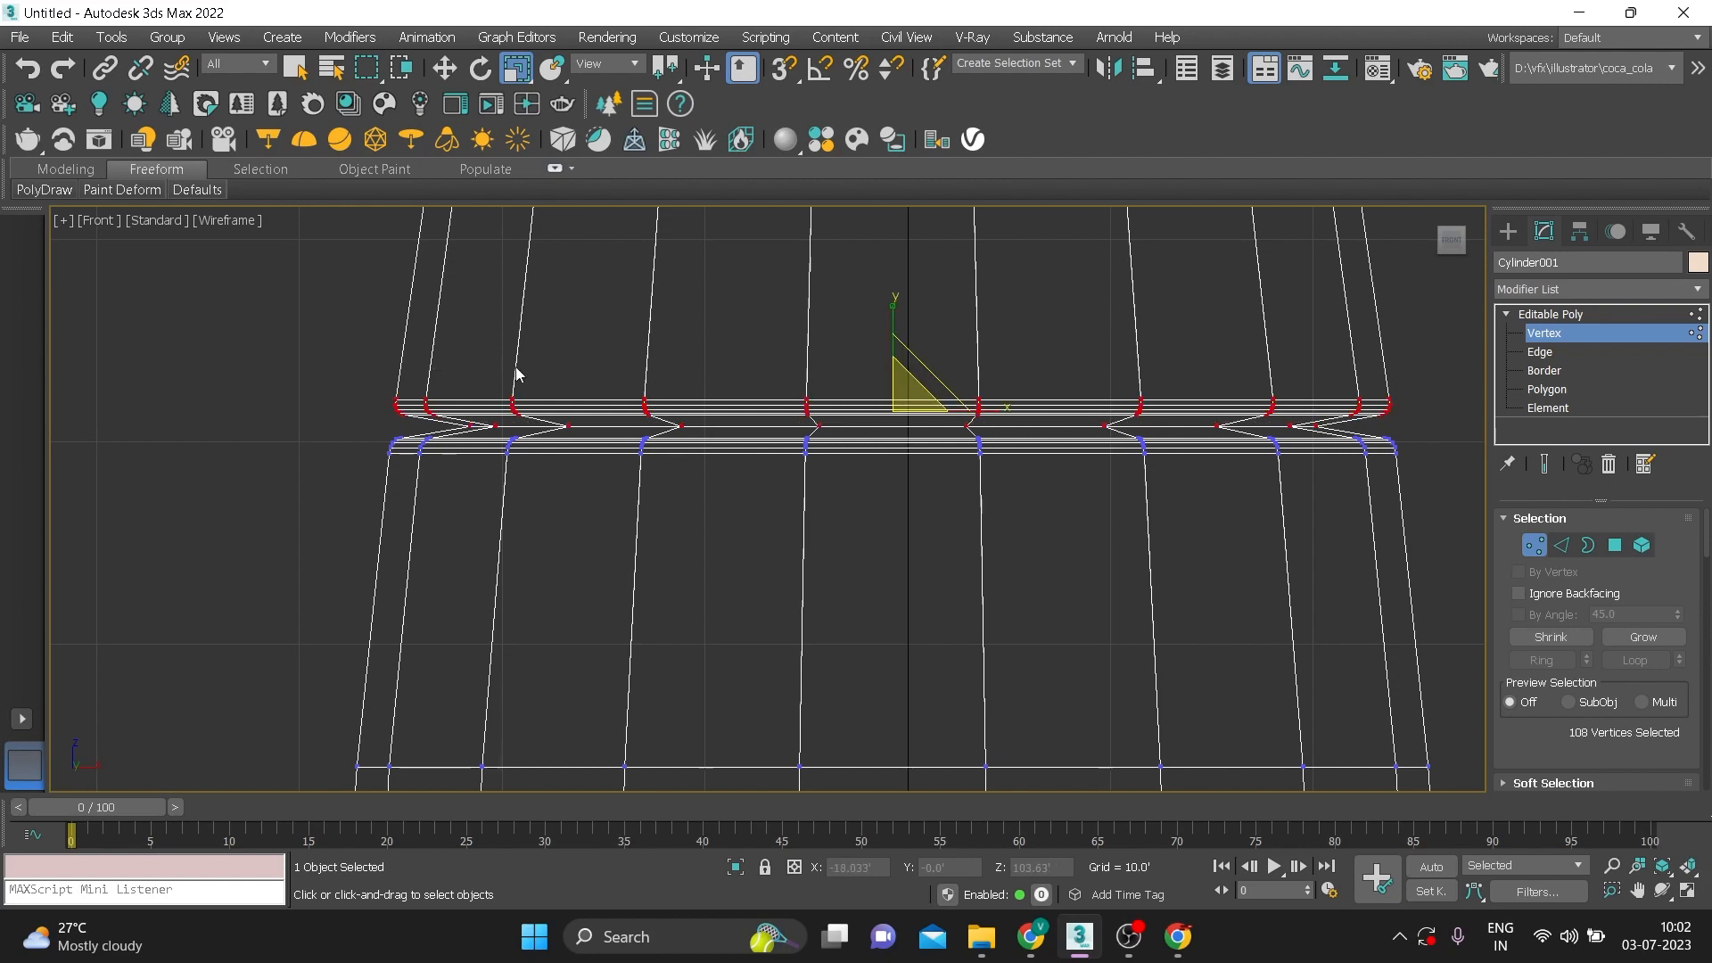
drag(361, 366, 1423, 423)
key(w)
drag(894, 331, 902, 340)
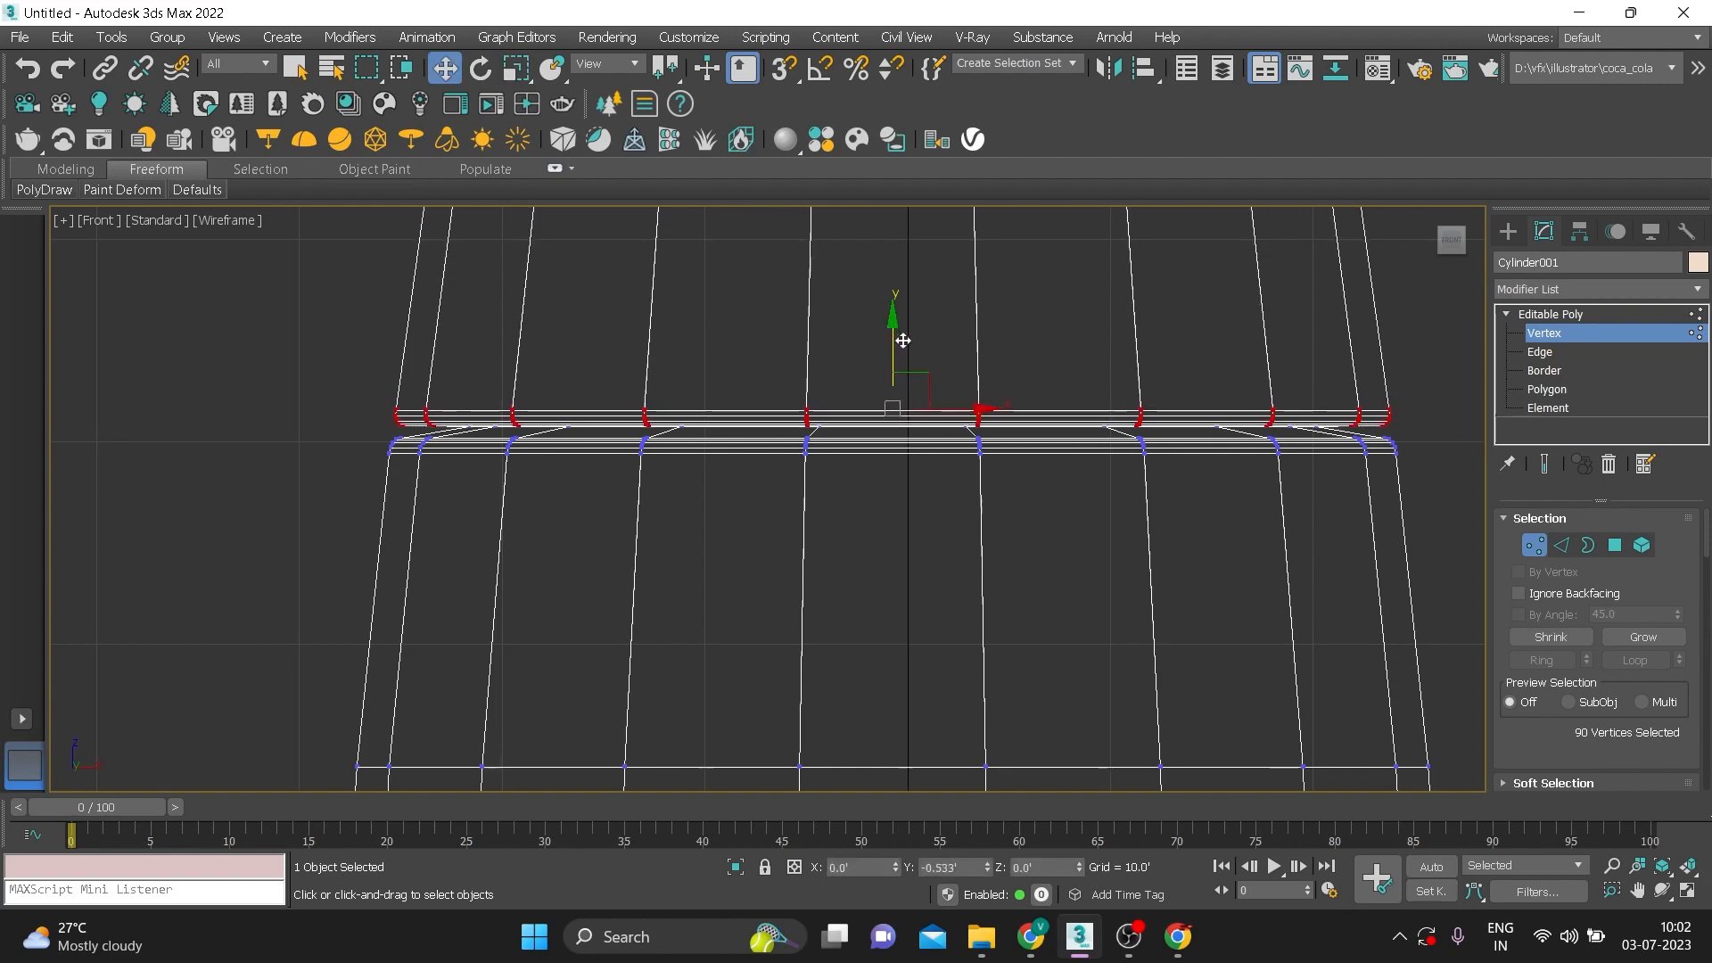
key(p)
click(1559, 316)
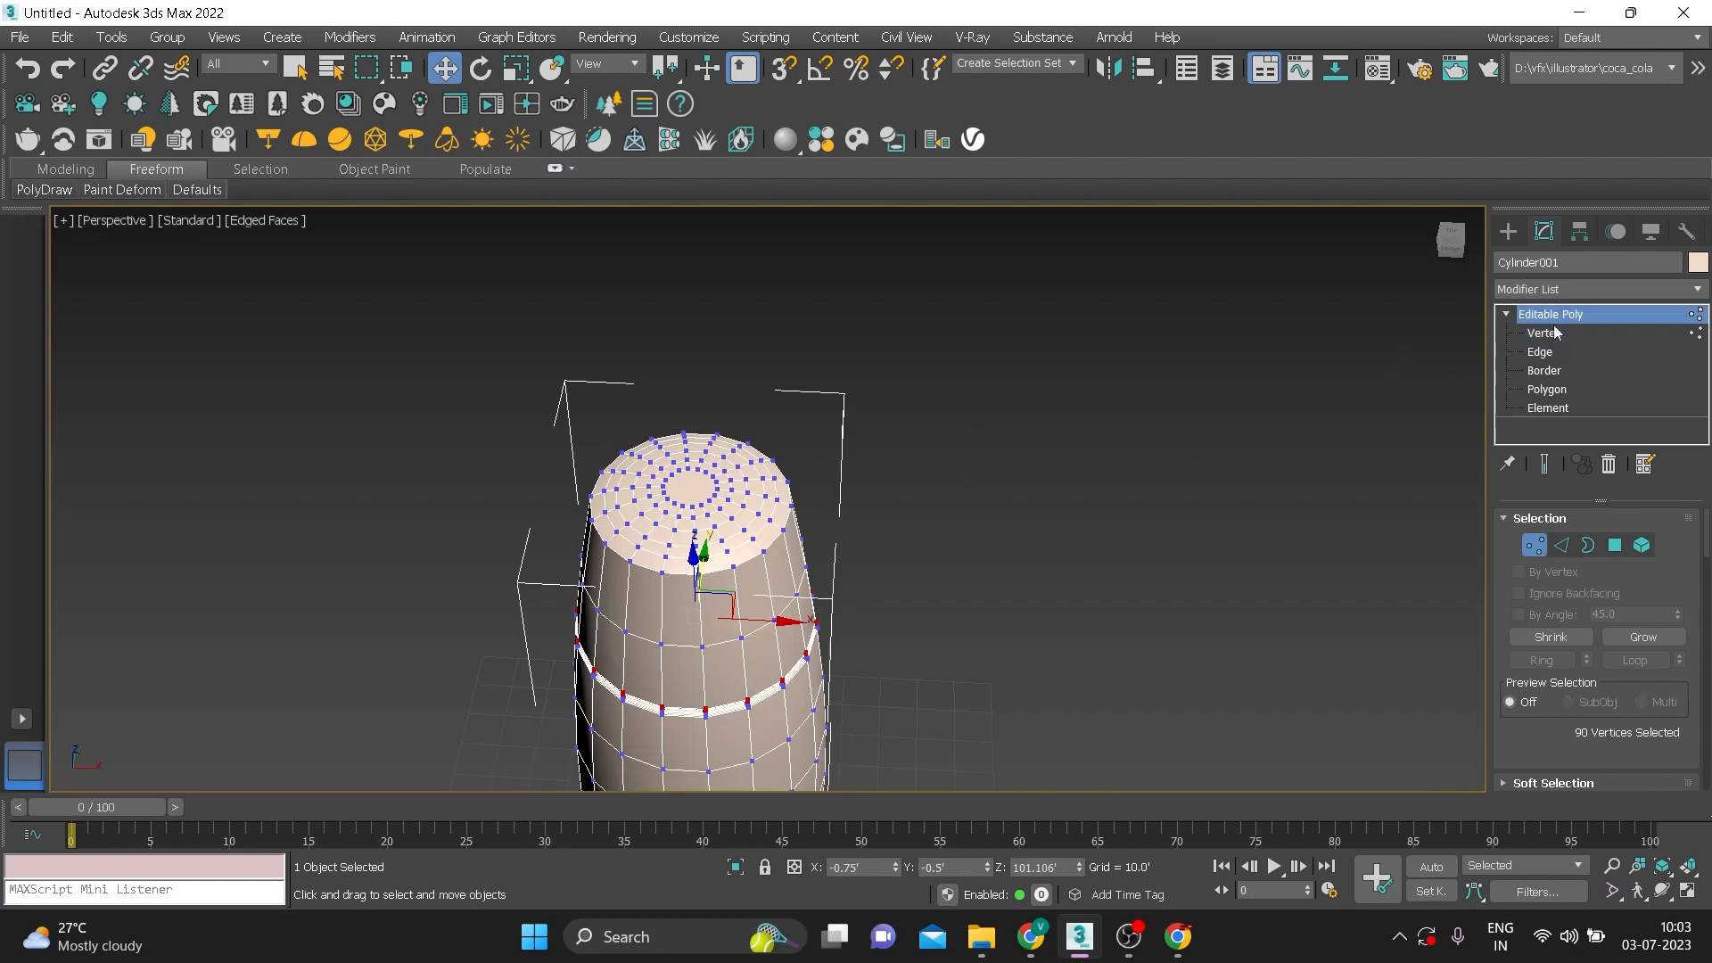
click(951, 548)
alt+middle_drag(950, 548, 906, 420)
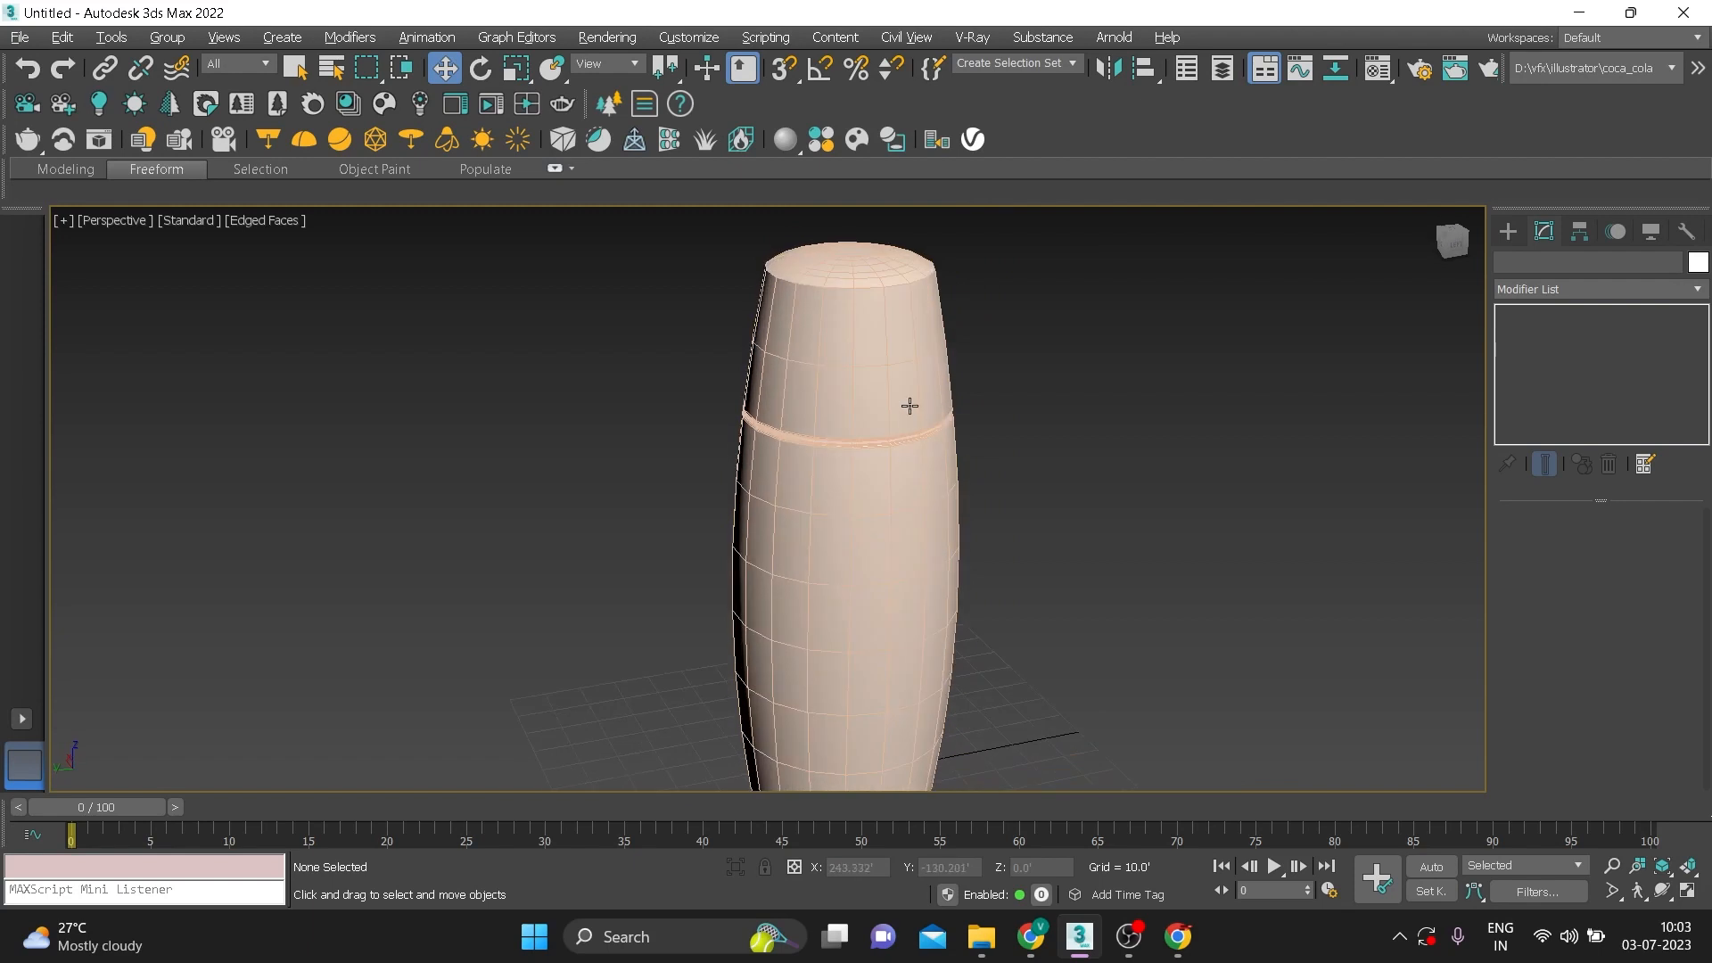
Select all polygons of the domed top and detach them as a separate object named cap
click(902, 340)
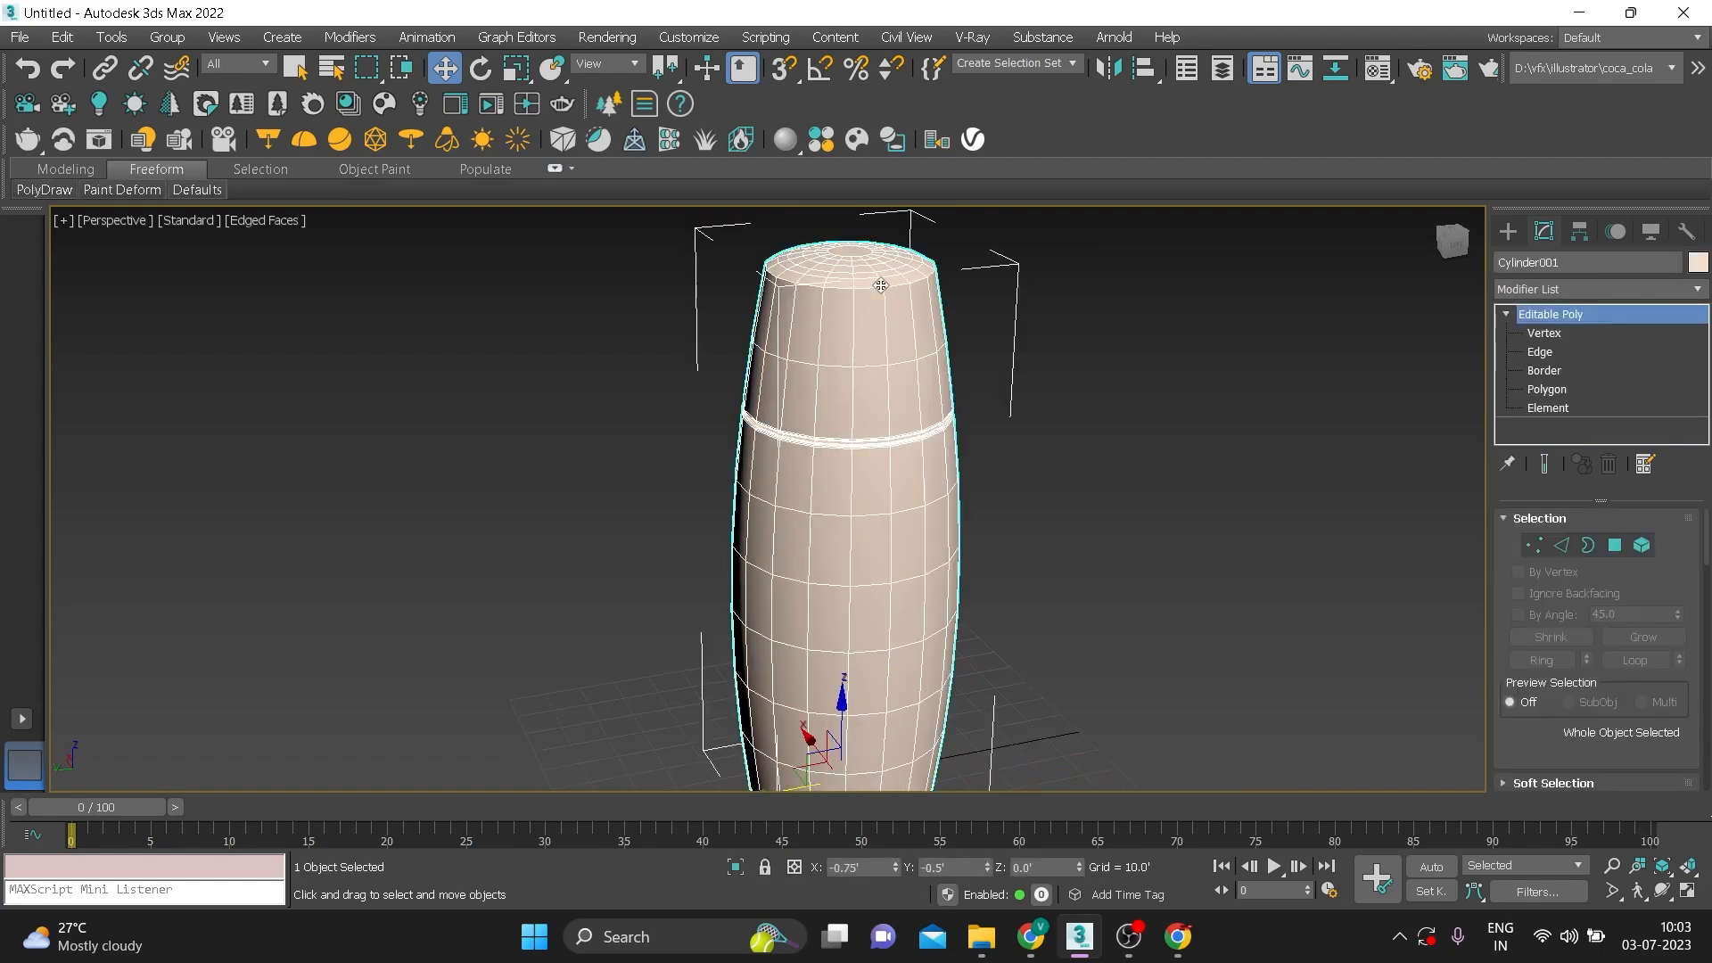
key(f)
key(F3)
scroll(849, 451, down, 6)
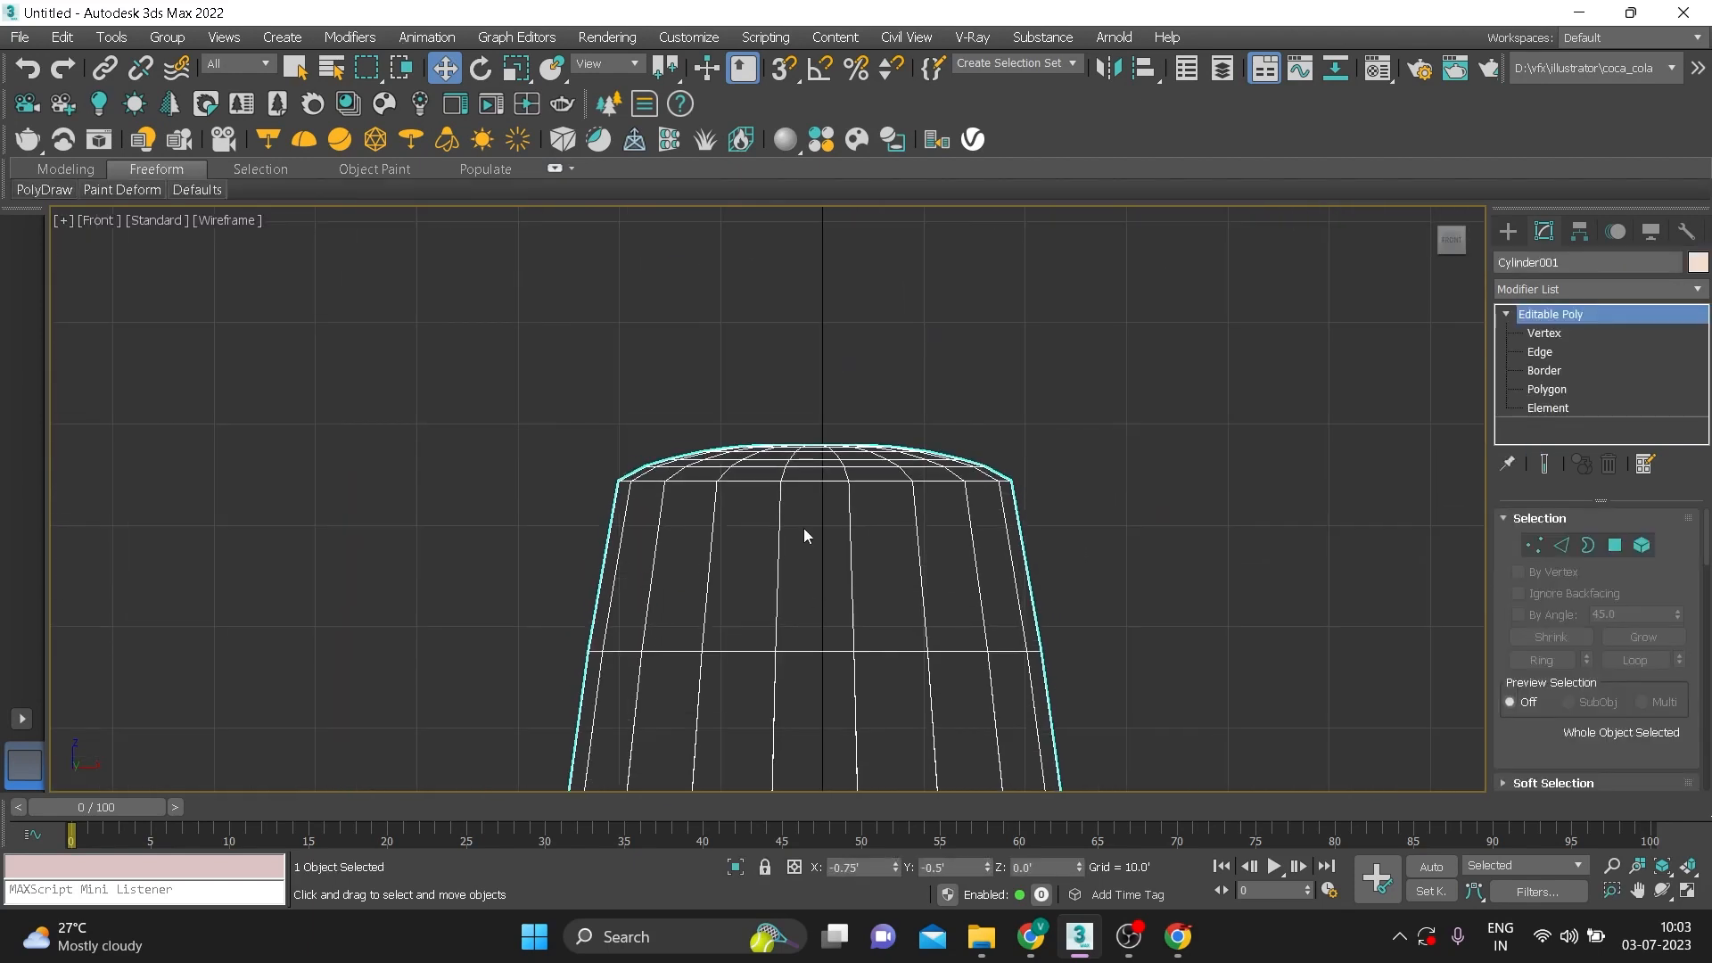
scroll(804, 535, up, 2)
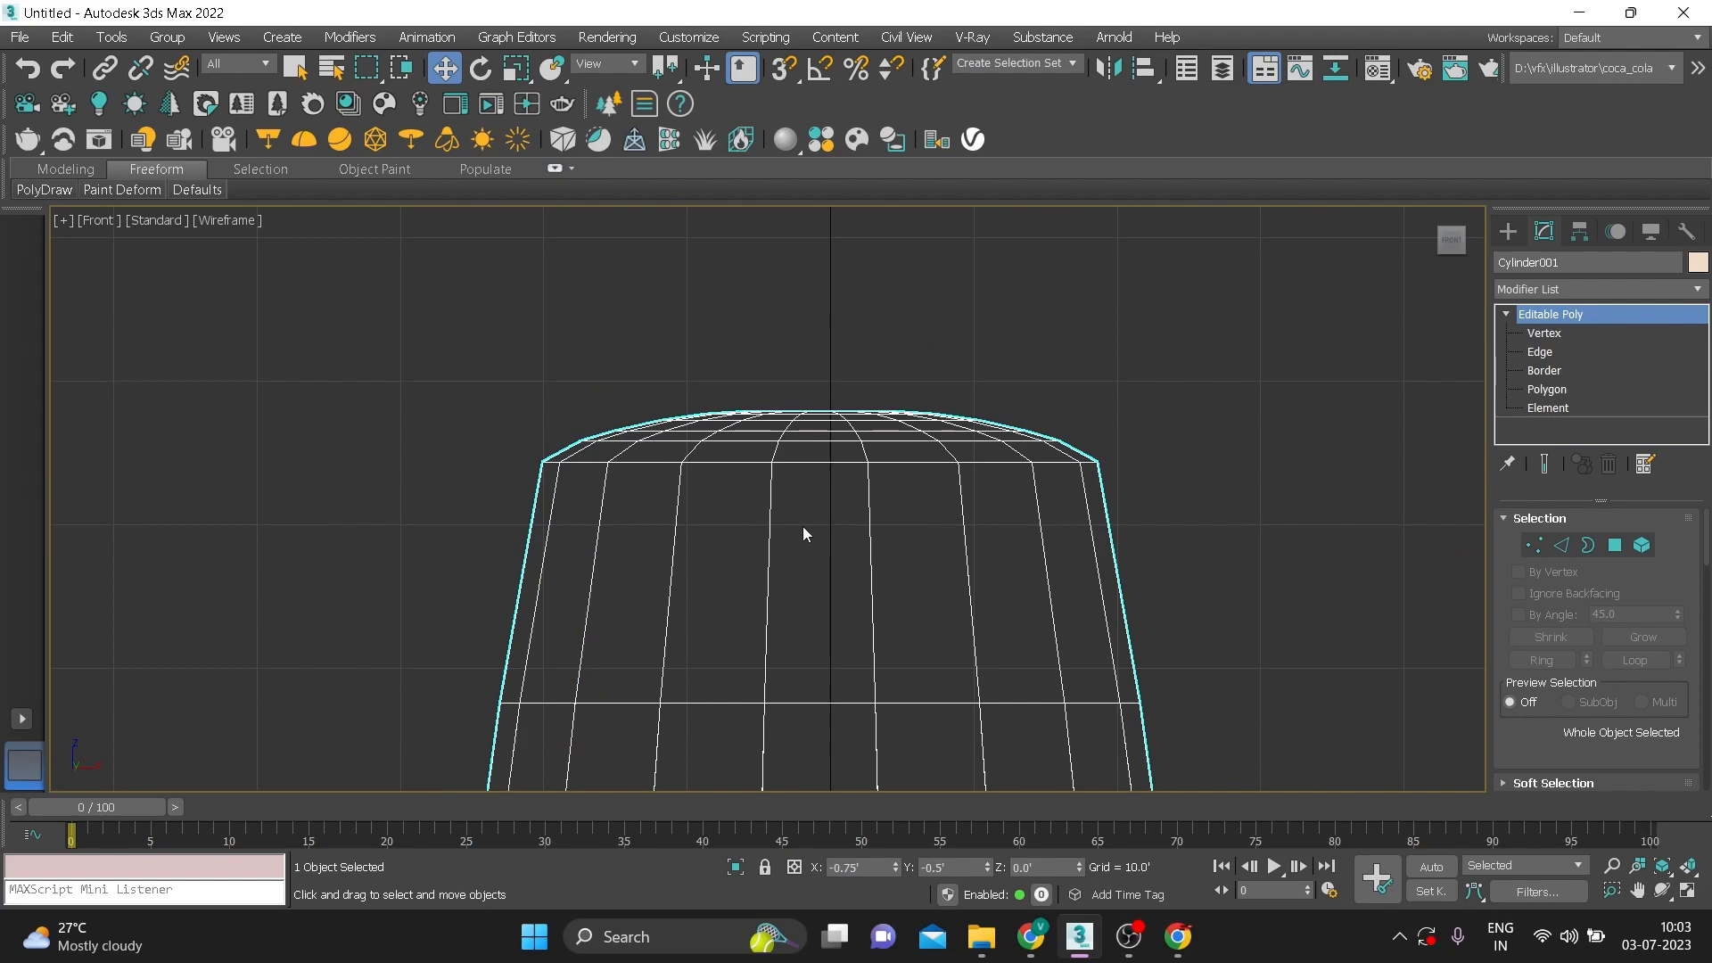
click(1512, 390)
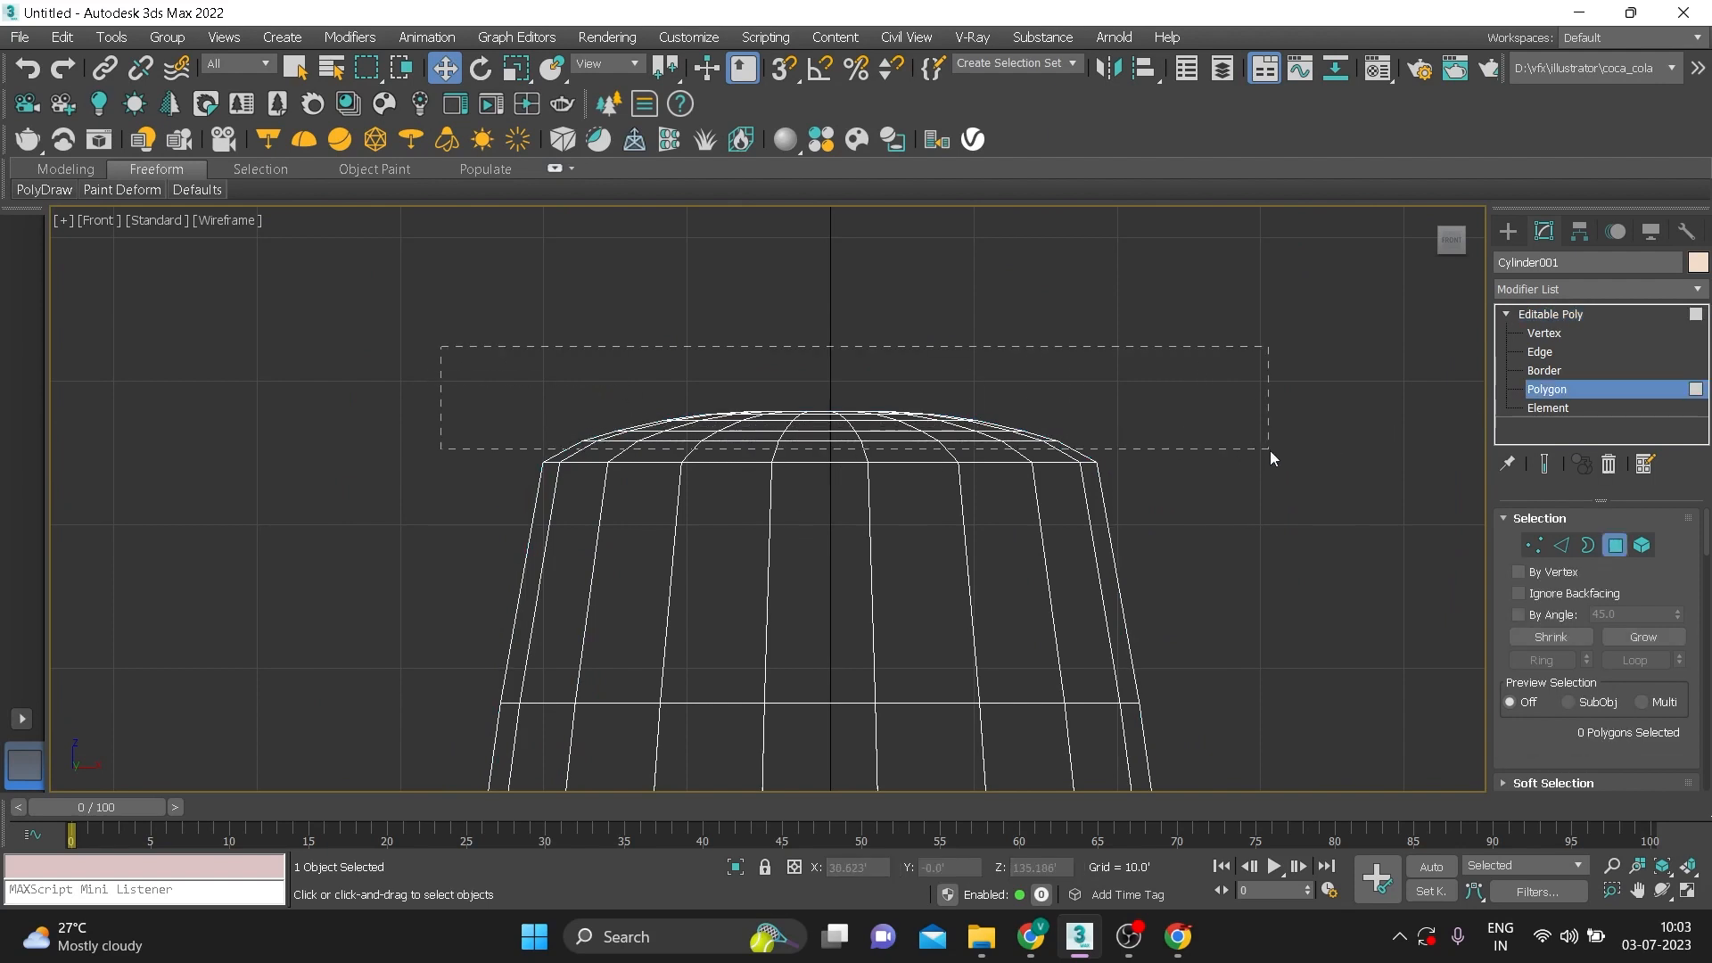
drag(1269, 451, 1270, 451)
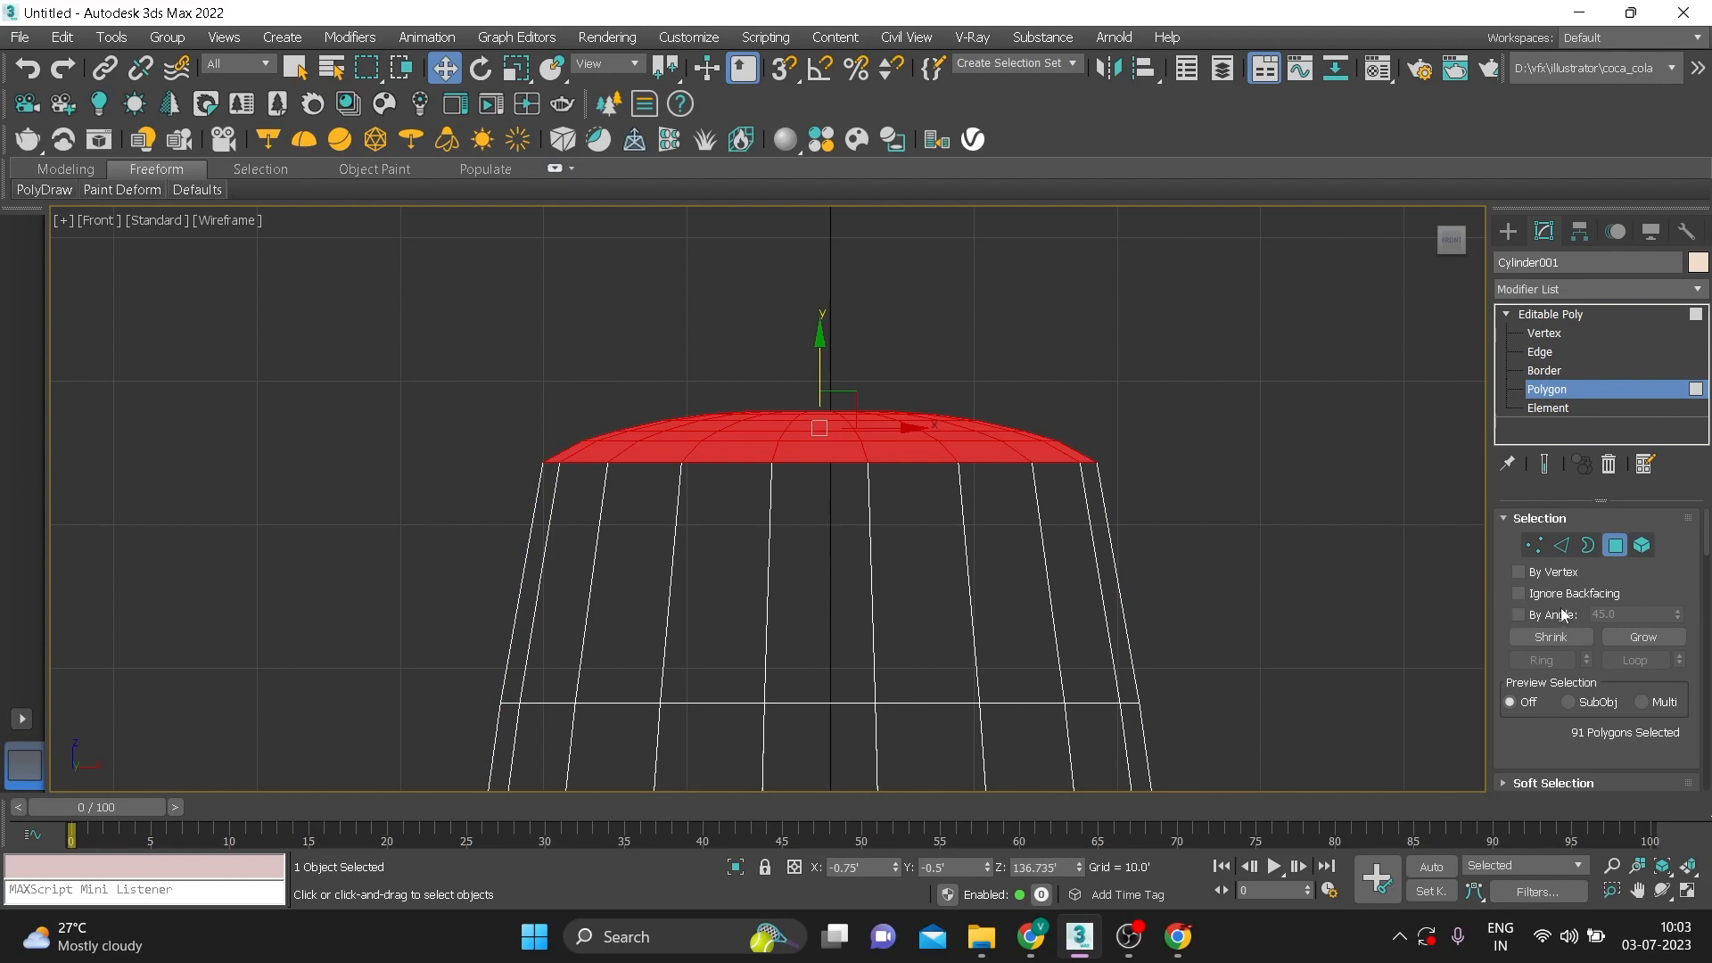
drag(1534, 718, 1532, 505)
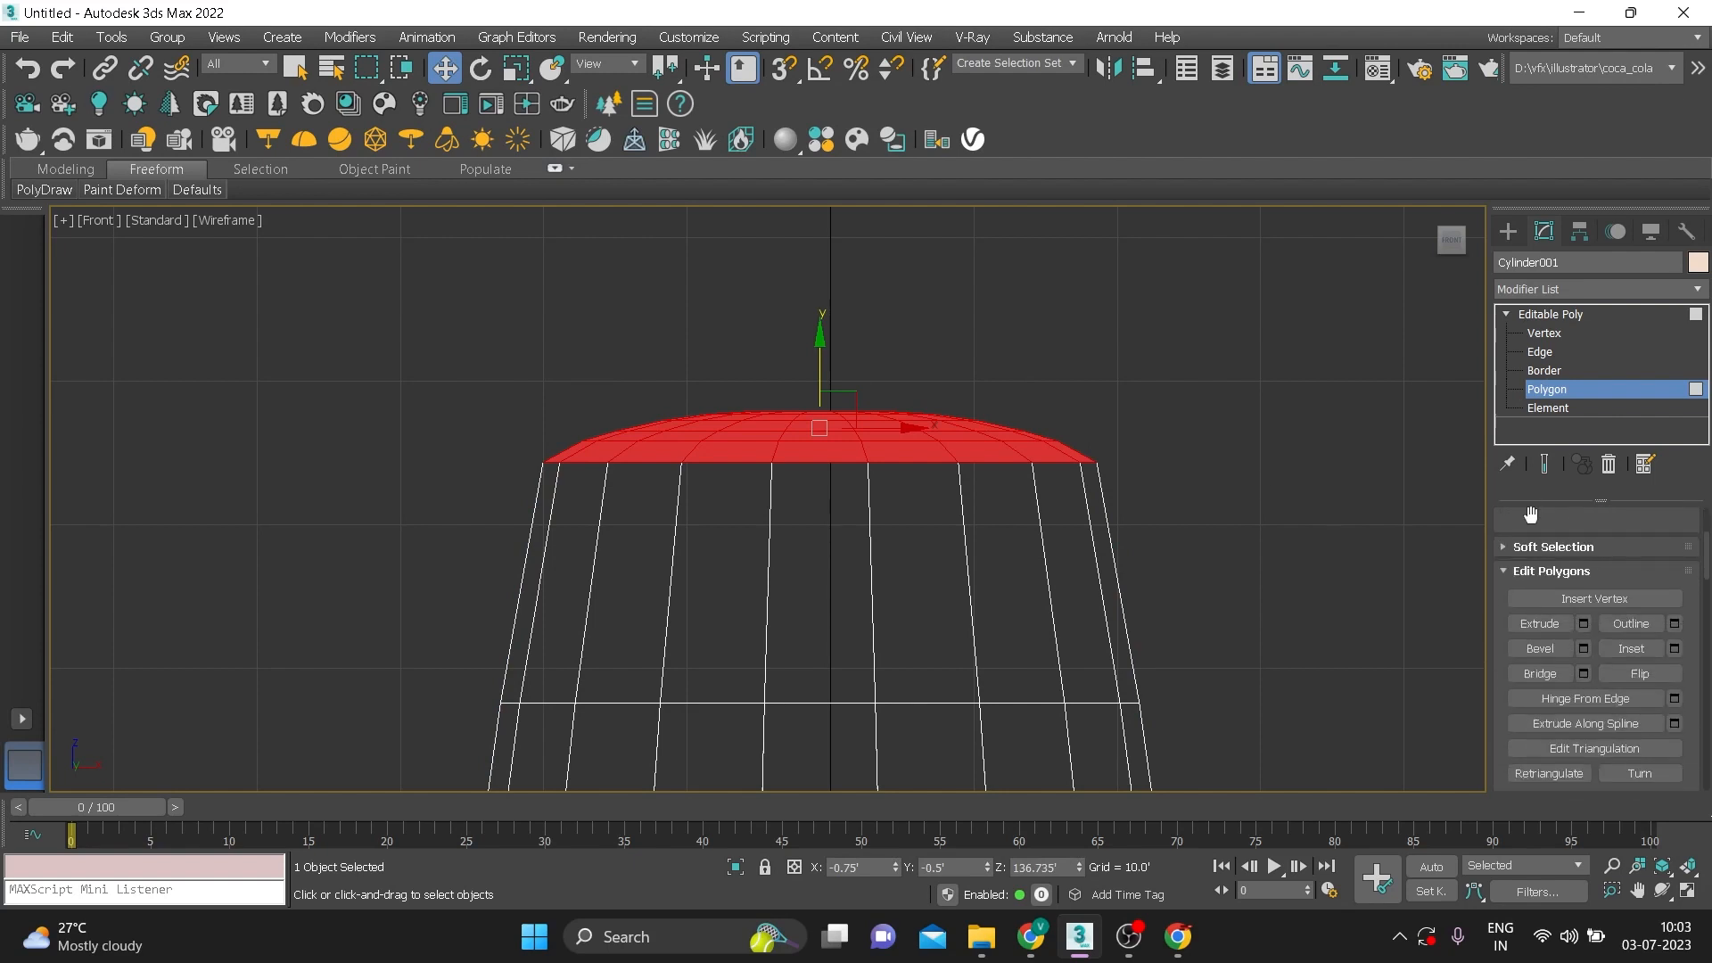
drag(1559, 579, 1568, 300)
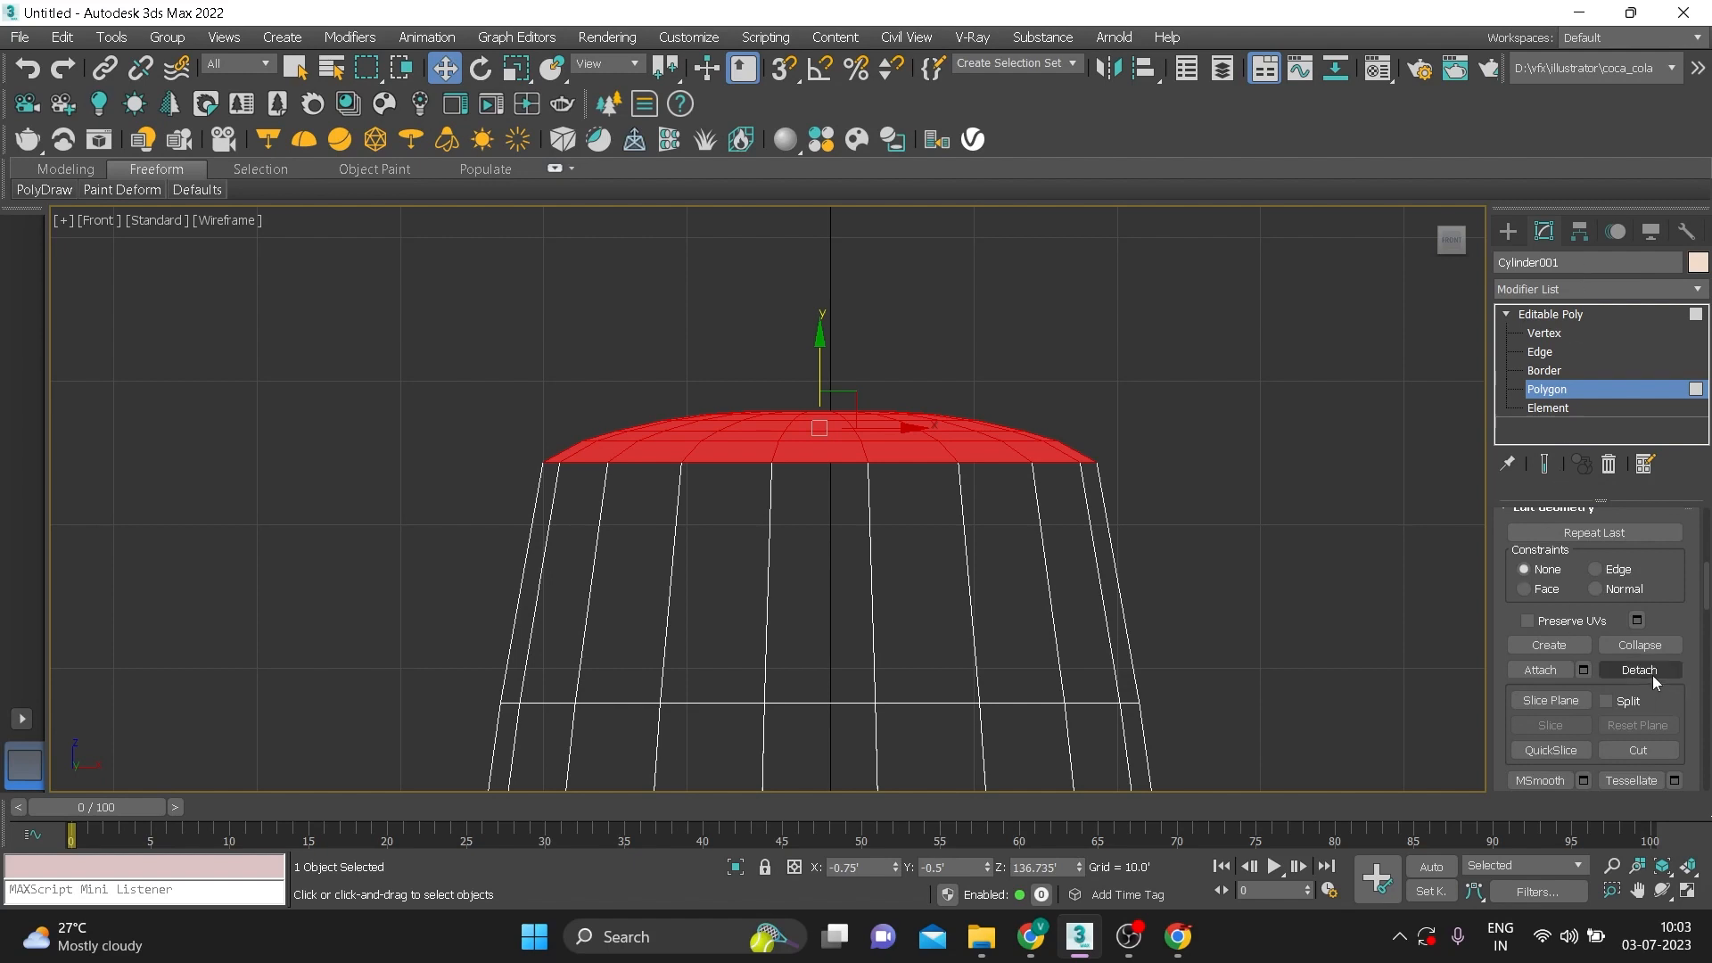
click(1640, 671)
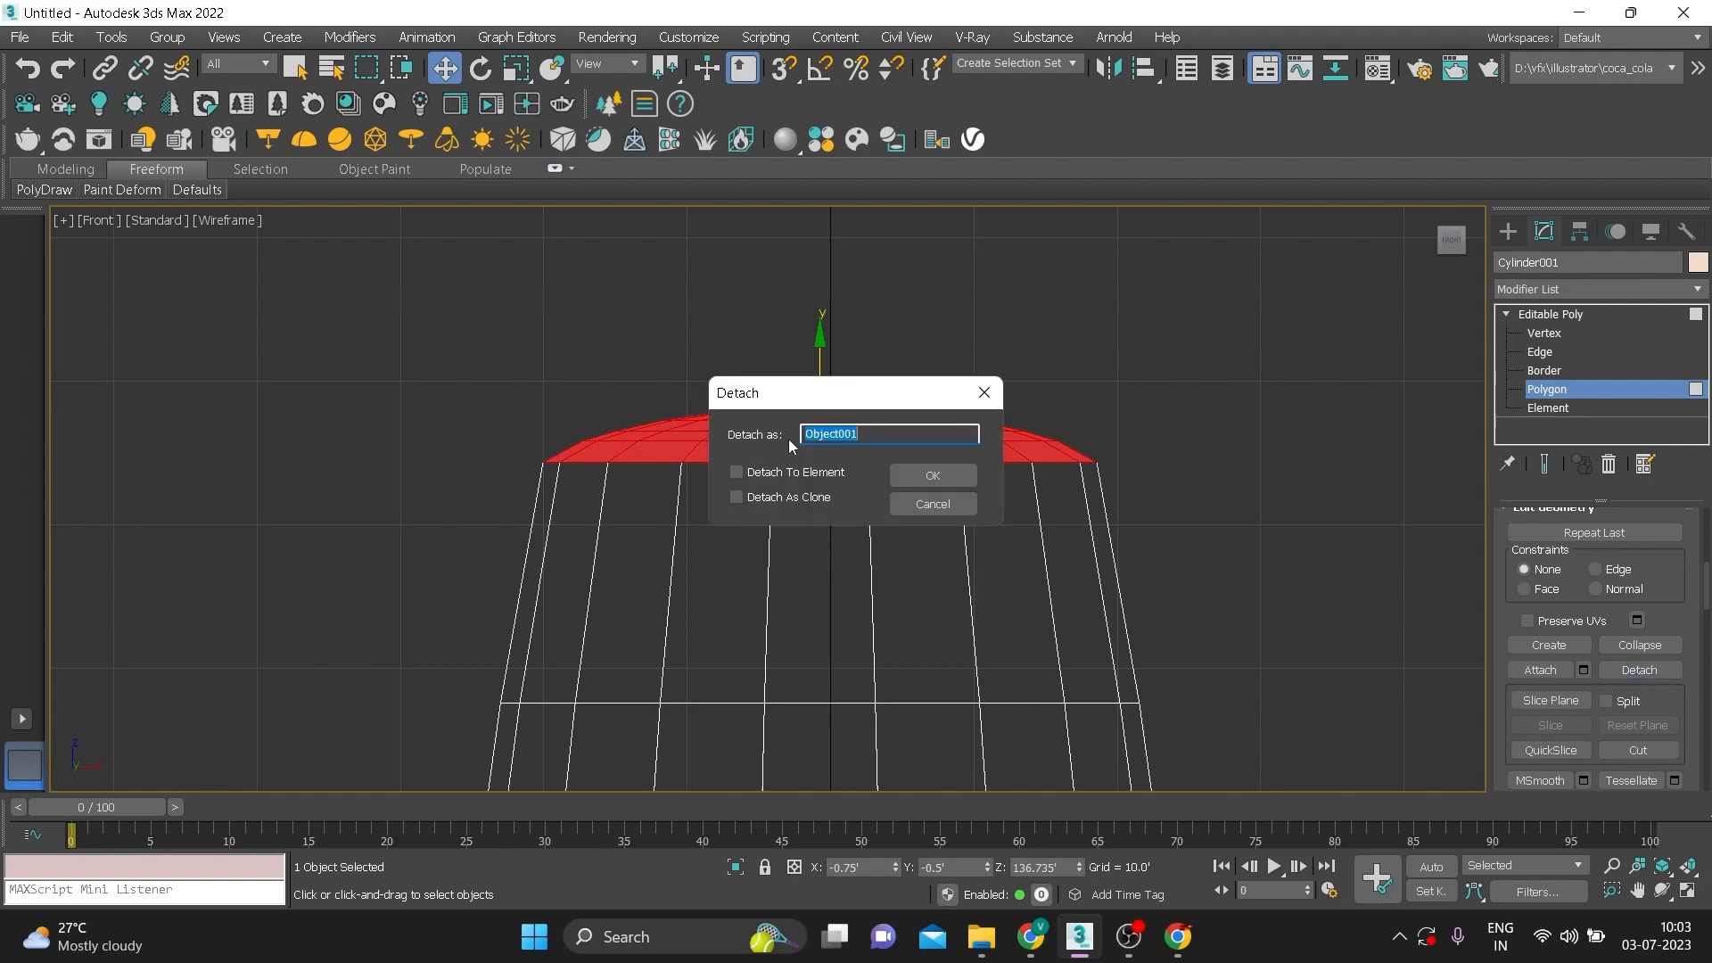
text(ca)
key(Return)
Centre the detached cap's pivot on the object and raise the cap about 7.1' above the body
click(1555, 328)
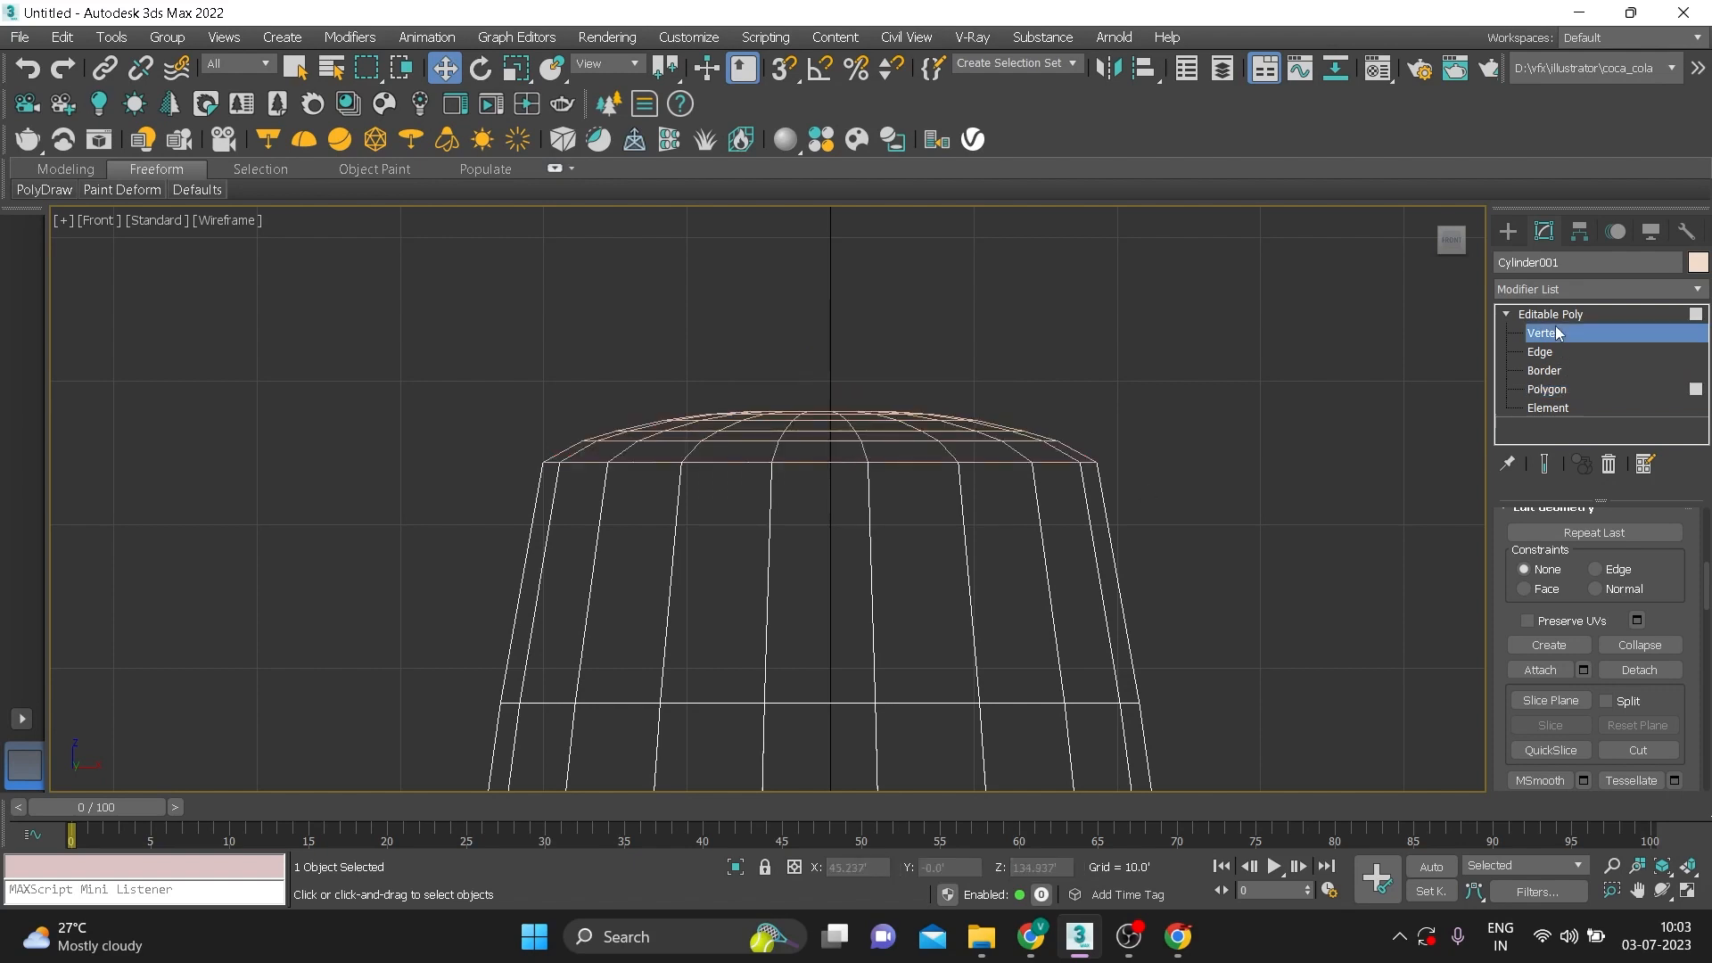
click(1542, 314)
click(1266, 376)
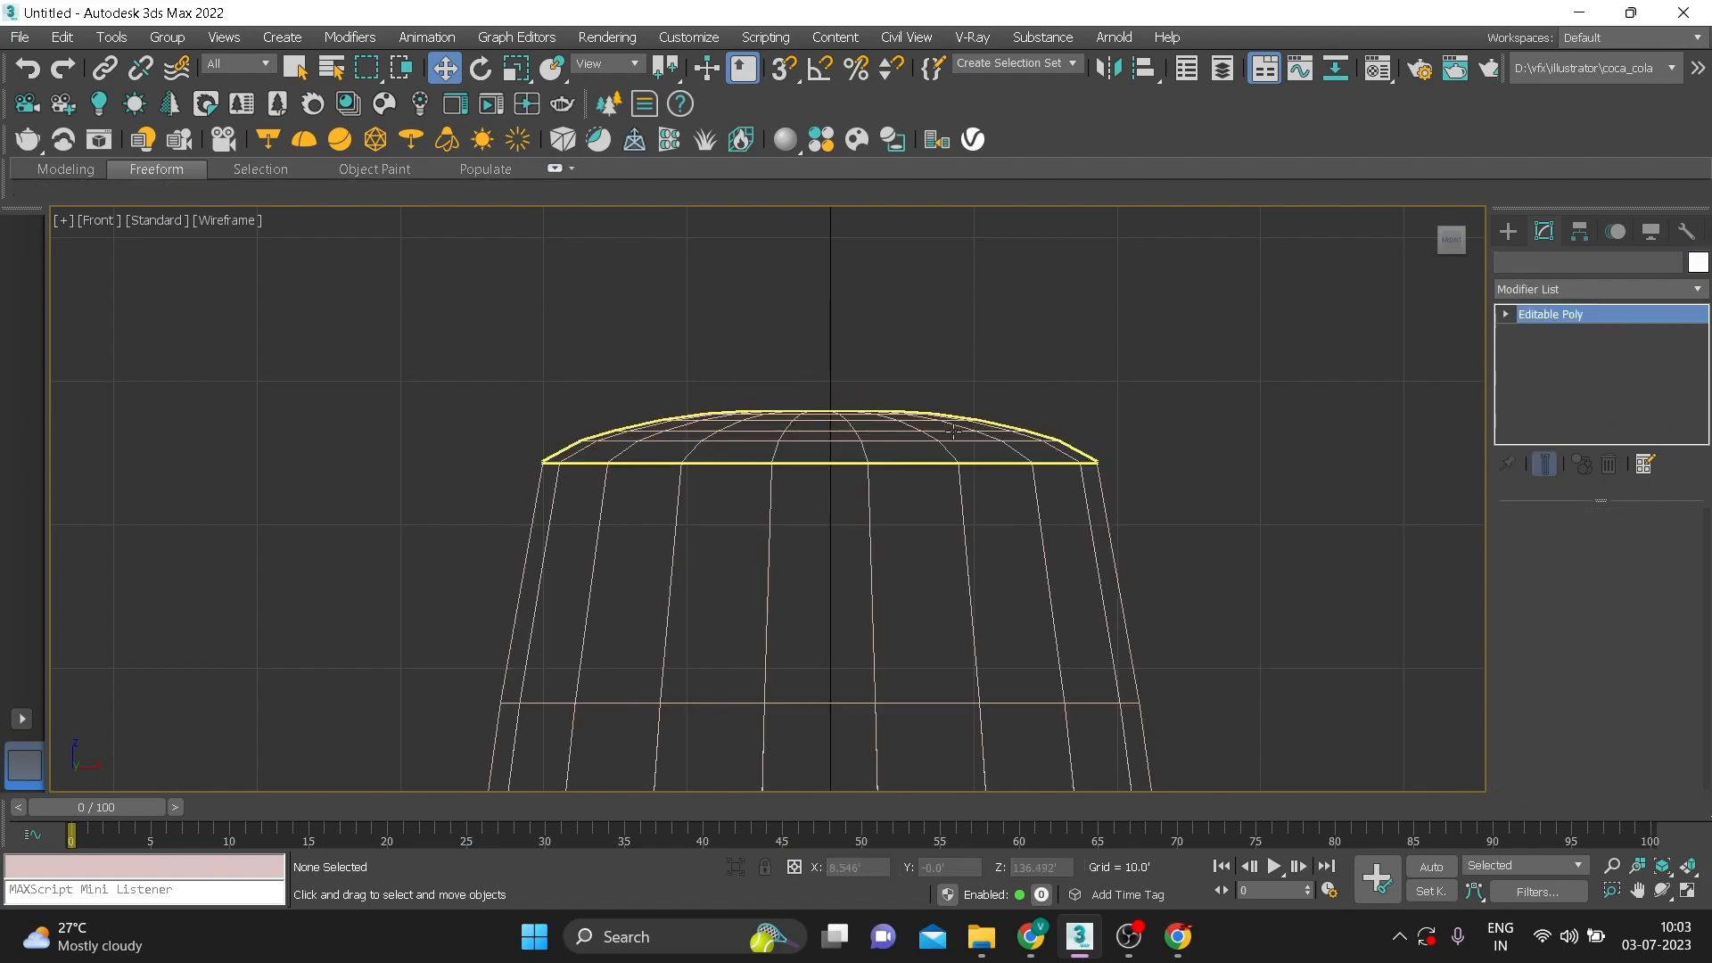
click(948, 526)
click(944, 466)
click(853, 423)
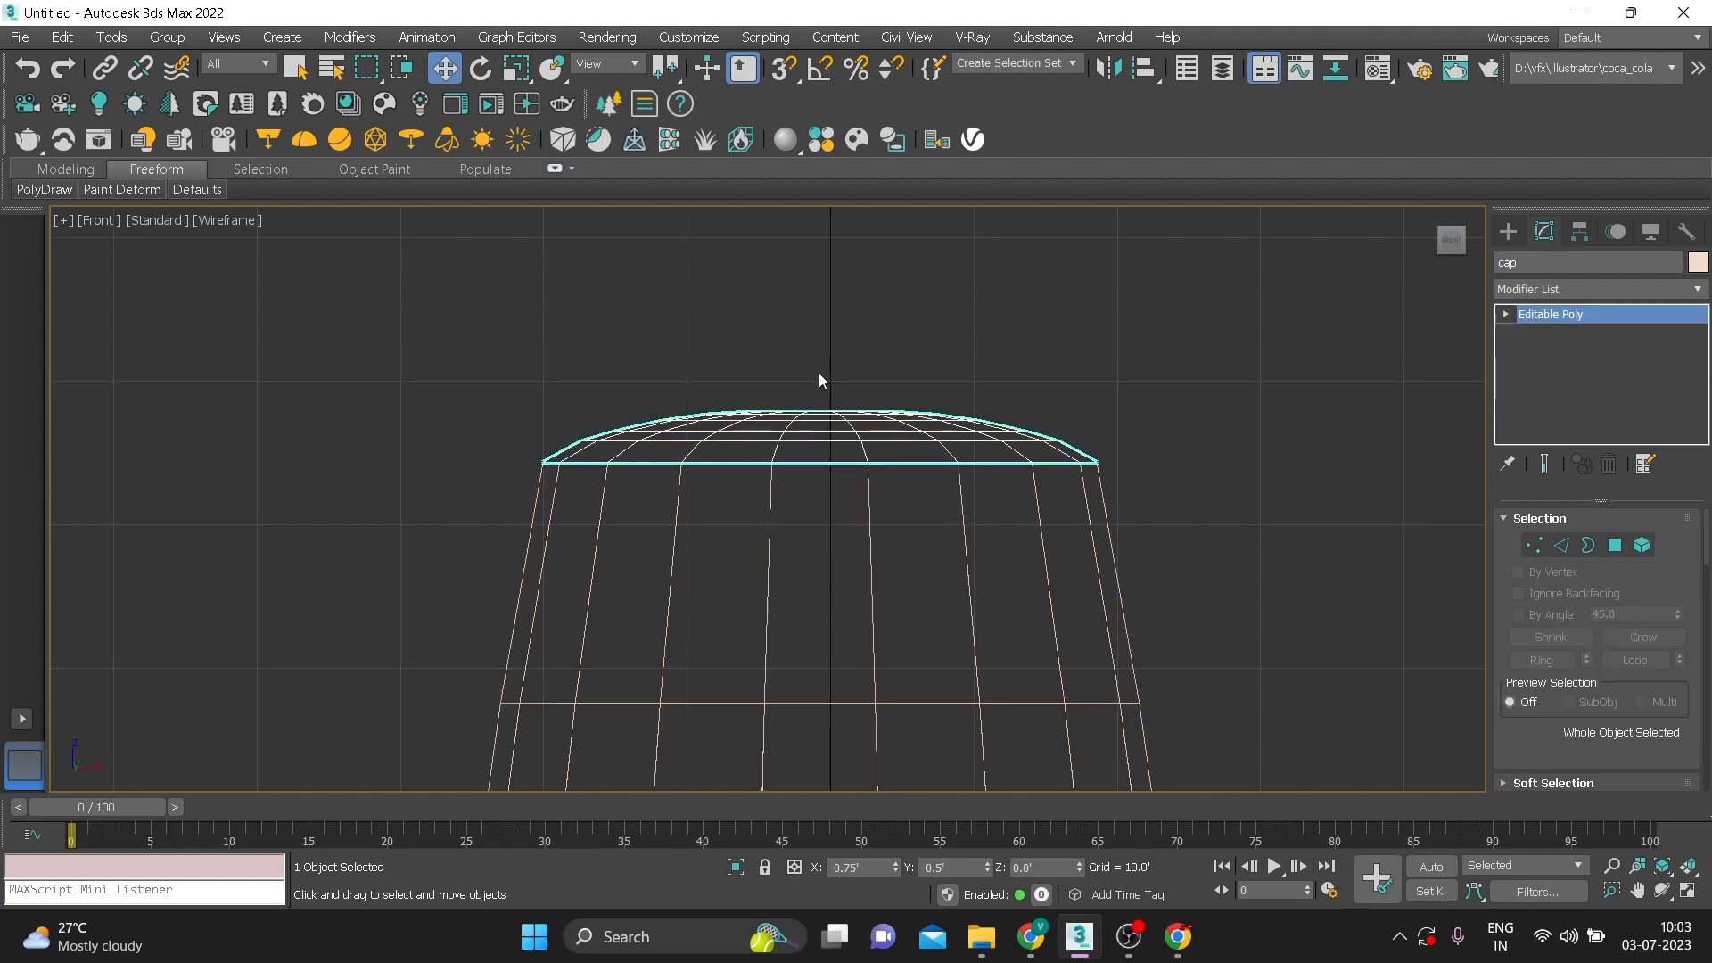
click(1578, 233)
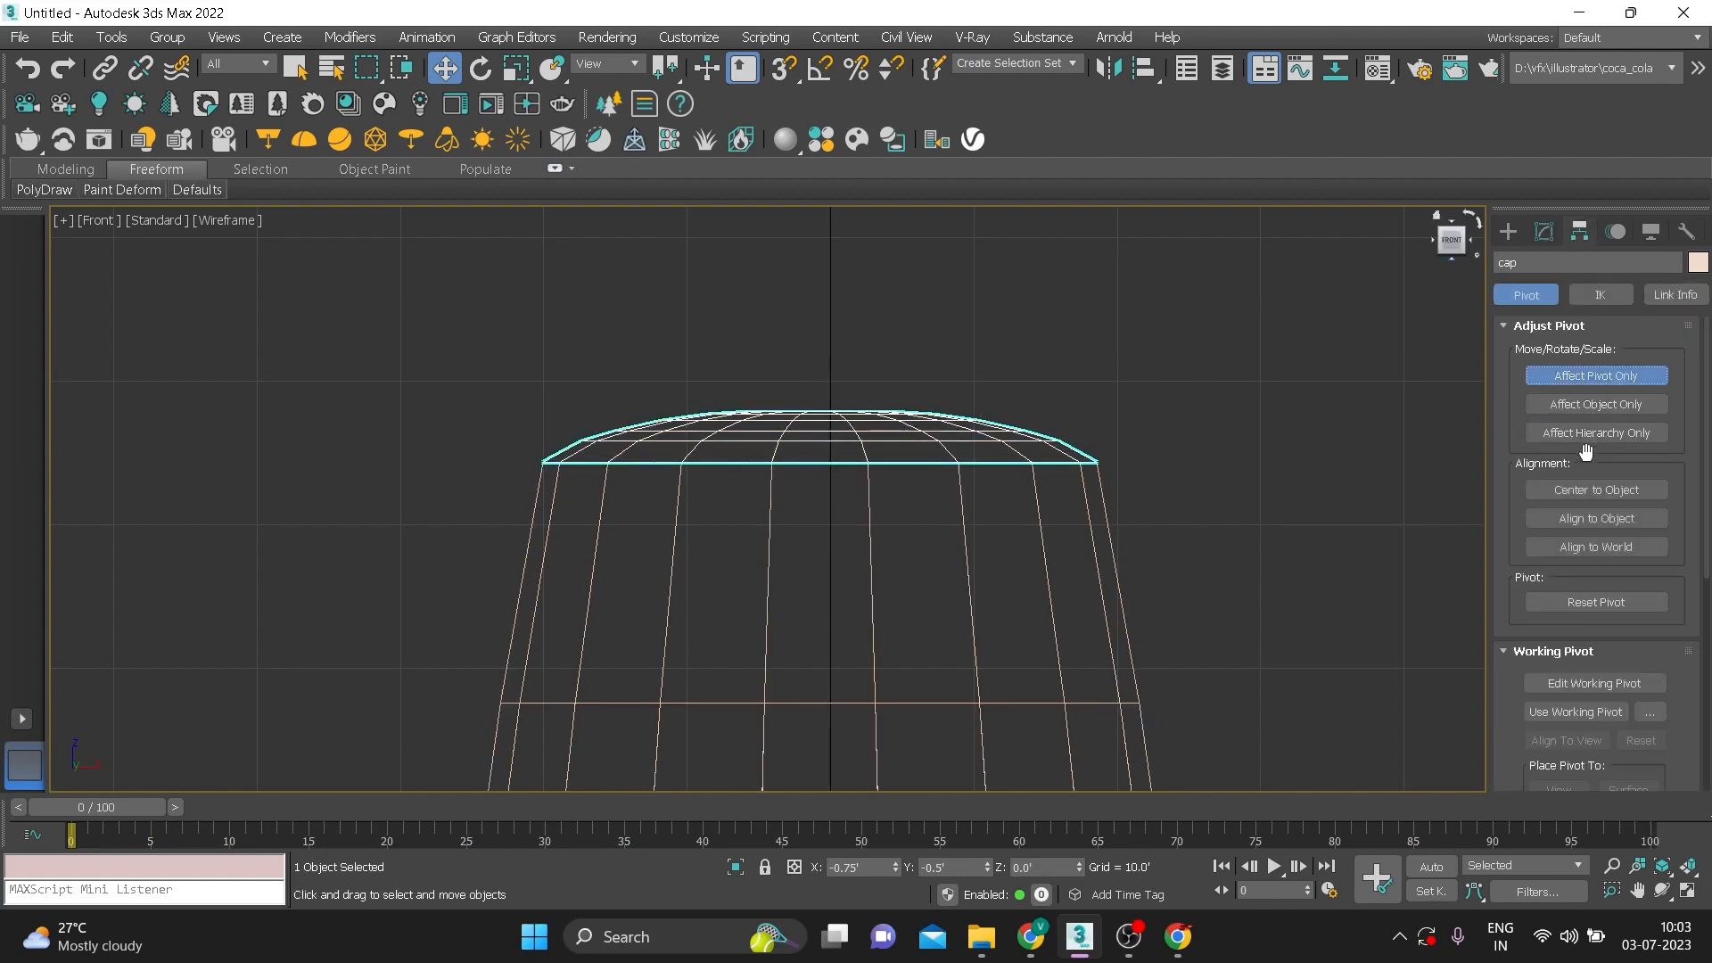
click(1573, 378)
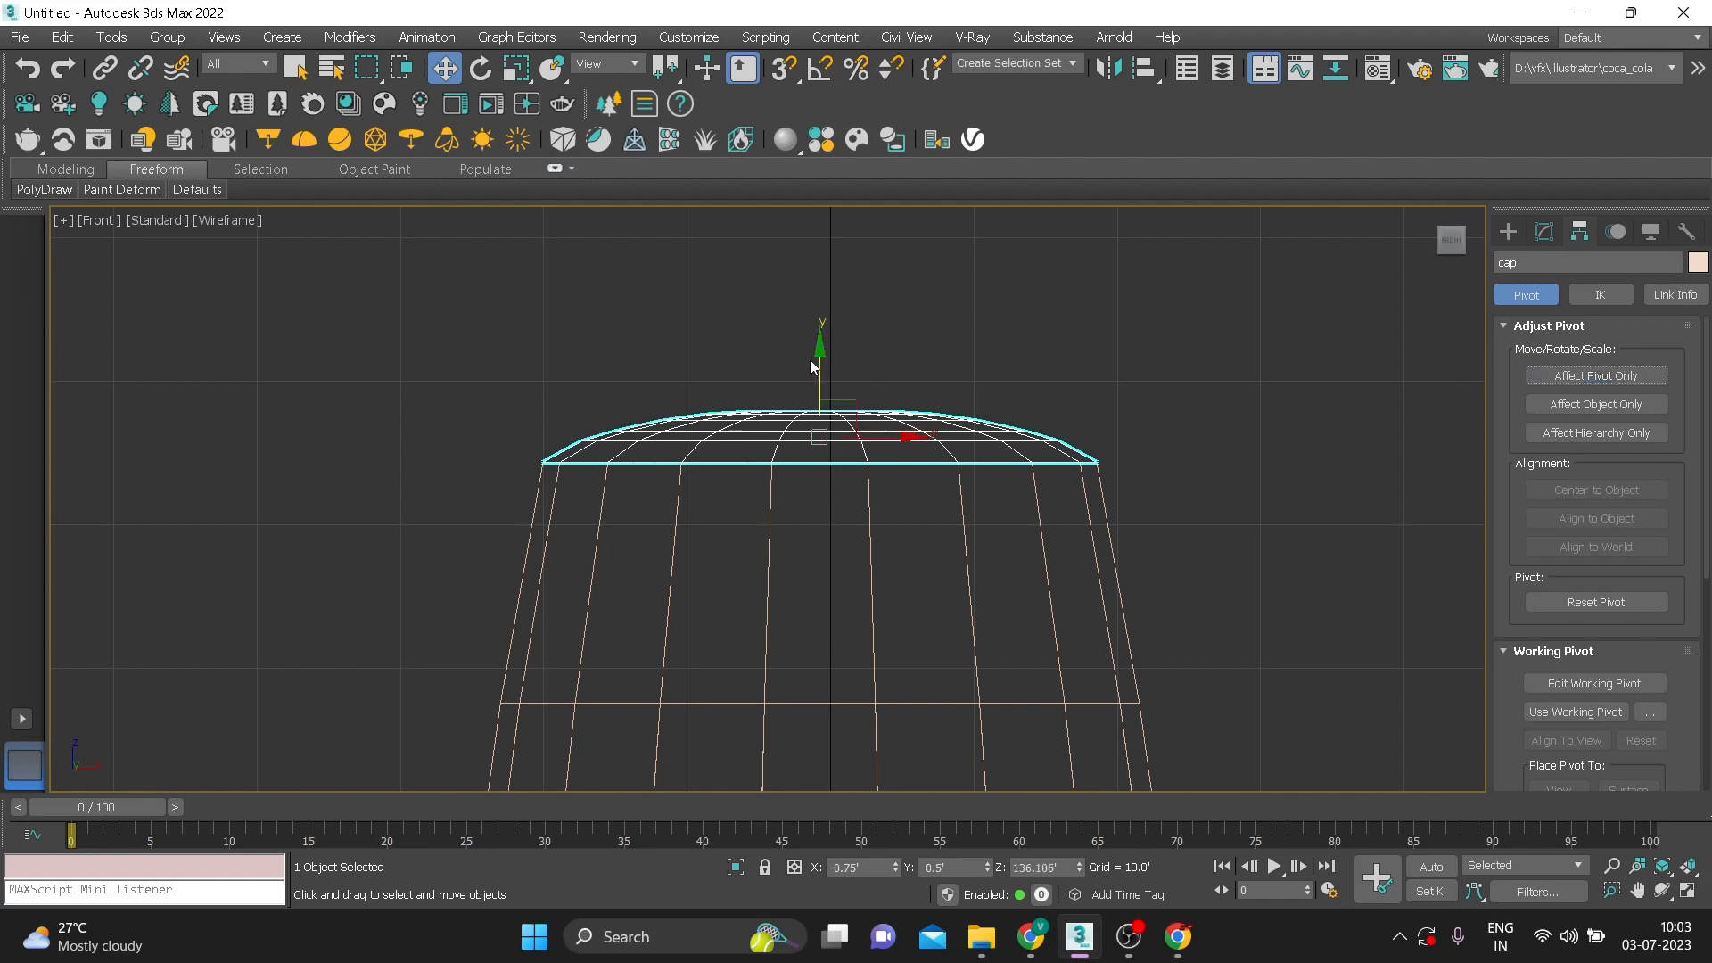
drag(809, 364, 824, 265)
Select the open border at the top of the body and close it with a cap polygon
key(p)
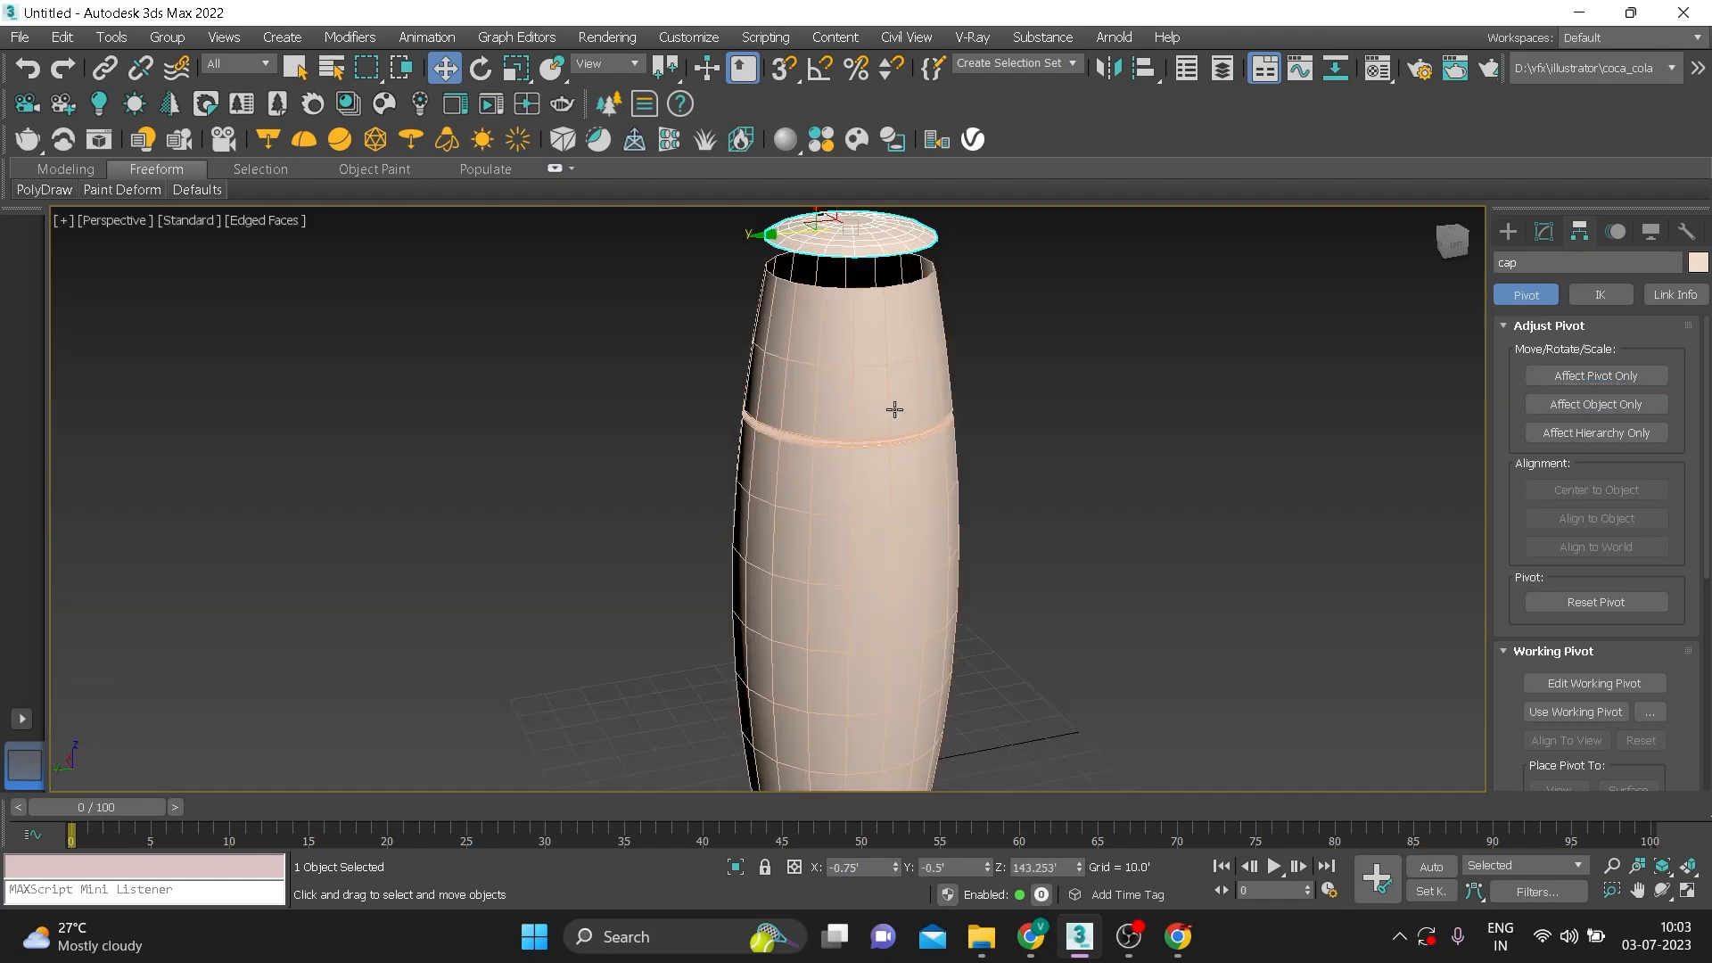
middle_drag(891, 366, 885, 425)
scroll(885, 455, up, 8)
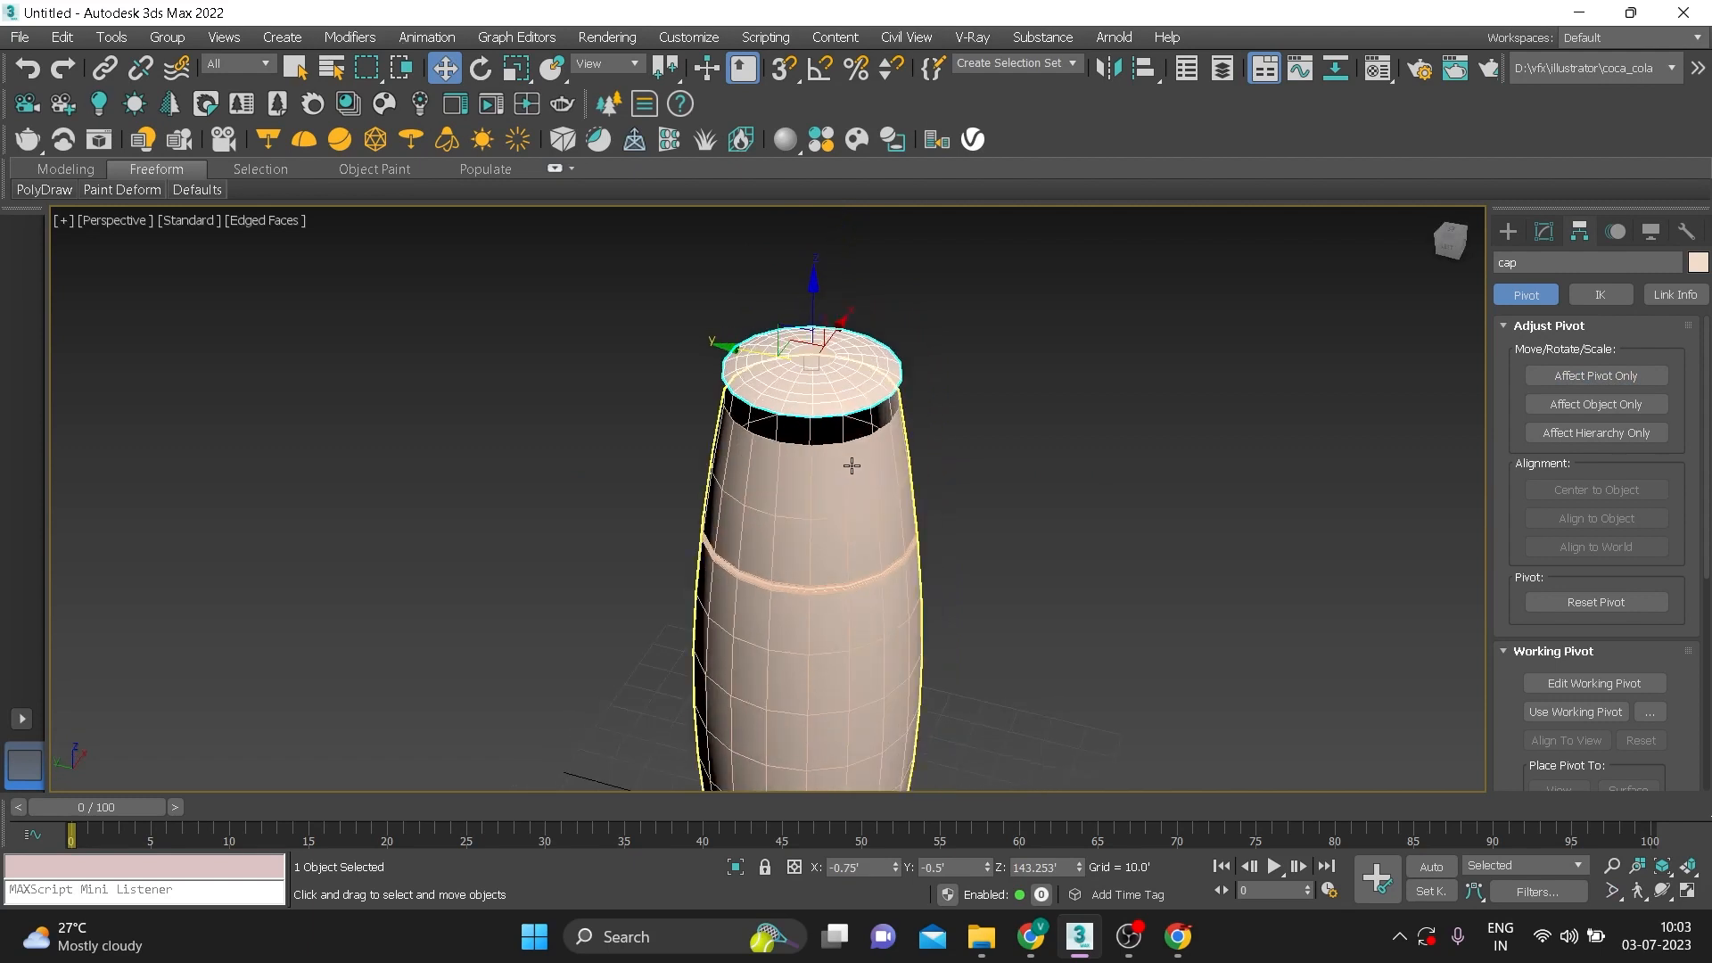
click(978, 290)
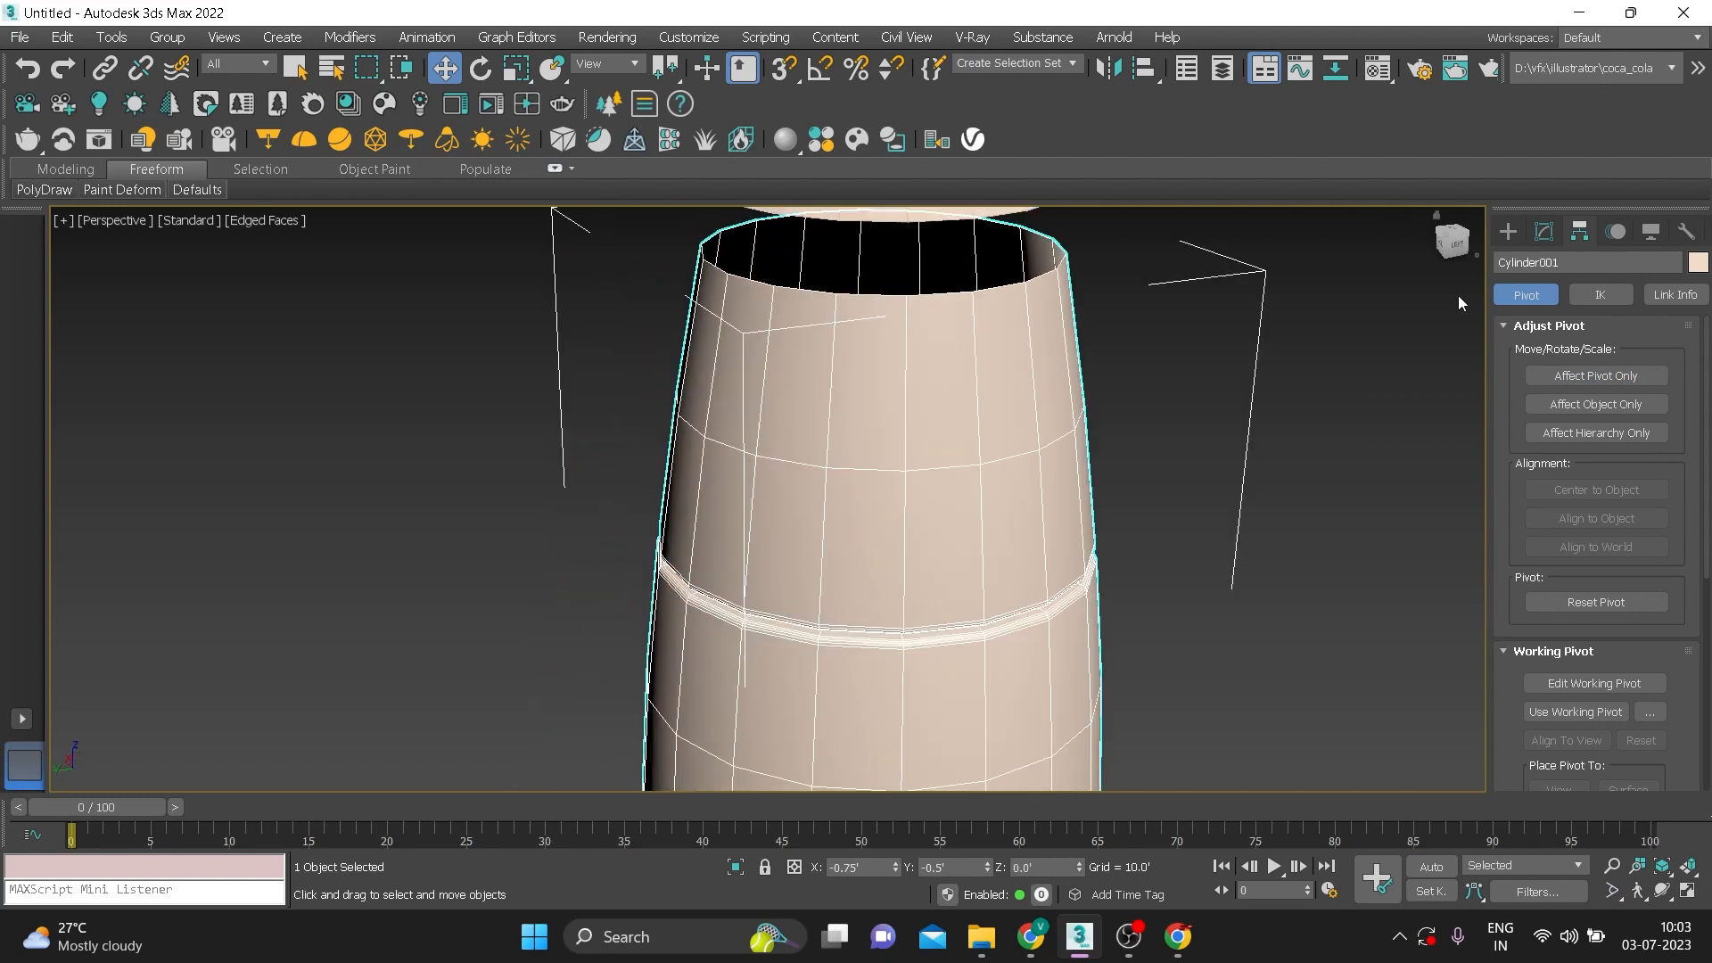
click(1542, 233)
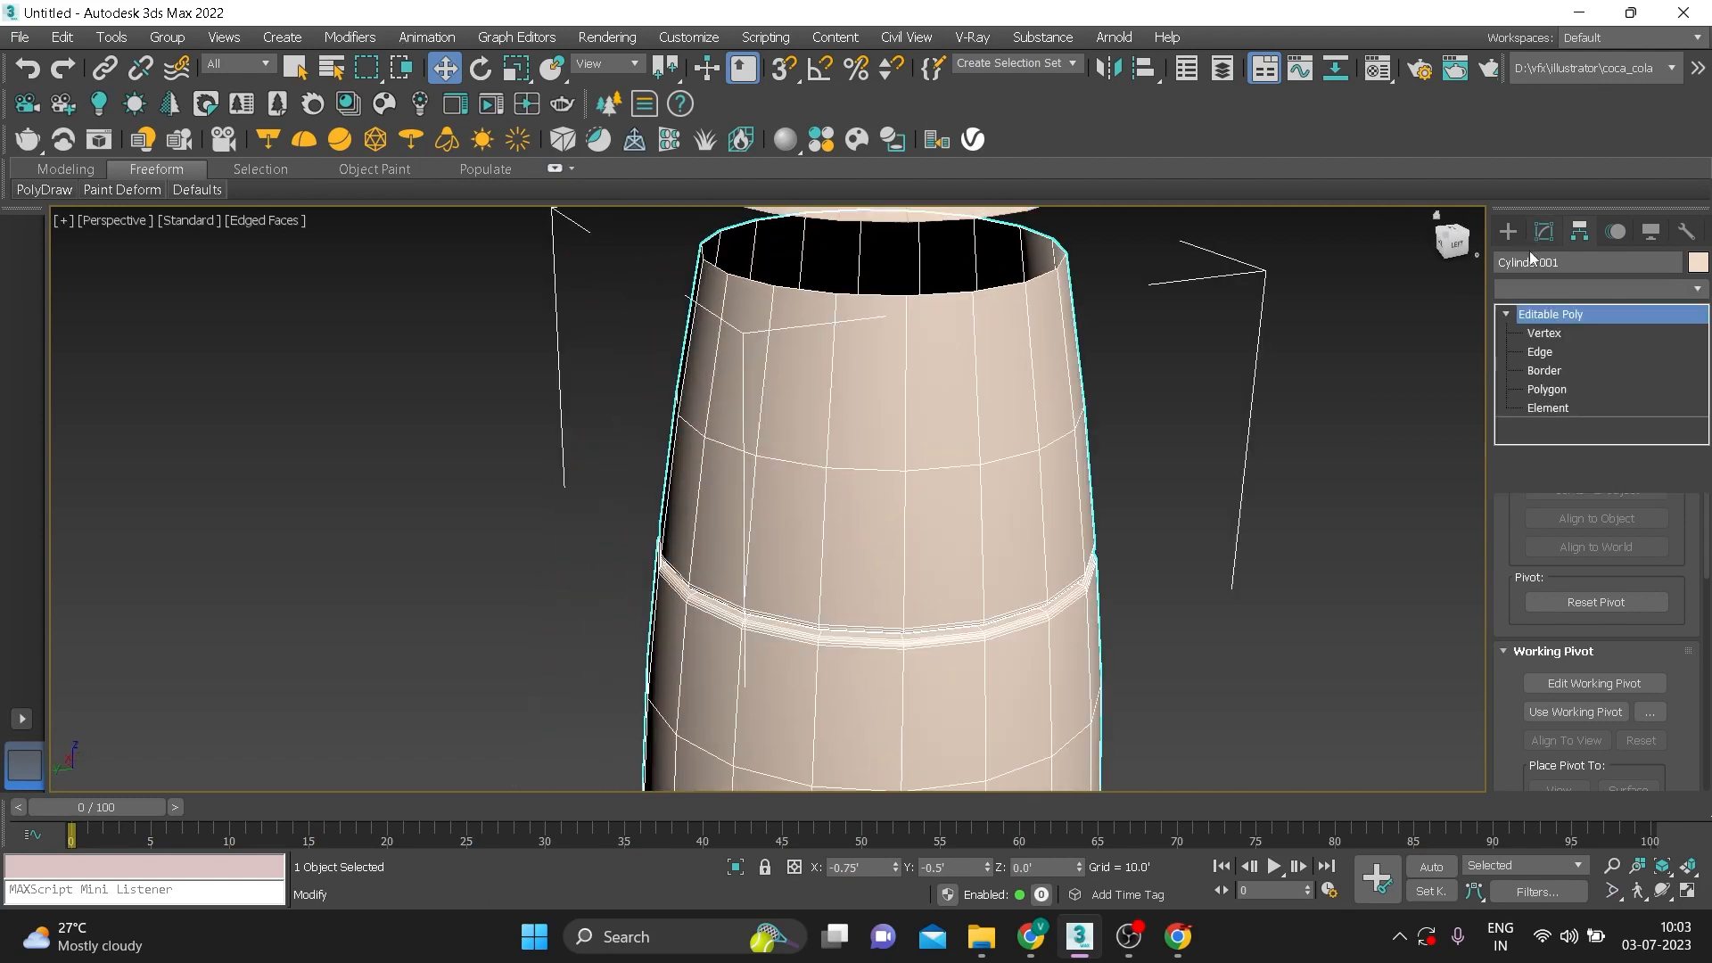
click(1543, 370)
click(1049, 279)
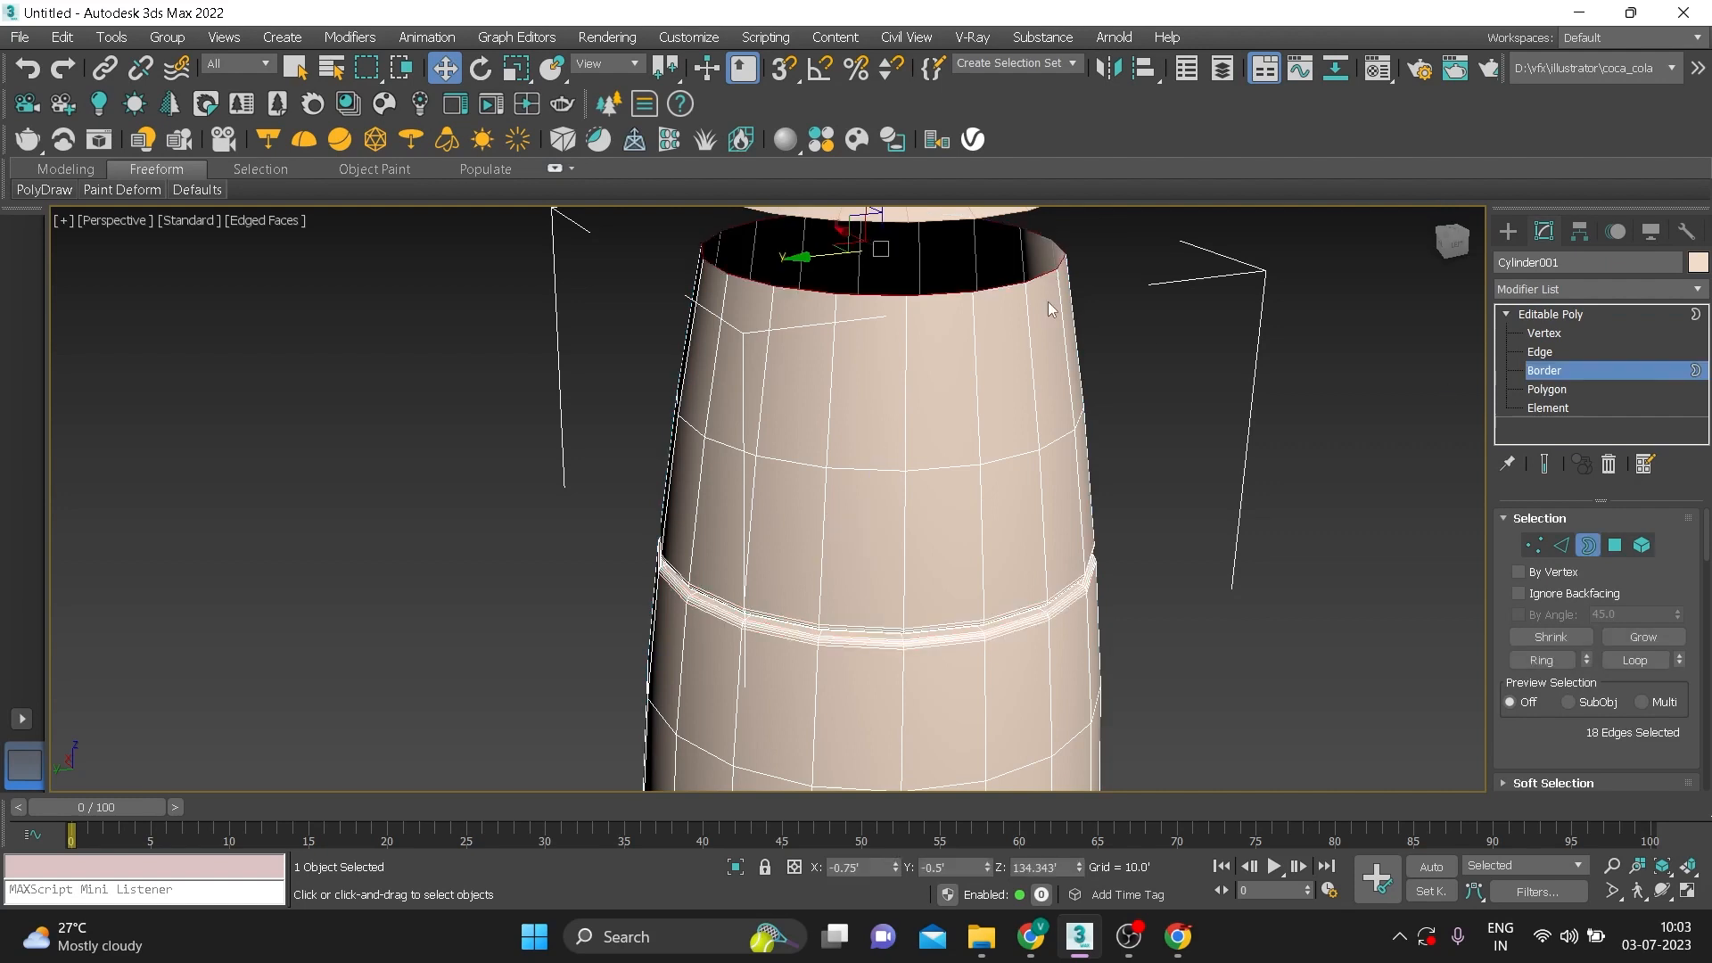
right_click(1049, 280)
click(1025, 374)
Select the body's new top polygon and inset it by scaling to about 95%, forming a rim
middle_drag(992, 305, 1186, 357)
click(1537, 390)
click(1032, 354)
alt+middle_drag(1032, 354, 1017, 380)
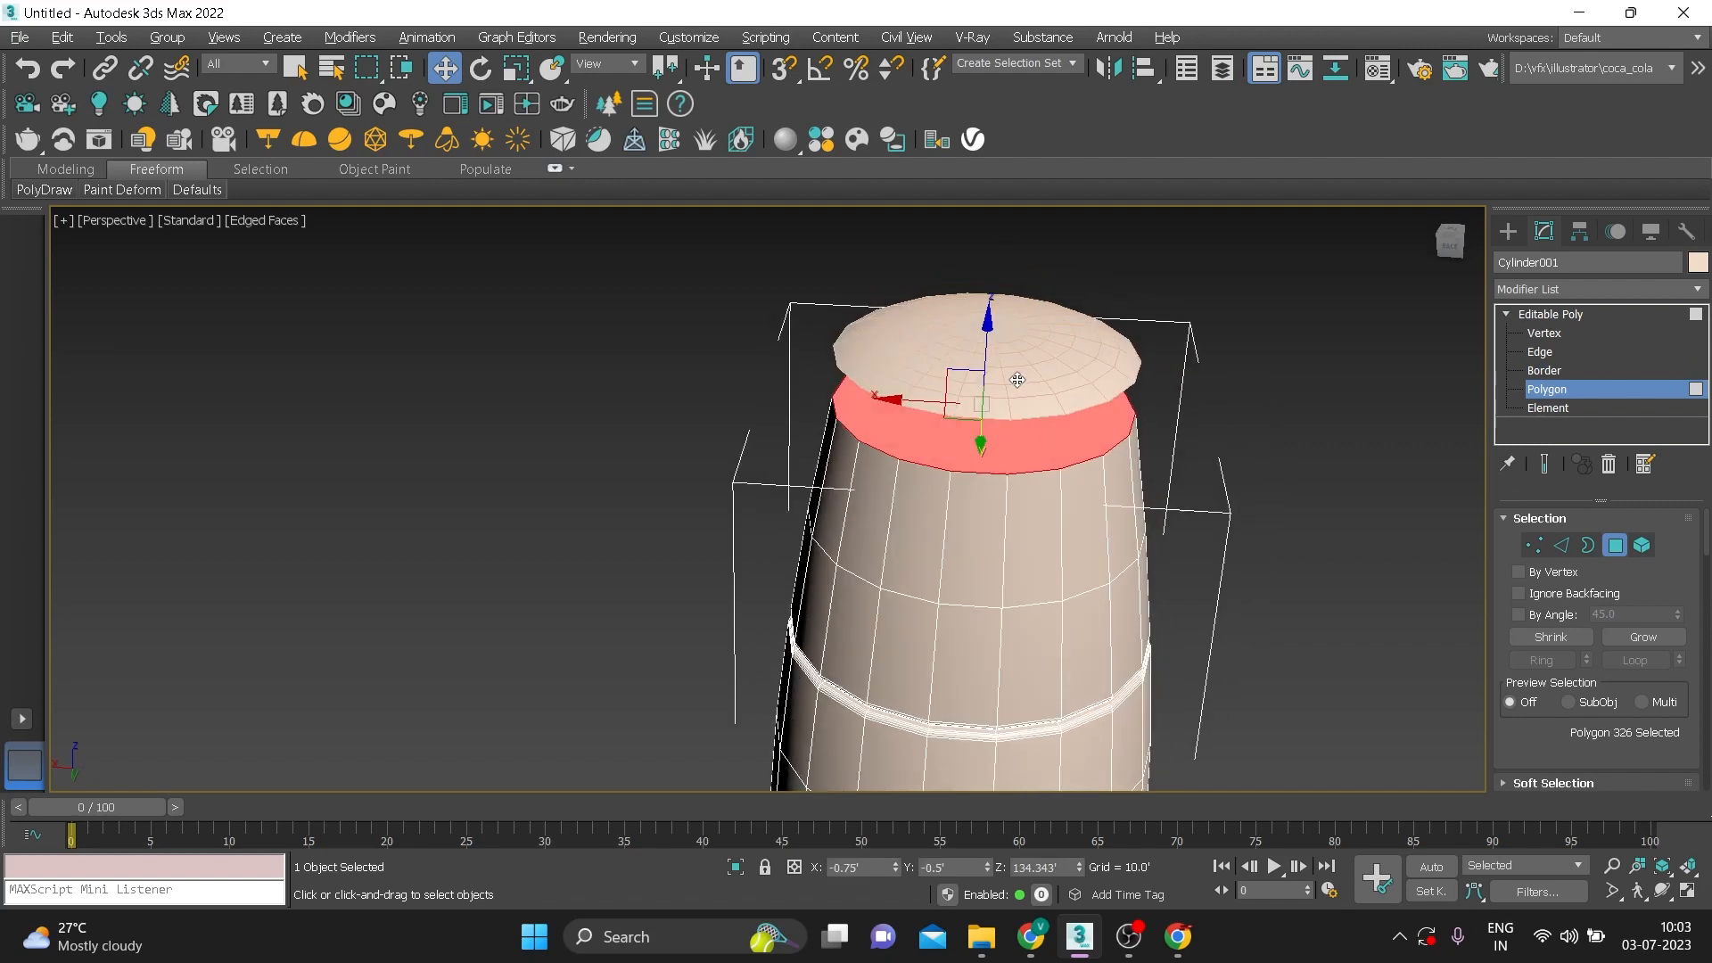
key(r)
drag(999, 396, 1008, 407)
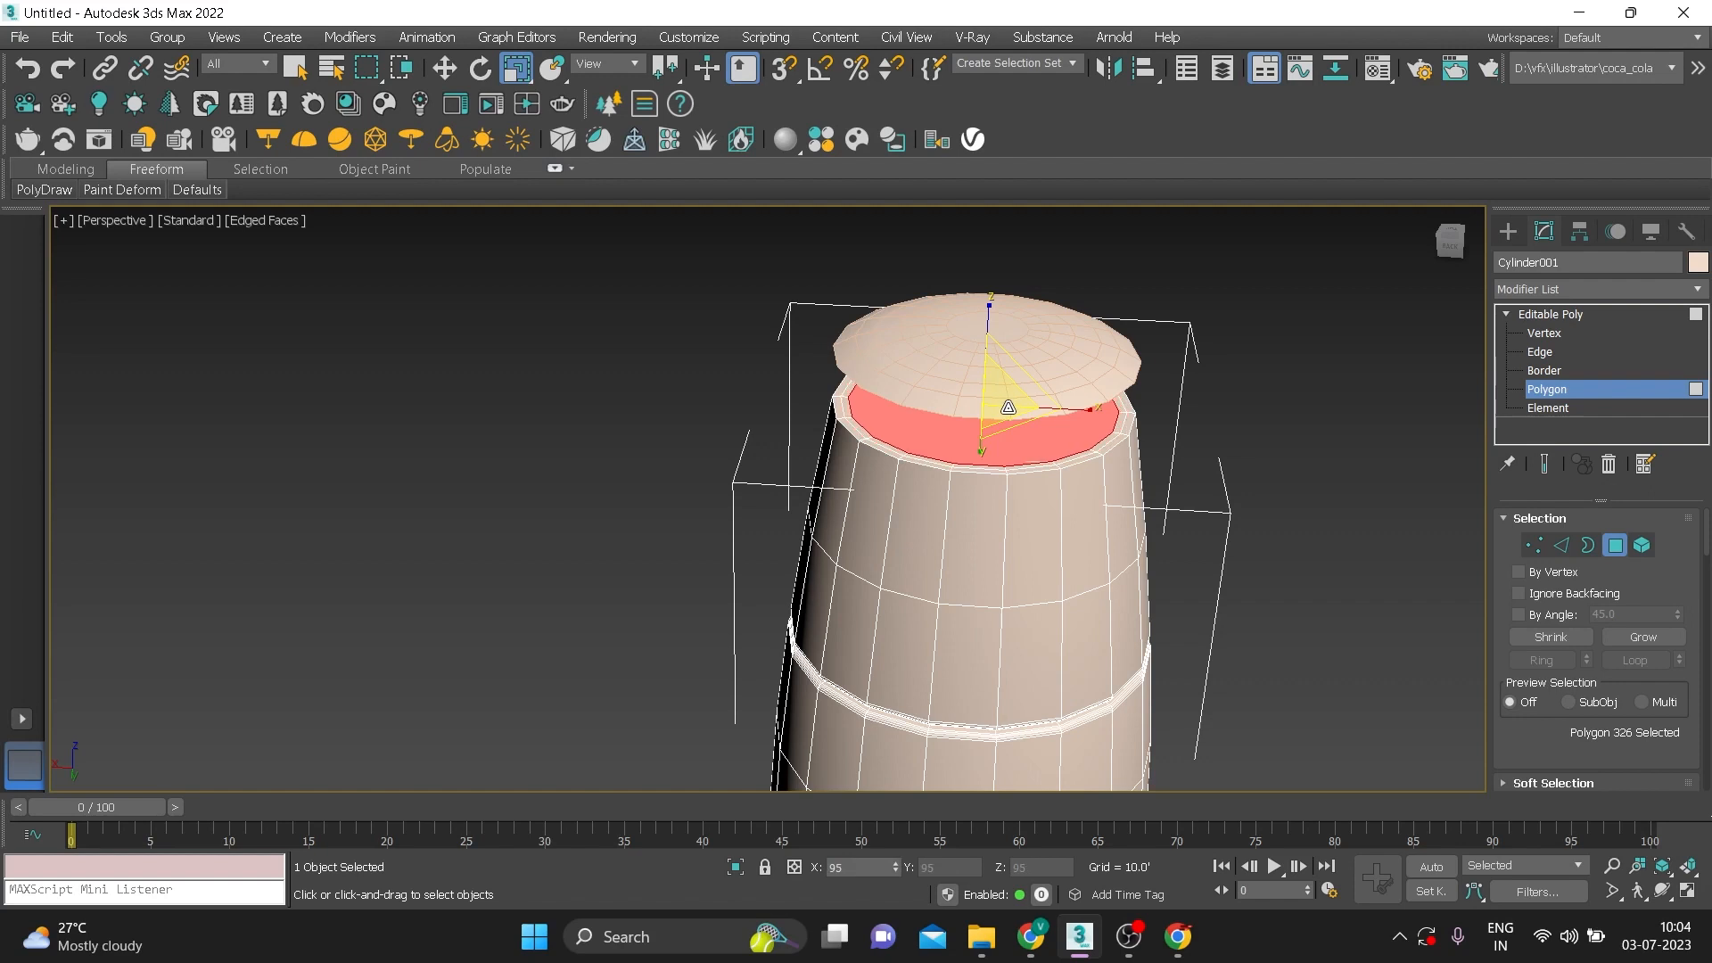
Lower the inner top polygon about 1.1' and scale it inward again to recess the body's opening
key(w)
drag(990, 343, 993, 347)
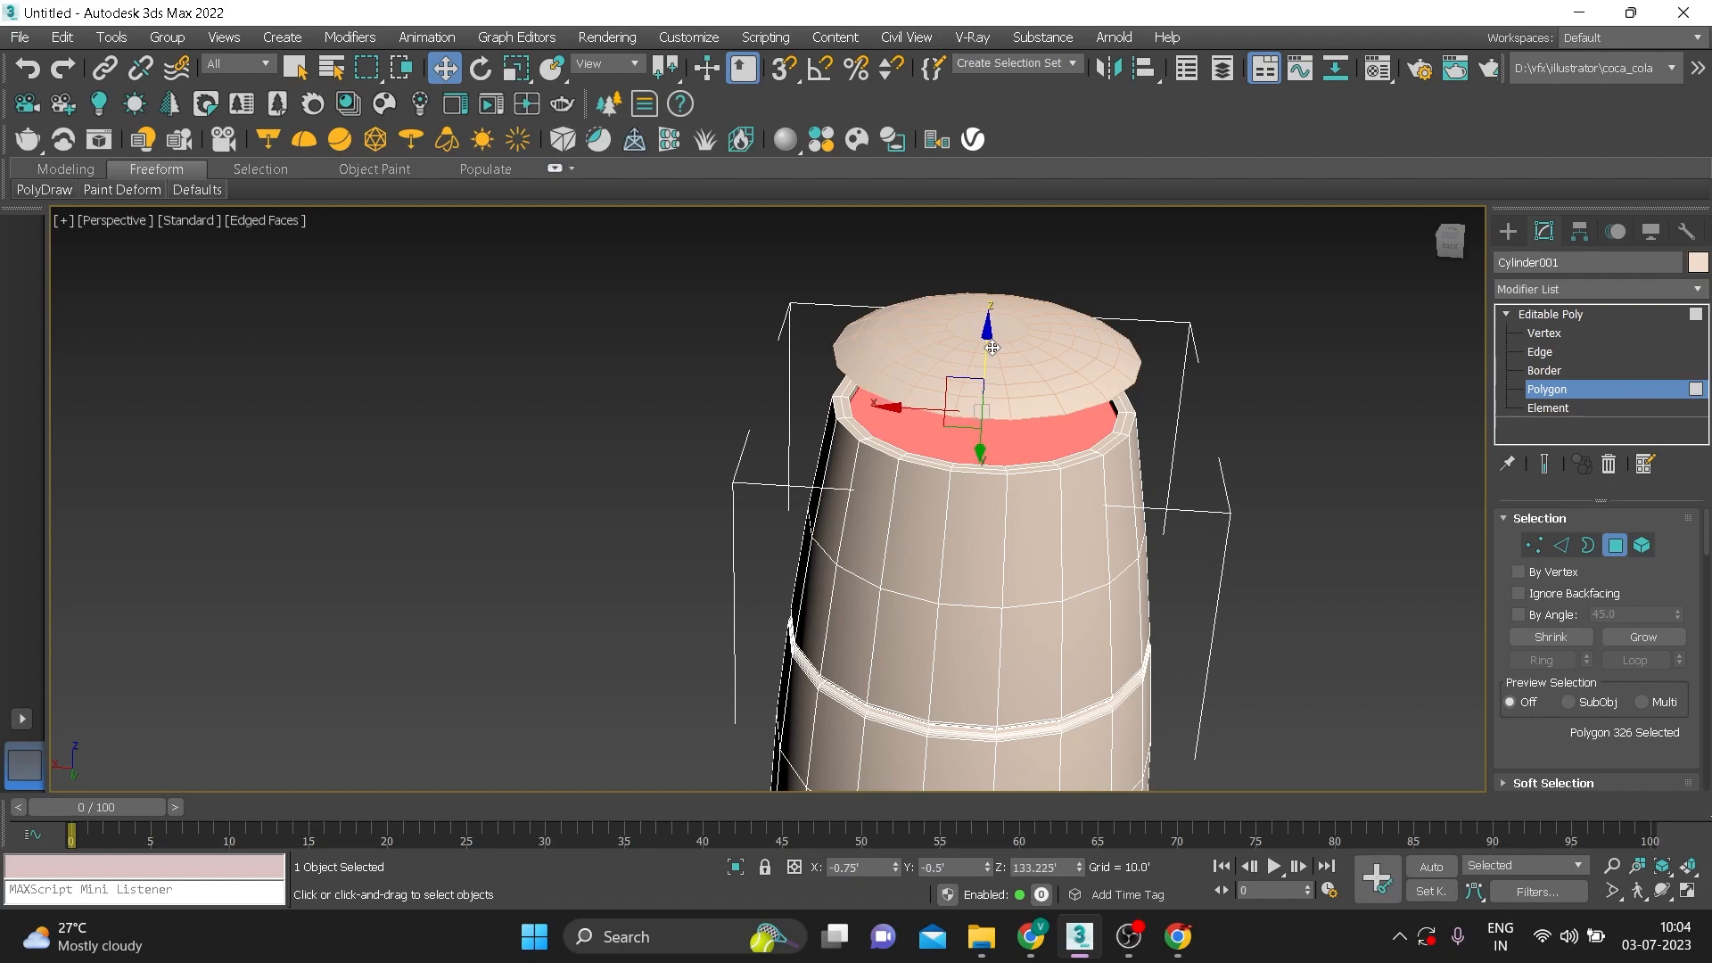
key(r)
drag(996, 409, 1006, 421)
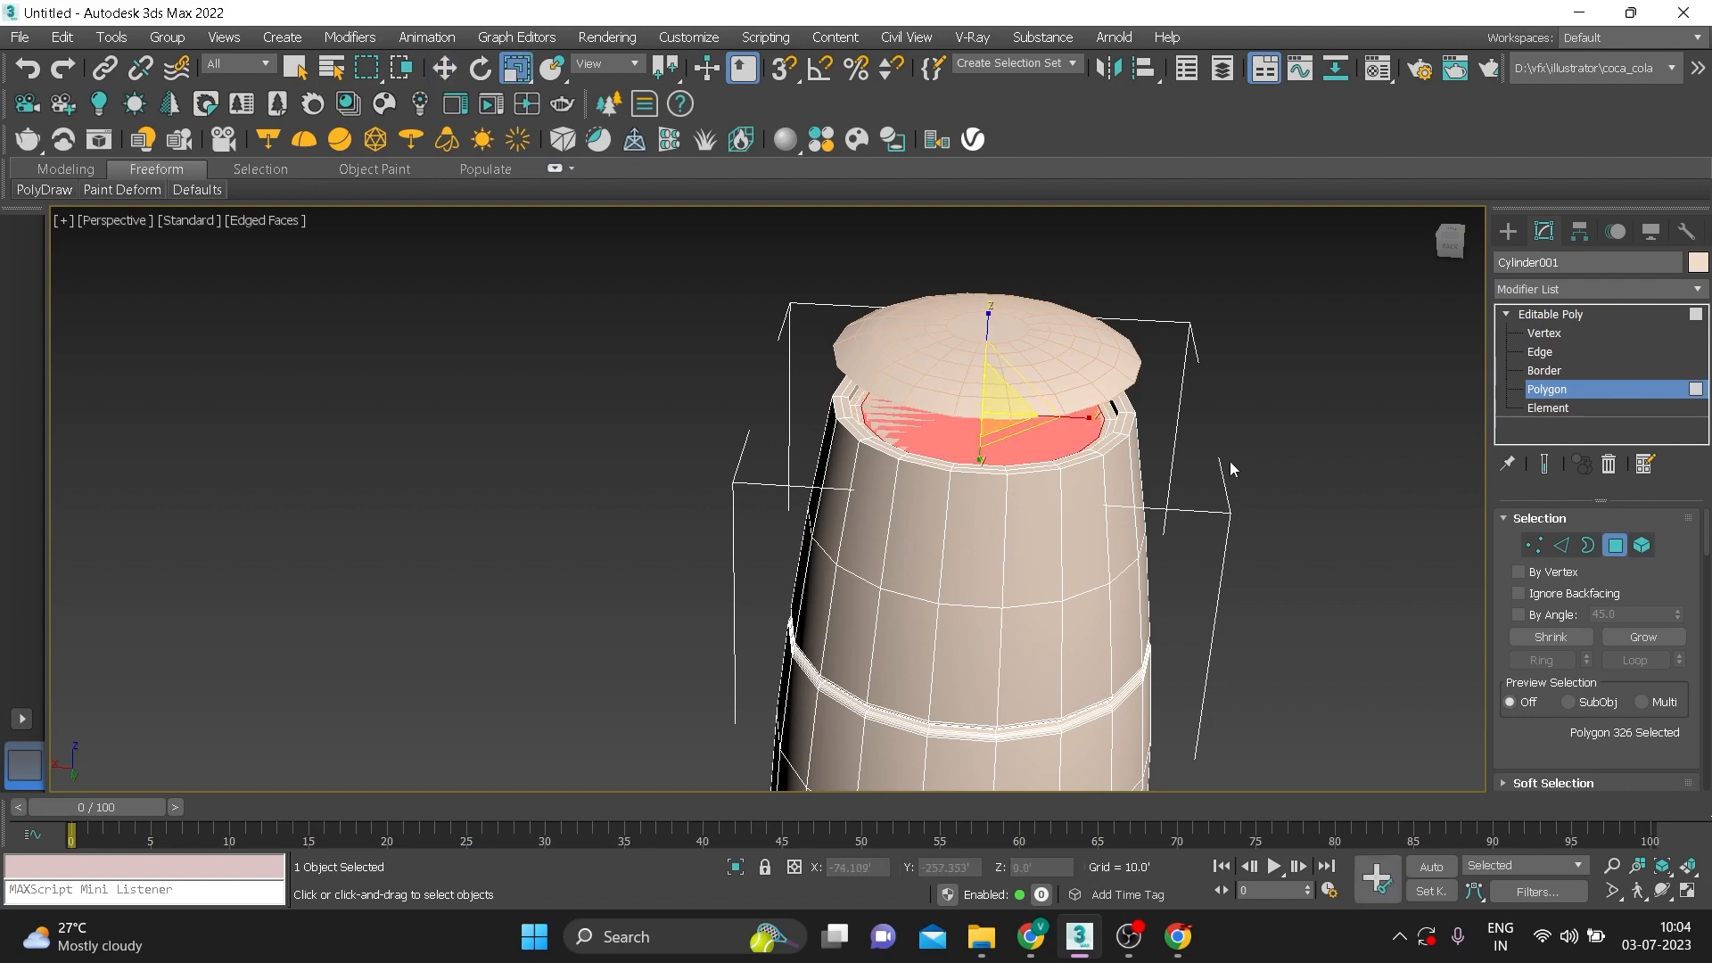
click(1229, 462)
click(1551, 313)
click(1350, 456)
alt+middle_drag(1184, 494, 1125, 419)
scroll(1062, 440, down, 3)
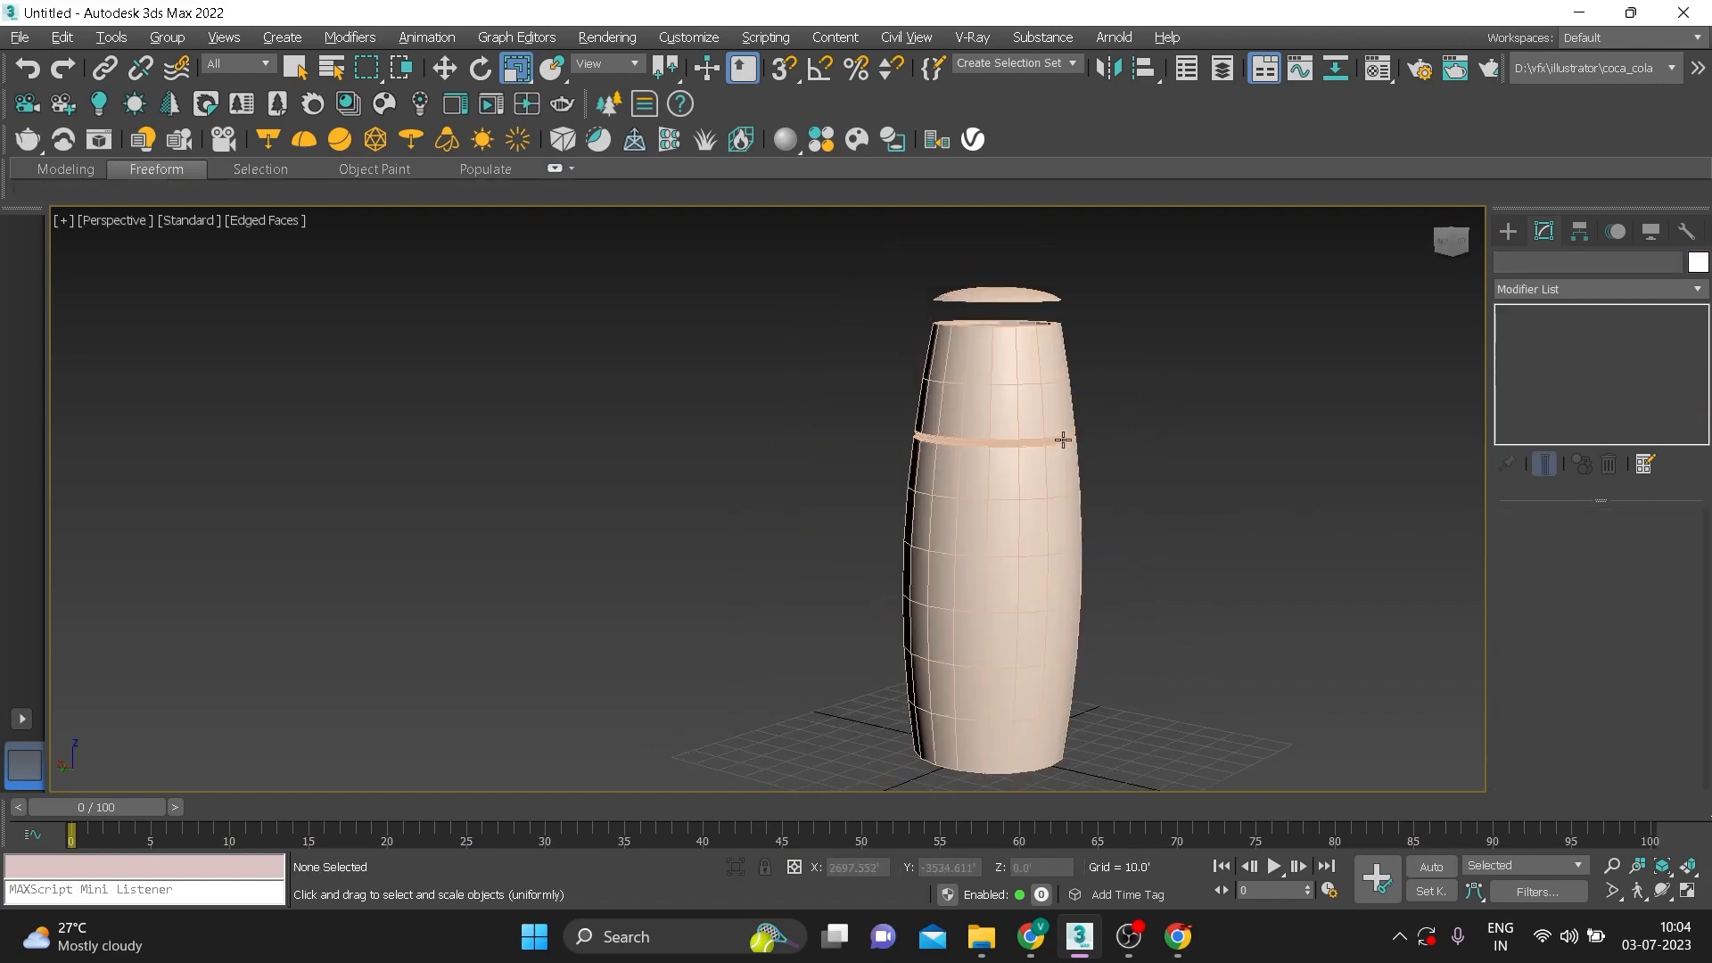
In the Left view, select the body and cap together and scale both slightly narrower across their width
click(1047, 484)
key(l)
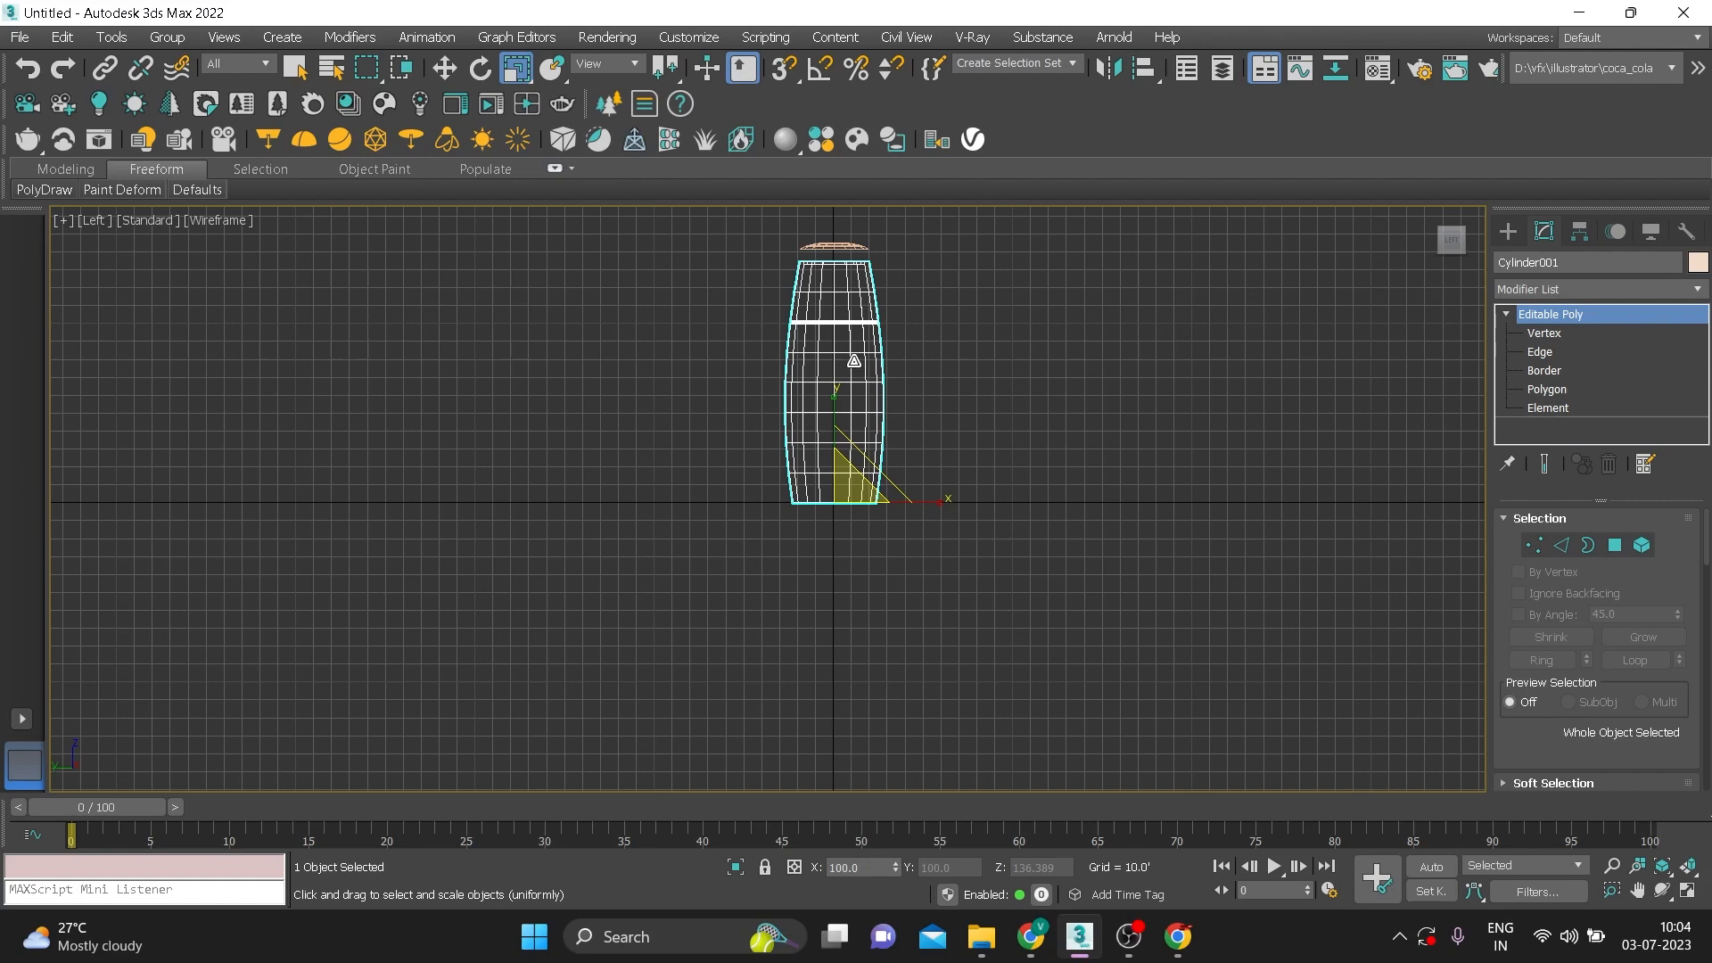
scroll(859, 365, up, 3)
scroll(902, 456, down, 2)
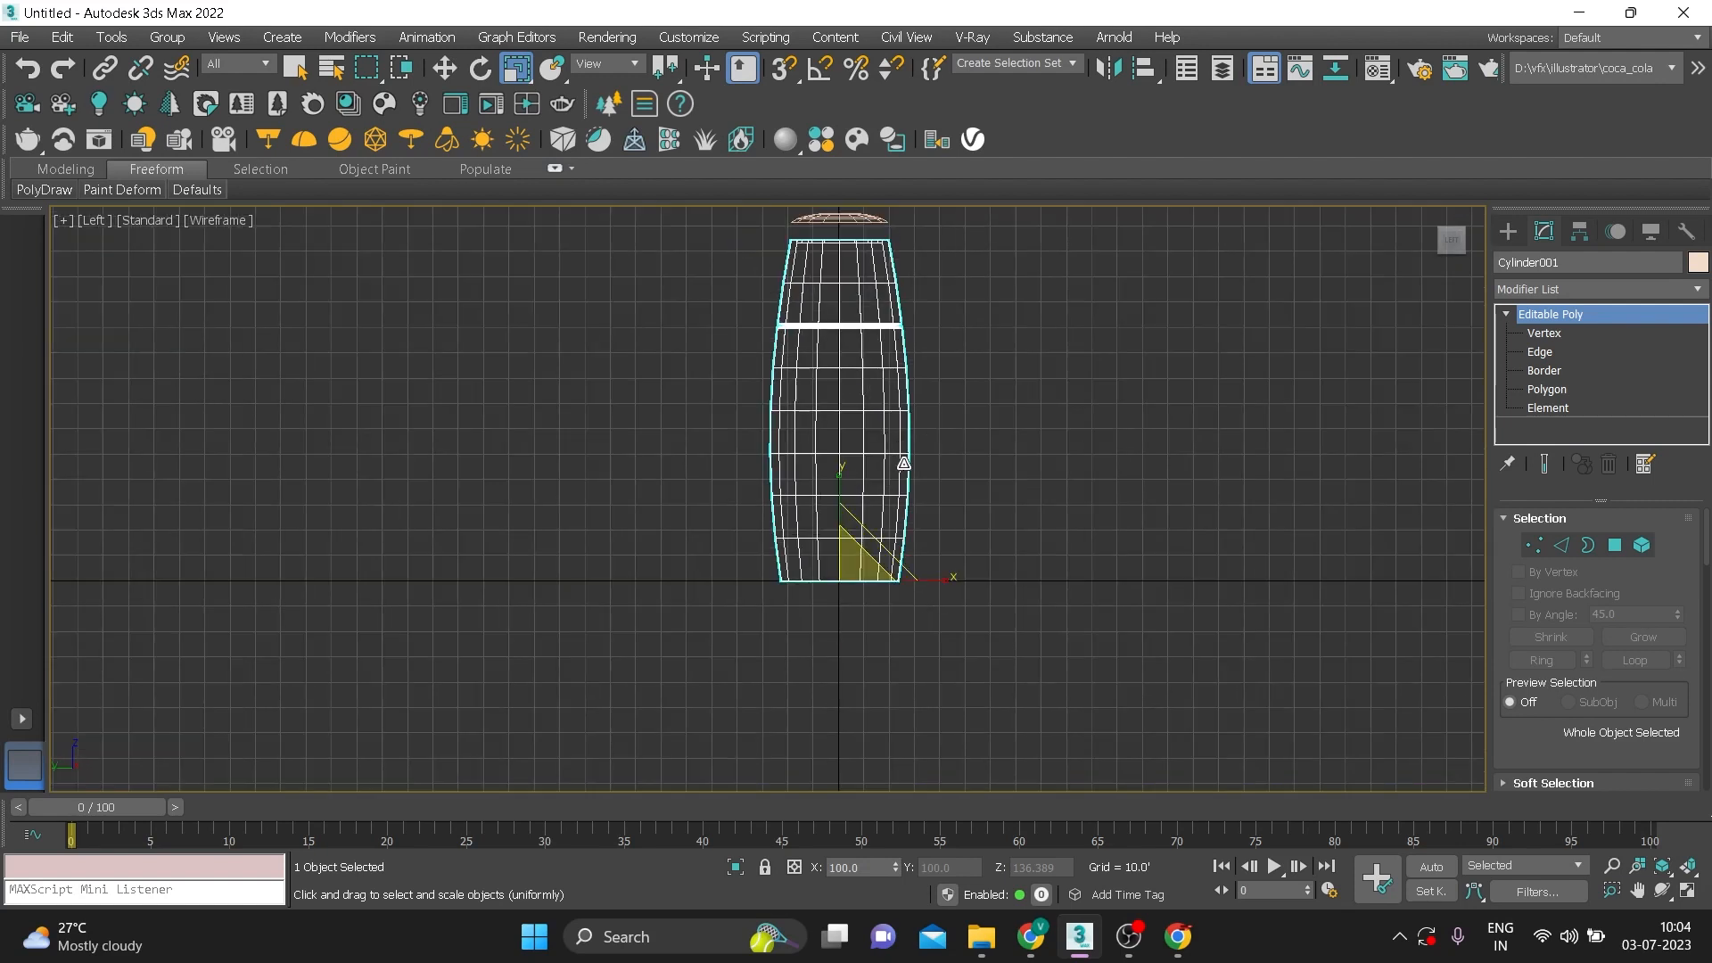
drag(959, 290, 953, 388)
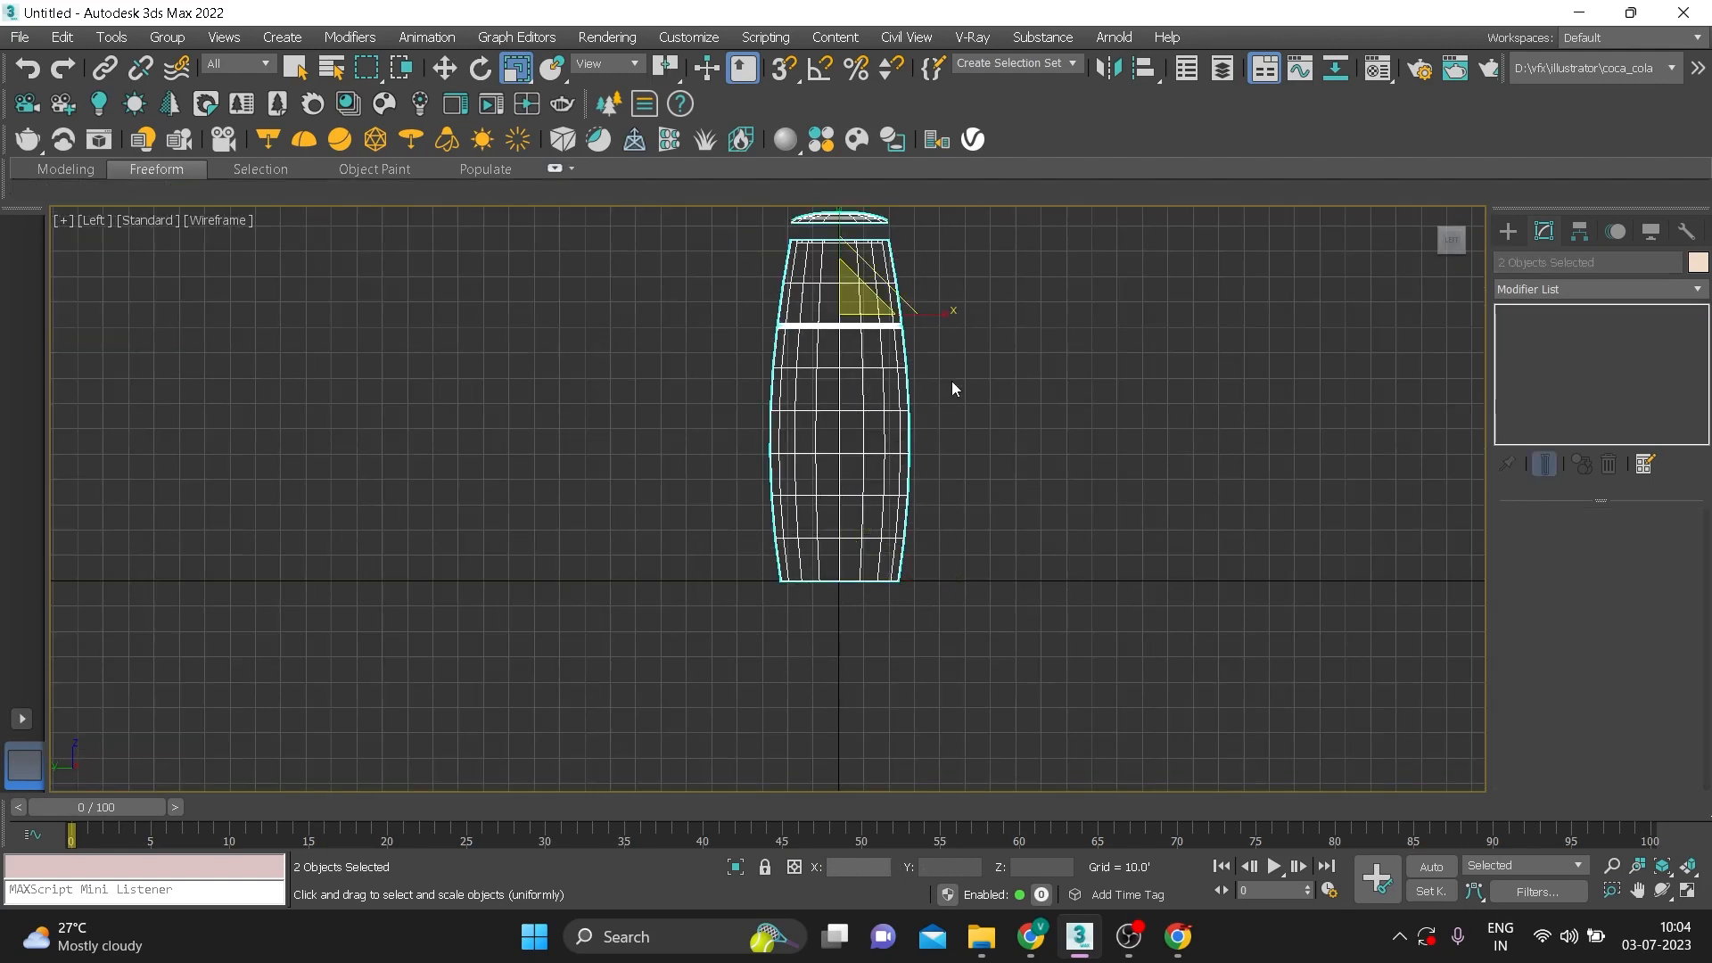
drag(940, 309, 937, 309)
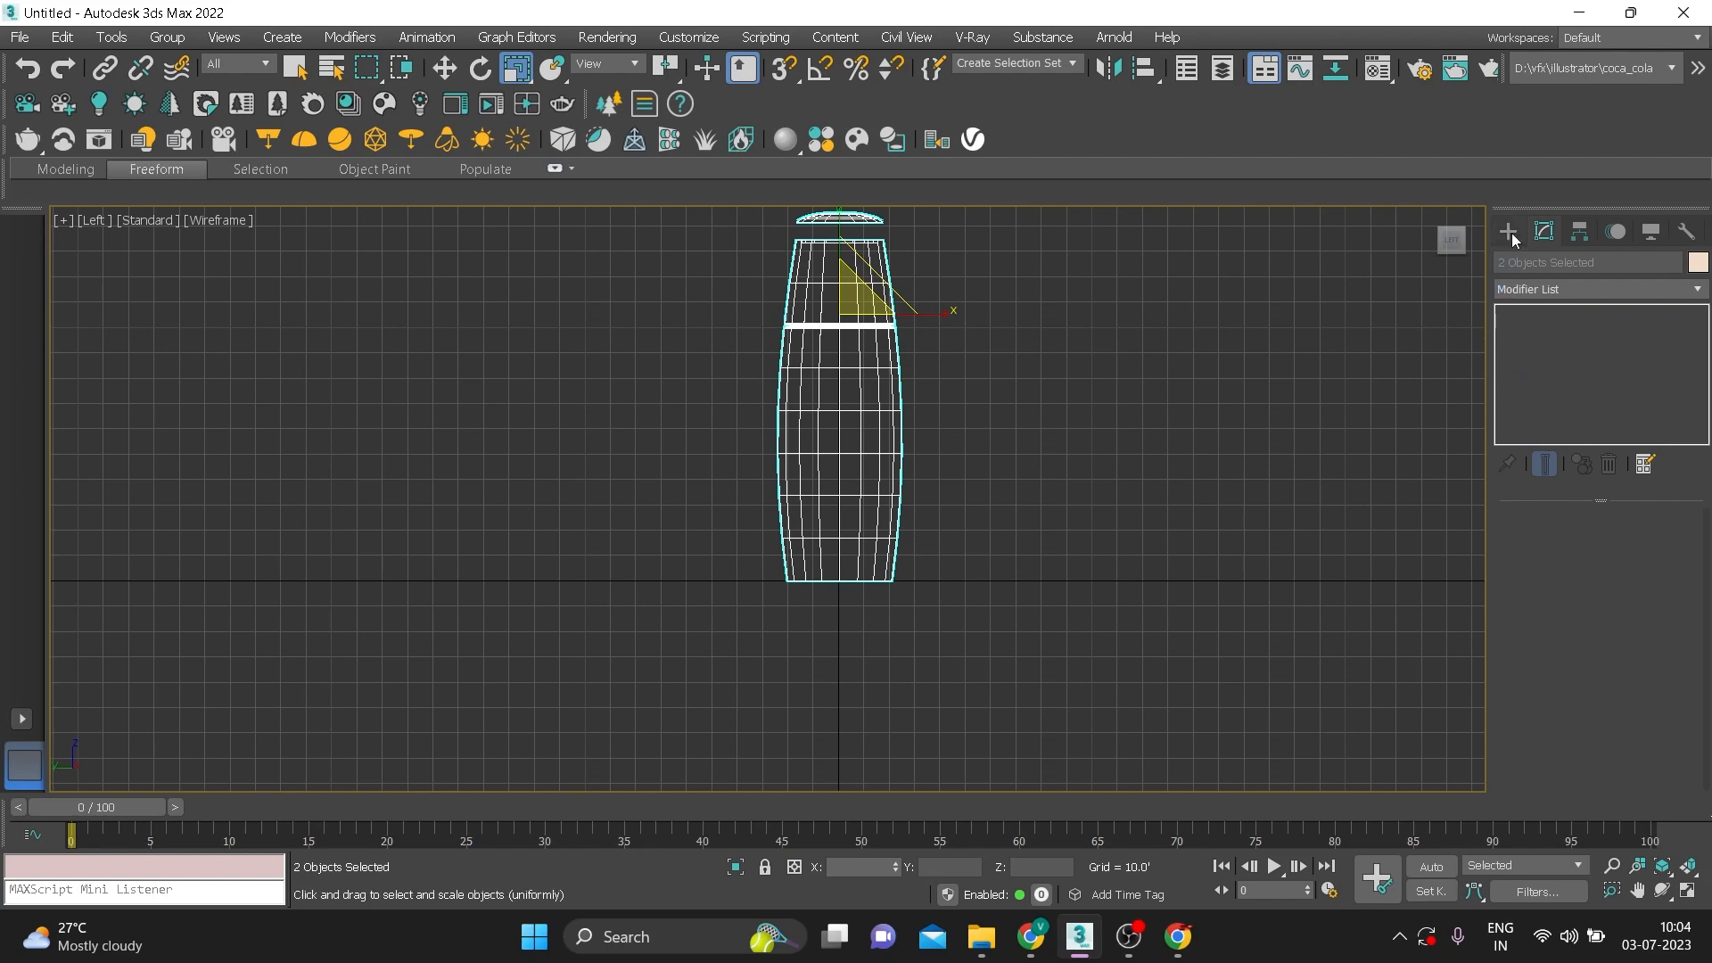
click(899, 392)
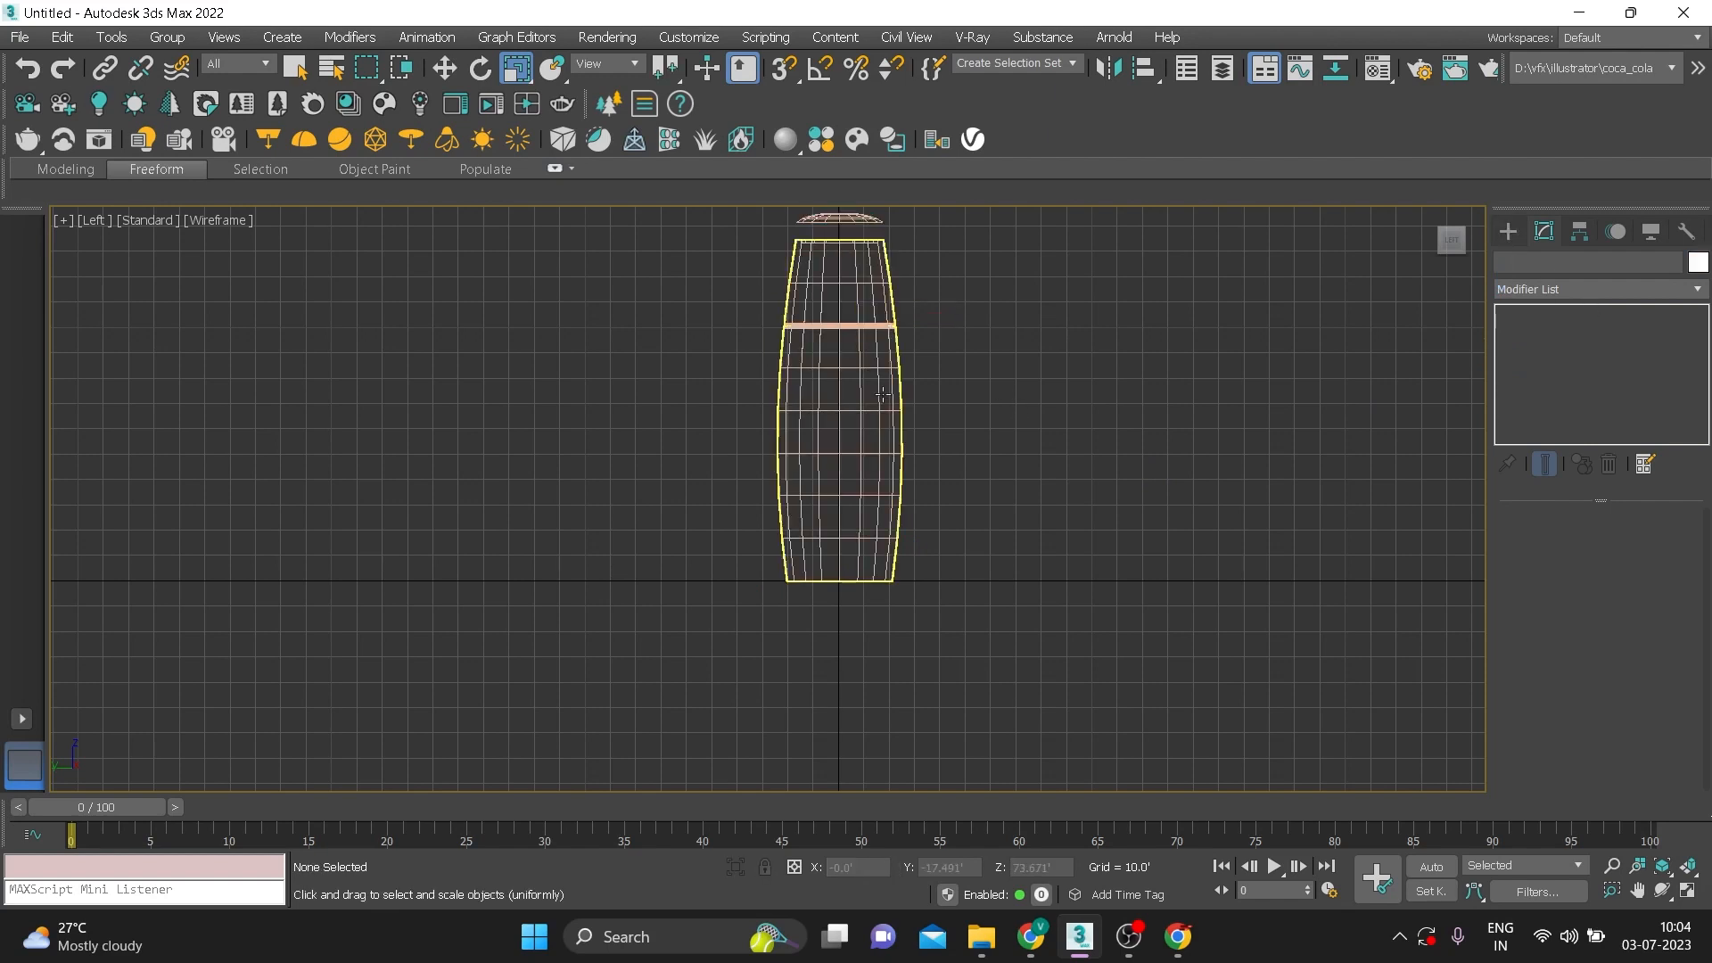
Select the body alone and add an FFD 4x4x4 modifier to it
middle_drag(907, 346, 907, 399)
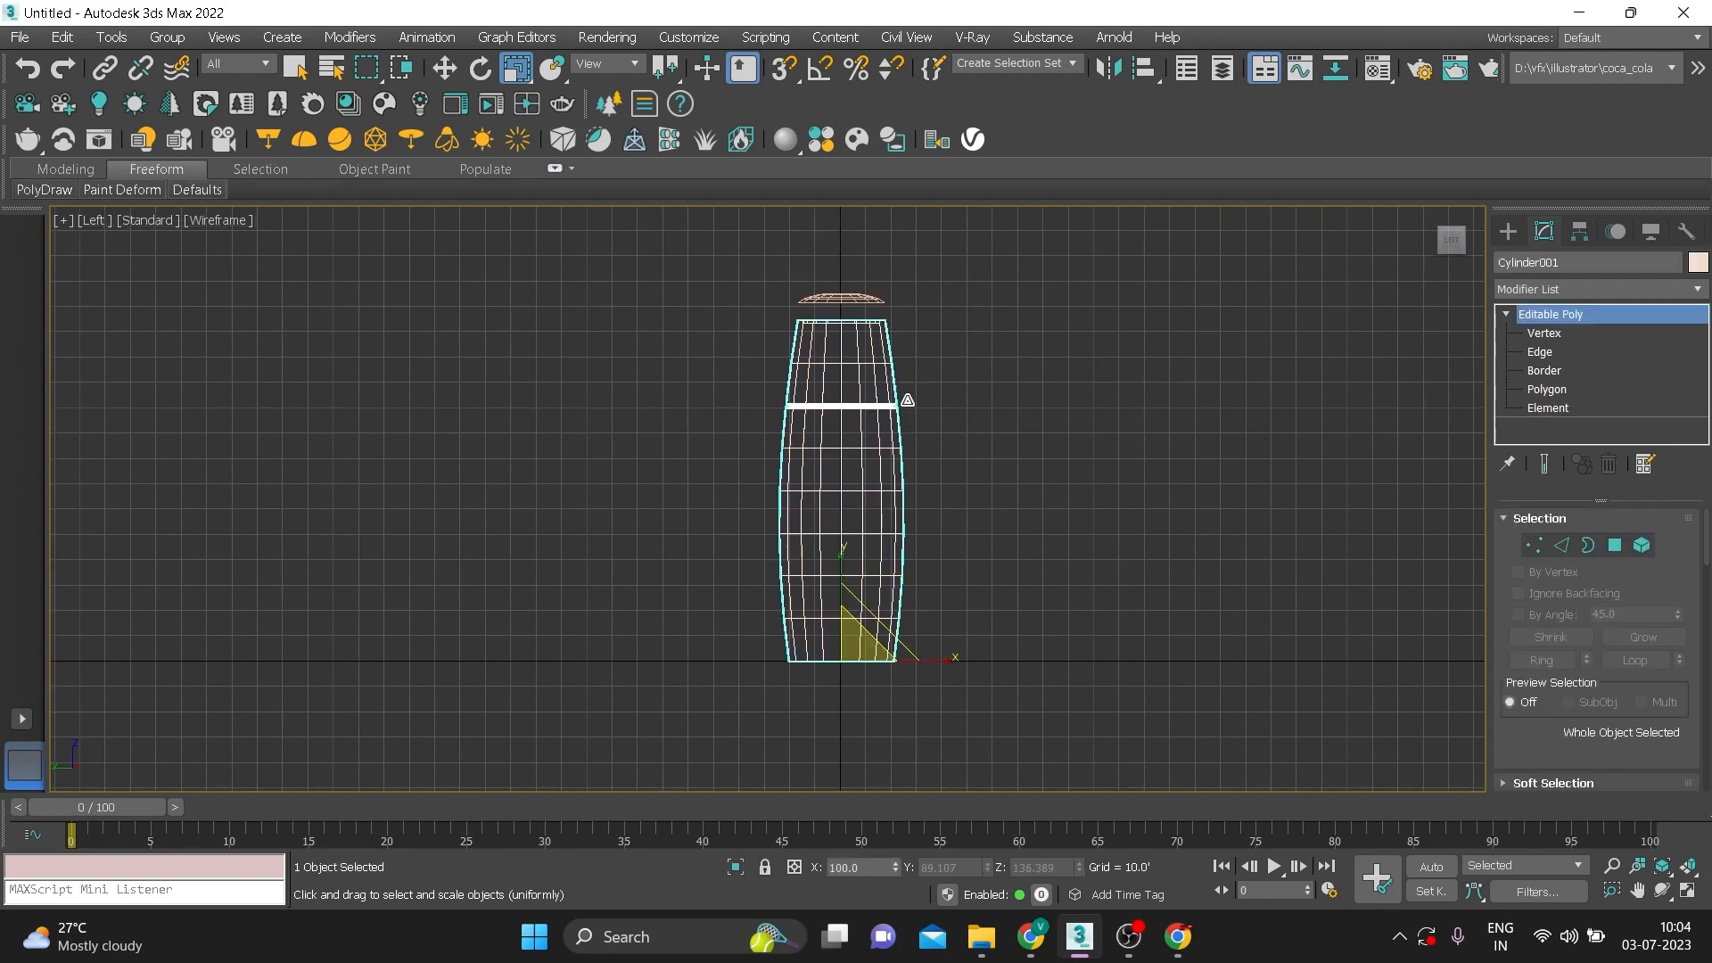
click(1537, 283)
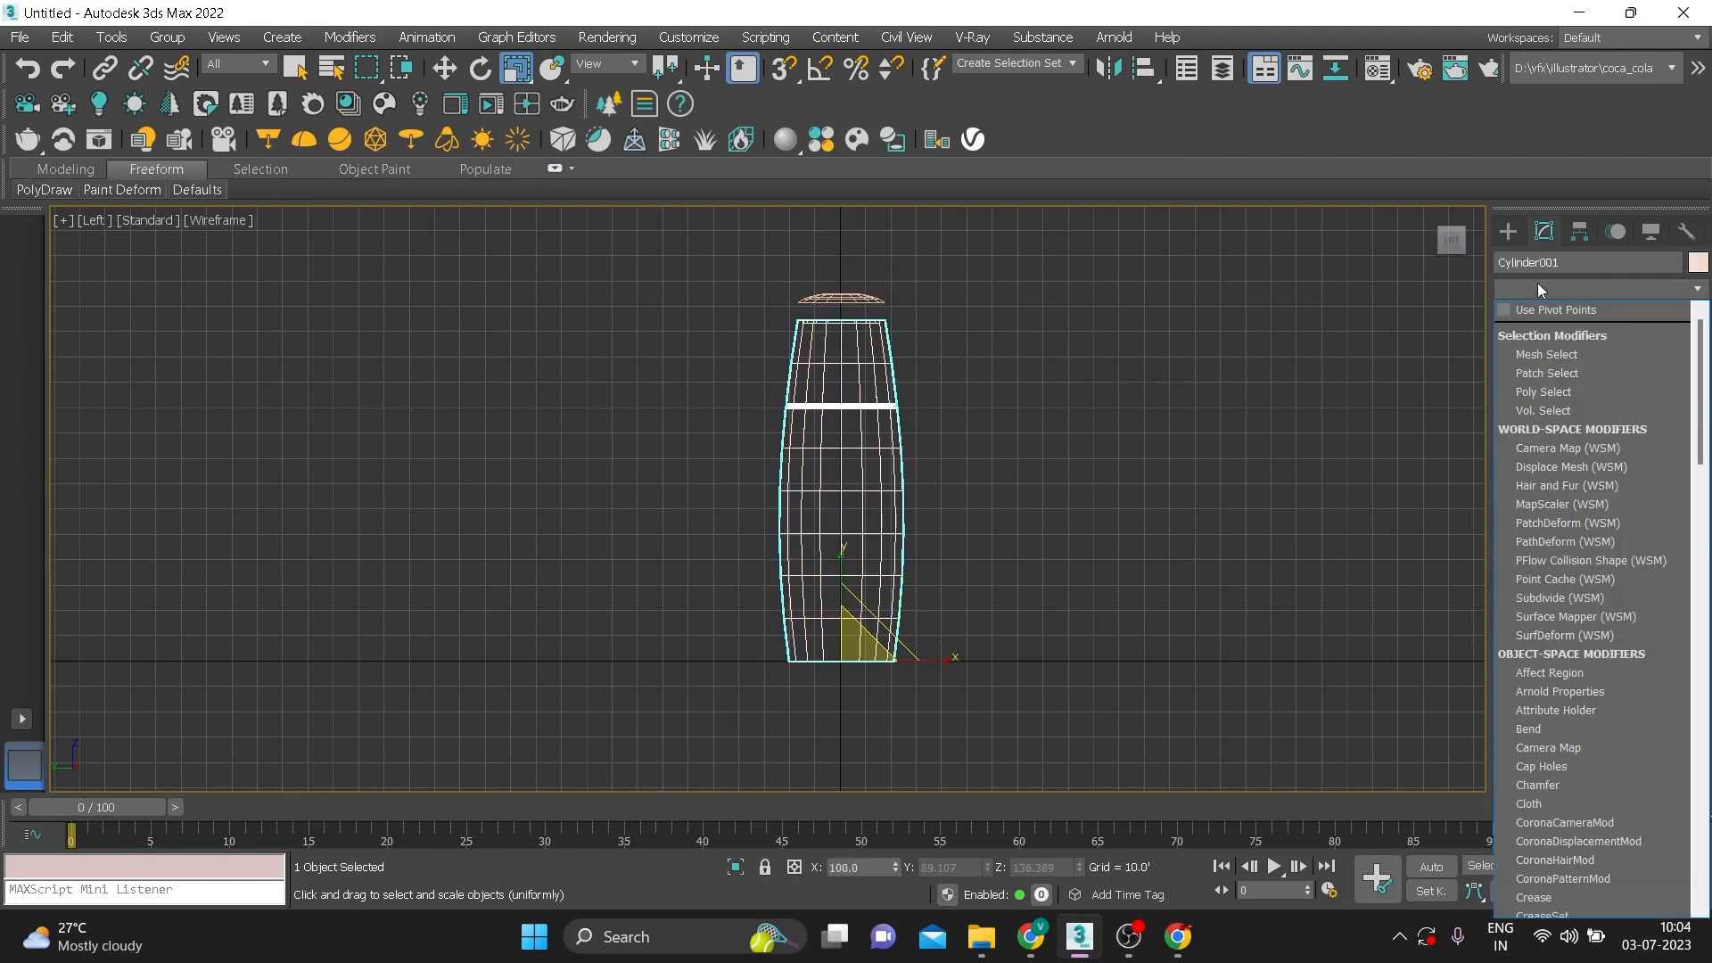
key(f)
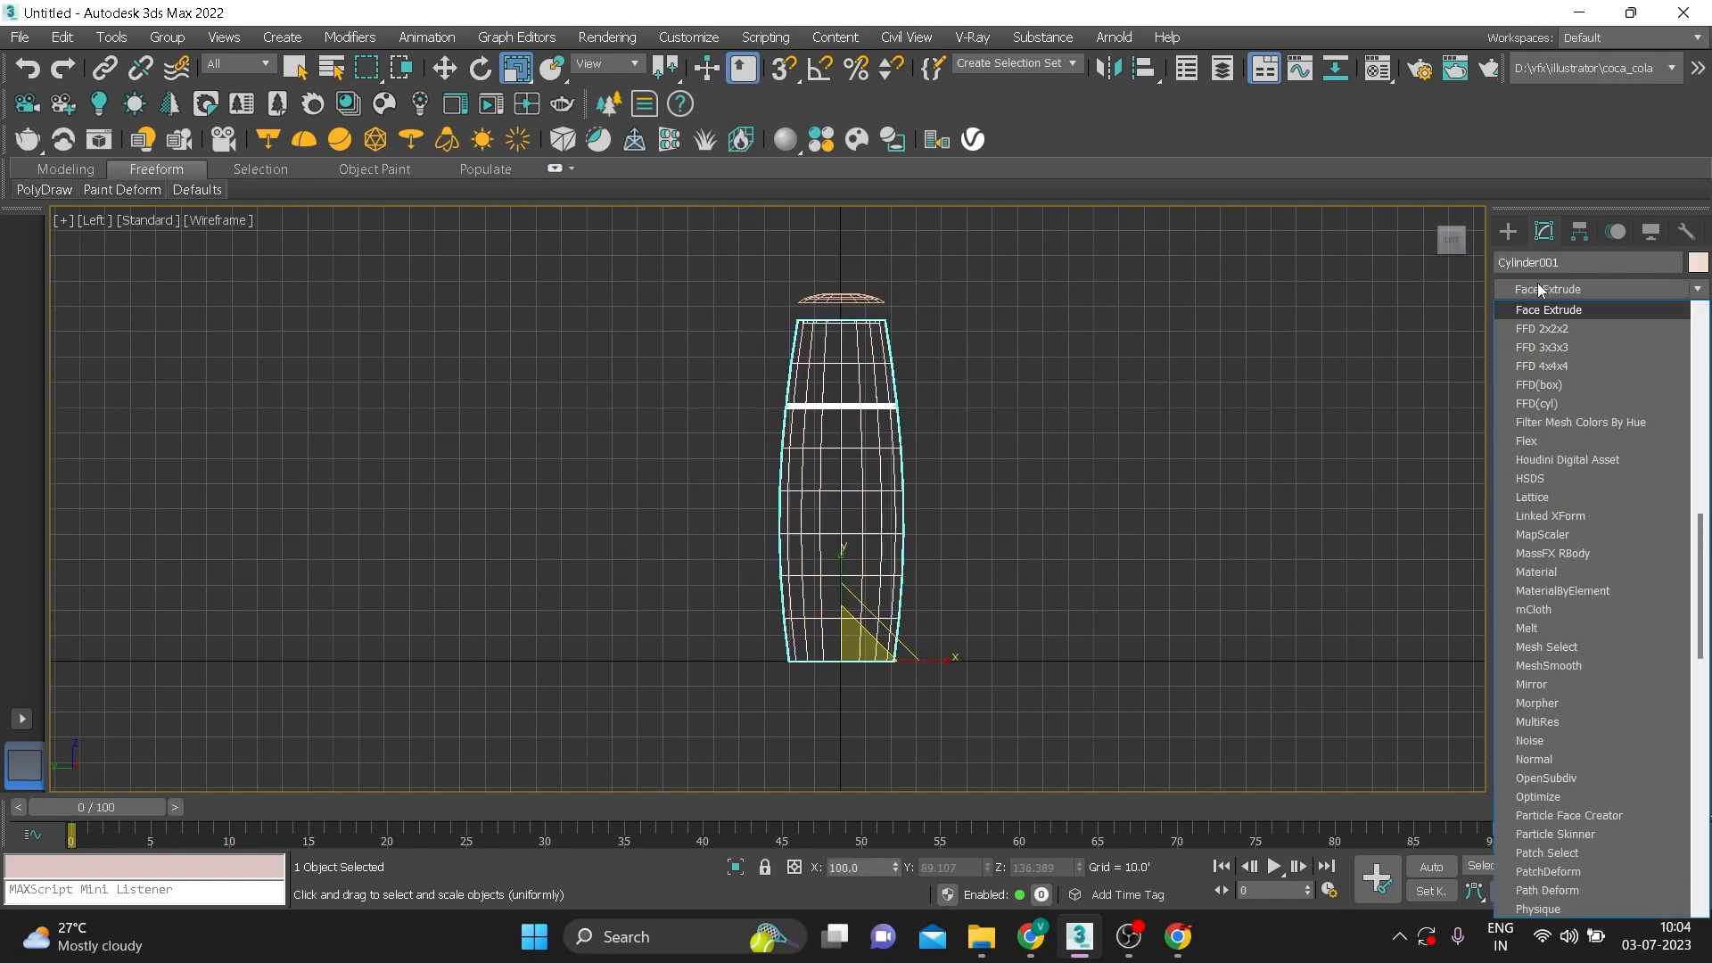
click(1591, 367)
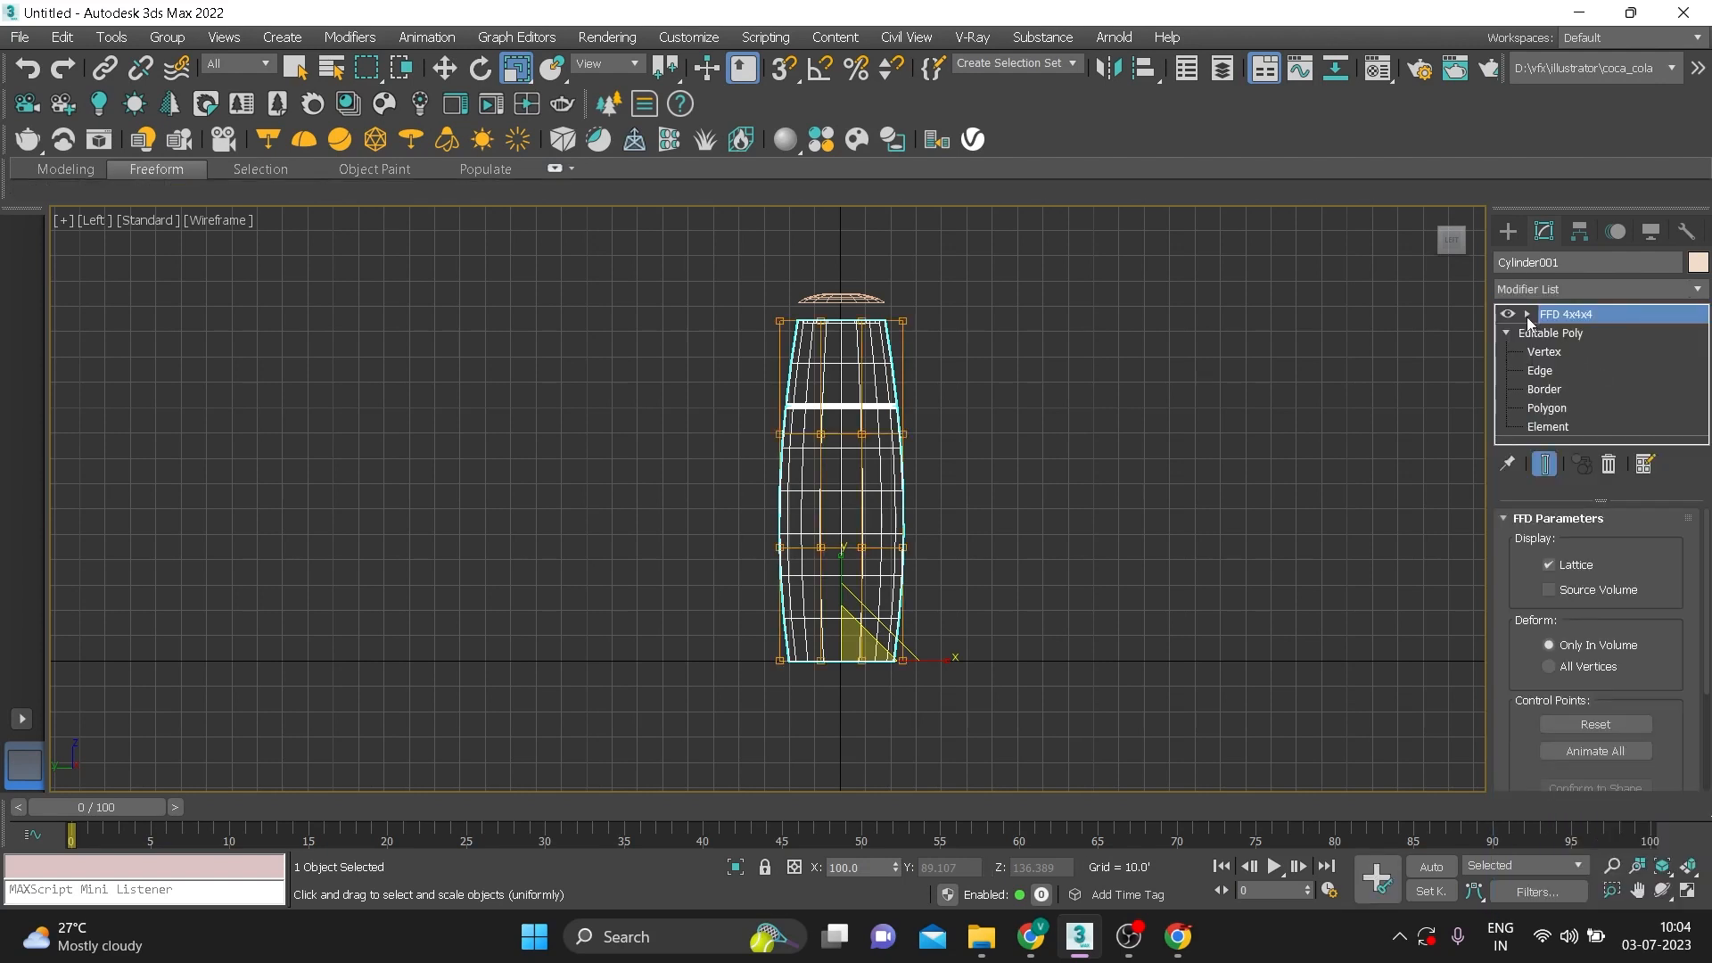
Select the two middle rows of FFD control points and scale them to 85% along X to slim the body's bulge
click(1526, 314)
click(1583, 333)
drag(768, 431, 958, 595)
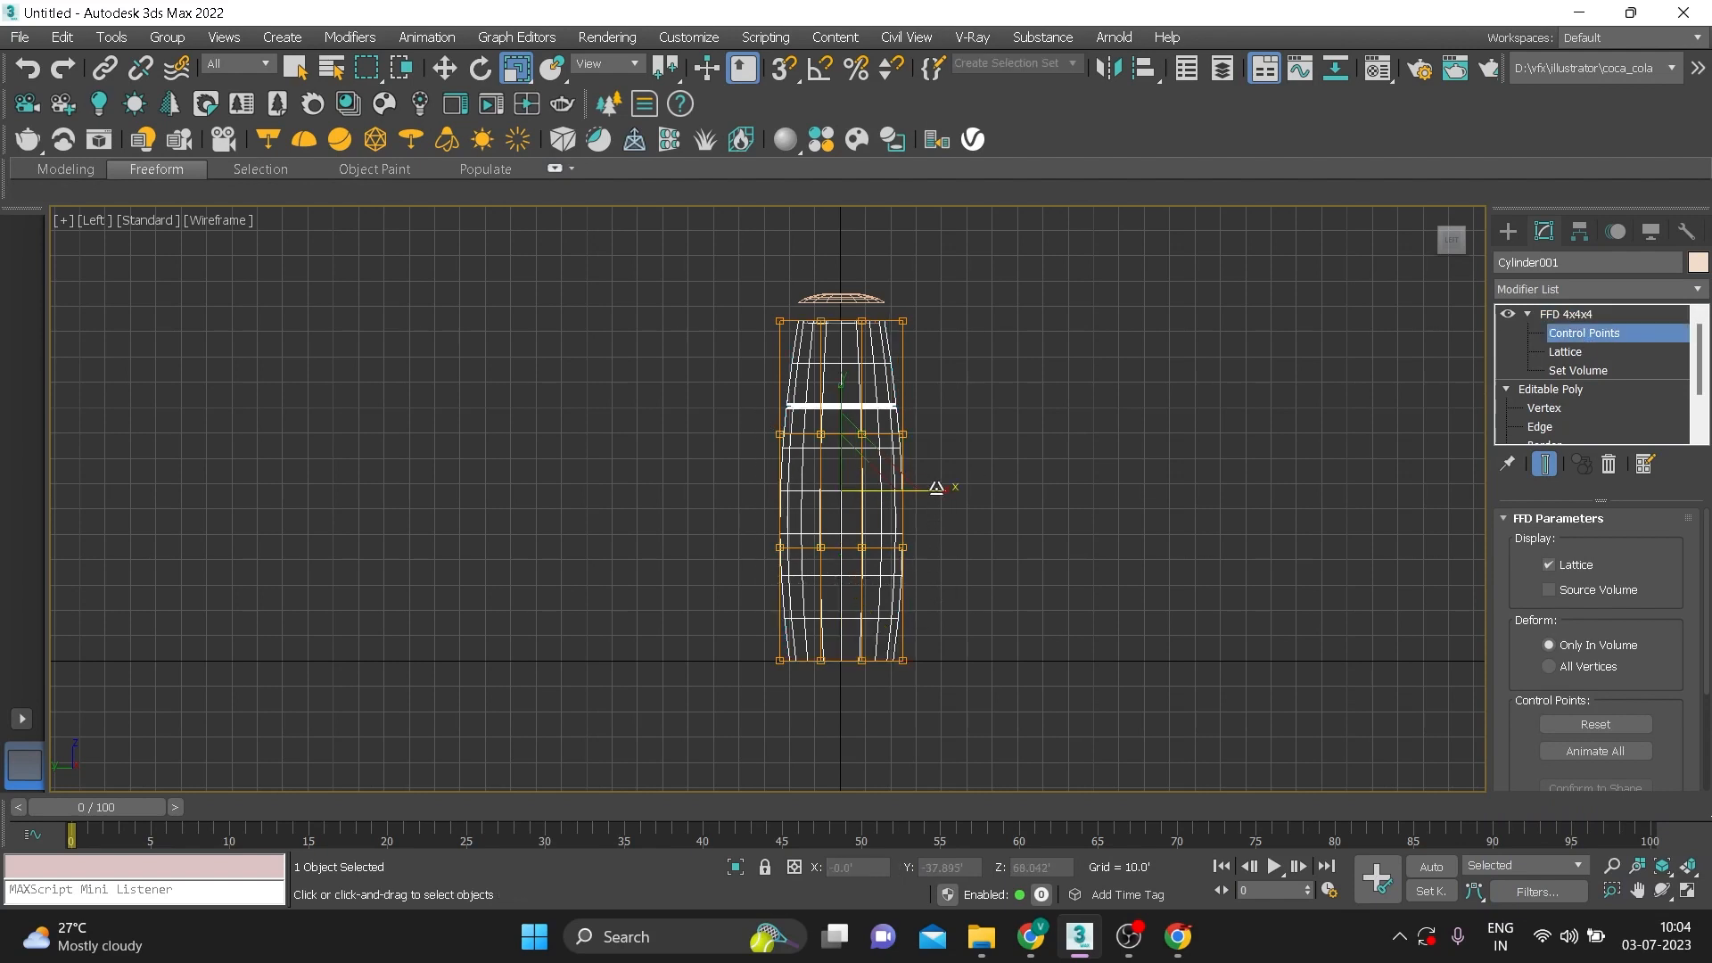
drag(937, 487, 927, 487)
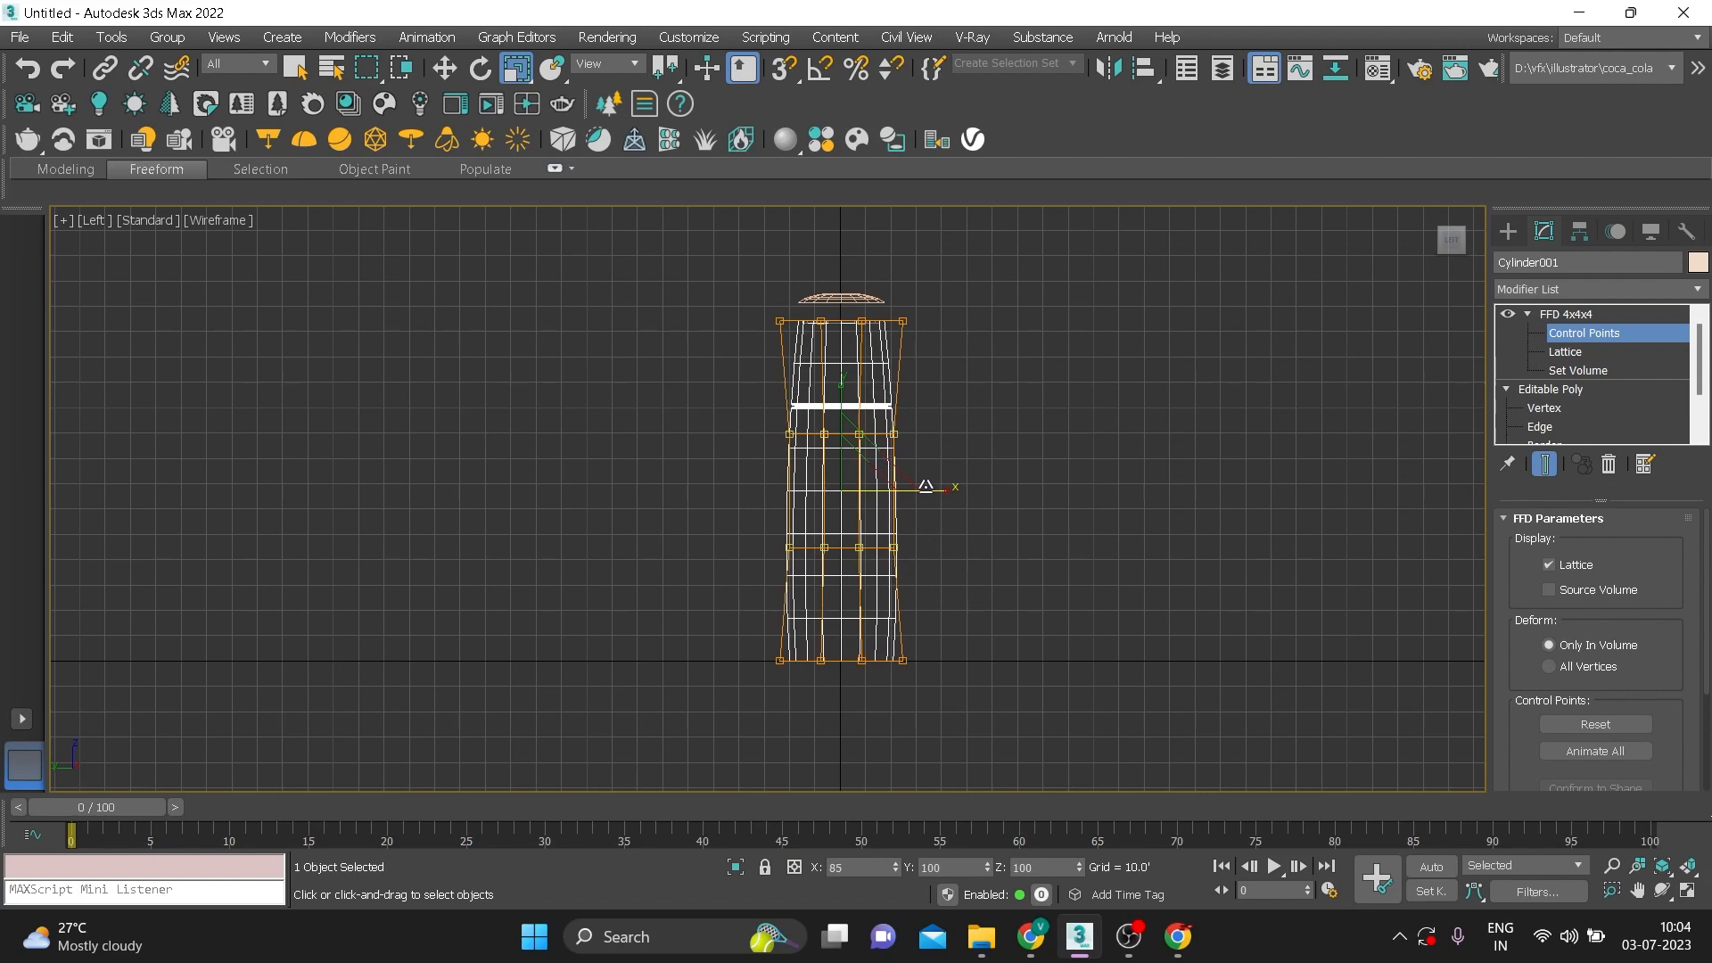
Select the cap and lower it onto the body's upper rim, to a height of about 136.3'
click(841, 300)
key(w)
drag(846, 238, 861, 256)
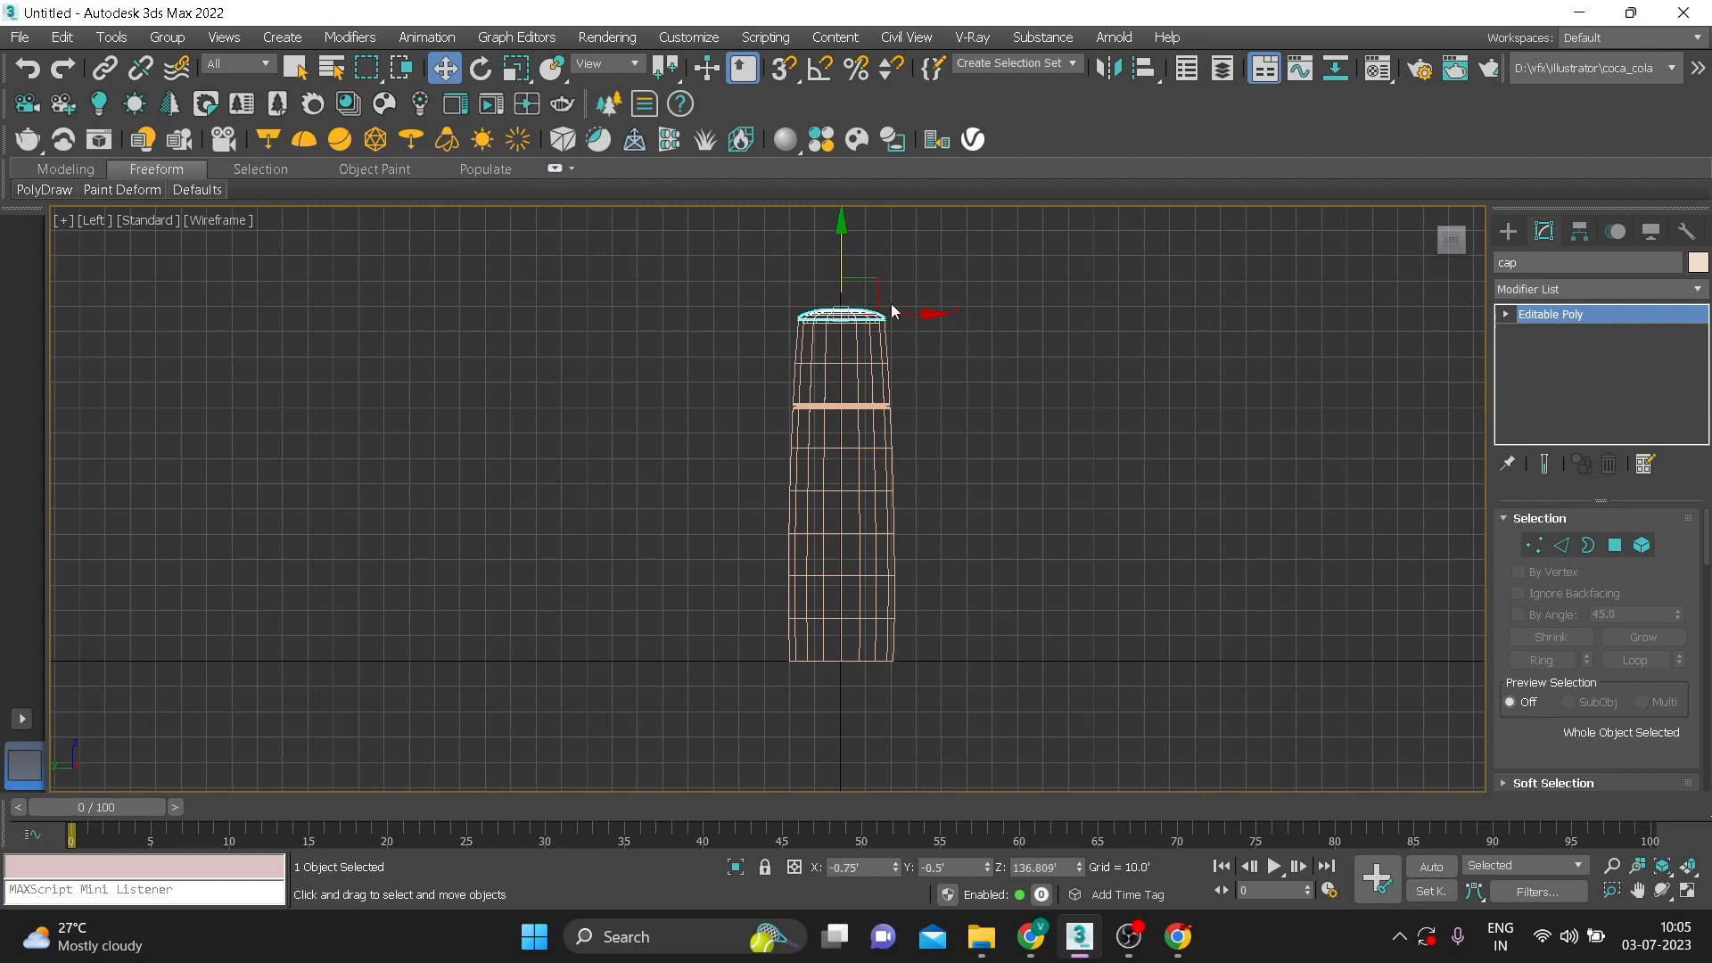
scroll(891, 310, up, 5)
drag(700, 280, 703, 282)
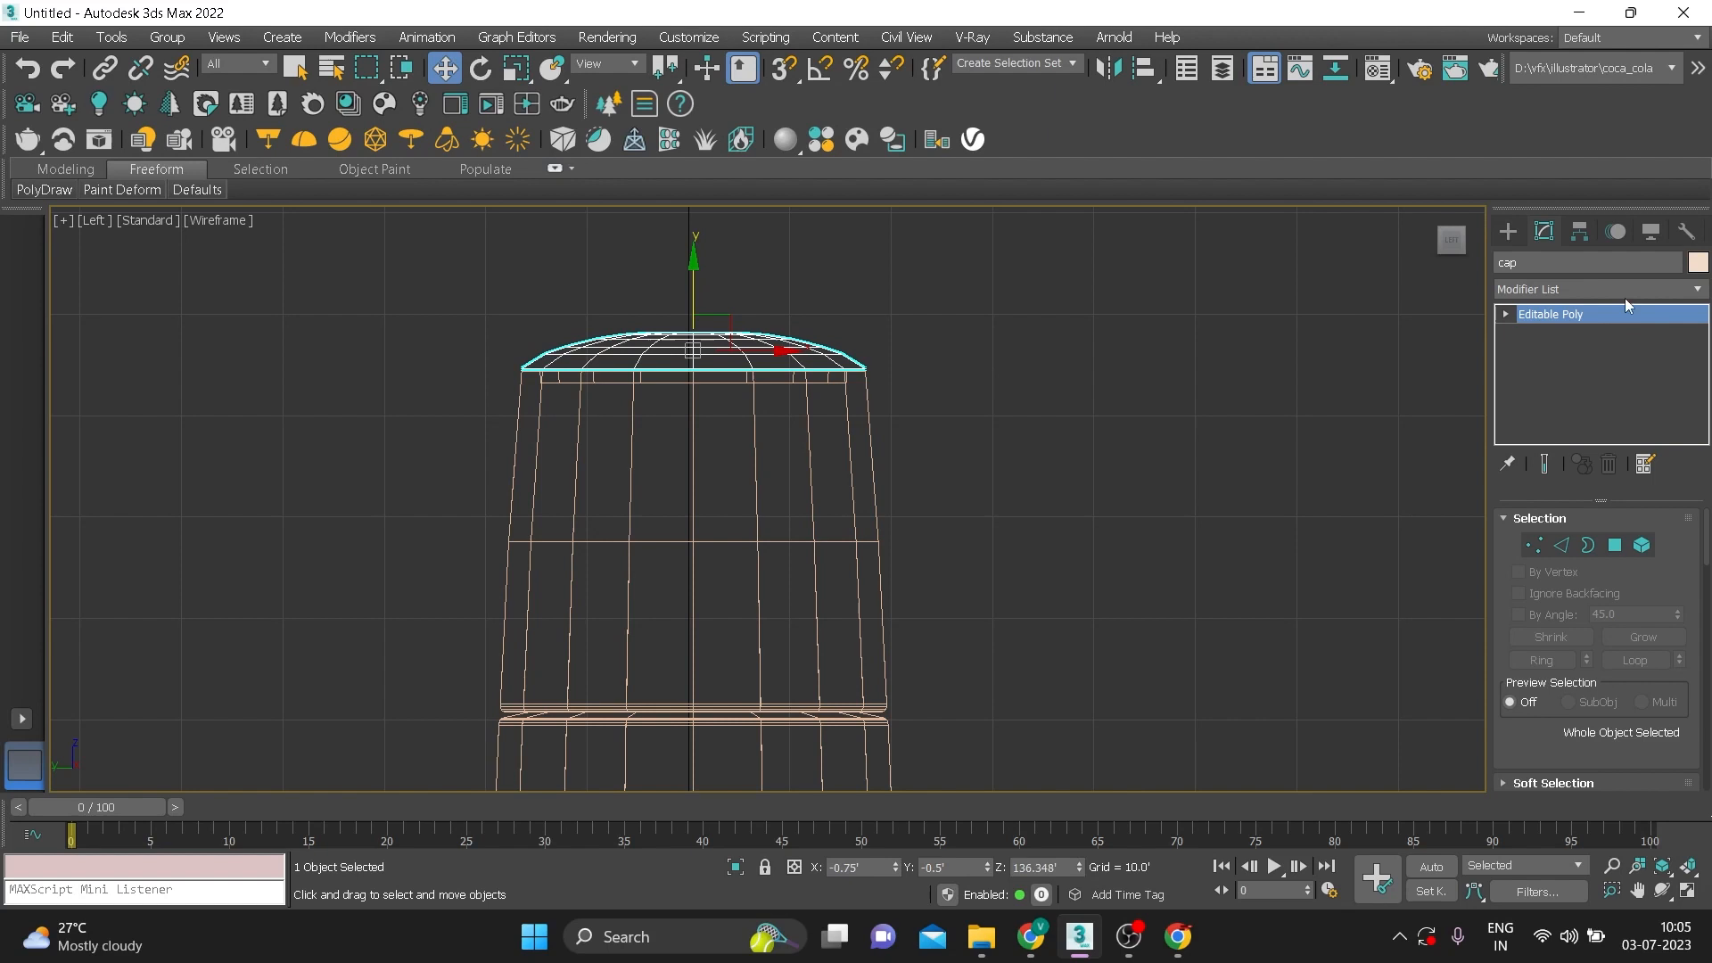
Move only the cap's pivot to the lower outer edge of the cap, where it meets the body's rim
click(1579, 231)
click(1592, 376)
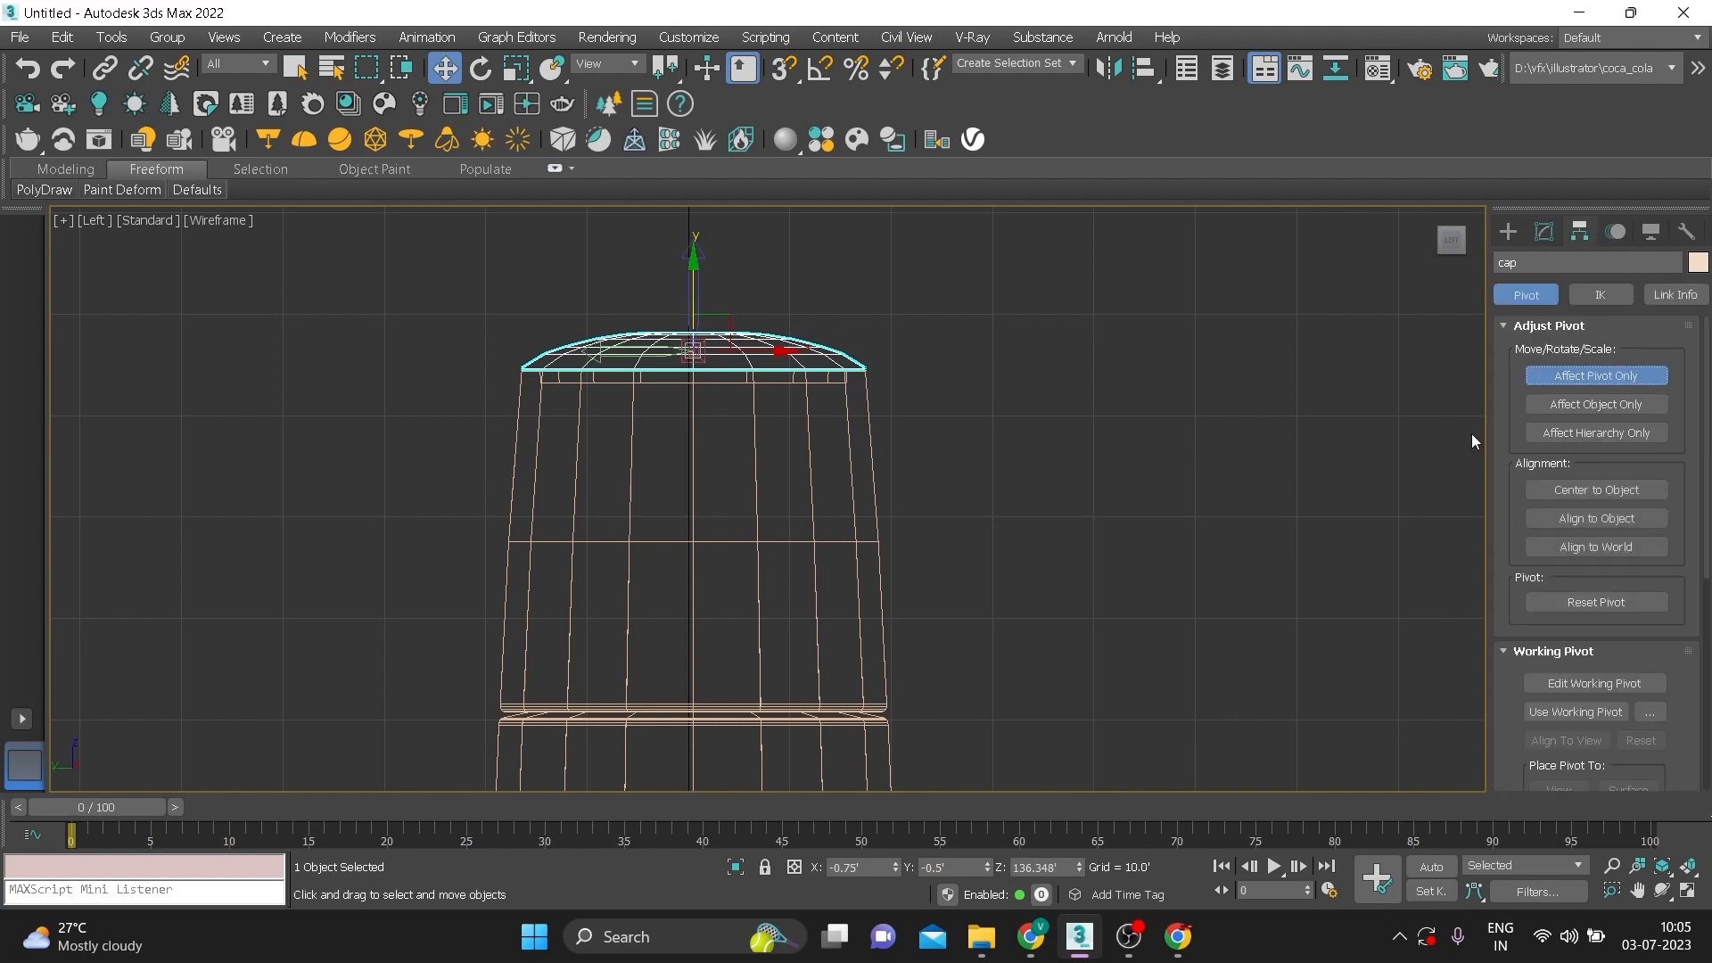
drag(728, 335, 904, 350)
scroll(904, 350, up, 5)
mouse_move(804, 385)
mouse_down()
mouse_move(785, 390)
mouse_move(798, 396)
mouse_up()
click(1619, 377)
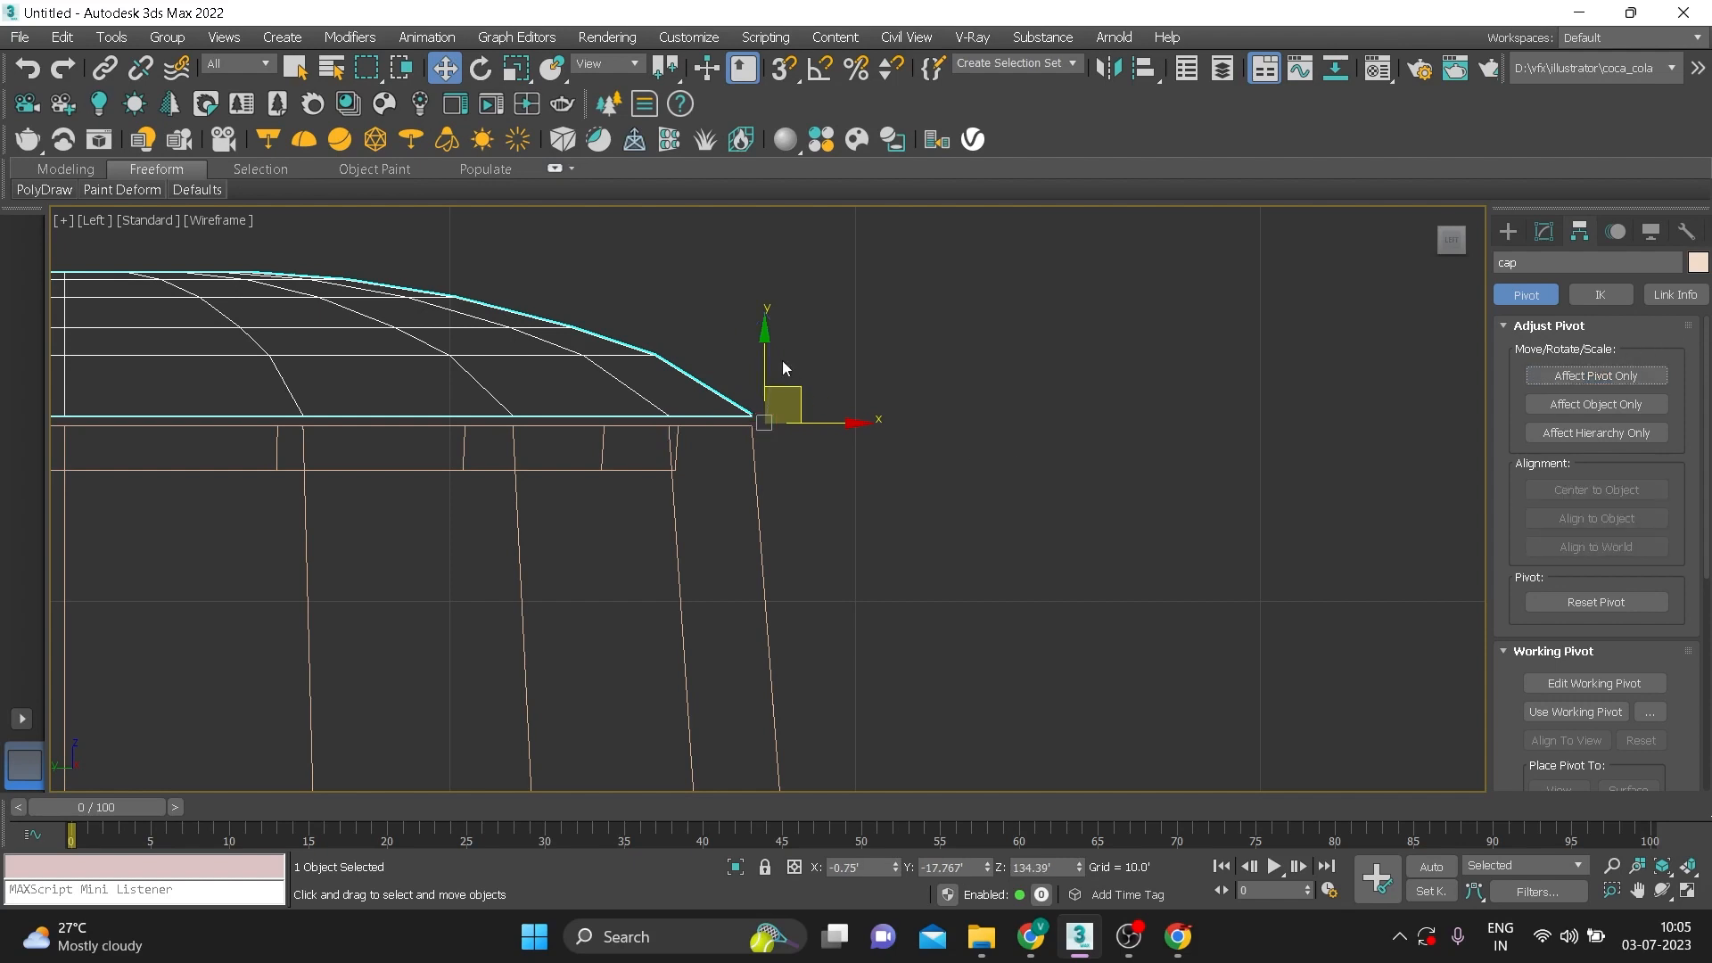
Rotate the cap open about 40° around its edge pivot like a hinged lid, and deselect it
drag(769, 353, 910, 410)
key(e)
key(p)
scroll(1105, 455, down, 5)
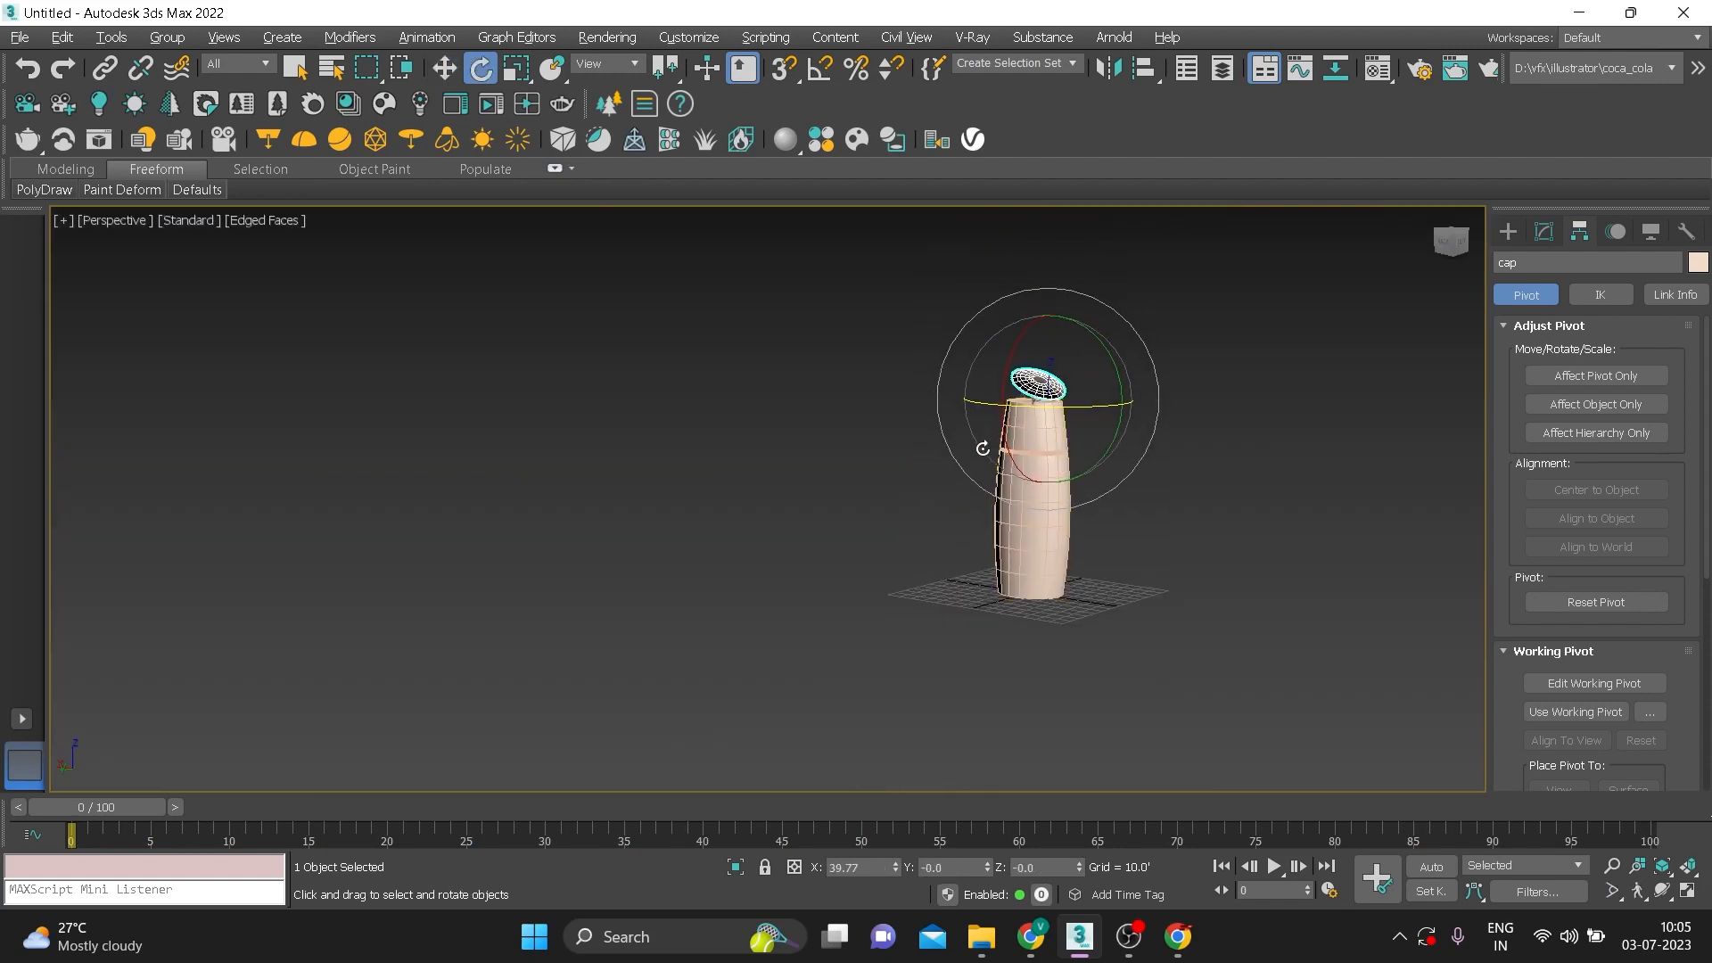
scroll(1108, 448, up, 5)
click(1108, 447)
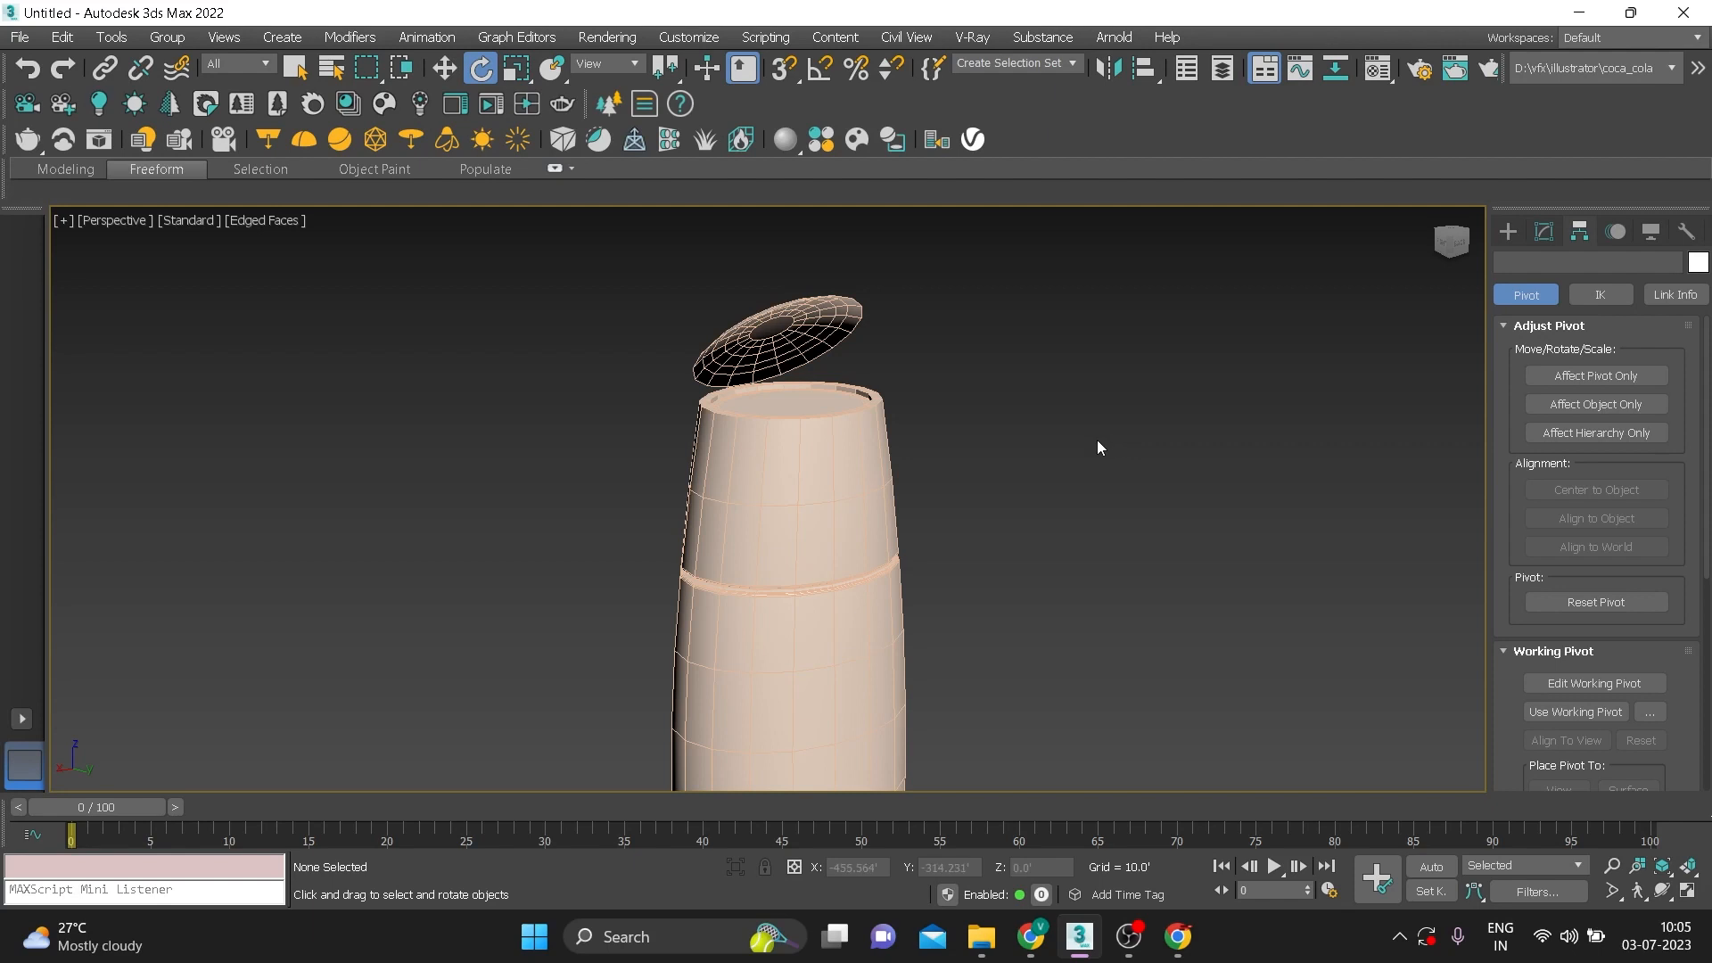
Select the body and convert it to Editable Poly to collapse the FFD modifier
scroll(906, 339, up, 6)
click(642, 359)
alt+middle_drag(642, 360, 609, 510)
click(608, 510)
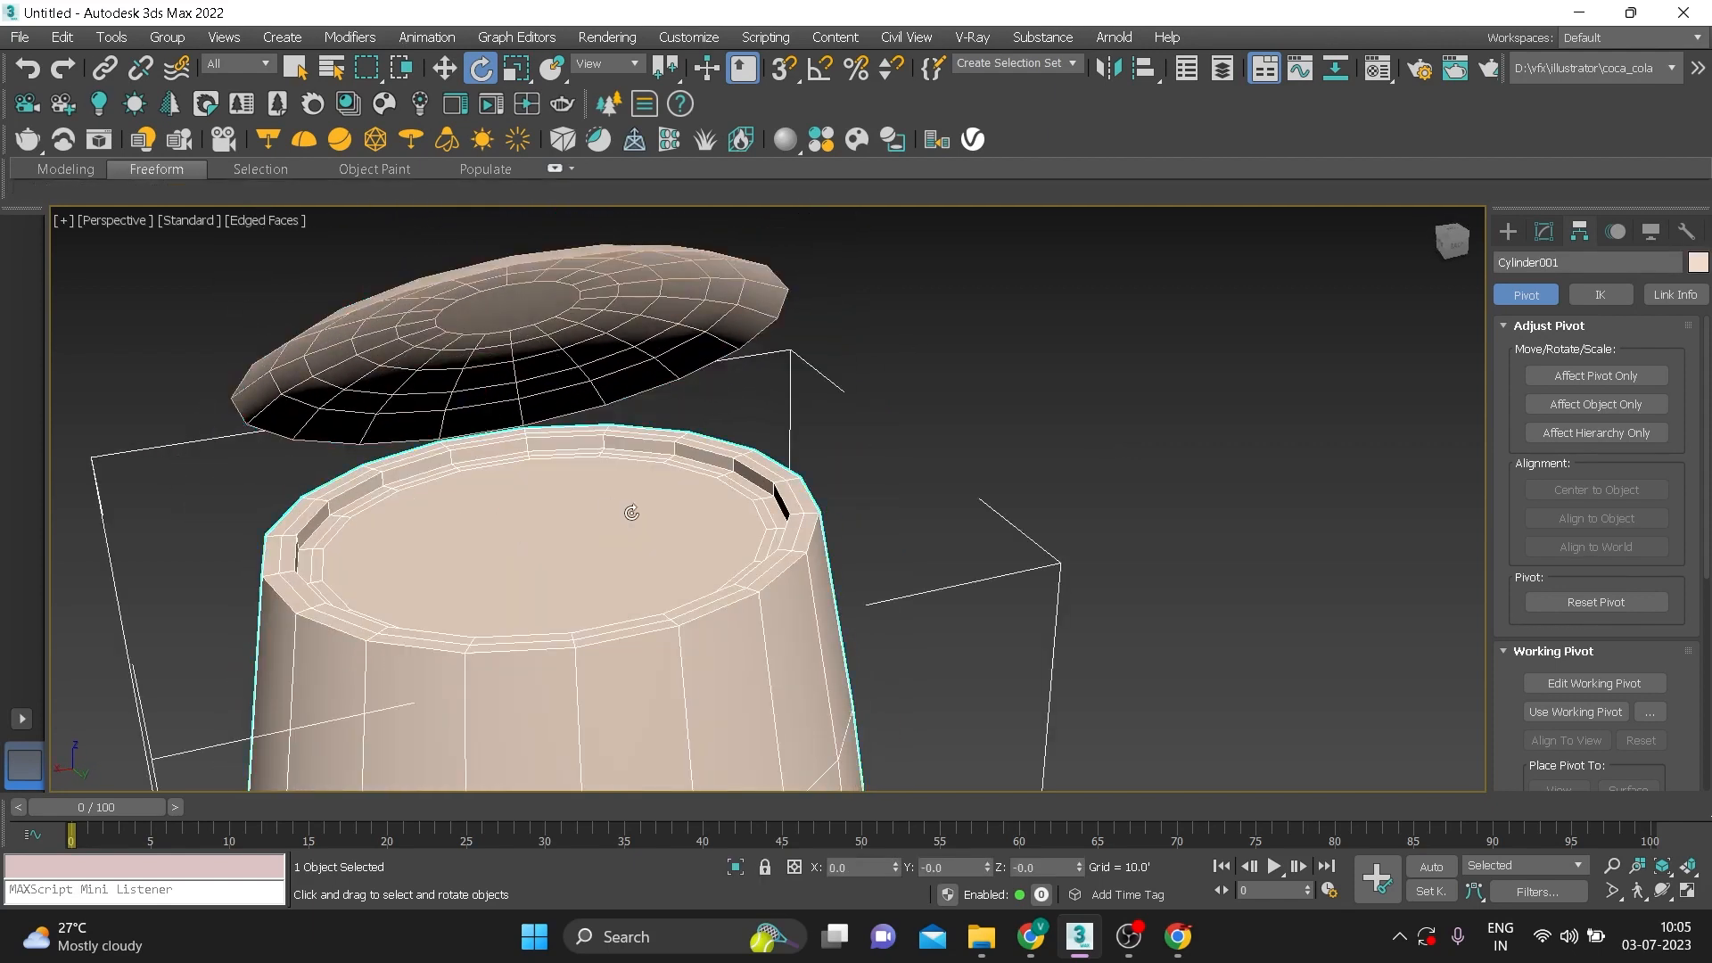
click(1543, 231)
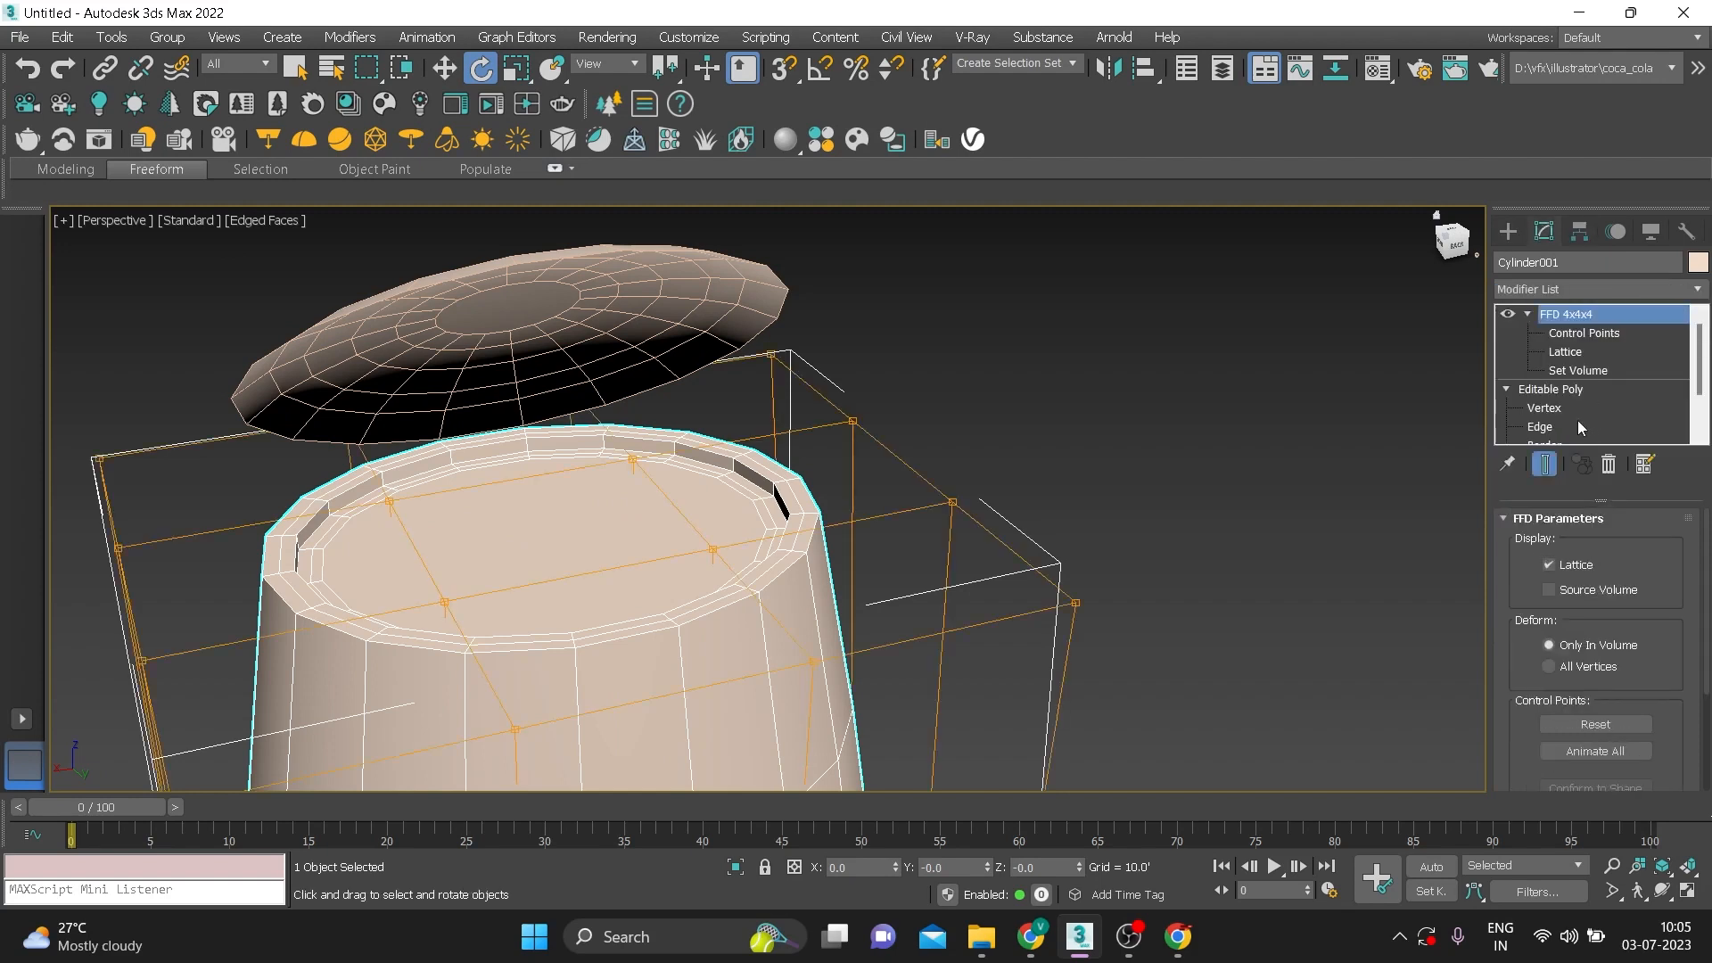
scroll(1576, 426, down, 1)
right_click(640, 510)
mouse_move(802, 753)
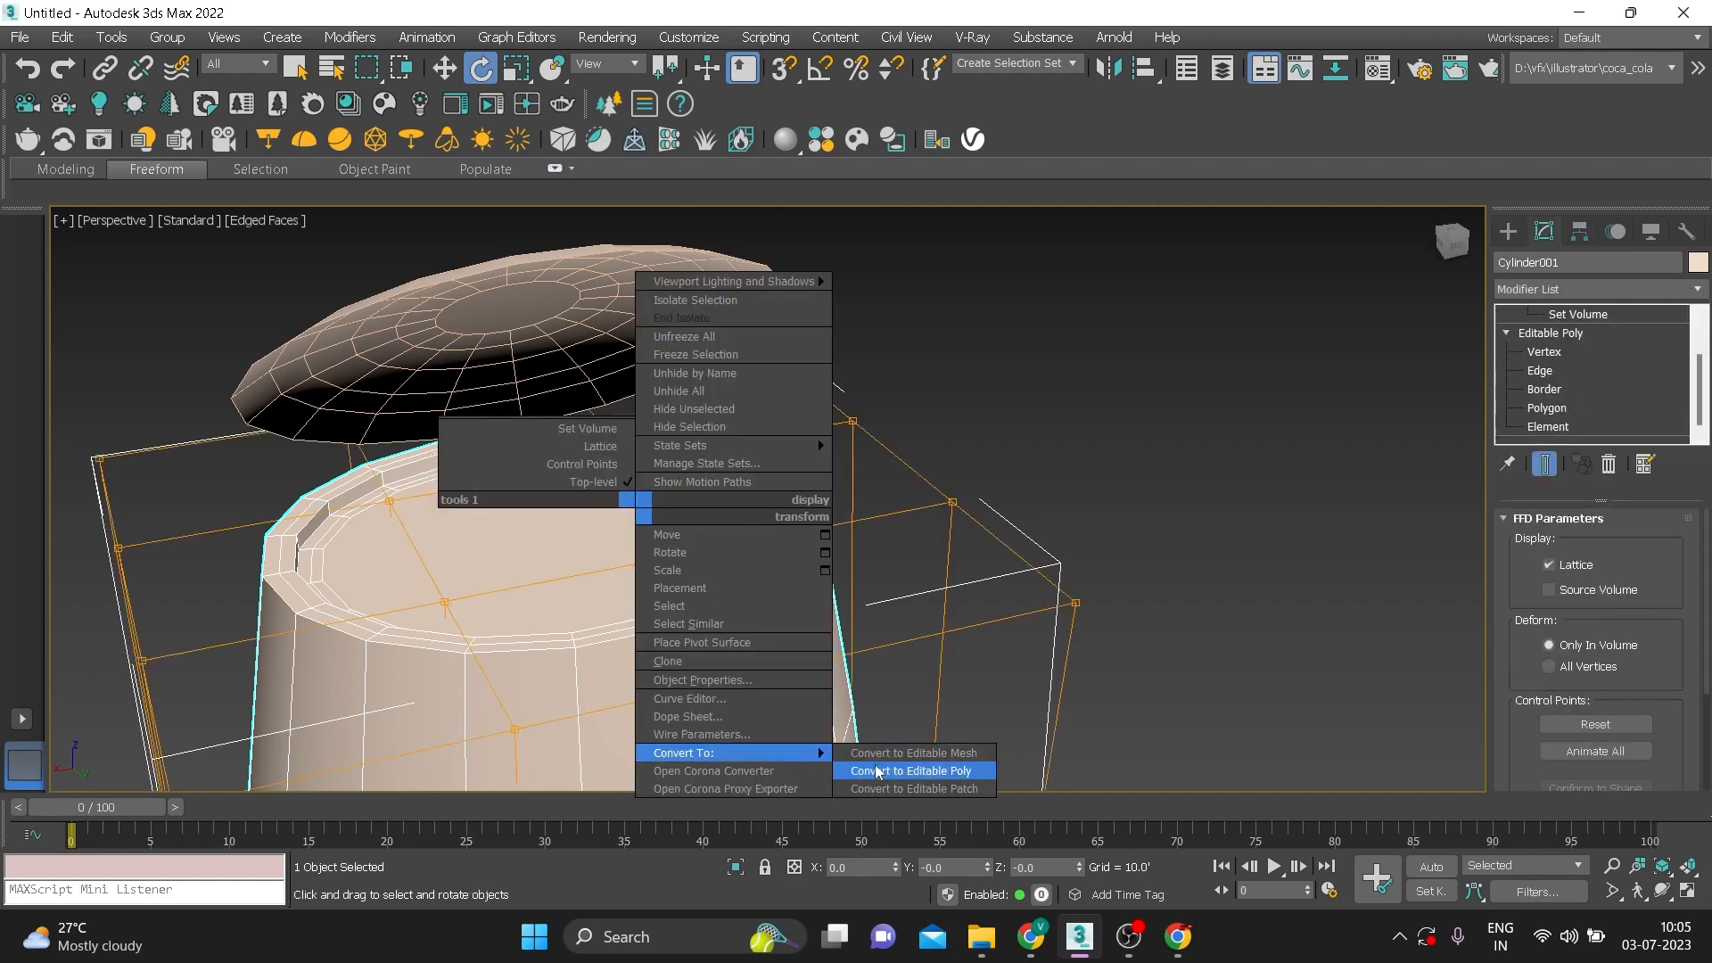
click(878, 770)
Select the recessed top polygon of the body and inset it twice by scaling, down to a small central circle
click(1506, 314)
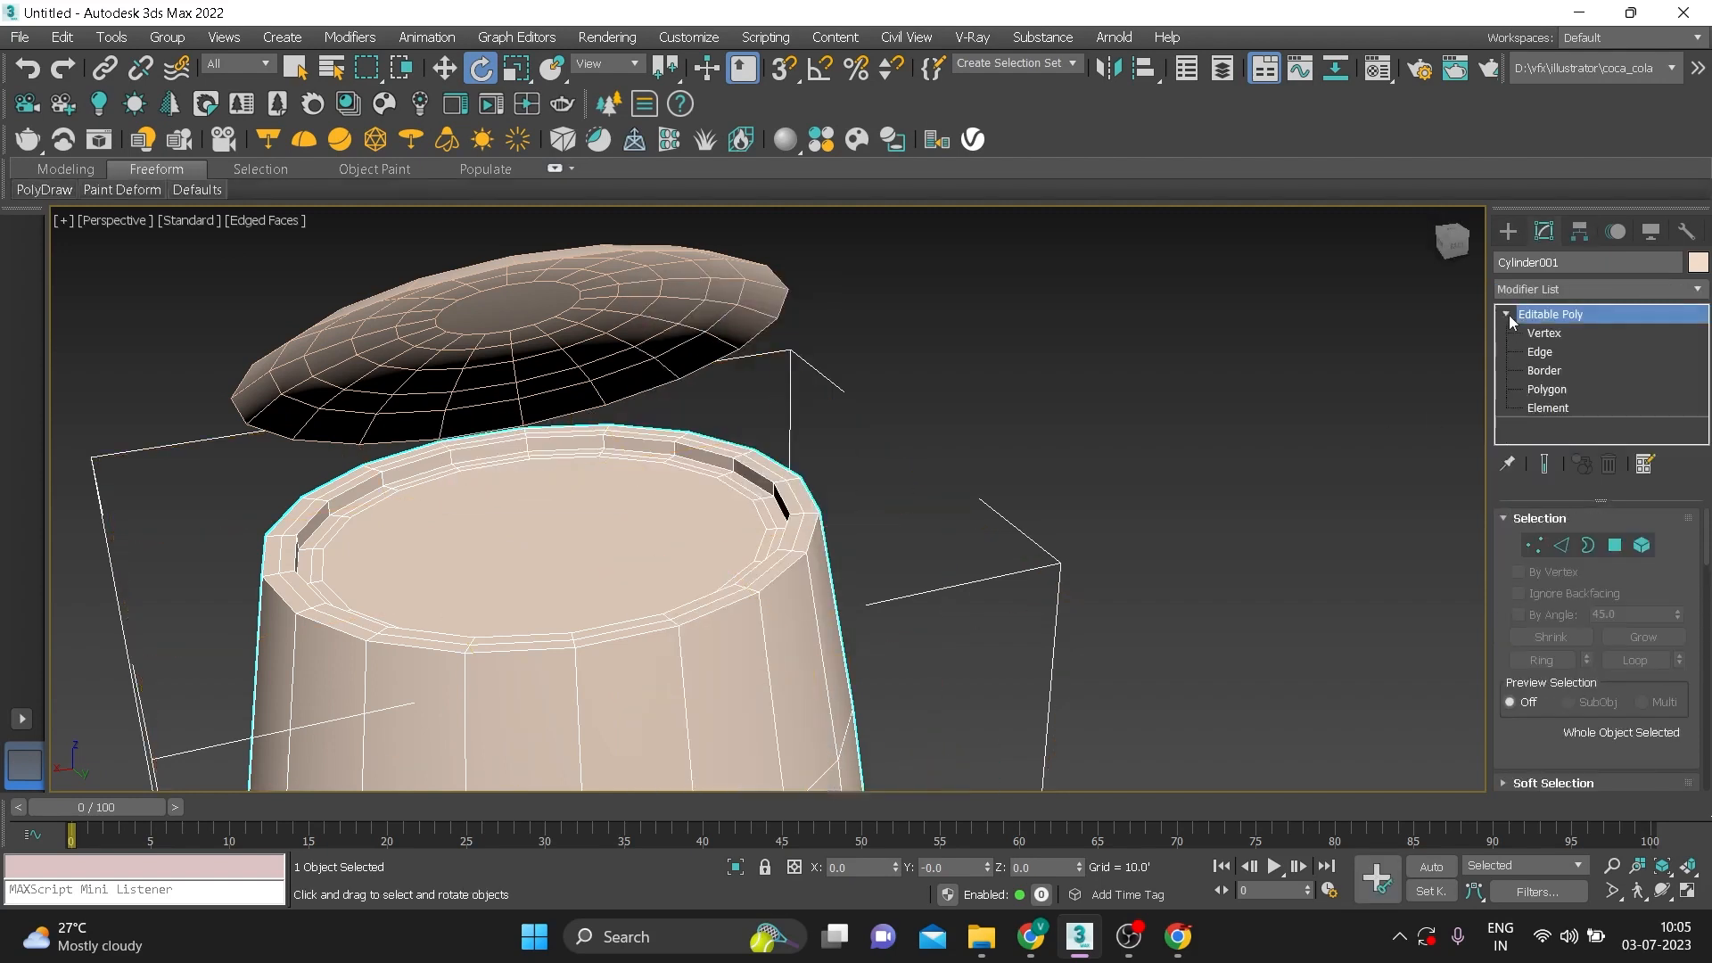
click(1547, 389)
click(575, 547)
key(r)
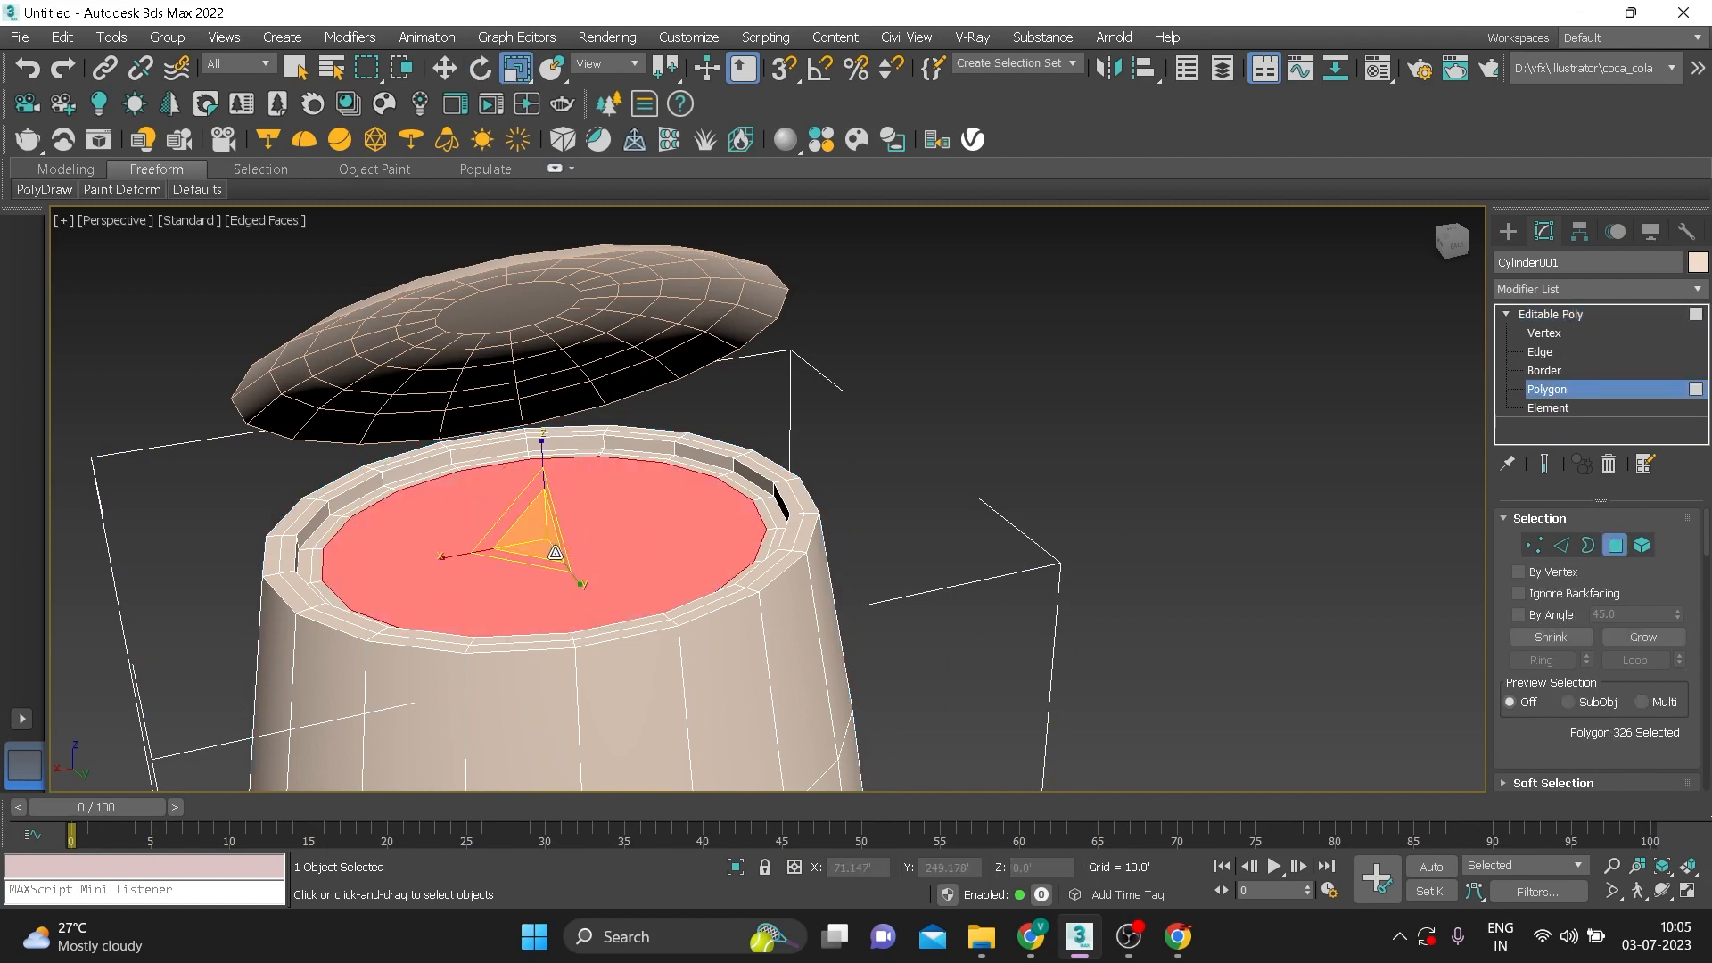
drag(541, 542, 524, 629)
drag(536, 531, 498, 636)
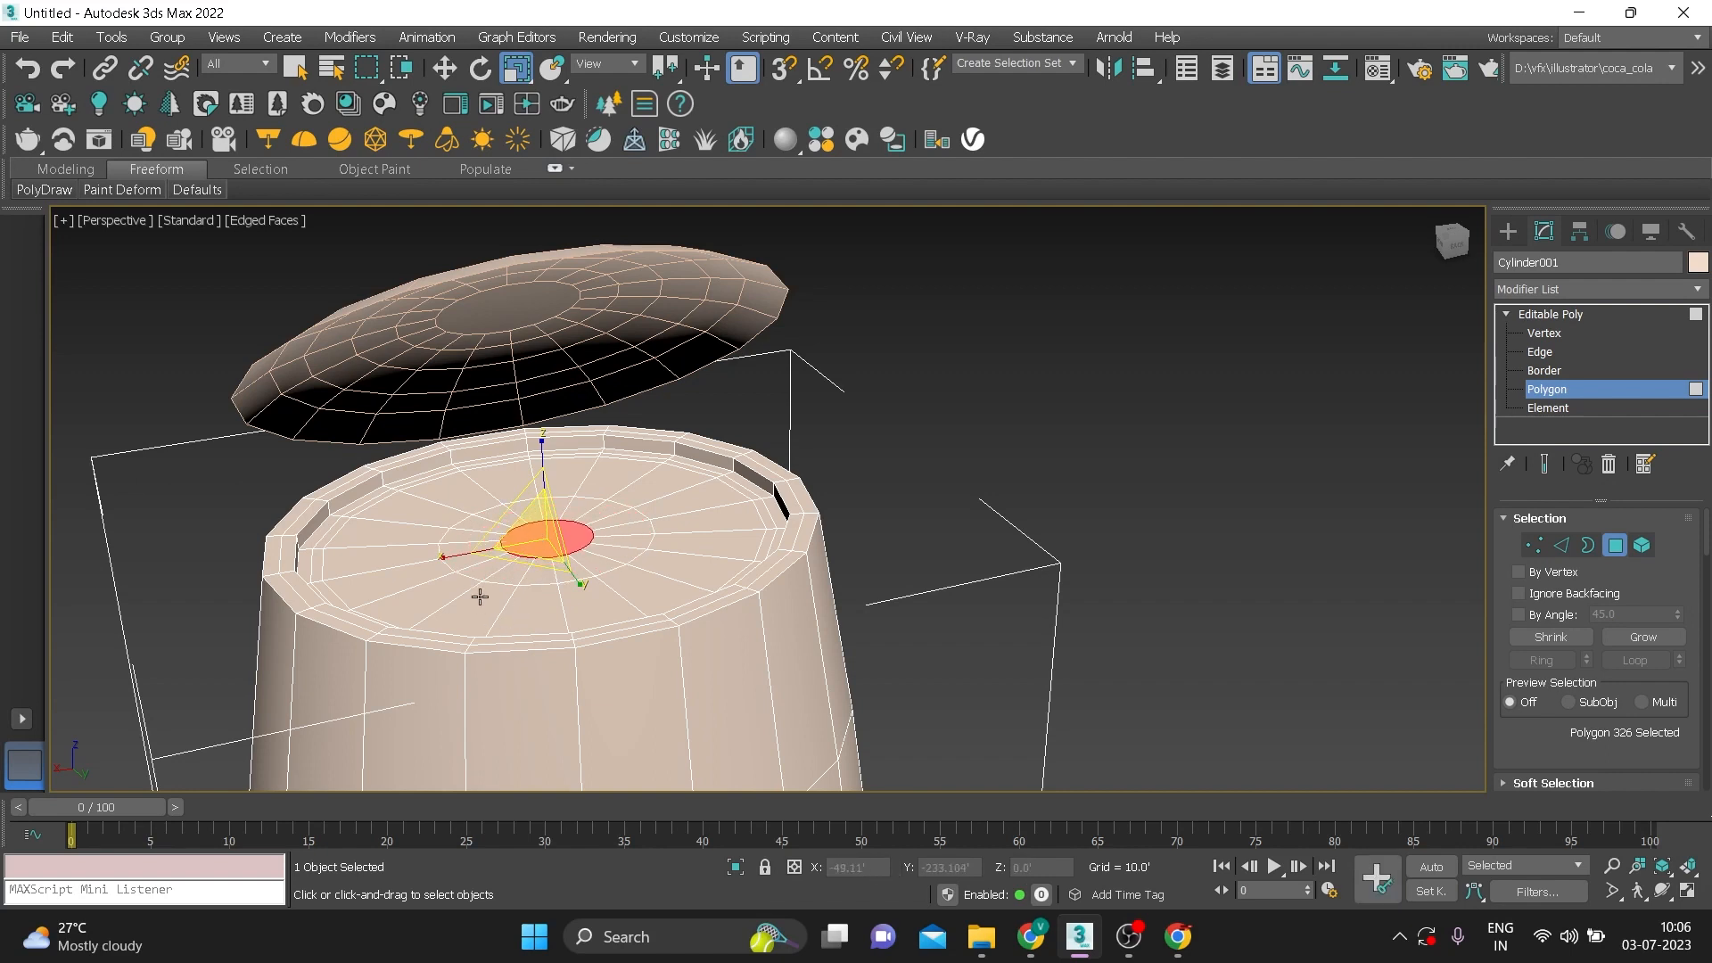
drag(449, 557, 463, 556)
Extrude the small central polygon slightly upward to form a short raised collar on the body's top
key(w)
scroll(543, 526, up, 4)
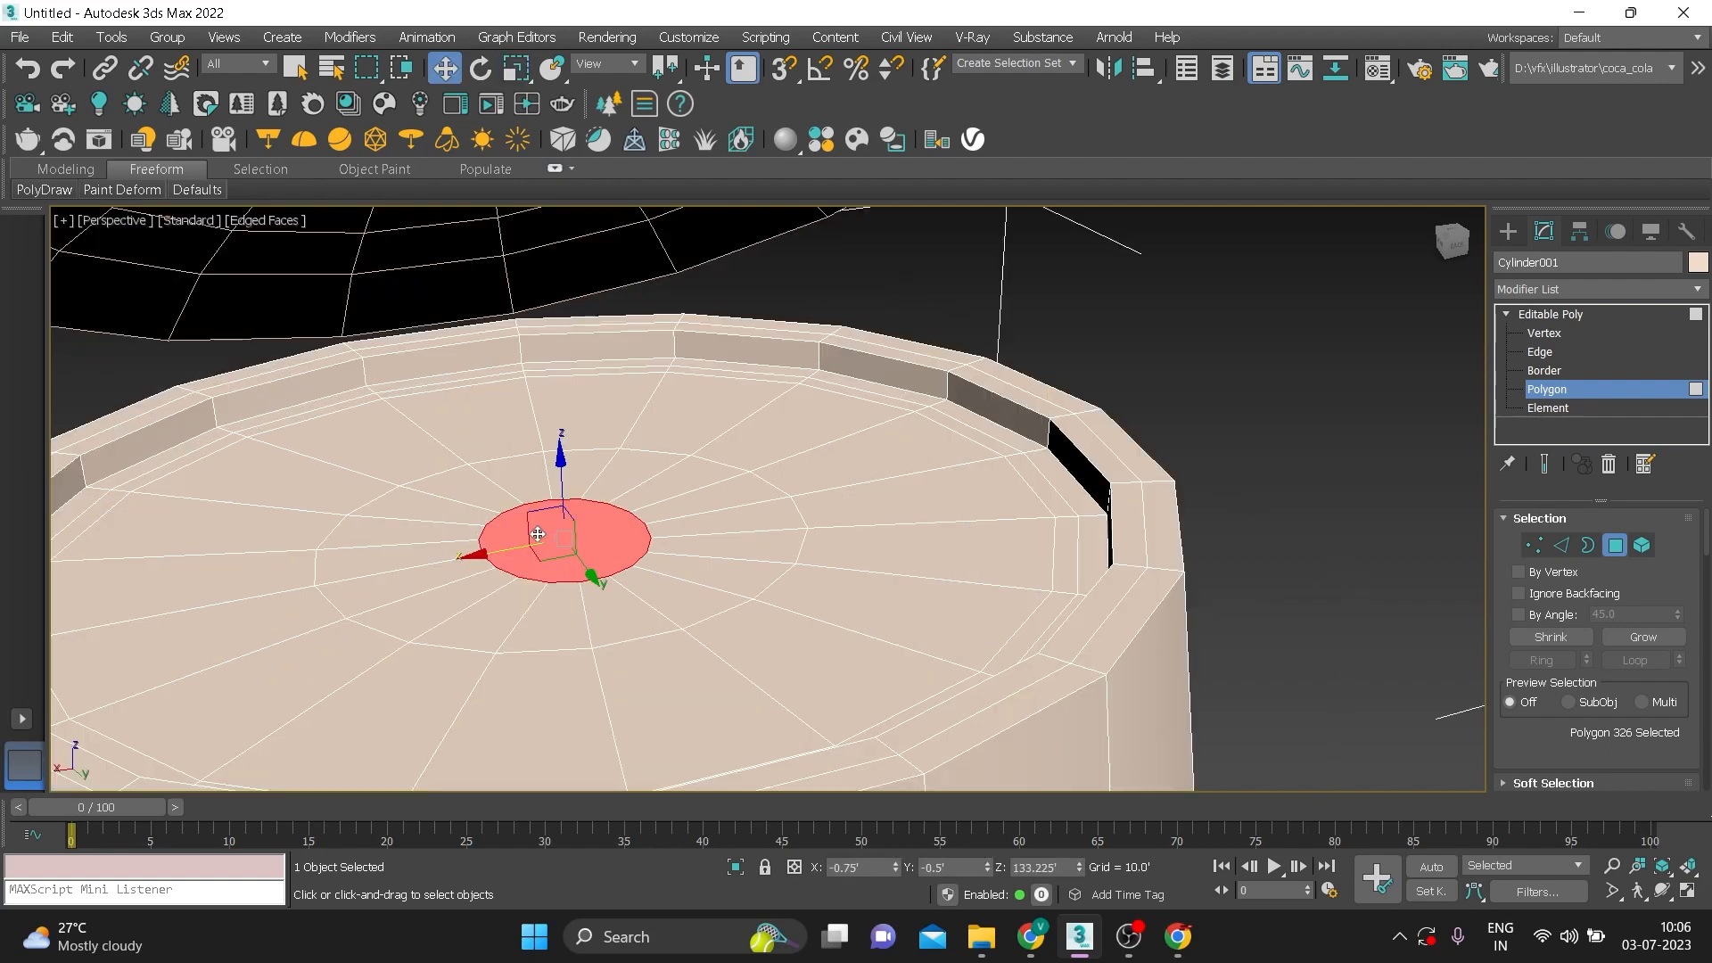
key(r)
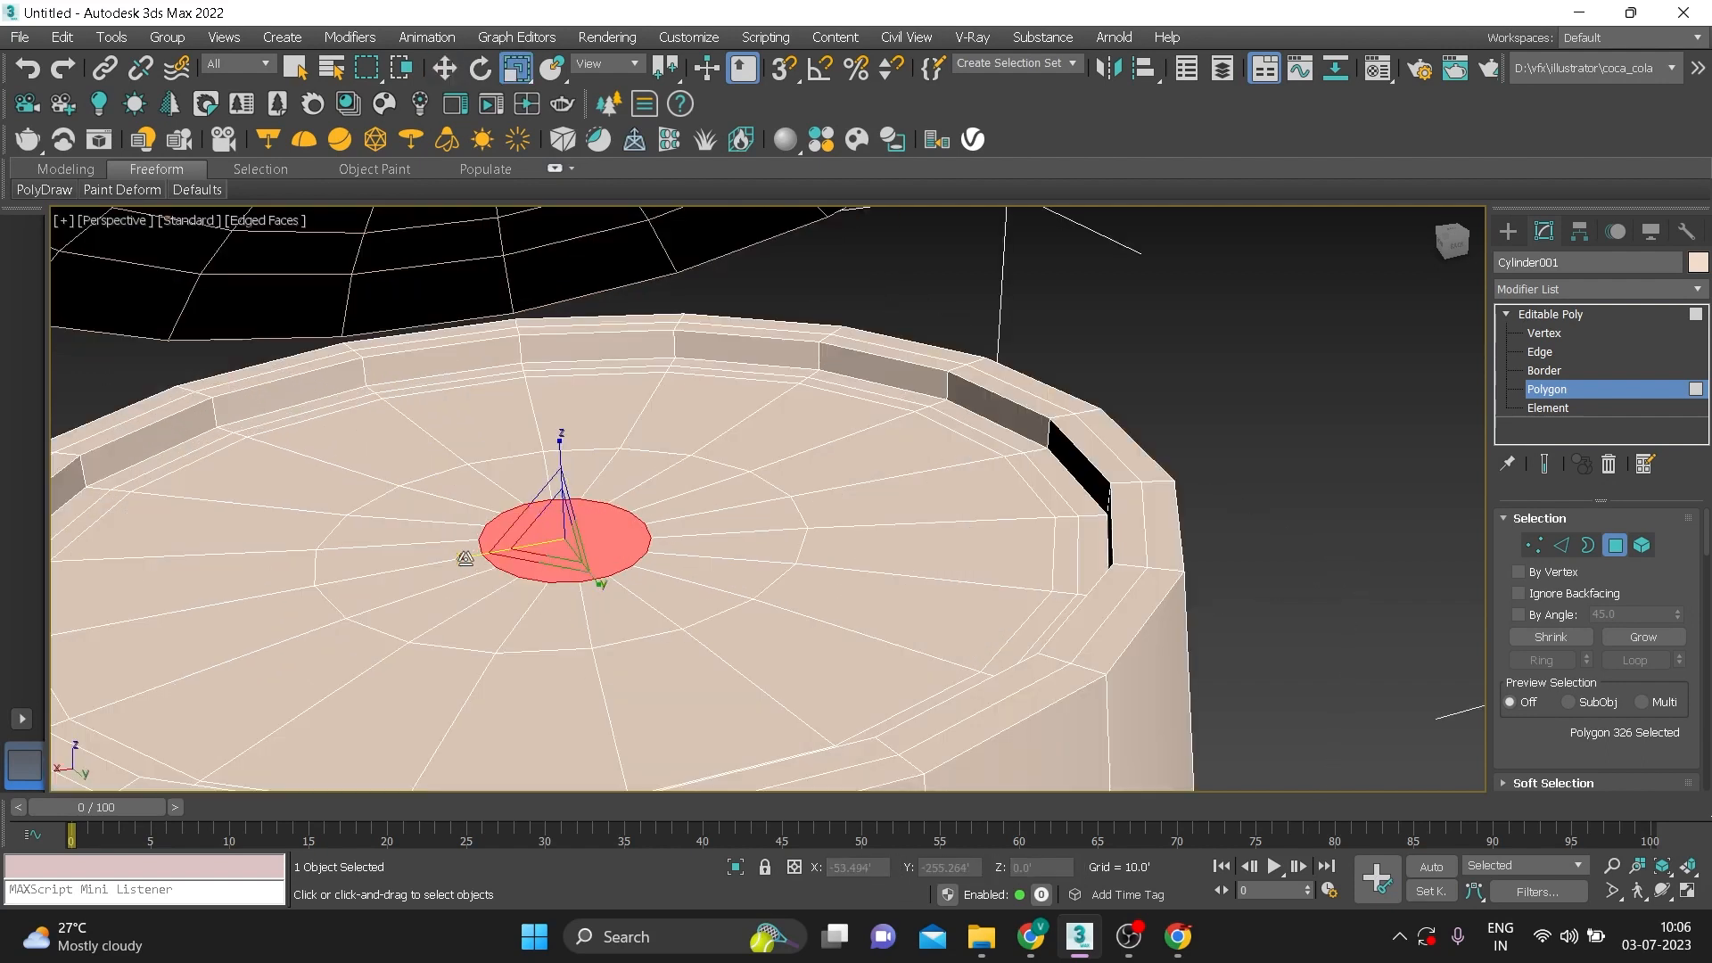
key(w)
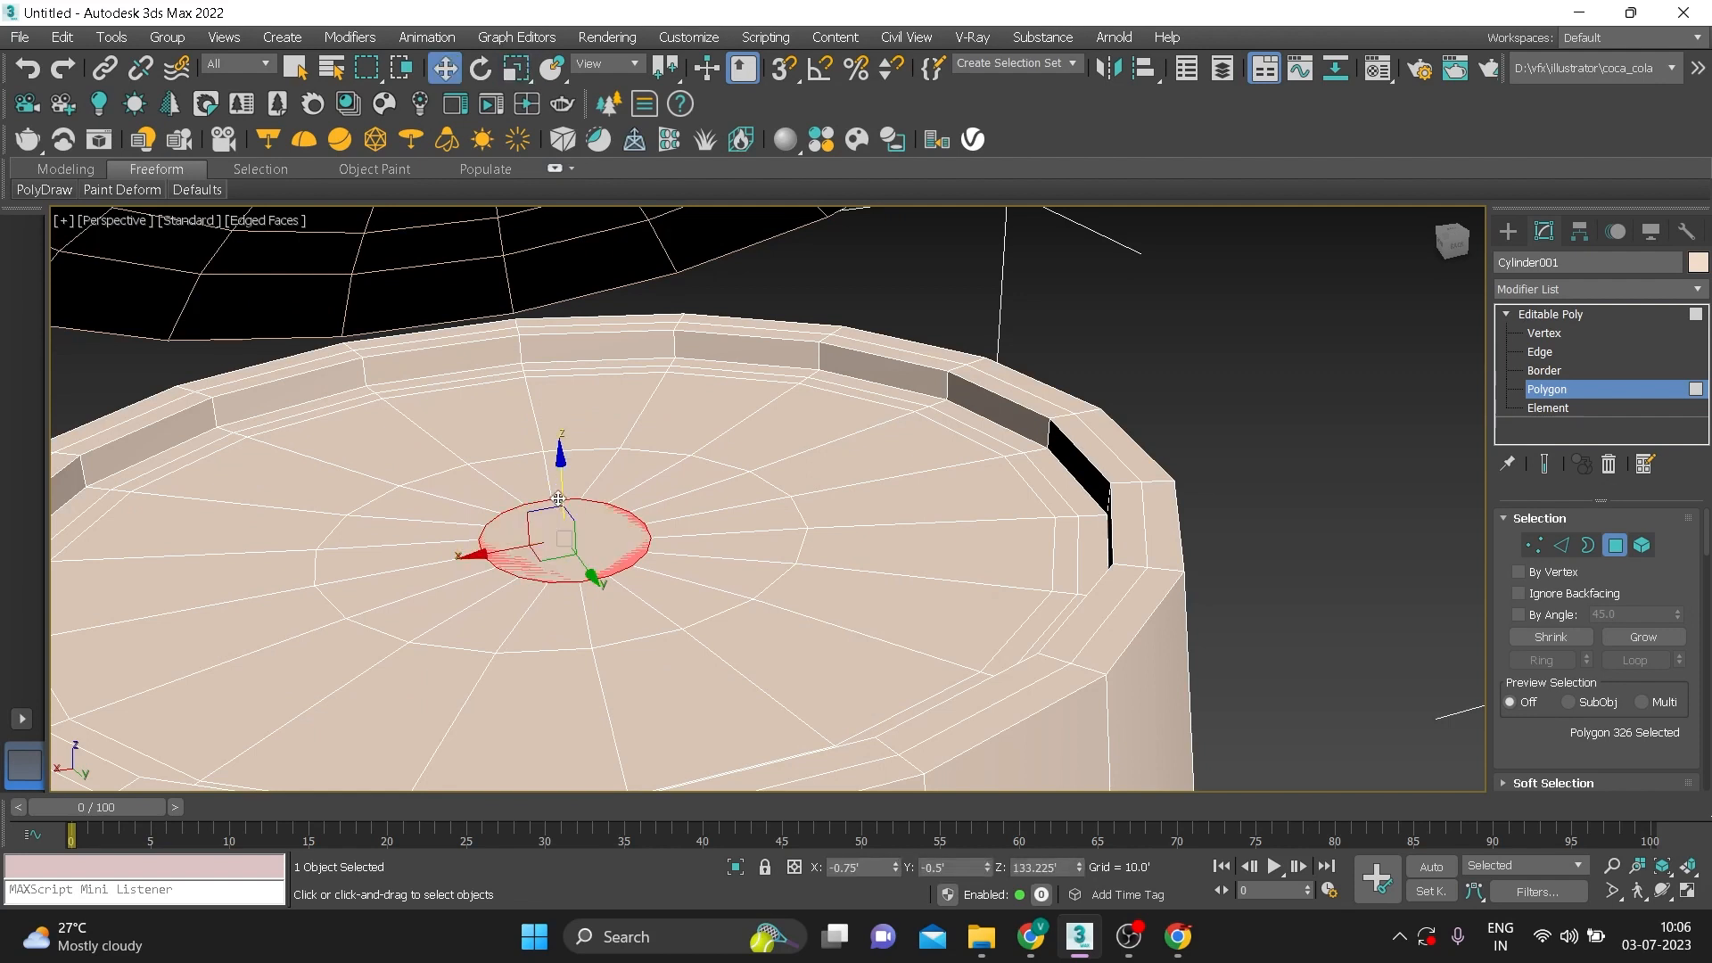
drag(560, 485, 559, 530)
Inset the collar's top polygon and sink it to a height of about 130.1' to hollow out the spout, then finish polygon editing
key(r)
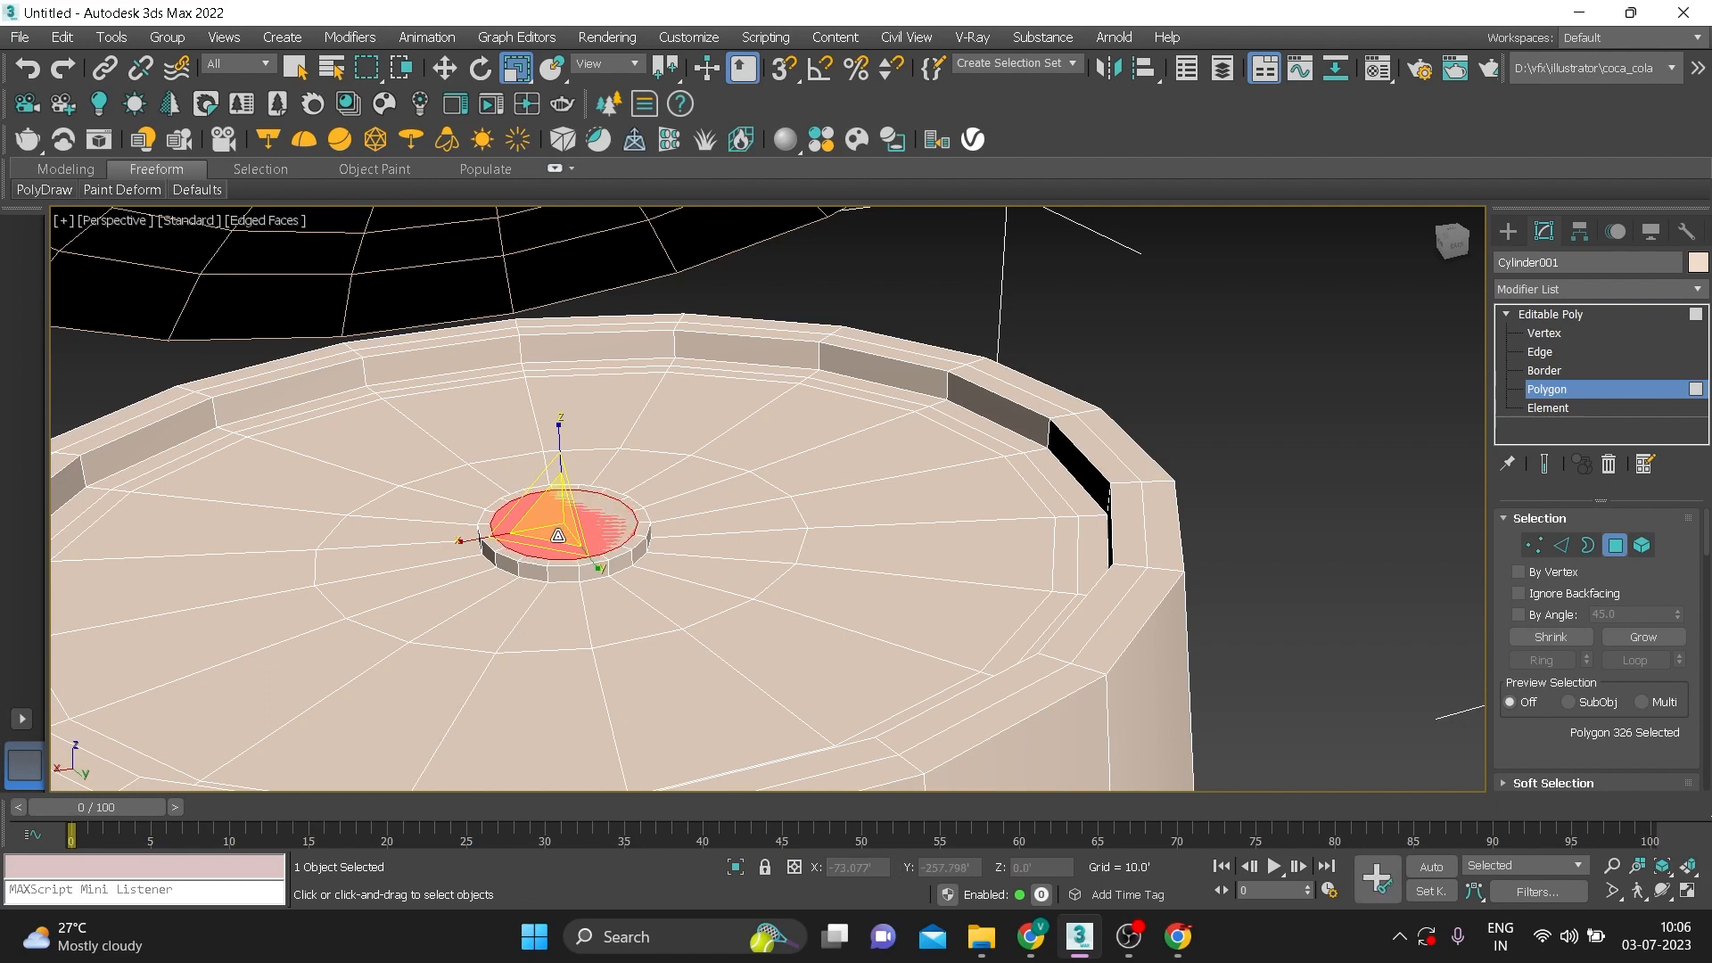
key(w)
drag(562, 471, 592, 560)
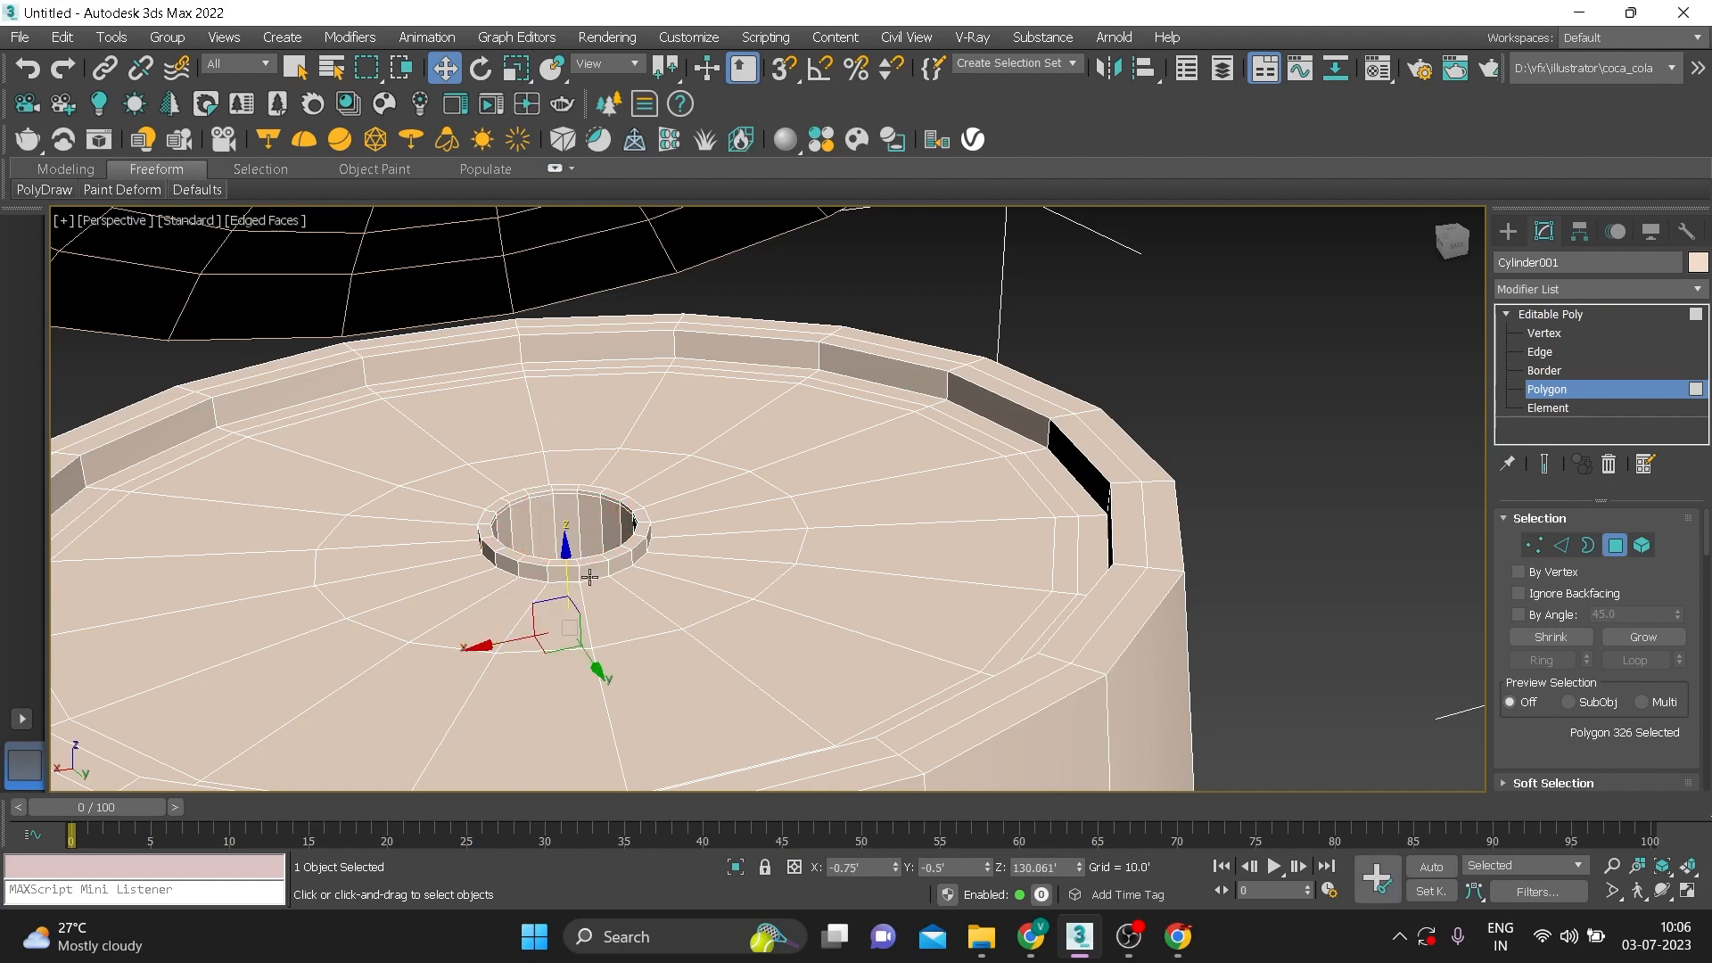
scroll(750, 462, down, 4)
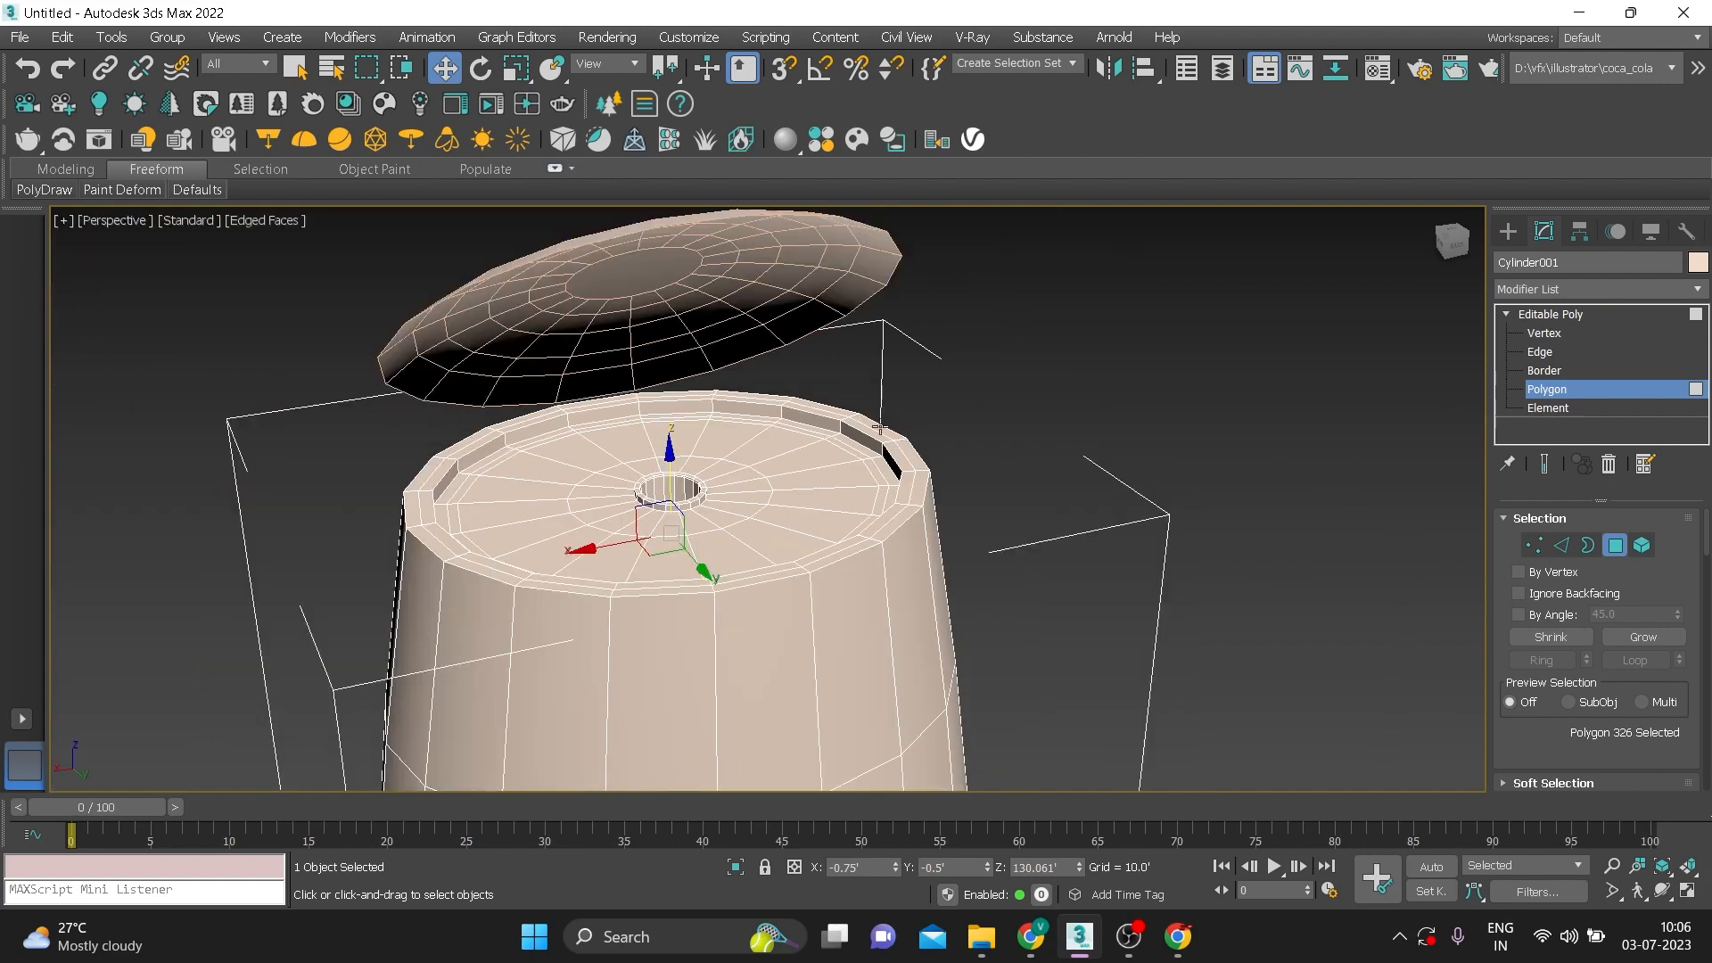
click(1559, 314)
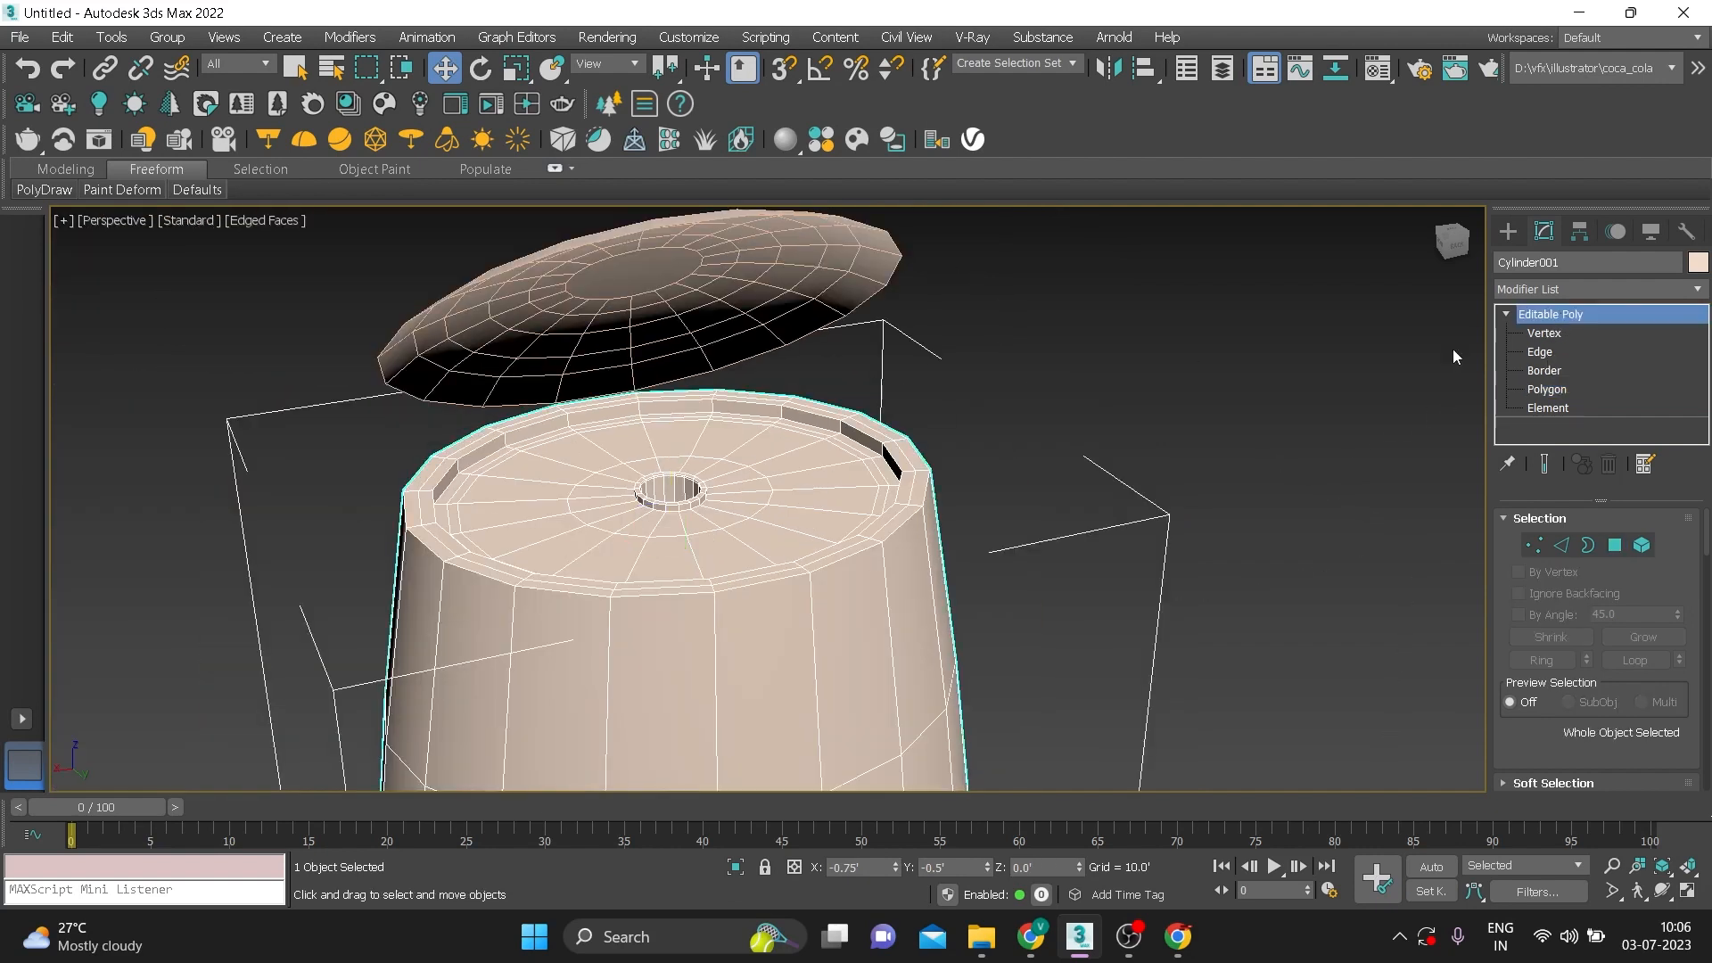
click(1453, 350)
Select the central polygon of the cap and inset it twice by scaling, the first time to 48%
click(752, 294)
click(1506, 314)
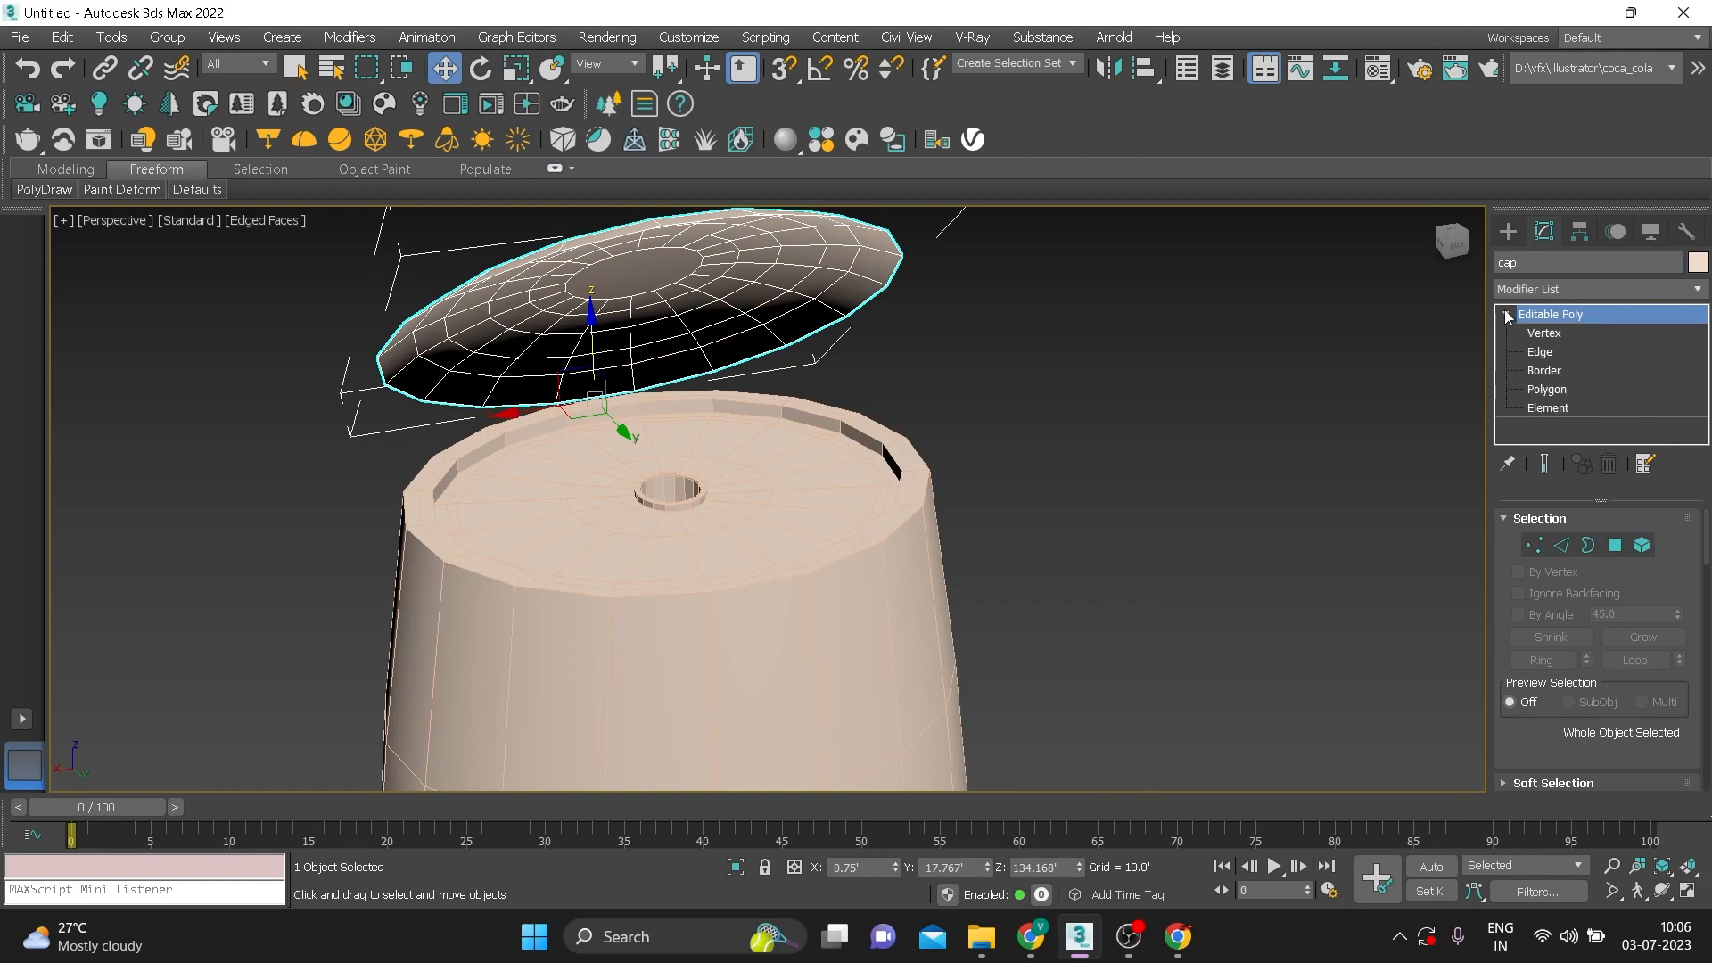
click(1545, 391)
click(642, 271)
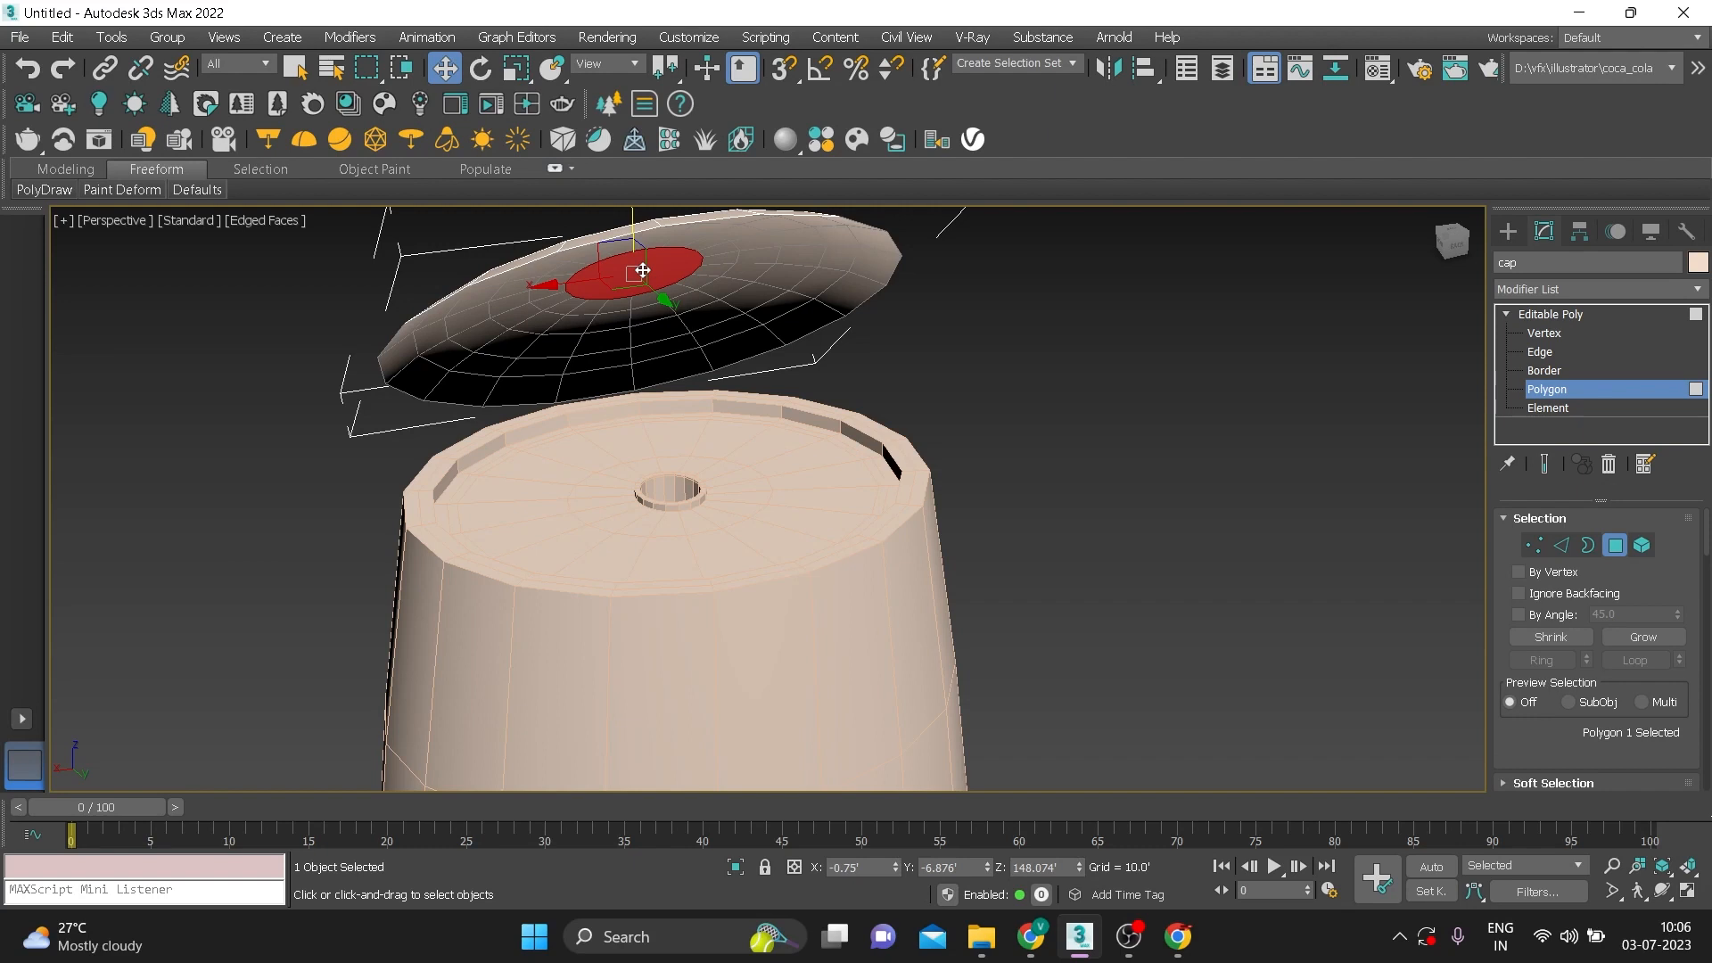
key(r)
drag(634, 264, 622, 363)
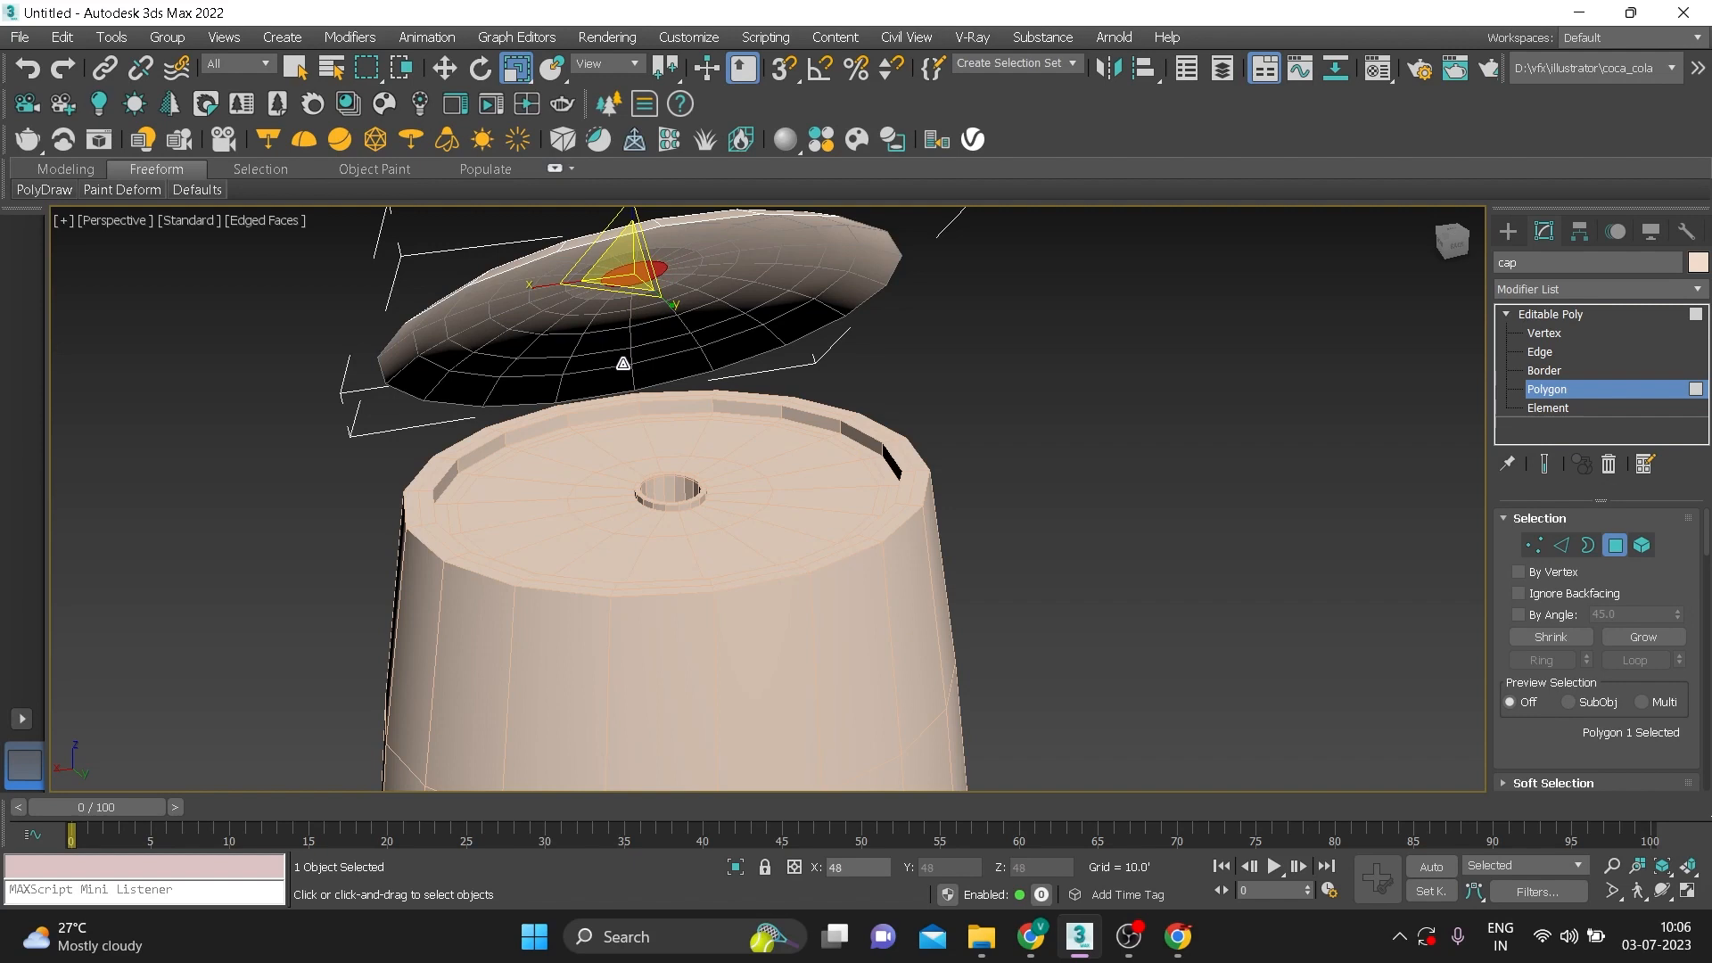
drag(628, 270, 628, 288)
Use the Local coordinate system to extrude the cap's small central polygon about 2.3' downward, forming a plug under the cap
key(w)
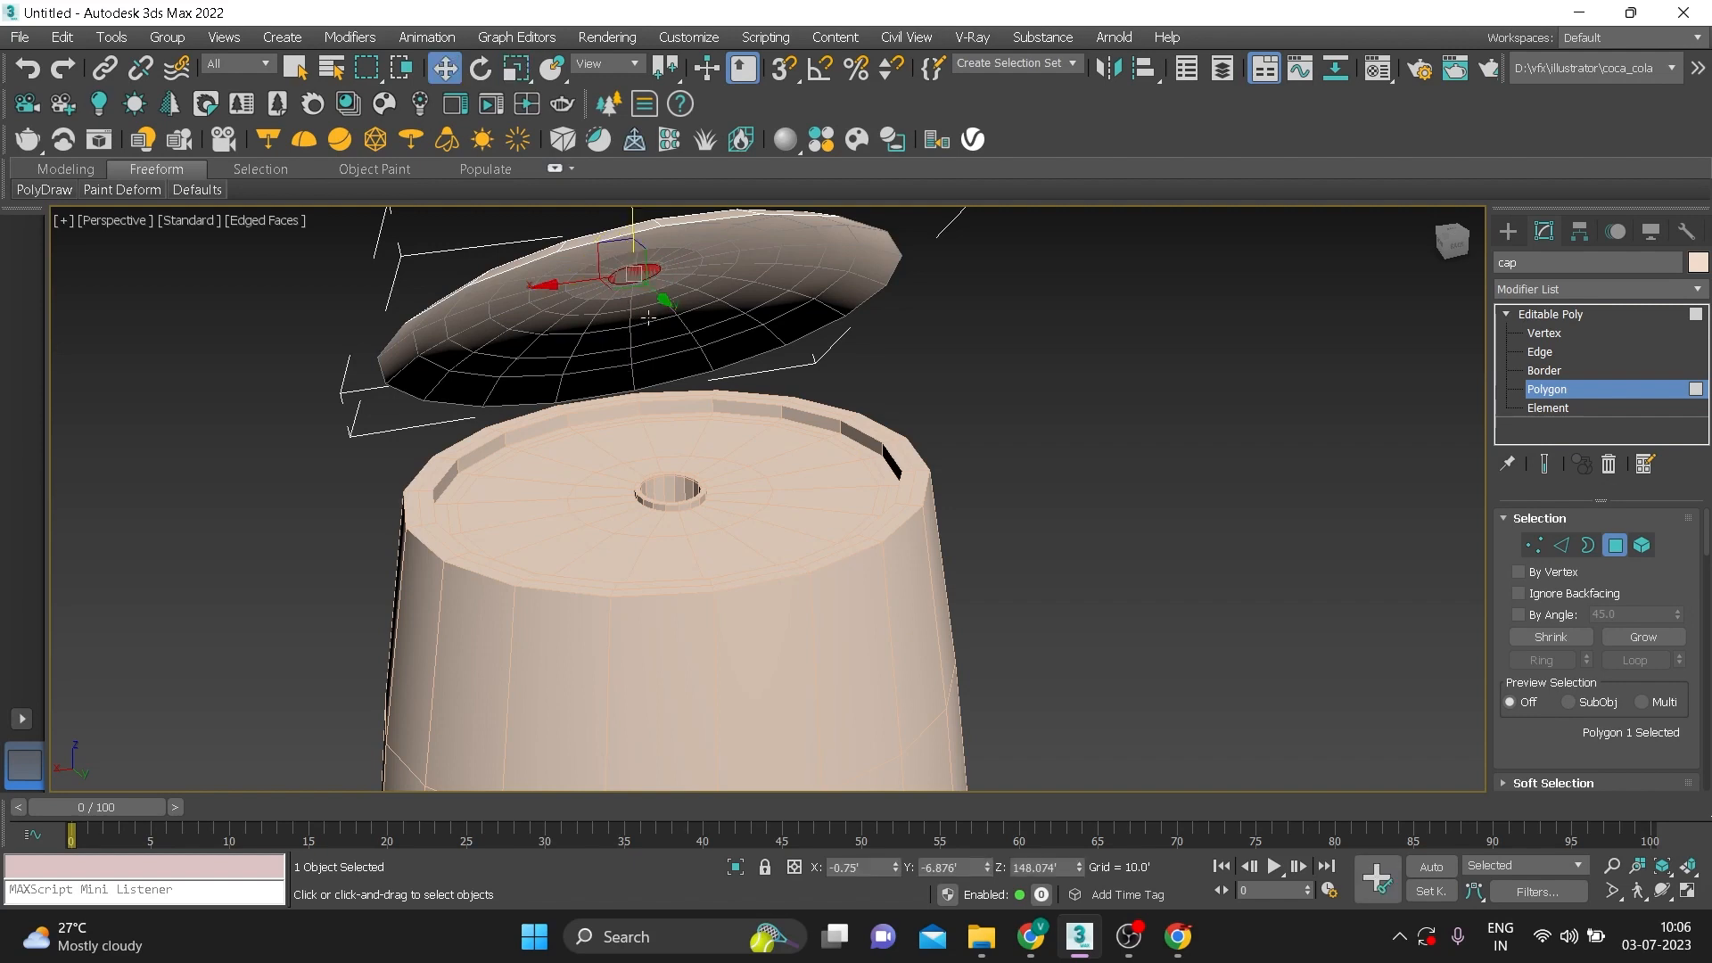
click(625, 65)
click(629, 140)
middle_drag(638, 261, 631, 326)
shift+drag(616, 290, 624, 319)
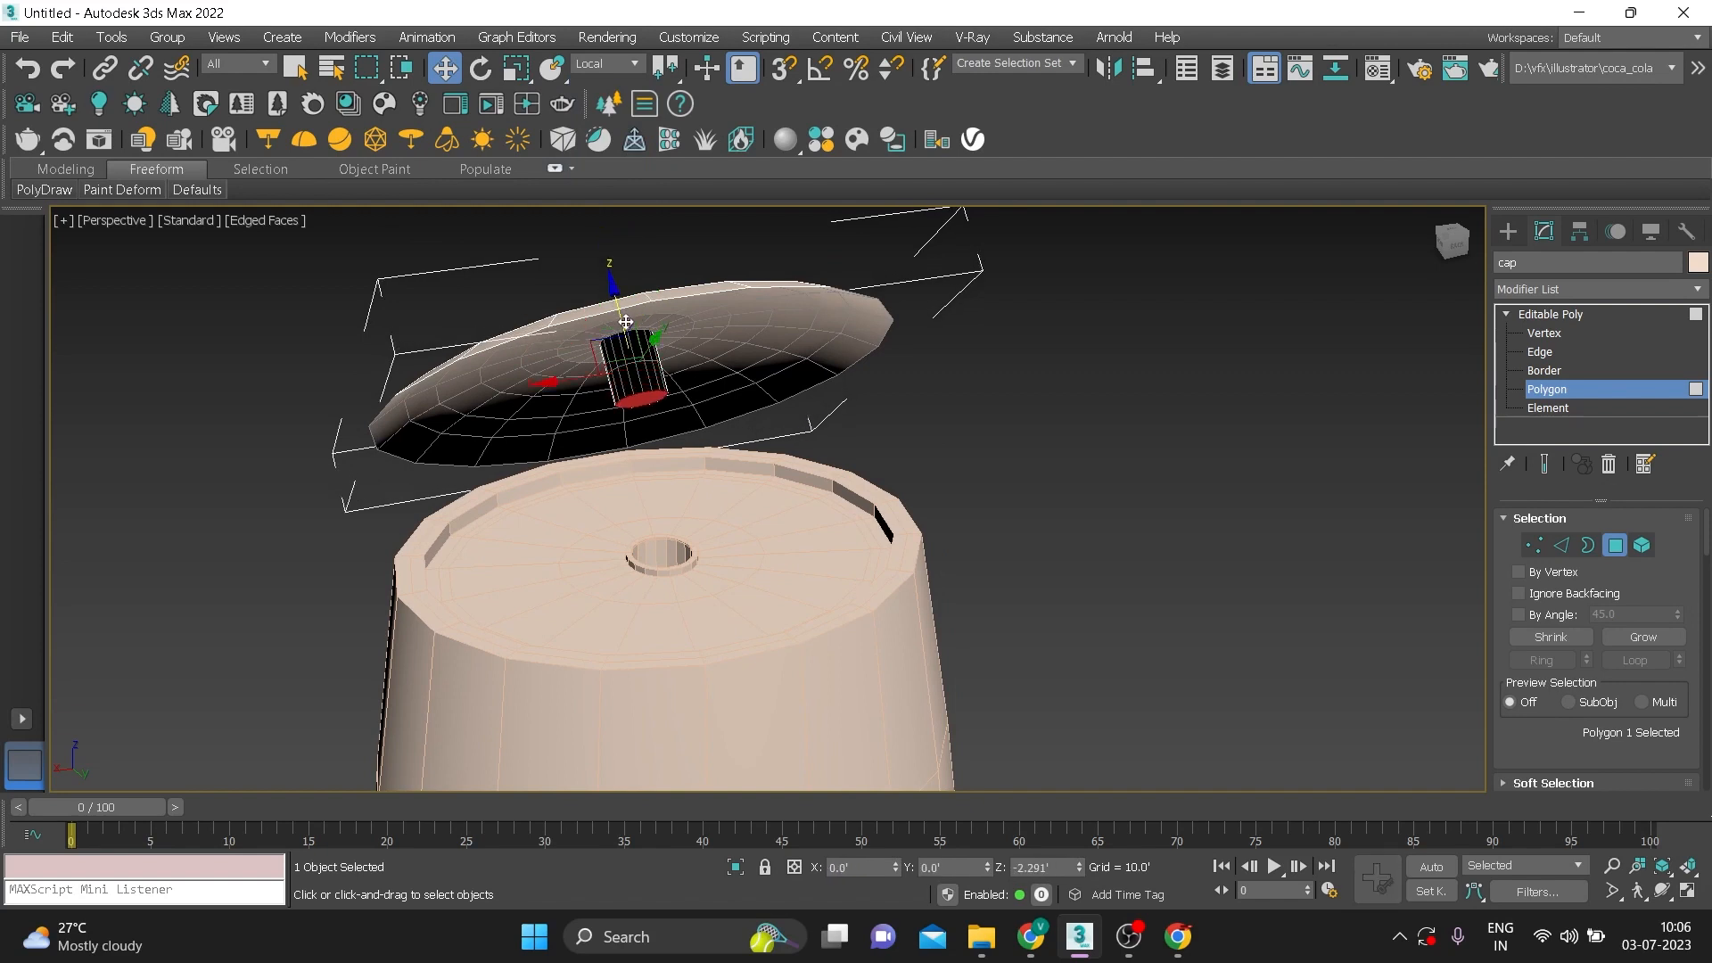
Inset the end polygon of the plug by scaling it inward, forming a narrow rim around the plug's tip
key(r)
scroll(680, 419, up, 3)
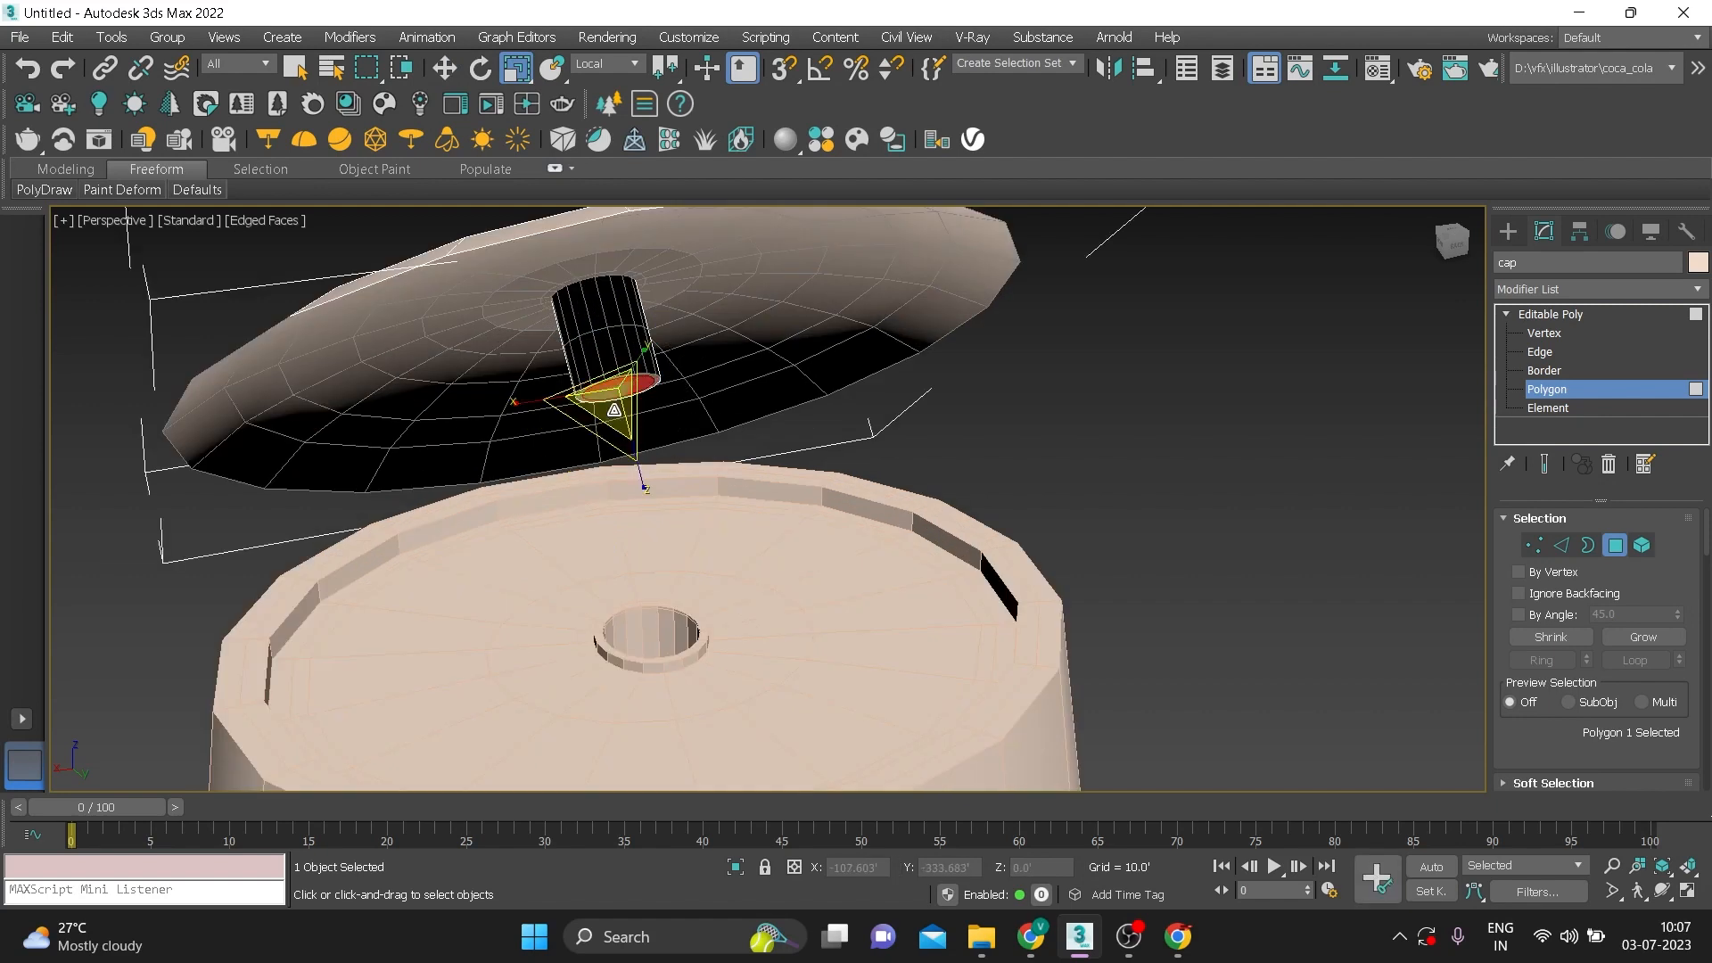
key(w)
scroll(743, 412, up, 10)
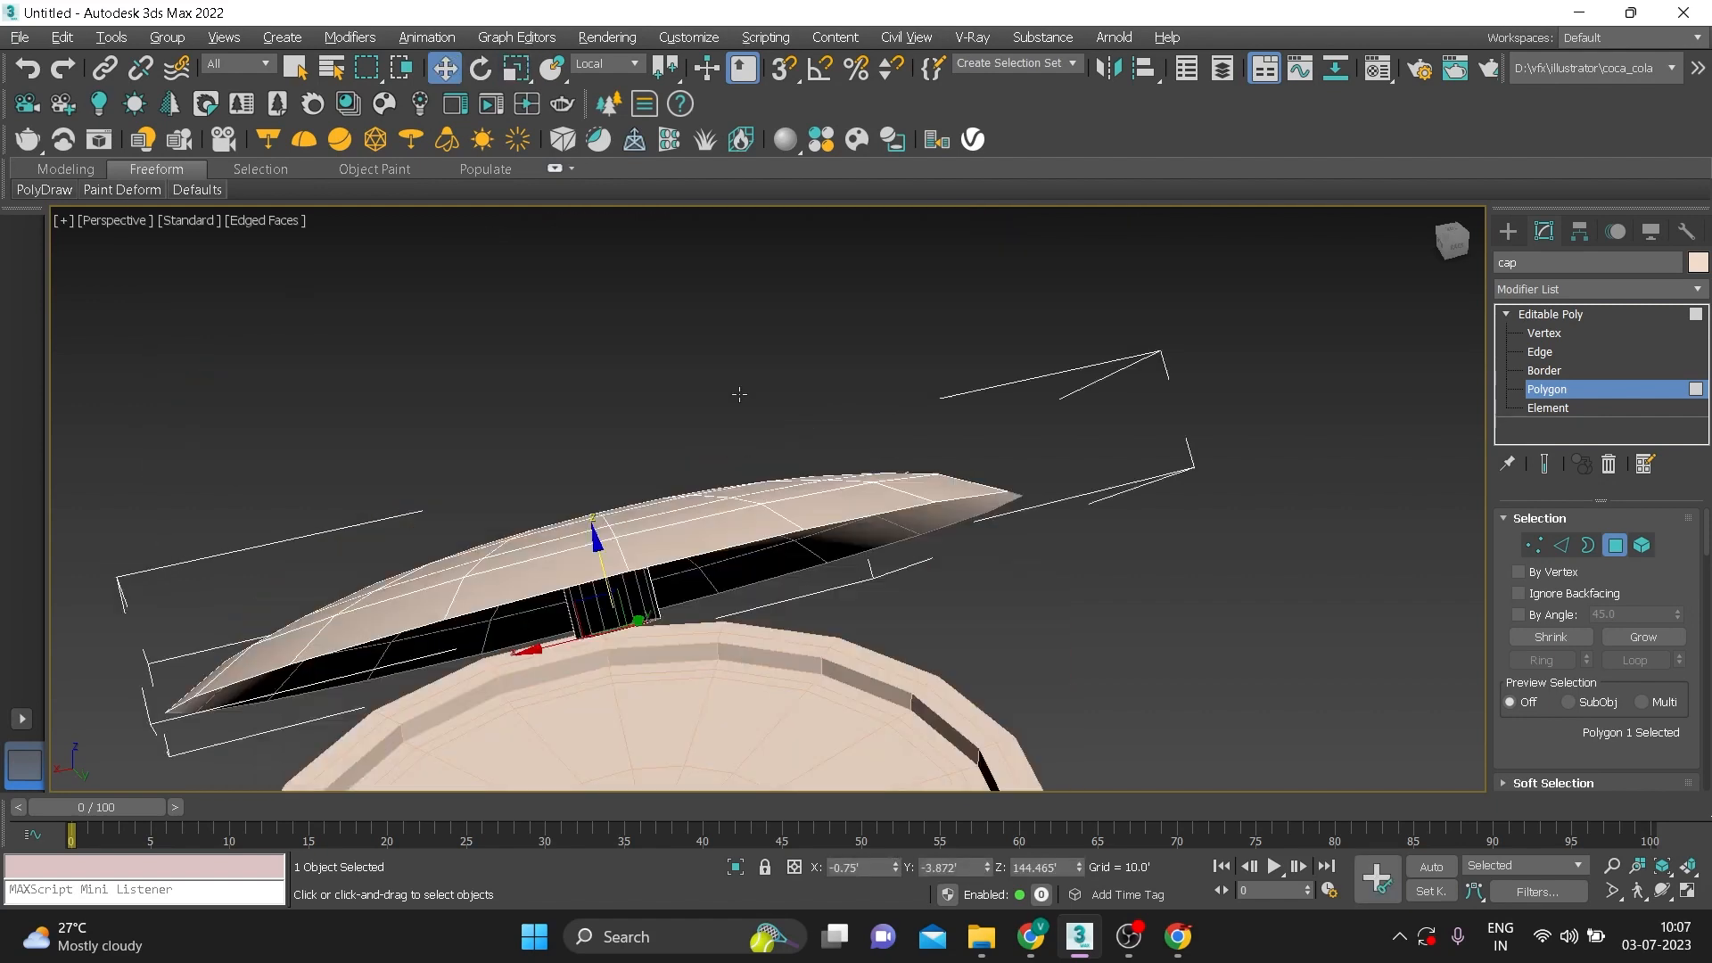
Select the edge loop around the hole on the cap's outer face, where the hollow of the plug begins
scroll(754, 511, down, 5)
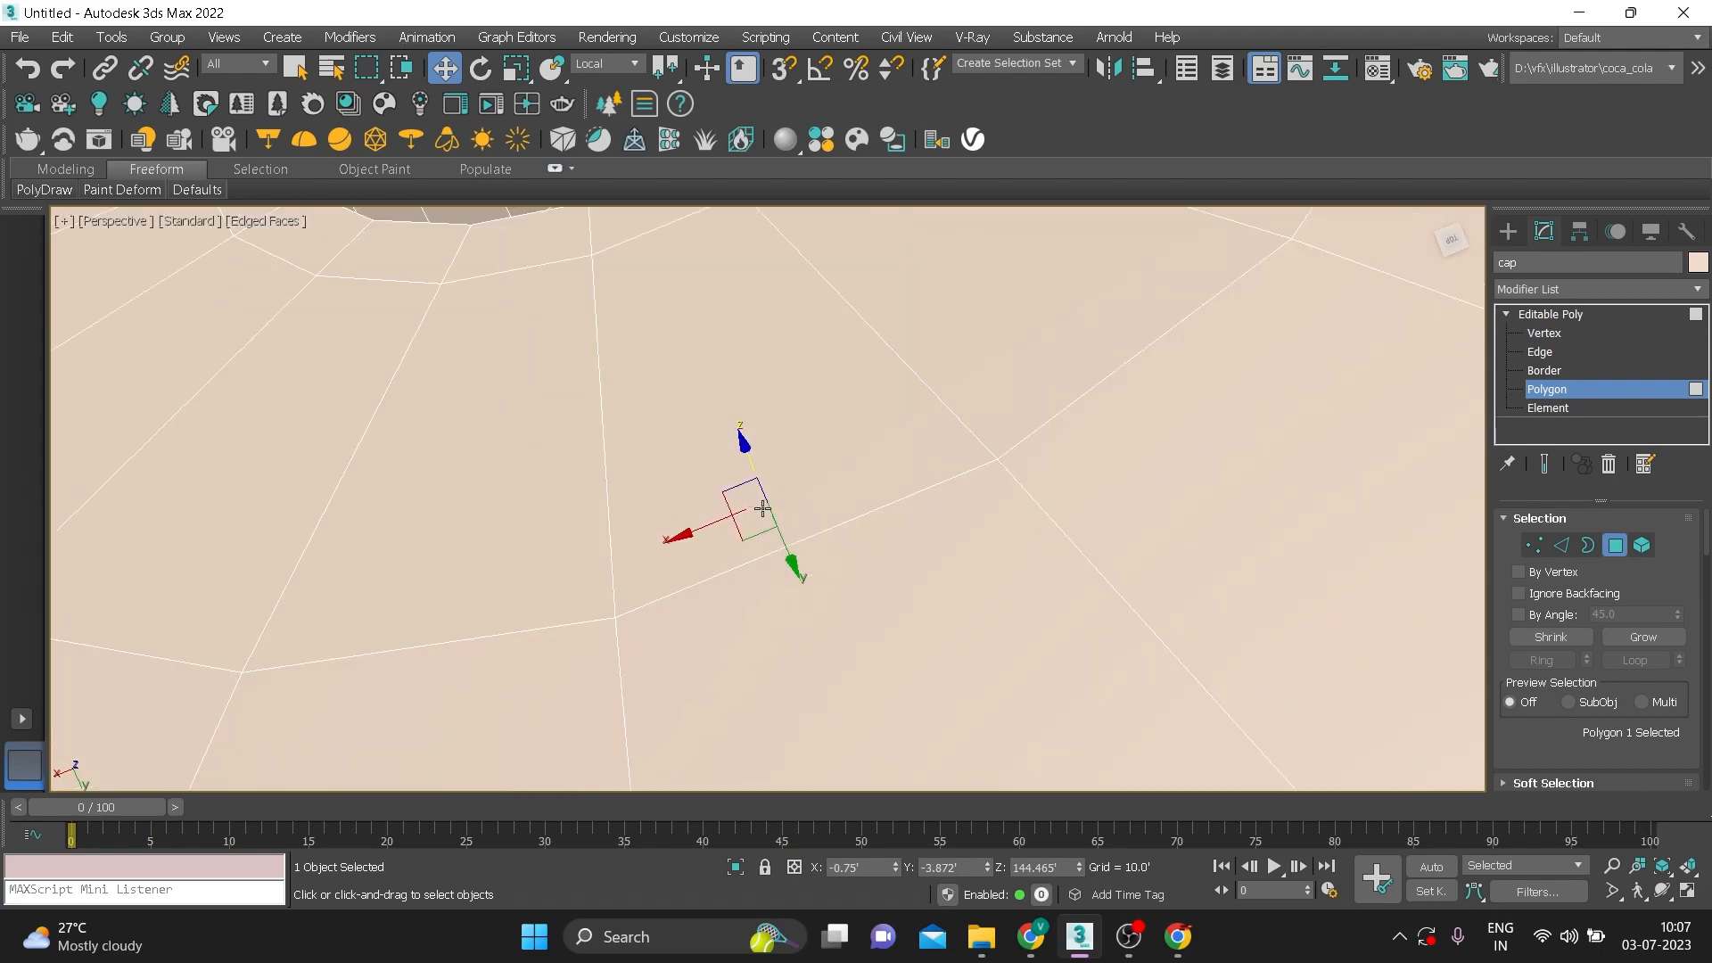
alt+middle_drag(754, 511, 889, 373)
scroll(796, 406, down, 5)
alt+middle_drag(993, 358, 939, 435)
scroll(865, 438, up, 4)
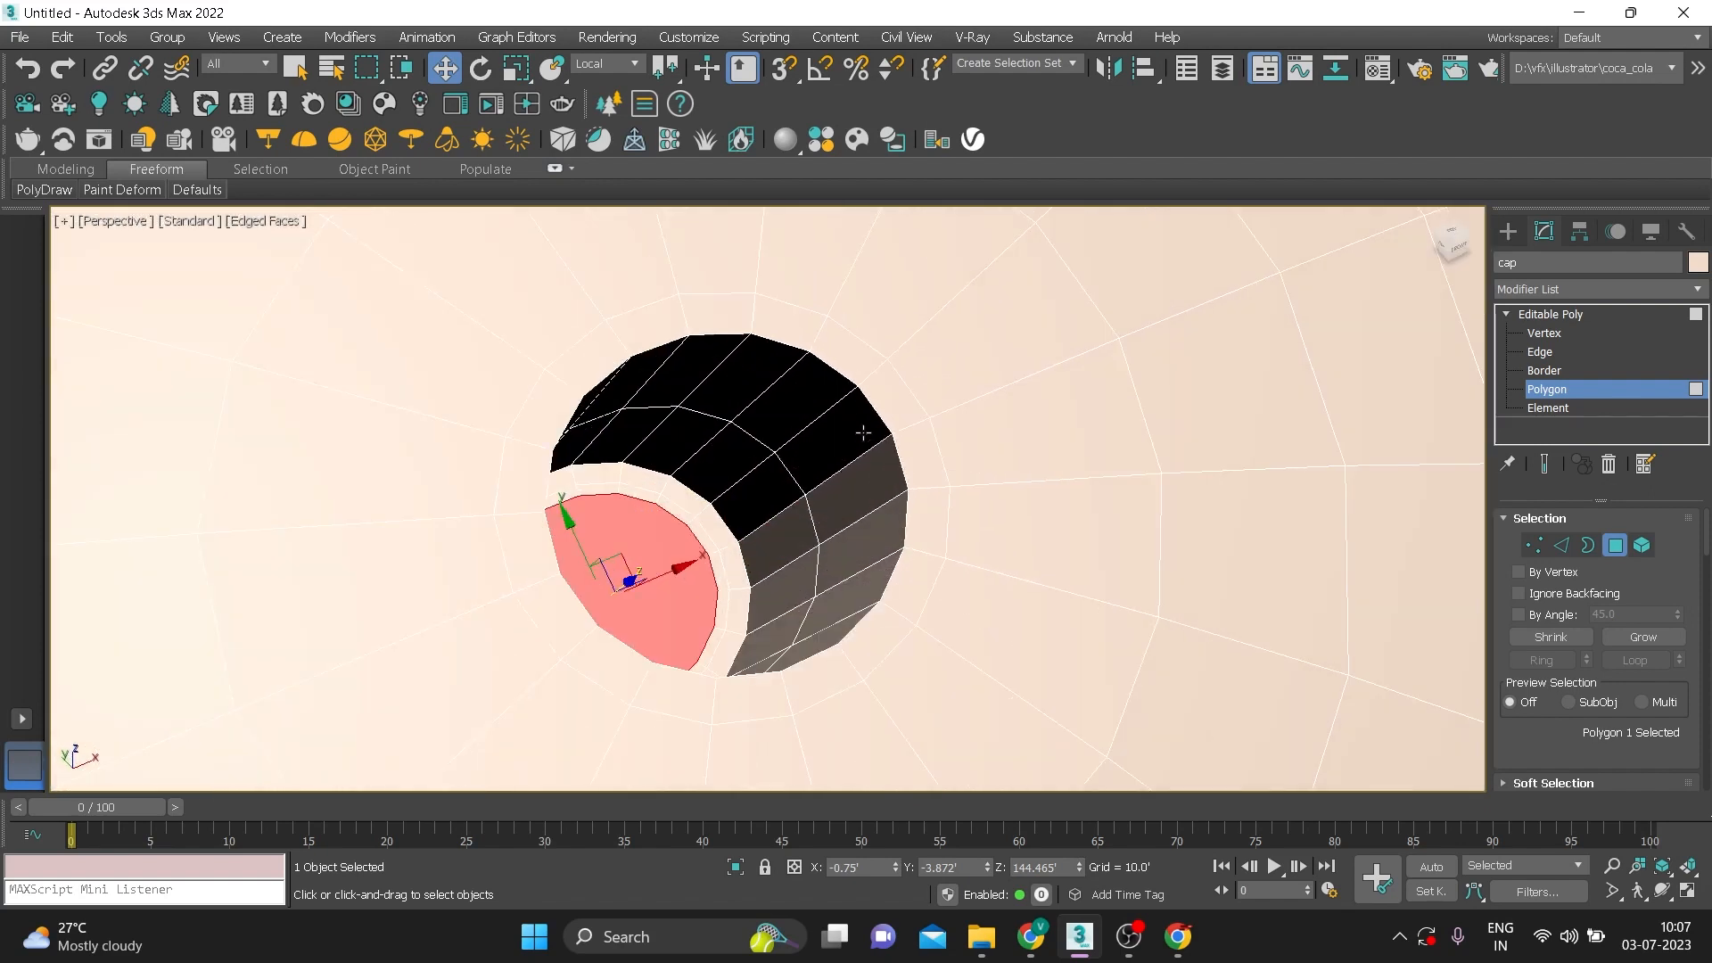
click(1543, 351)
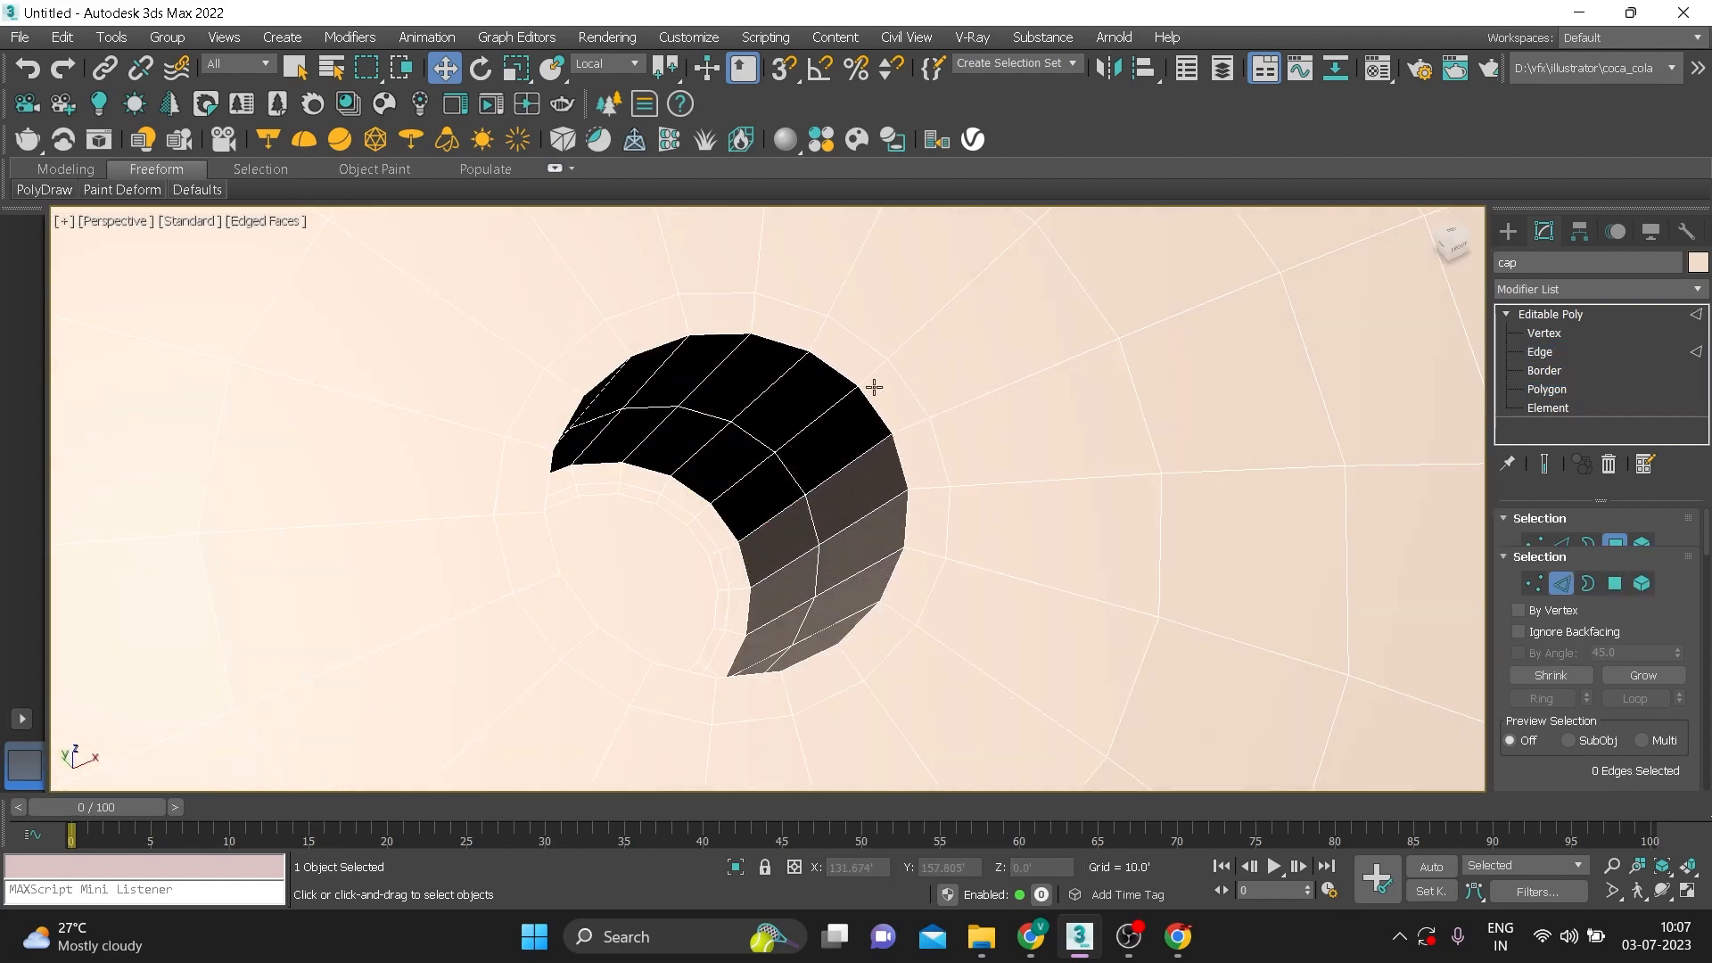
click(842, 379)
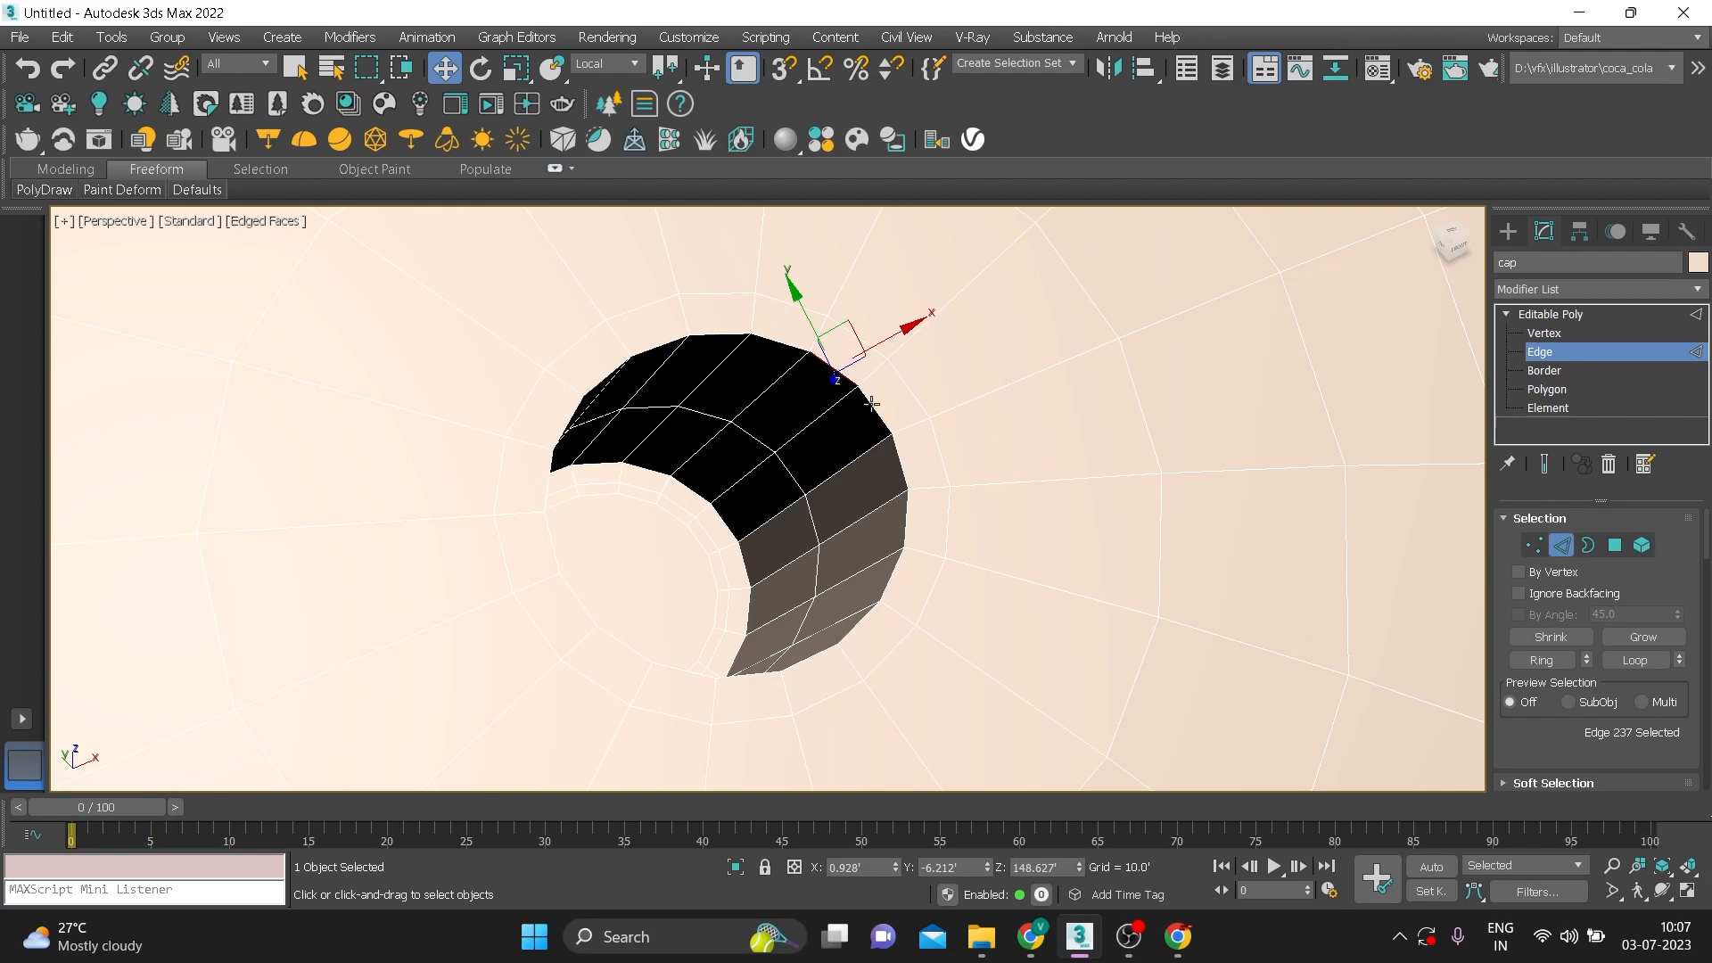
double_click(871, 404)
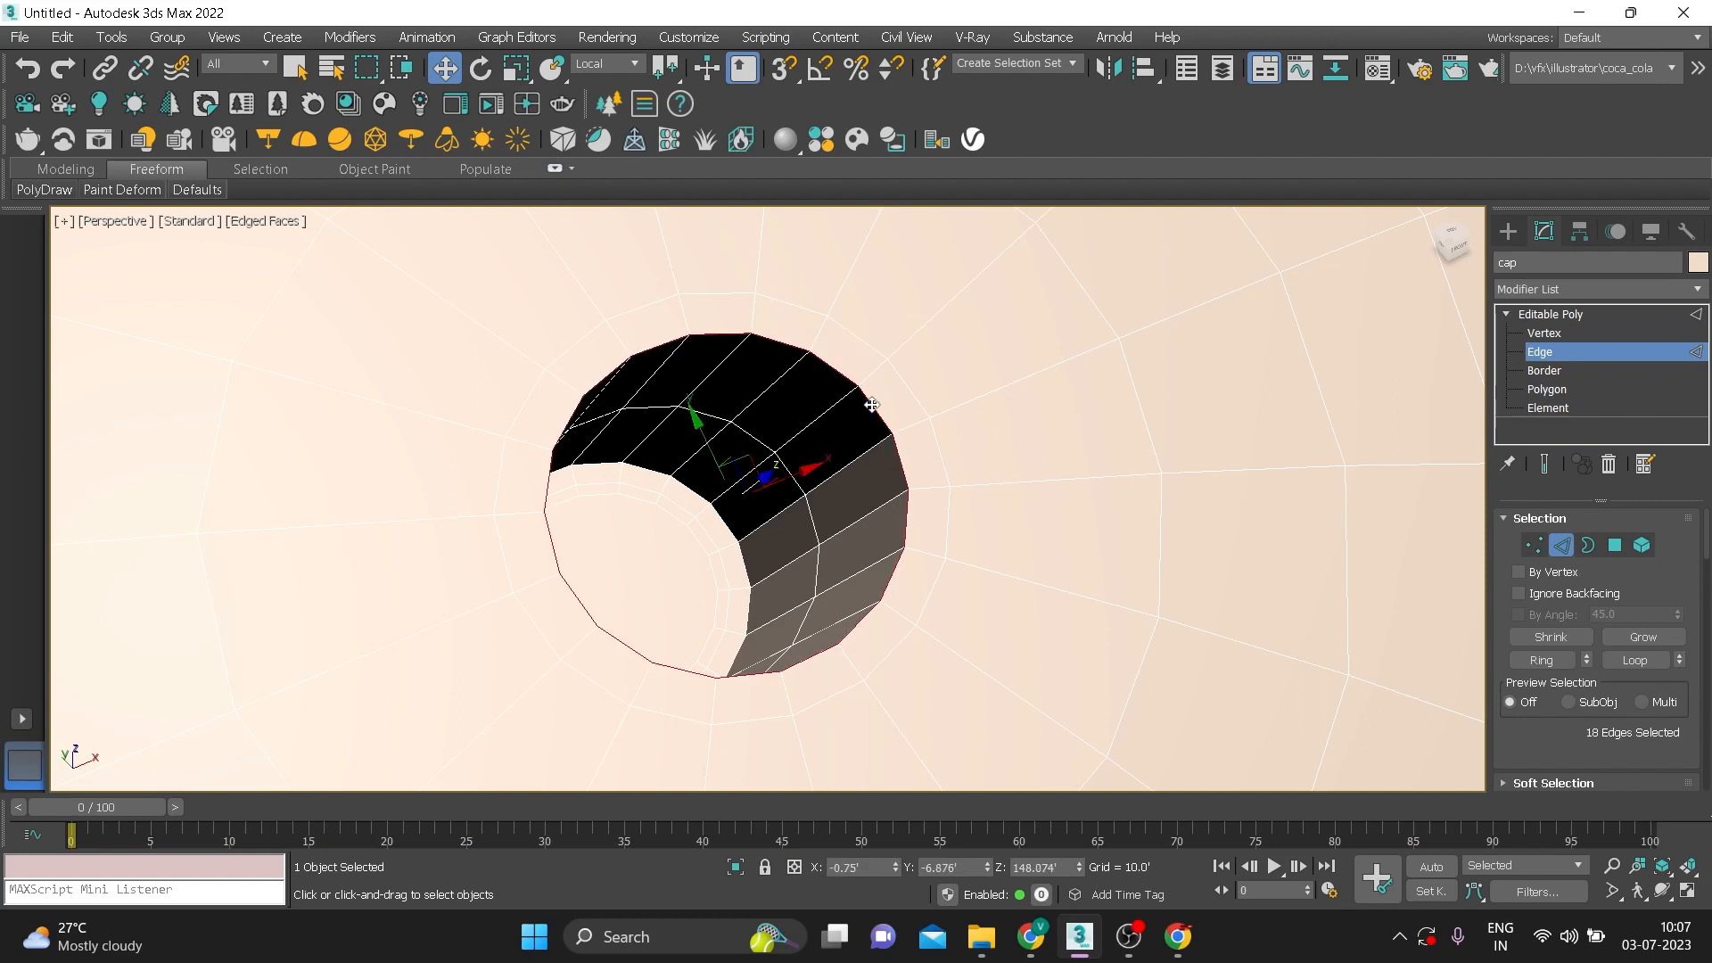
Chamfer the selected edge loop by about 0.041' with 0 segments and the Open option enabled, splitting the plug from the dome
right_click(864, 395)
click(682, 535)
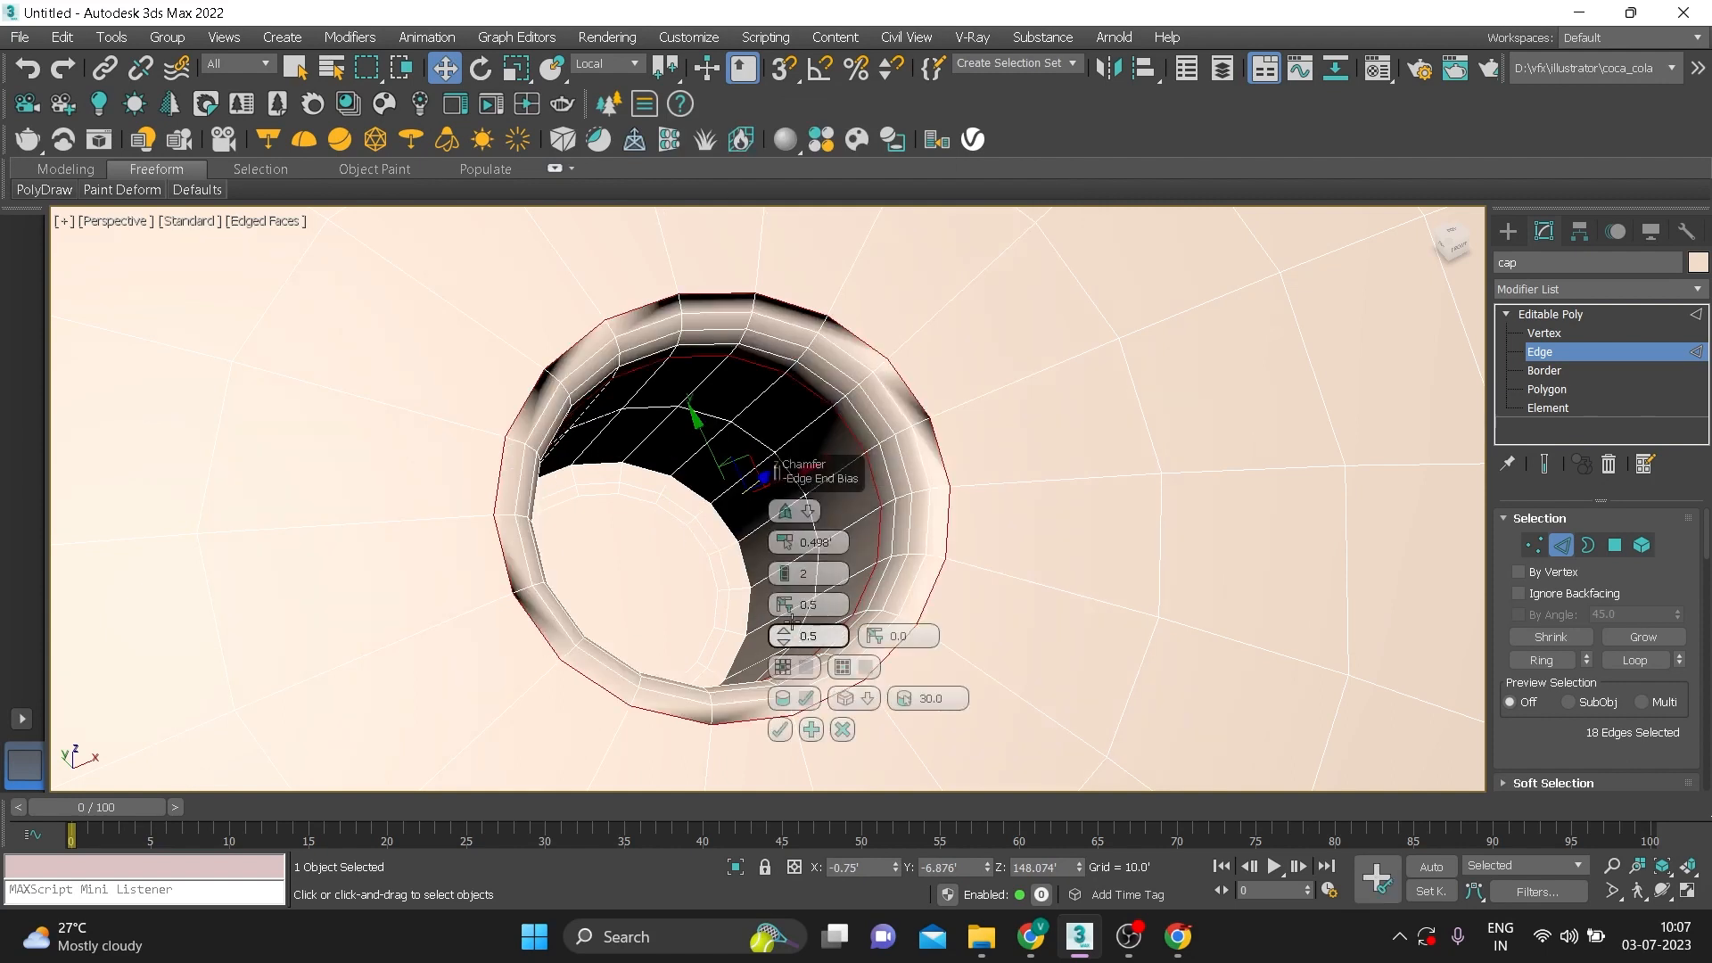
drag(787, 578, 789, 608)
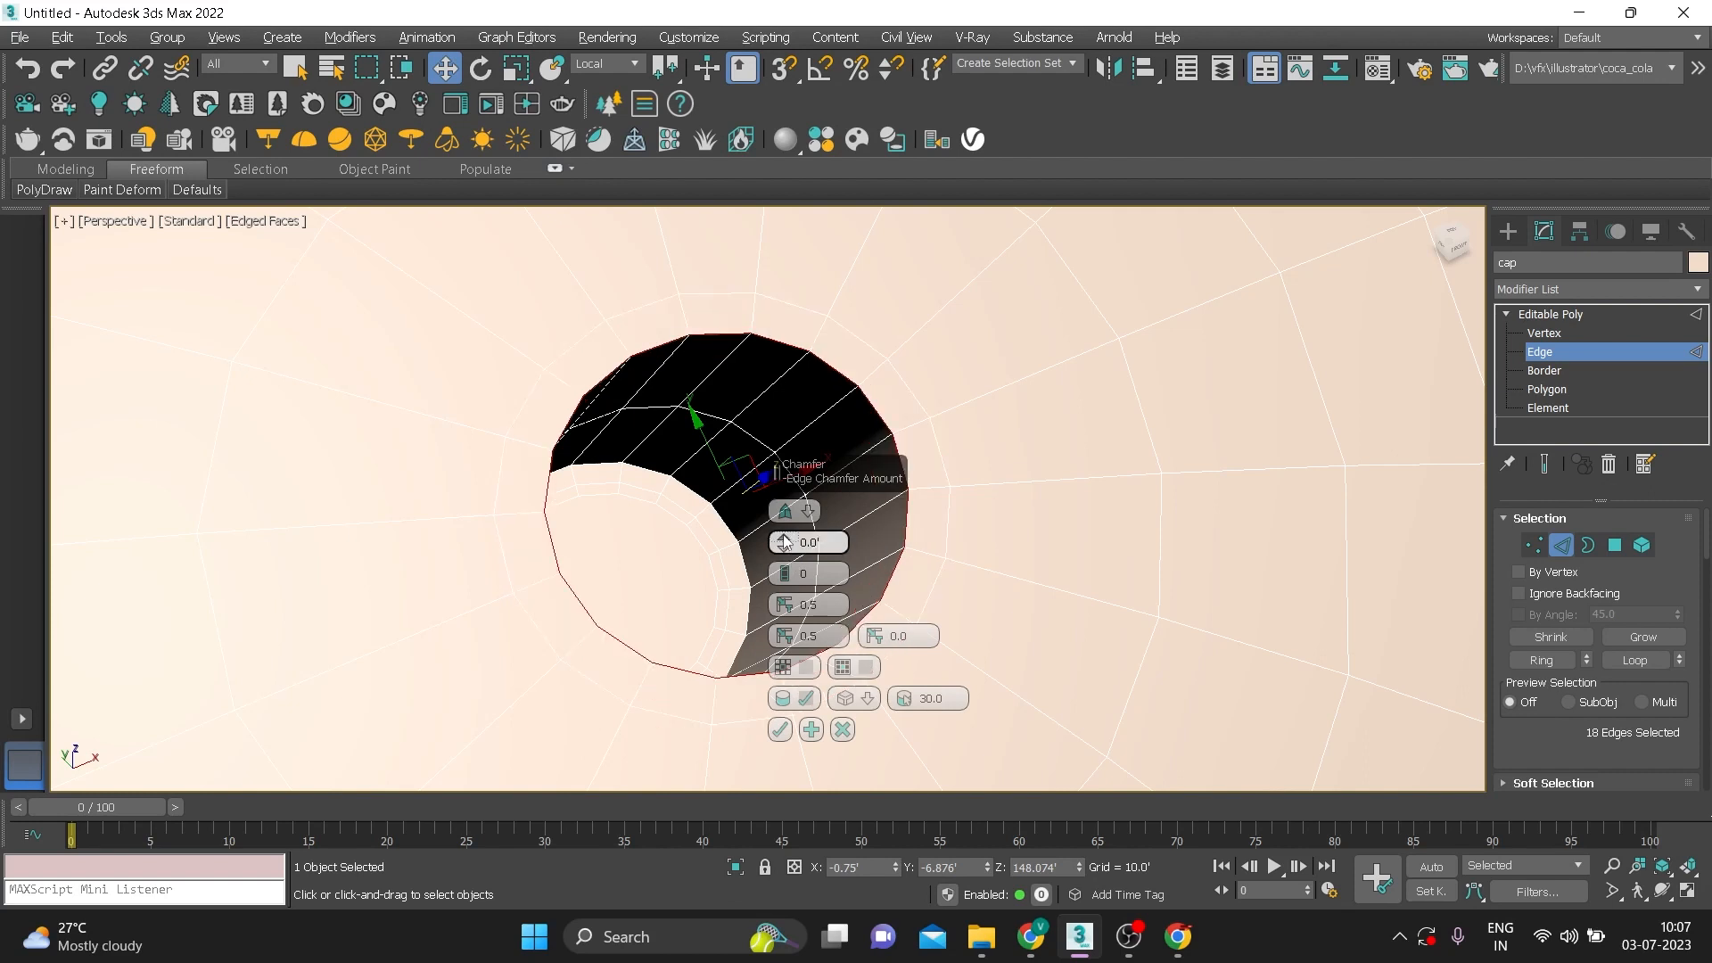
drag(782, 525, 793, 521)
click(808, 669)
click(809, 670)
click(808, 668)
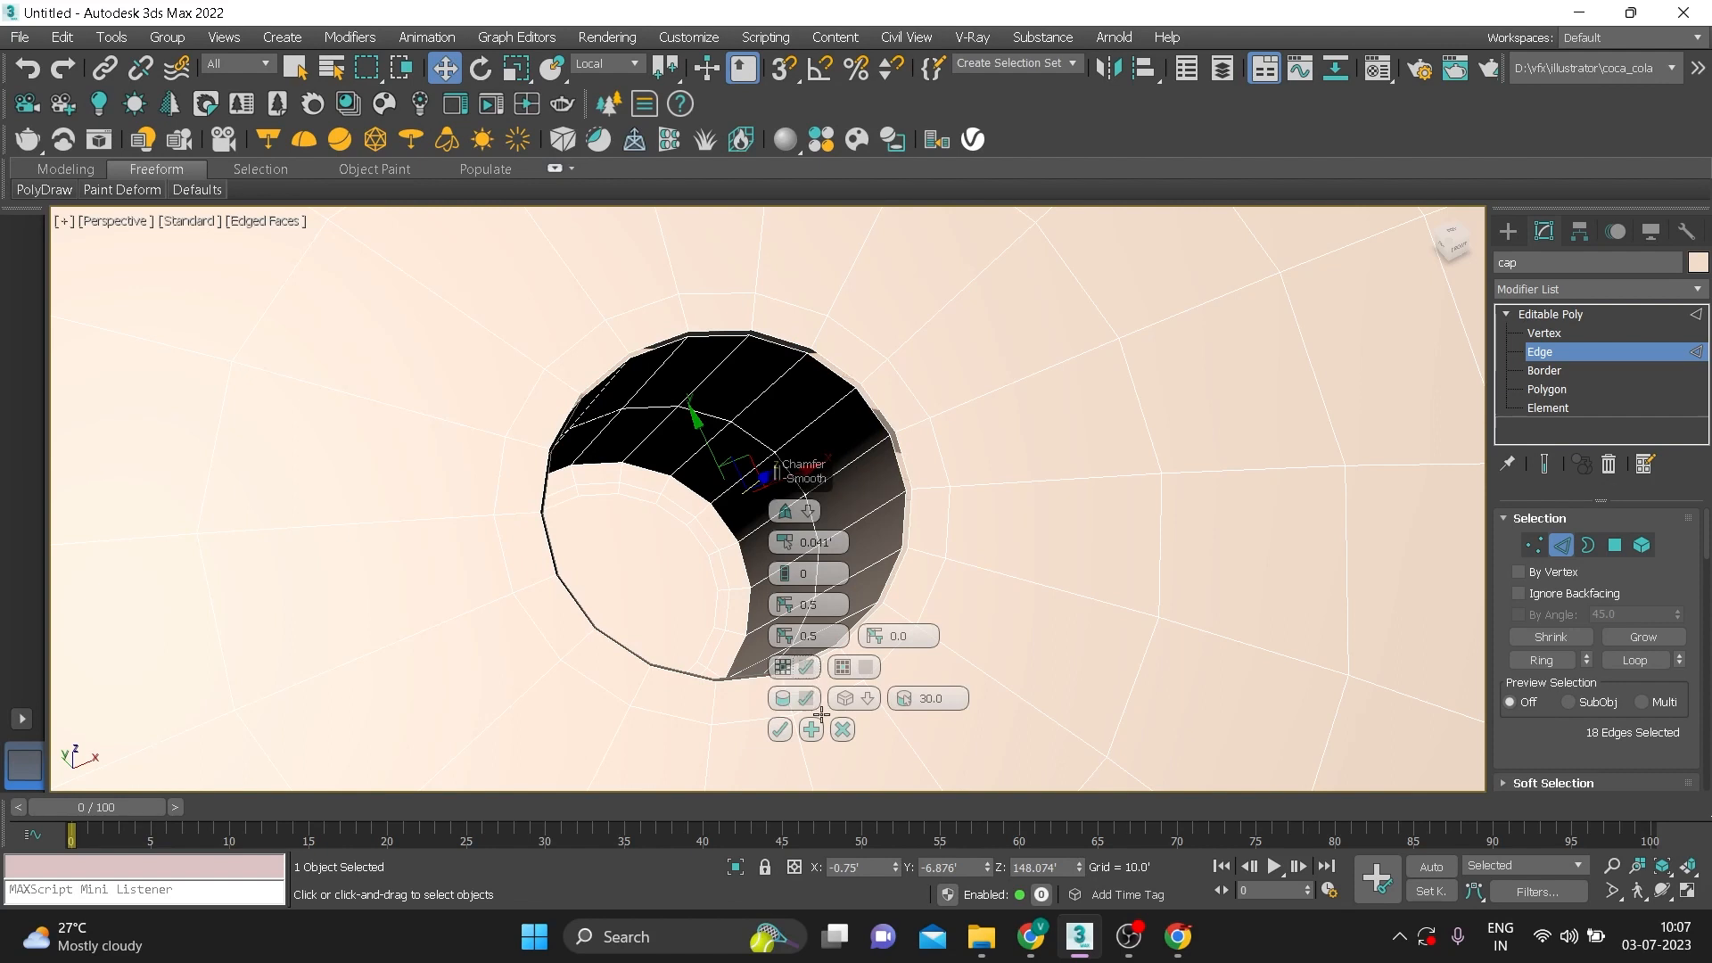
click(780, 729)
click(833, 388)
Cap both open borders at the chamfered hole, closing the plug and the dome separately, and leave border editing
alt+middle_drag(833, 388, 923, 448)
scroll(864, 450, up, 5)
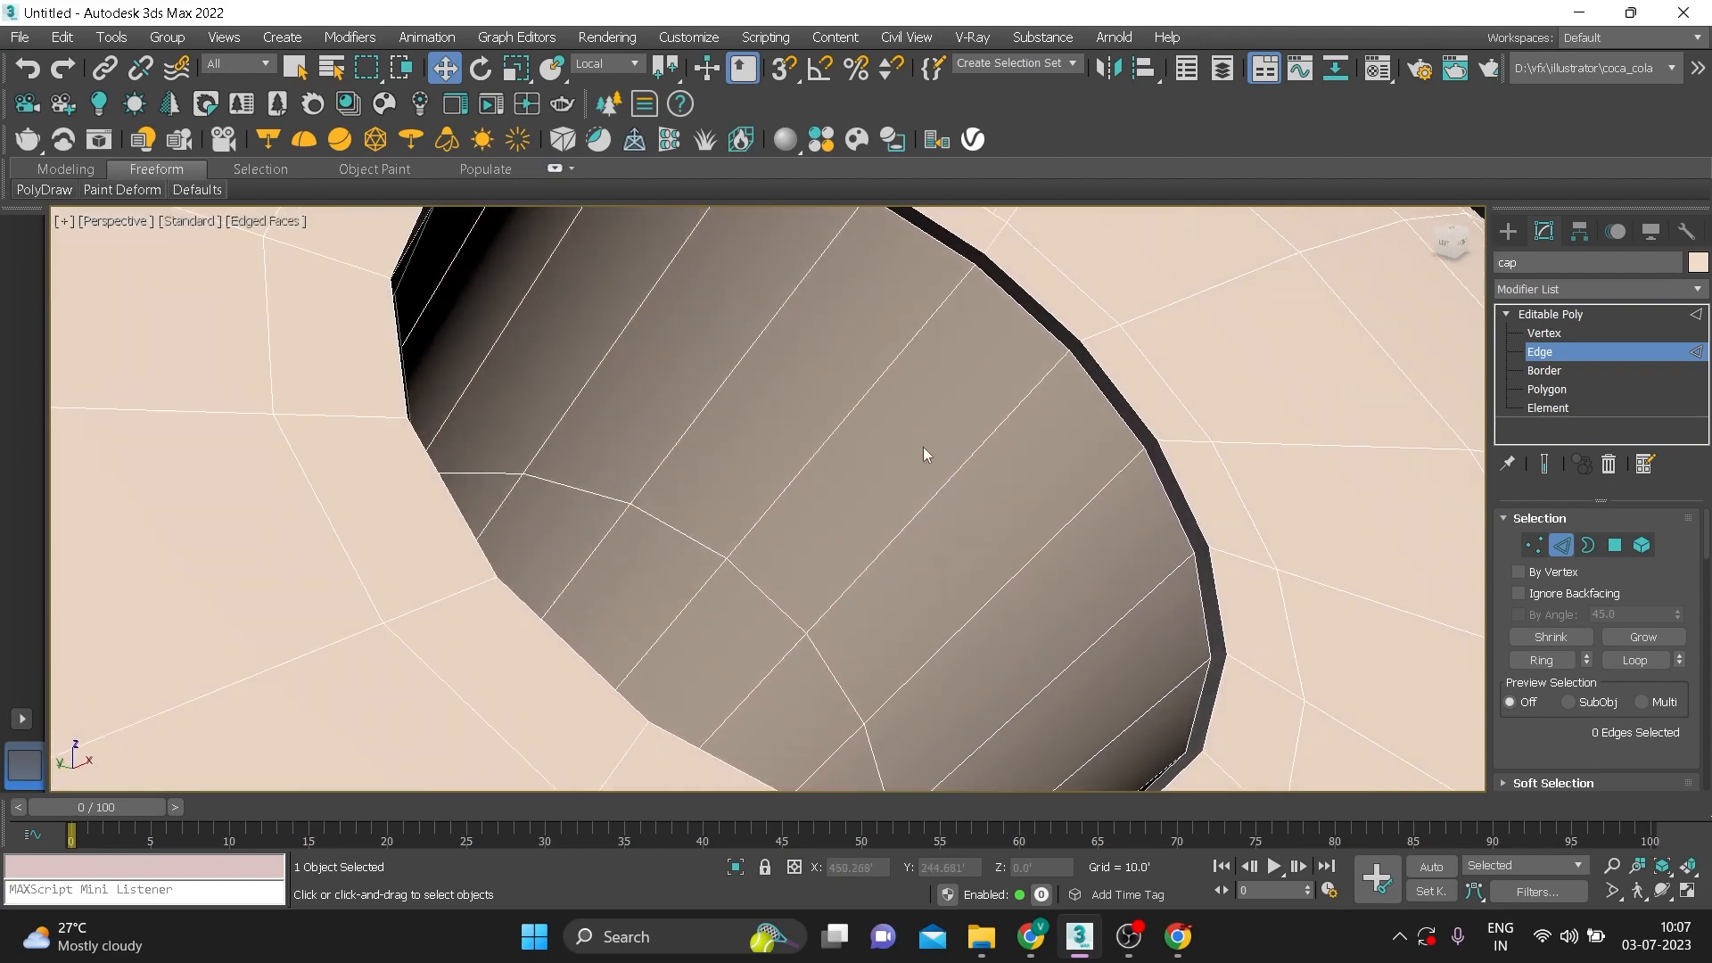
click(1545, 367)
click(1041, 332)
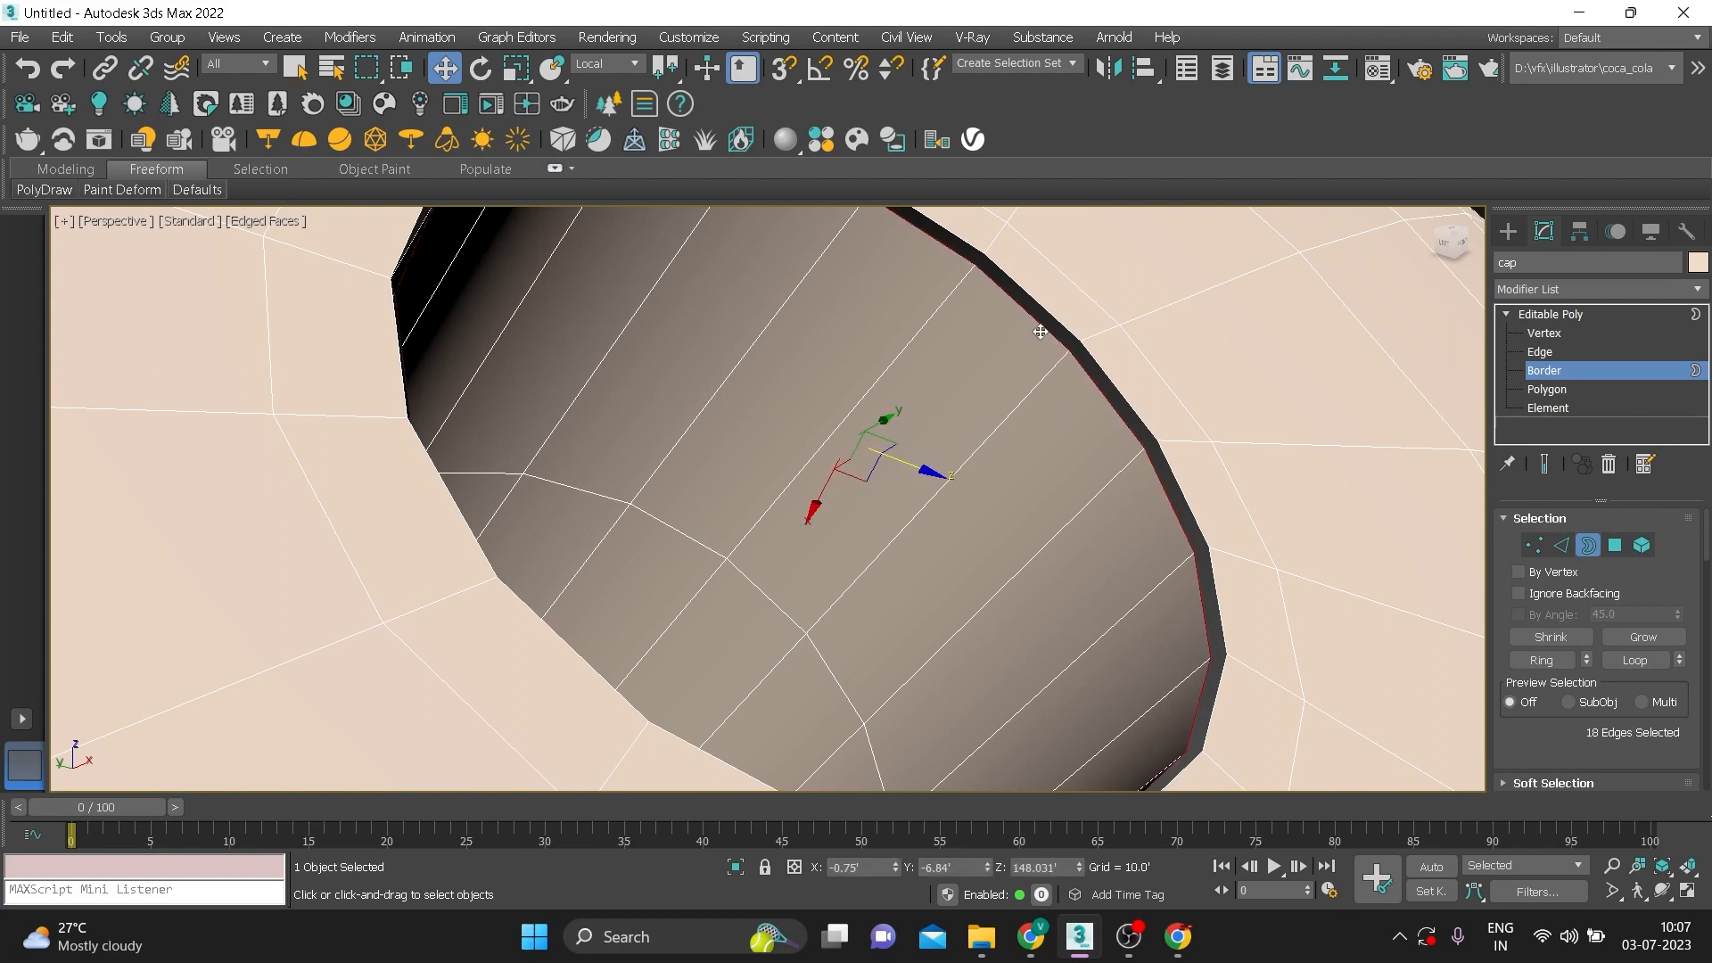
right_click(1038, 330)
click(1012, 381)
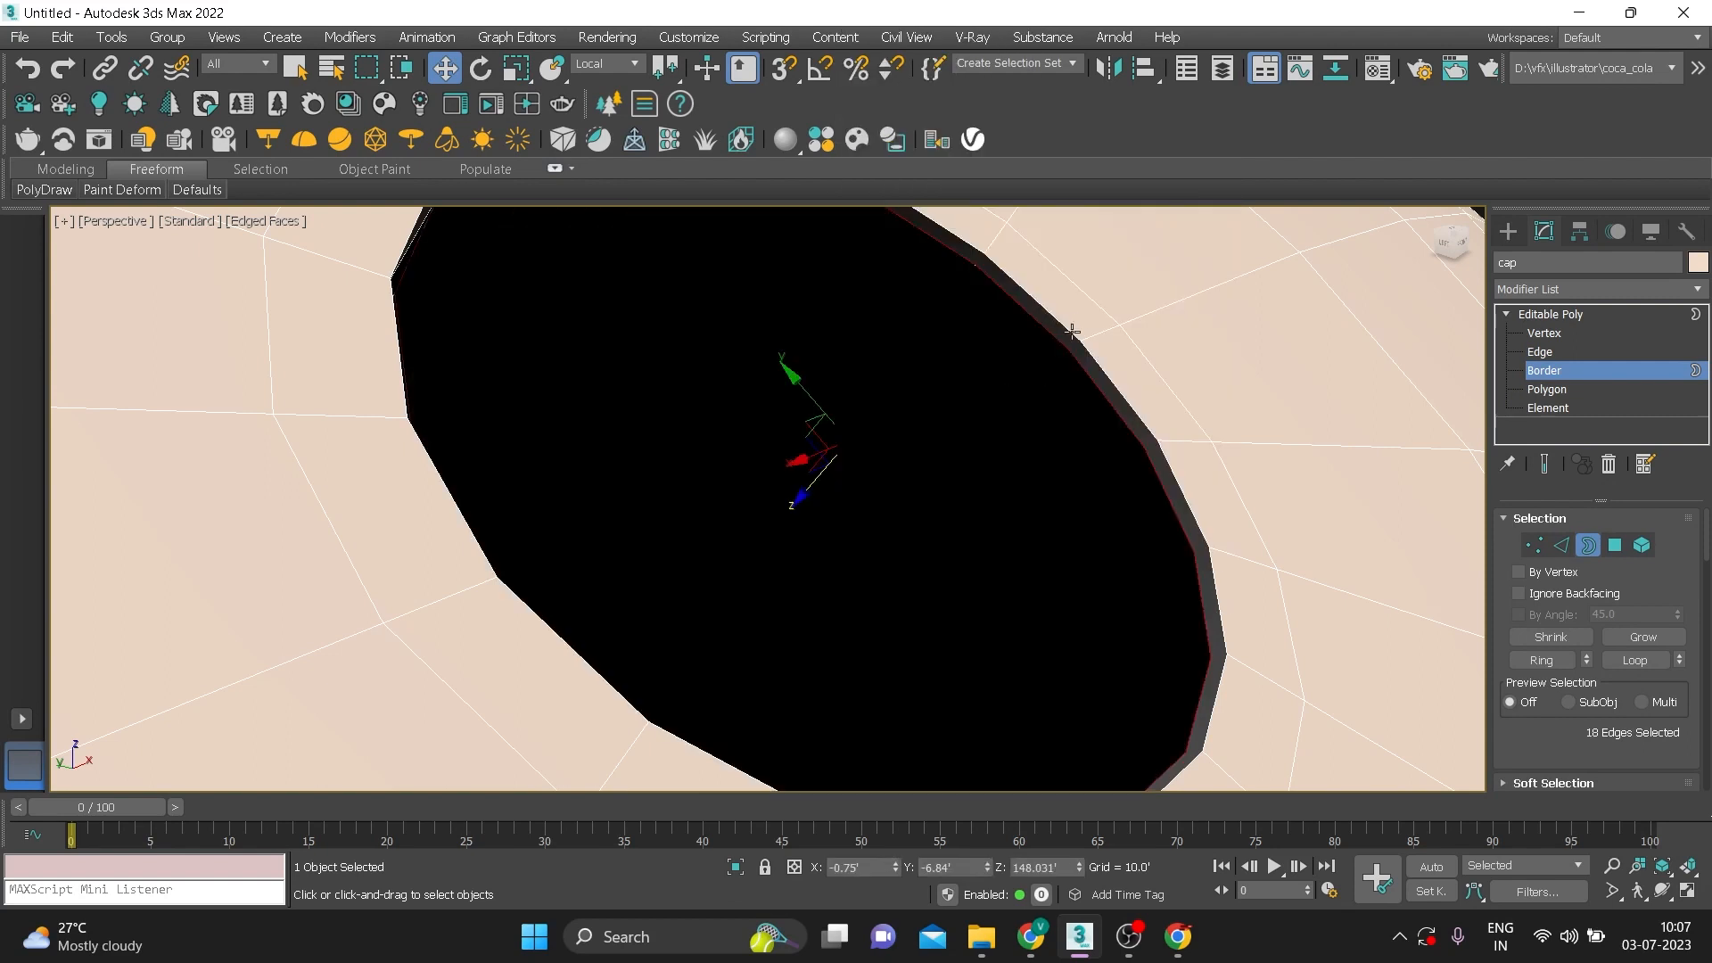
right_click(1063, 321)
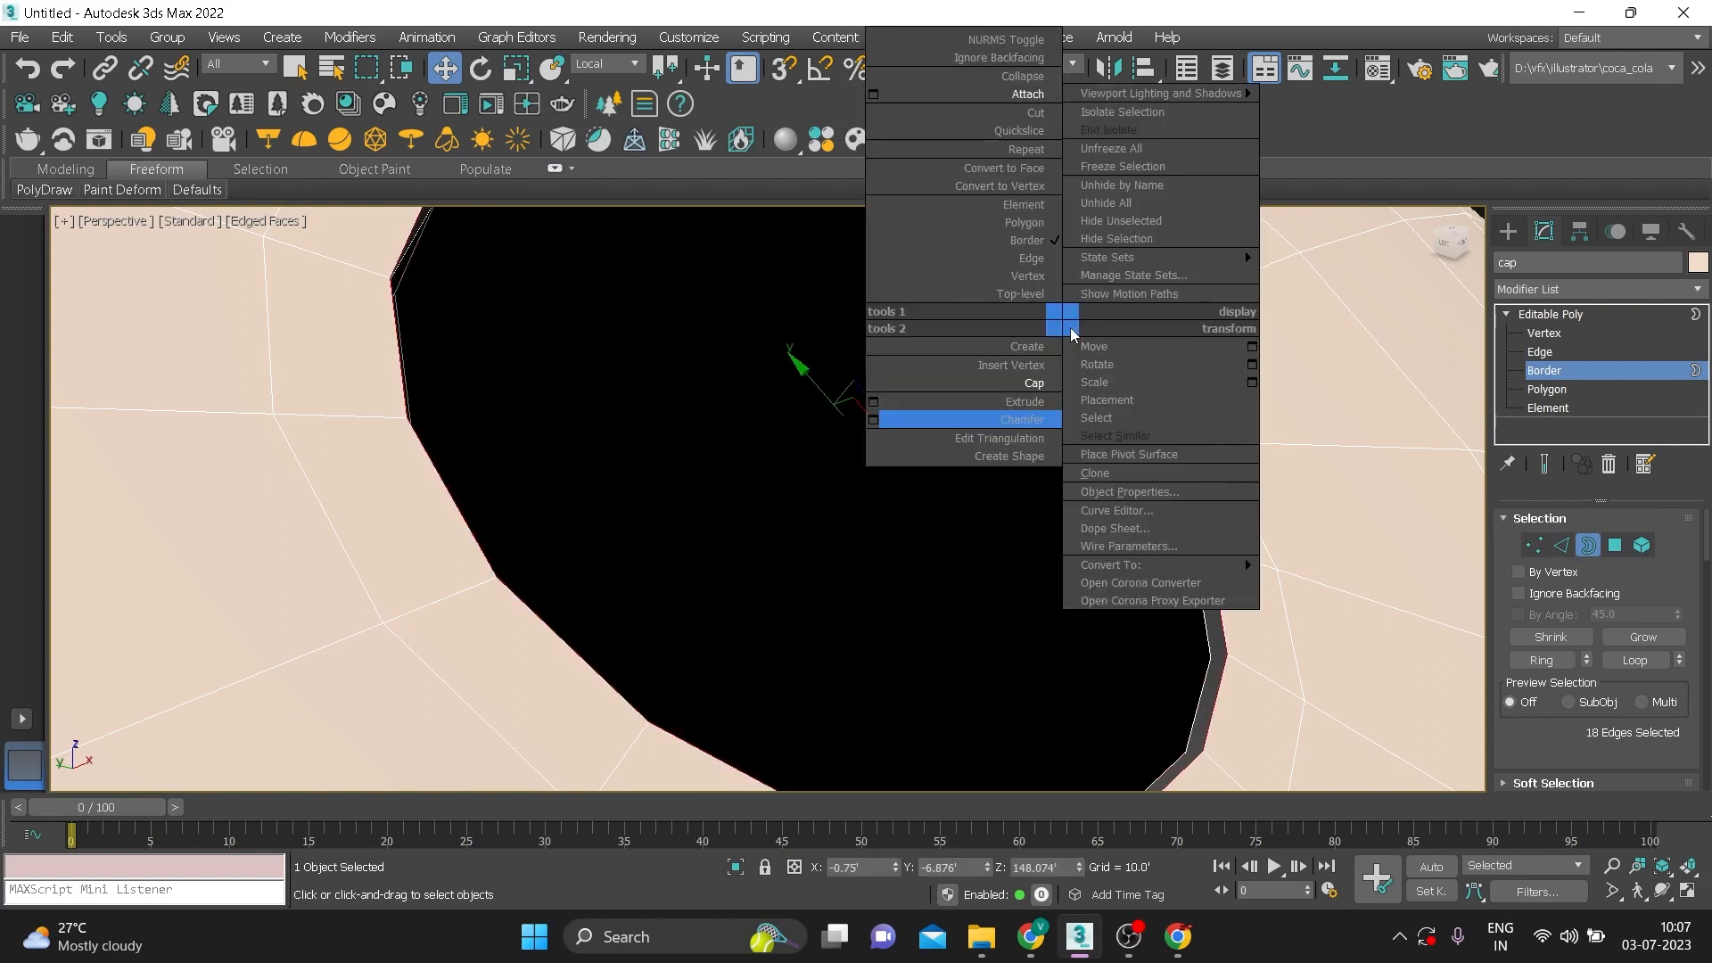
click(1032, 383)
scroll(1053, 389, down, 5)
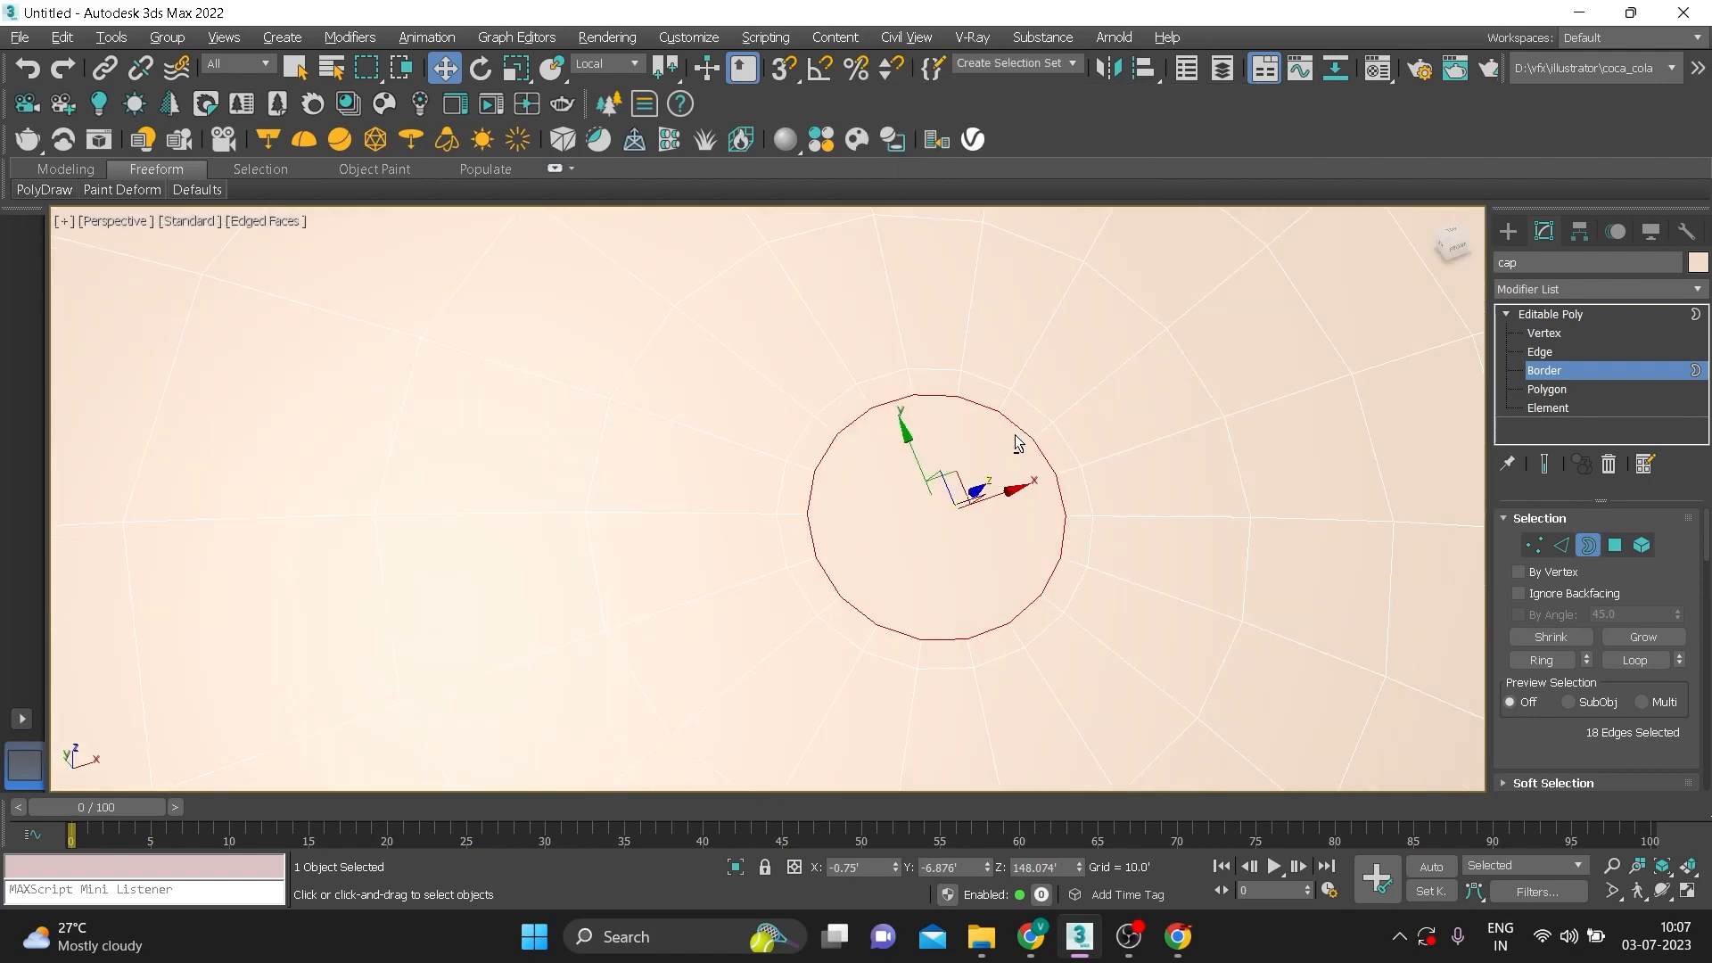
alt+middle_drag(1292, 397, 1149, 413)
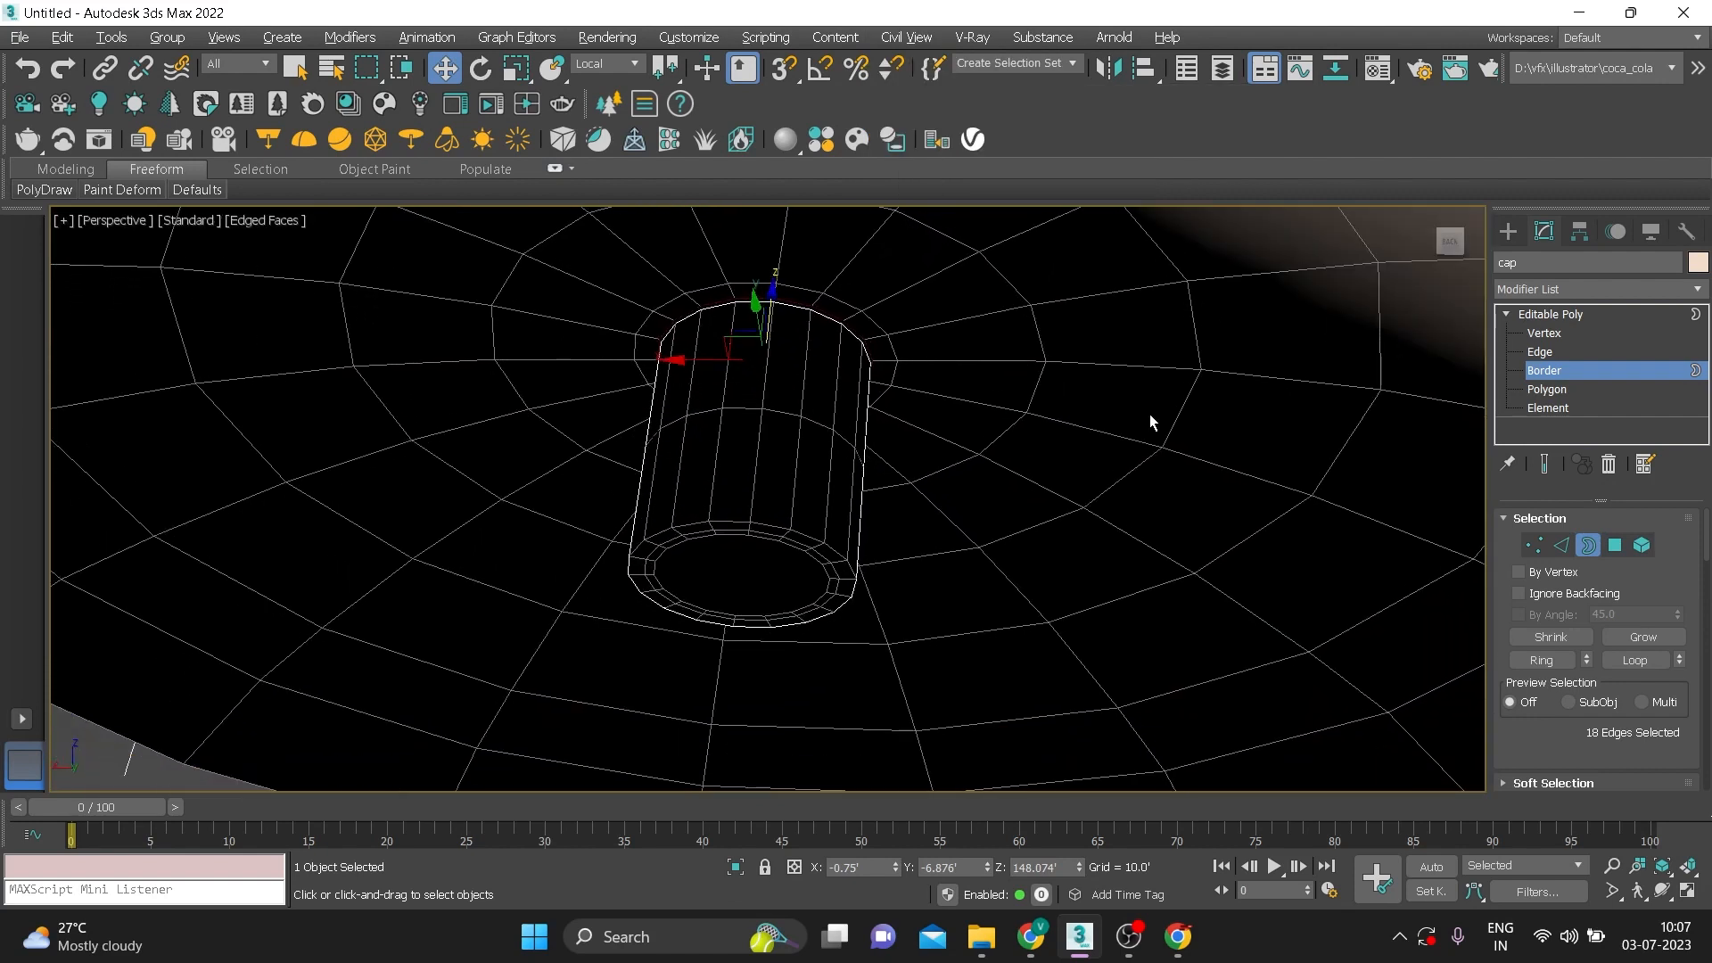
scroll(1148, 414, down, 5)
alt+middle_drag(1044, 446, 1094, 467)
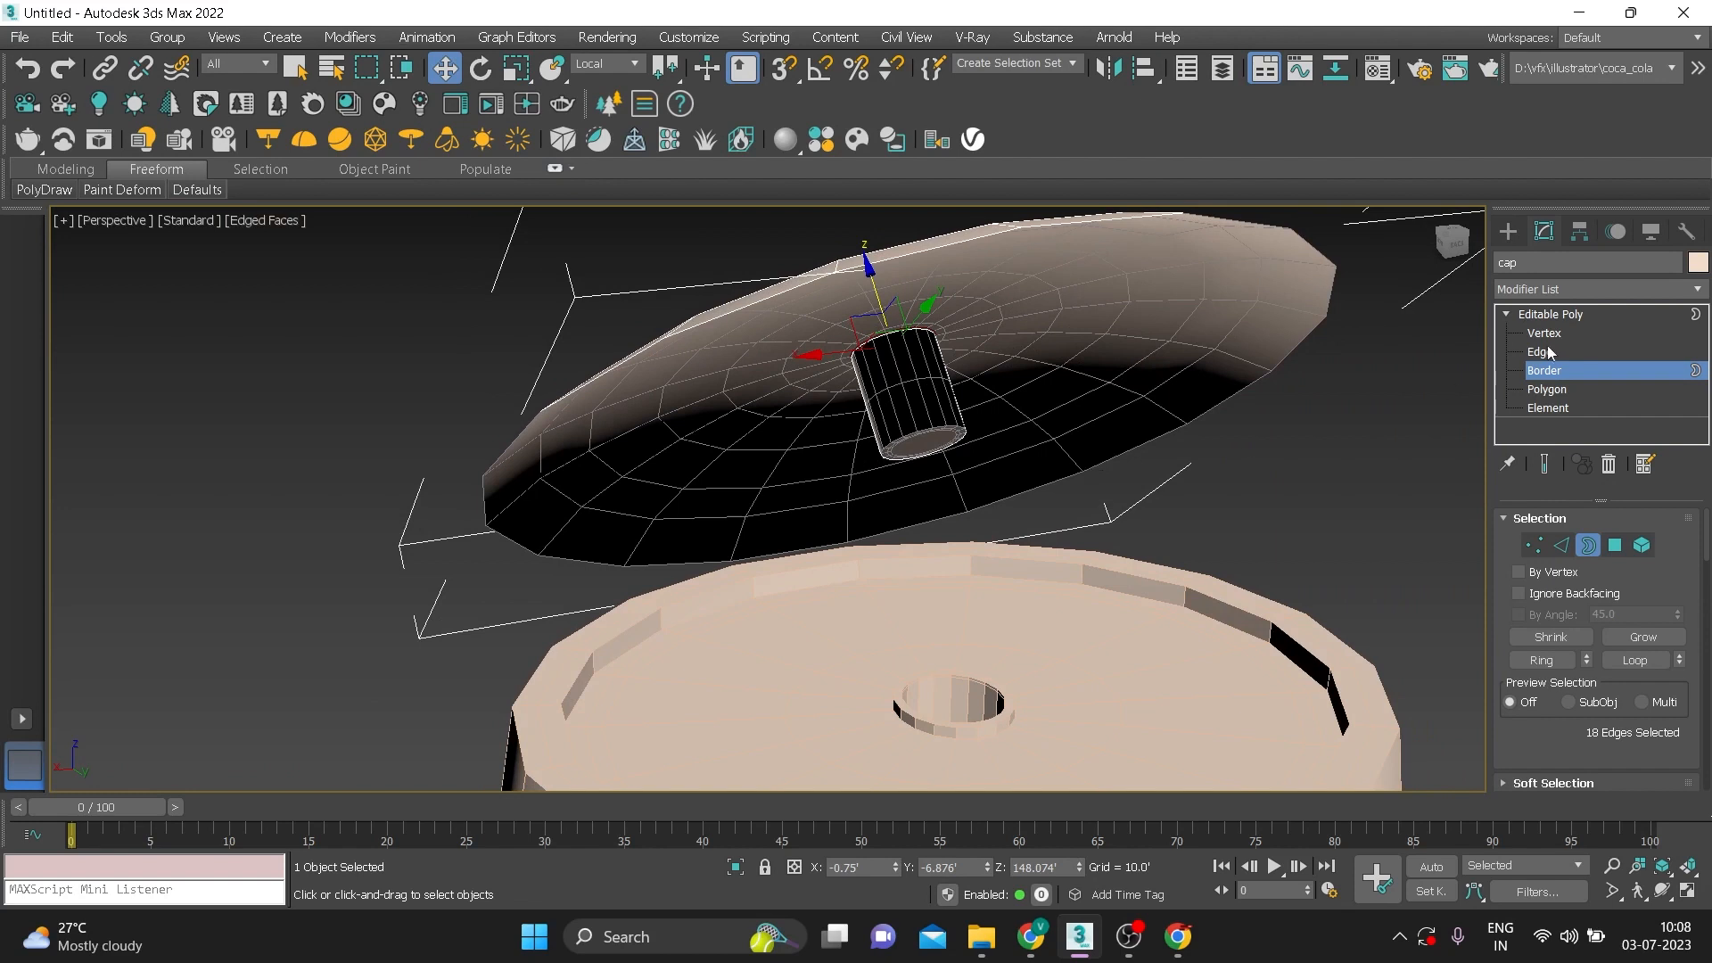
click(1562, 318)
click(1354, 453)
Rotate the cap about its hinge pivot in the Left view until it lies flat on top of the bottle body
scroll(1147, 456, down, 7)
alt+middle_drag(1305, 453, 1266, 445)
key(ctrl+a)
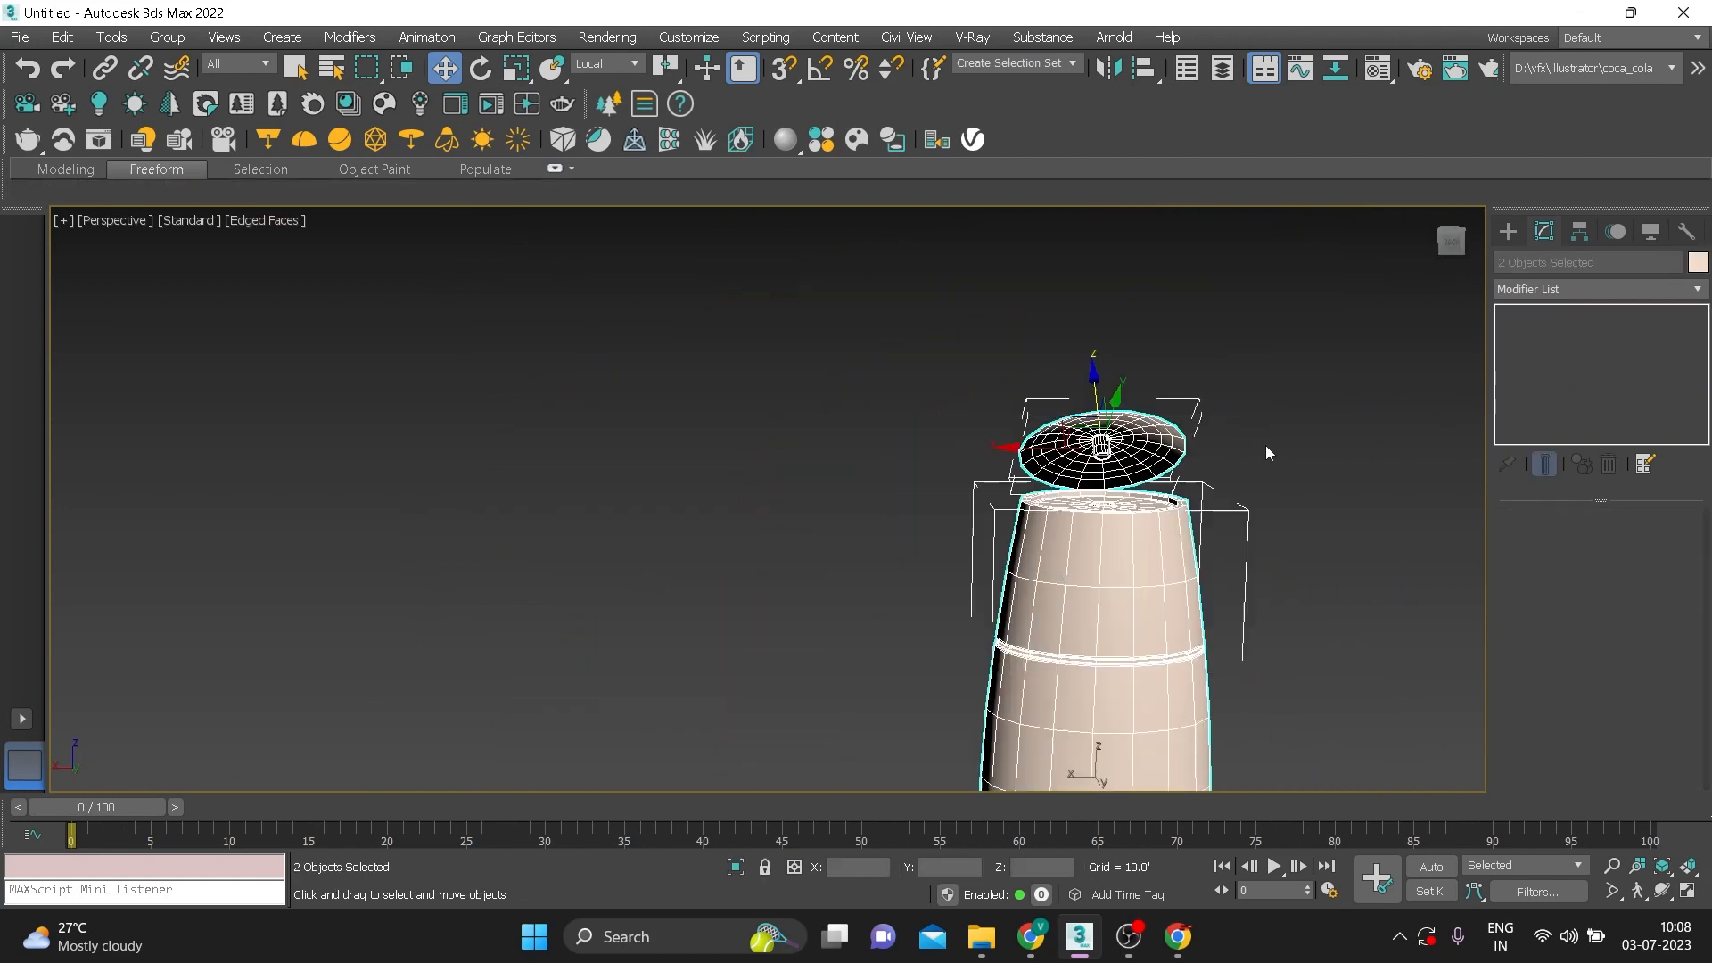
click(1265, 452)
click(1168, 439)
key(f)
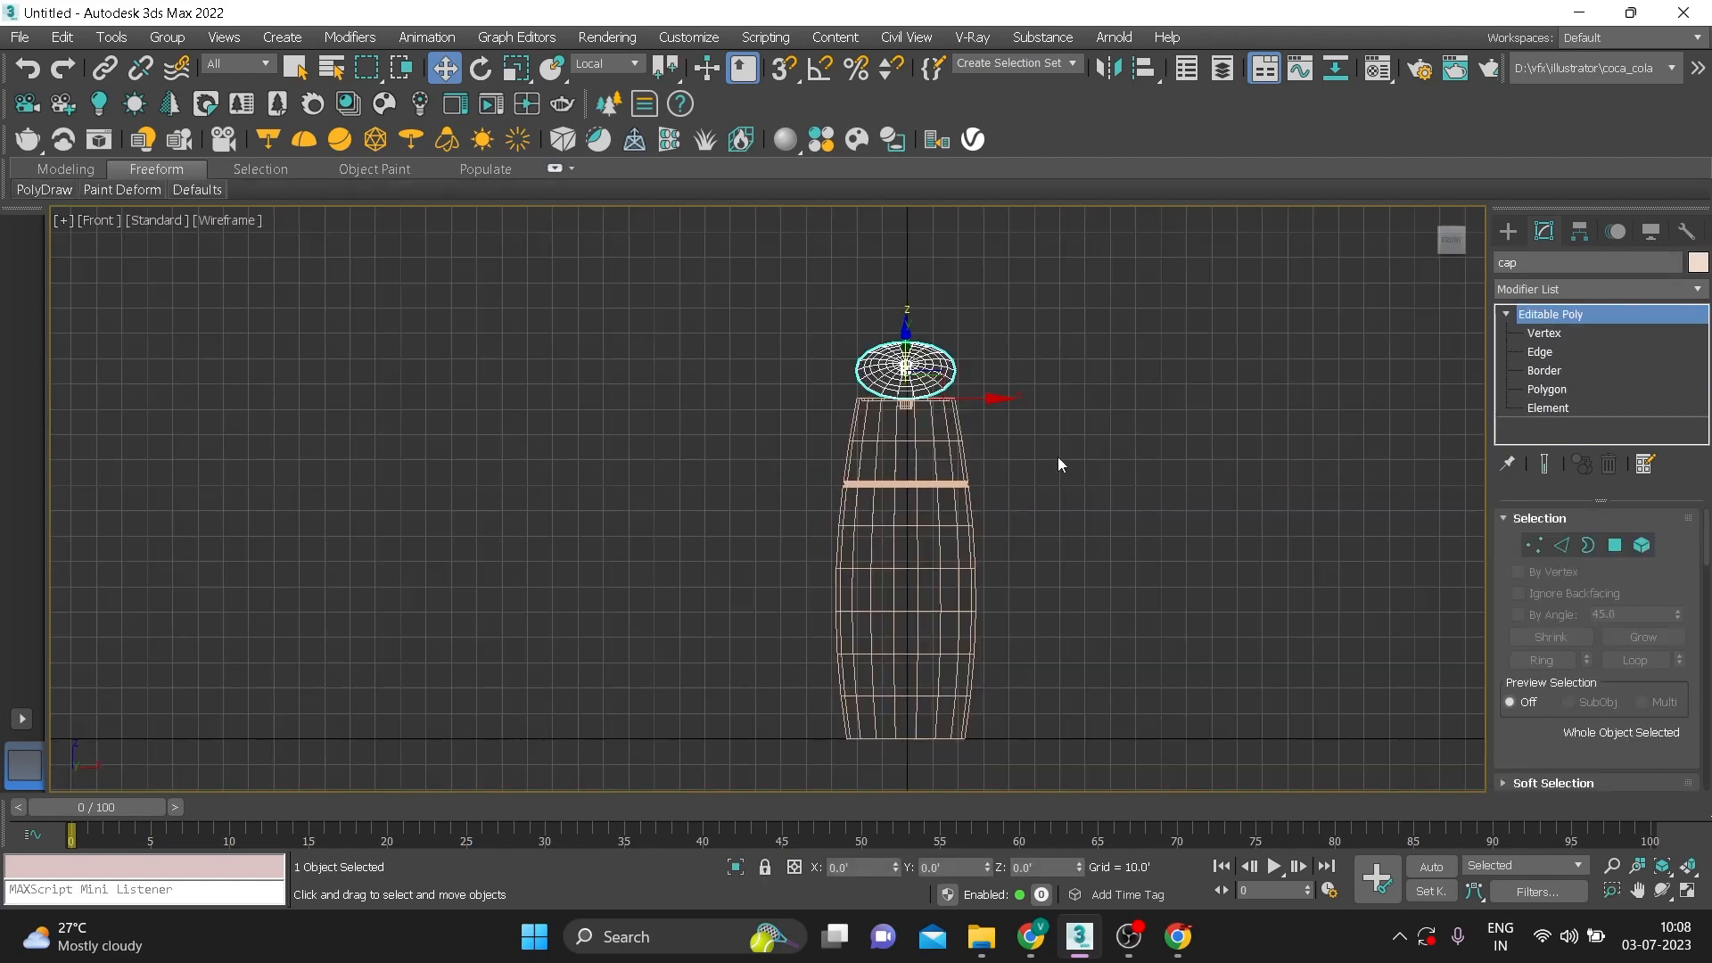
key(l)
scroll(981, 440, up, 8)
key(e)
mouse_move(1068, 442)
mouse_down()
mouse_move(1044, 432)
mouse_move(1068, 441)
mouse_up()
key(w)
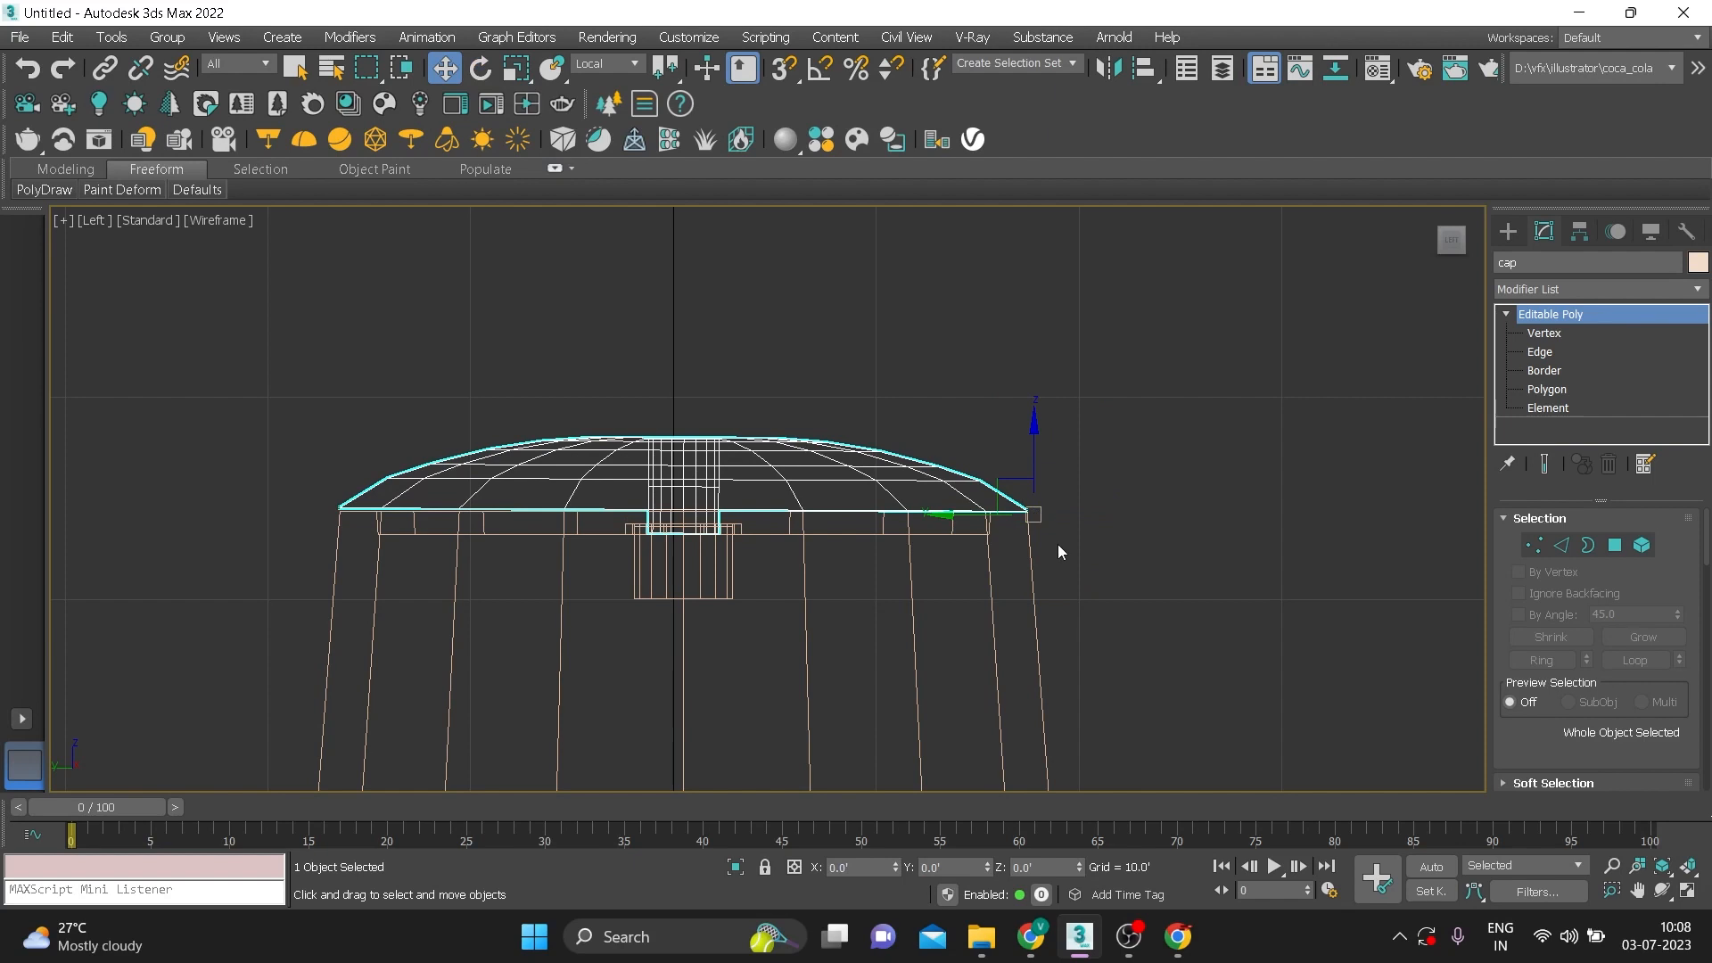
key(t)
scroll(784, 562, up, 5)
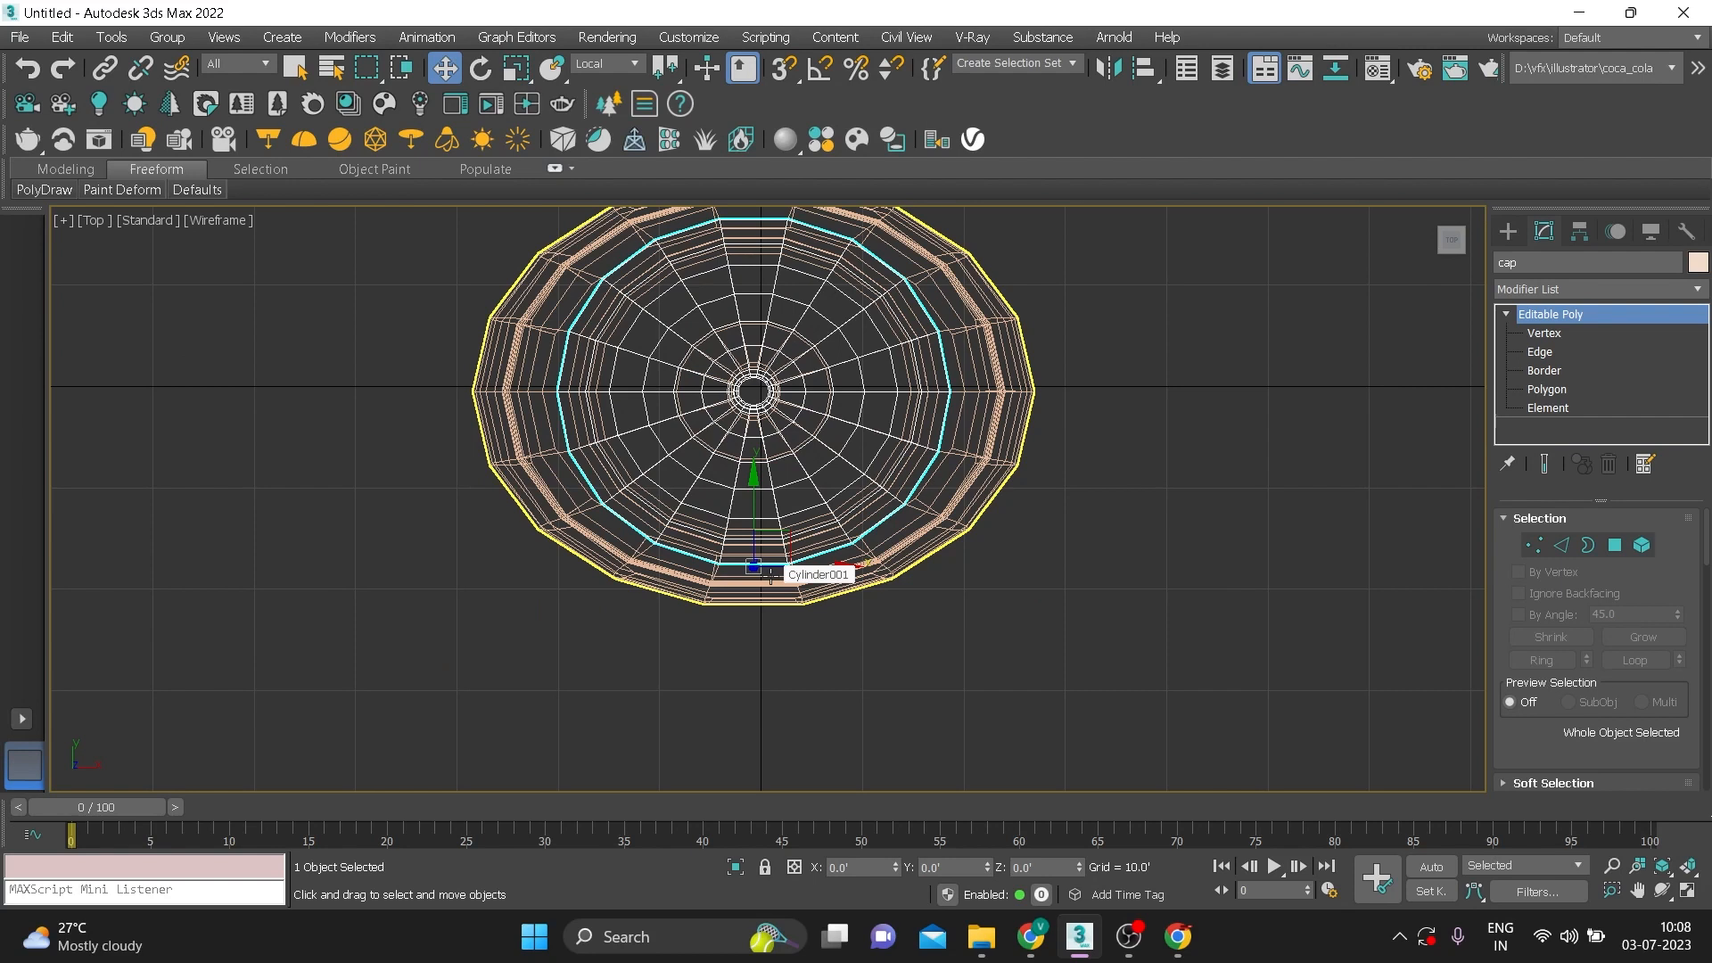
scroll(771, 571, up, 4)
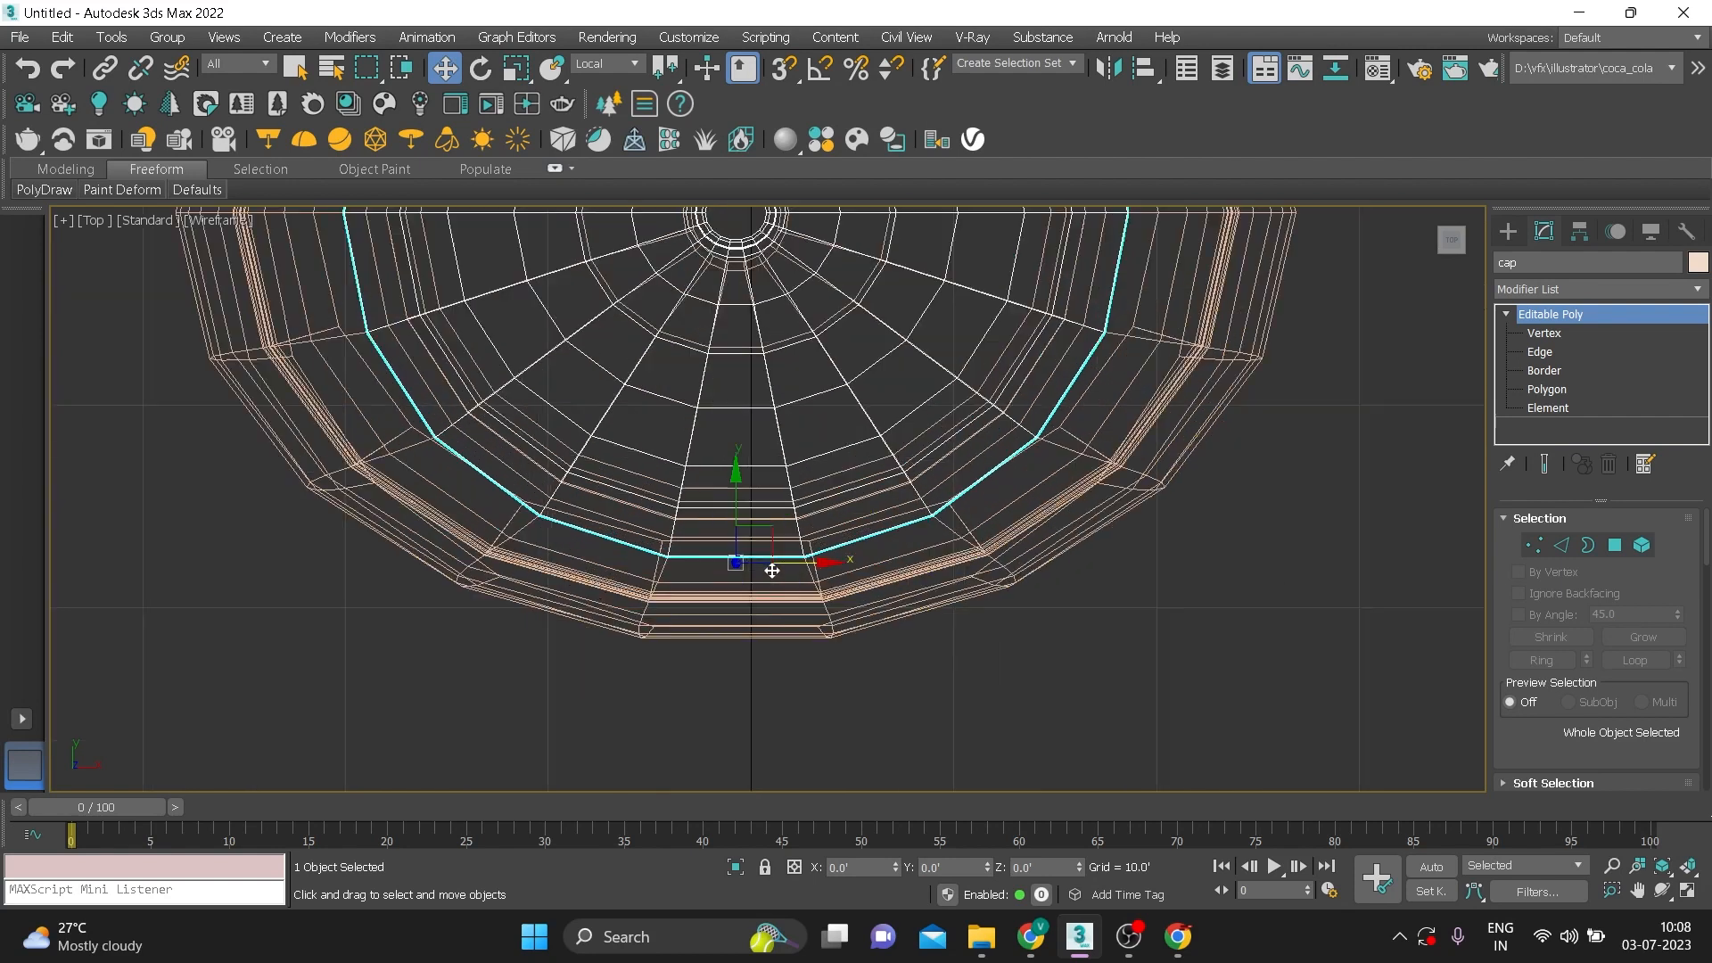
click(1540, 352)
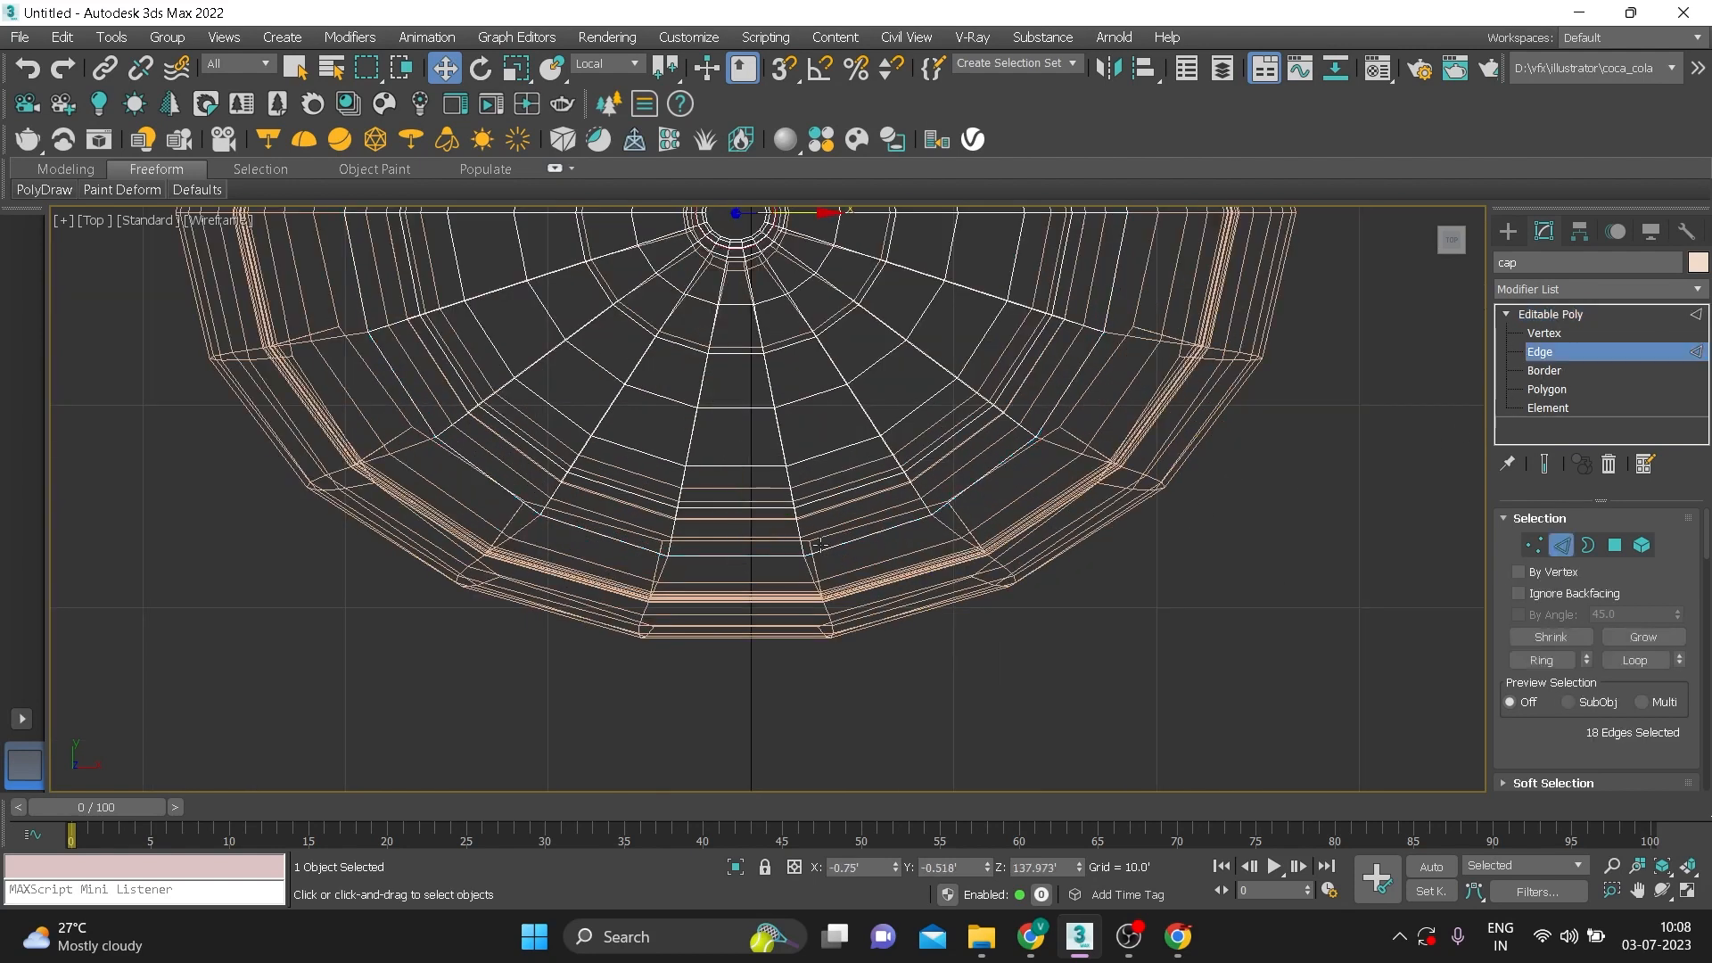
key(p)
scroll(1084, 509, up, 3)
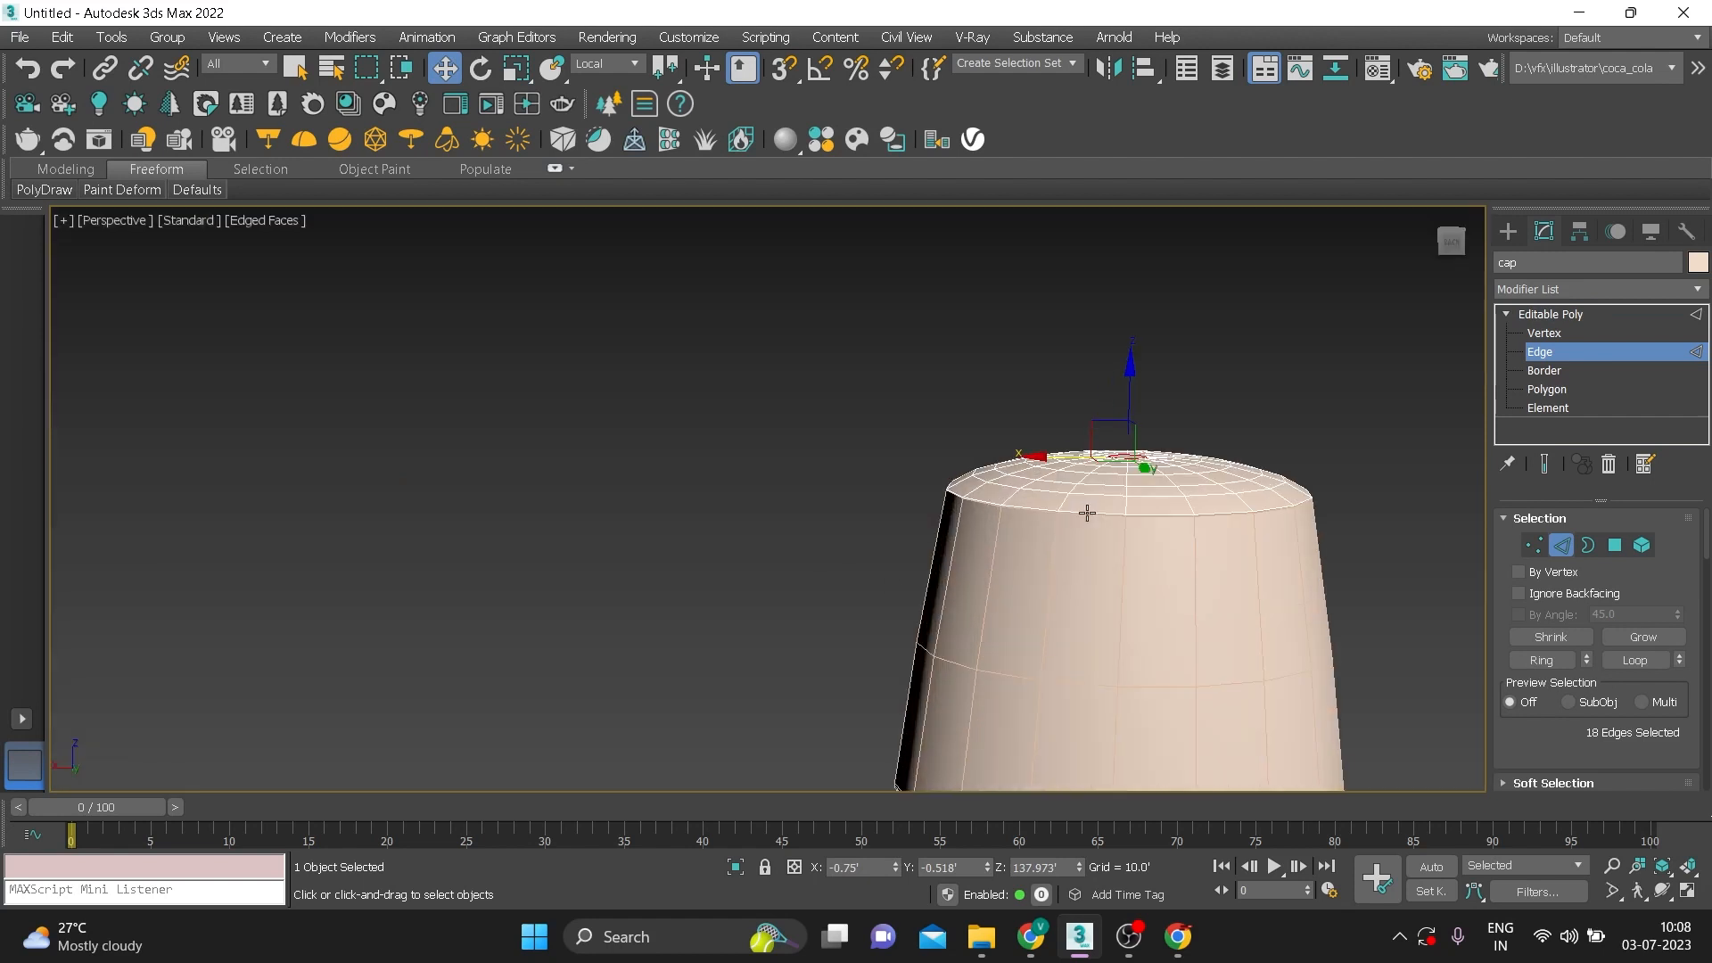
alt+middle_drag(1153, 537, 1207, 544)
middle_drag(1196, 469, 1051, 687)
scroll(1051, 687, up, 3)
alt+middle_drag(936, 615, 994, 609)
click(1605, 314)
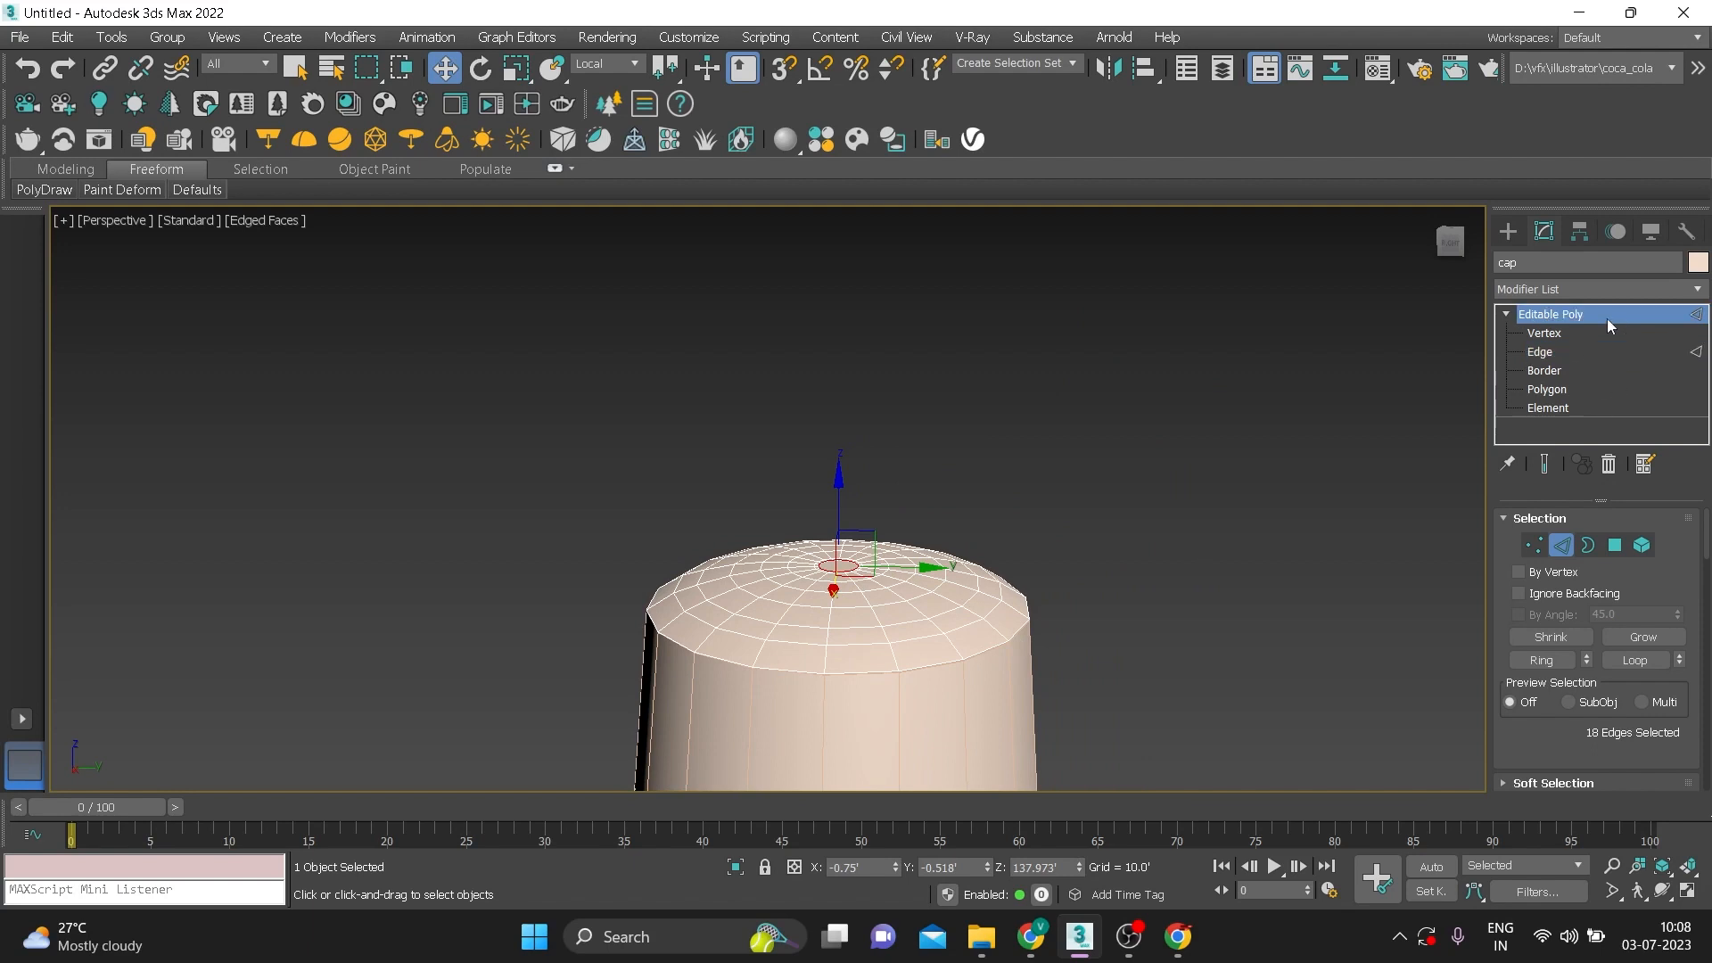
Thicken the cap with a Shell modifier using an outer amount of 0.22'
click(1596, 290)
text(sh)
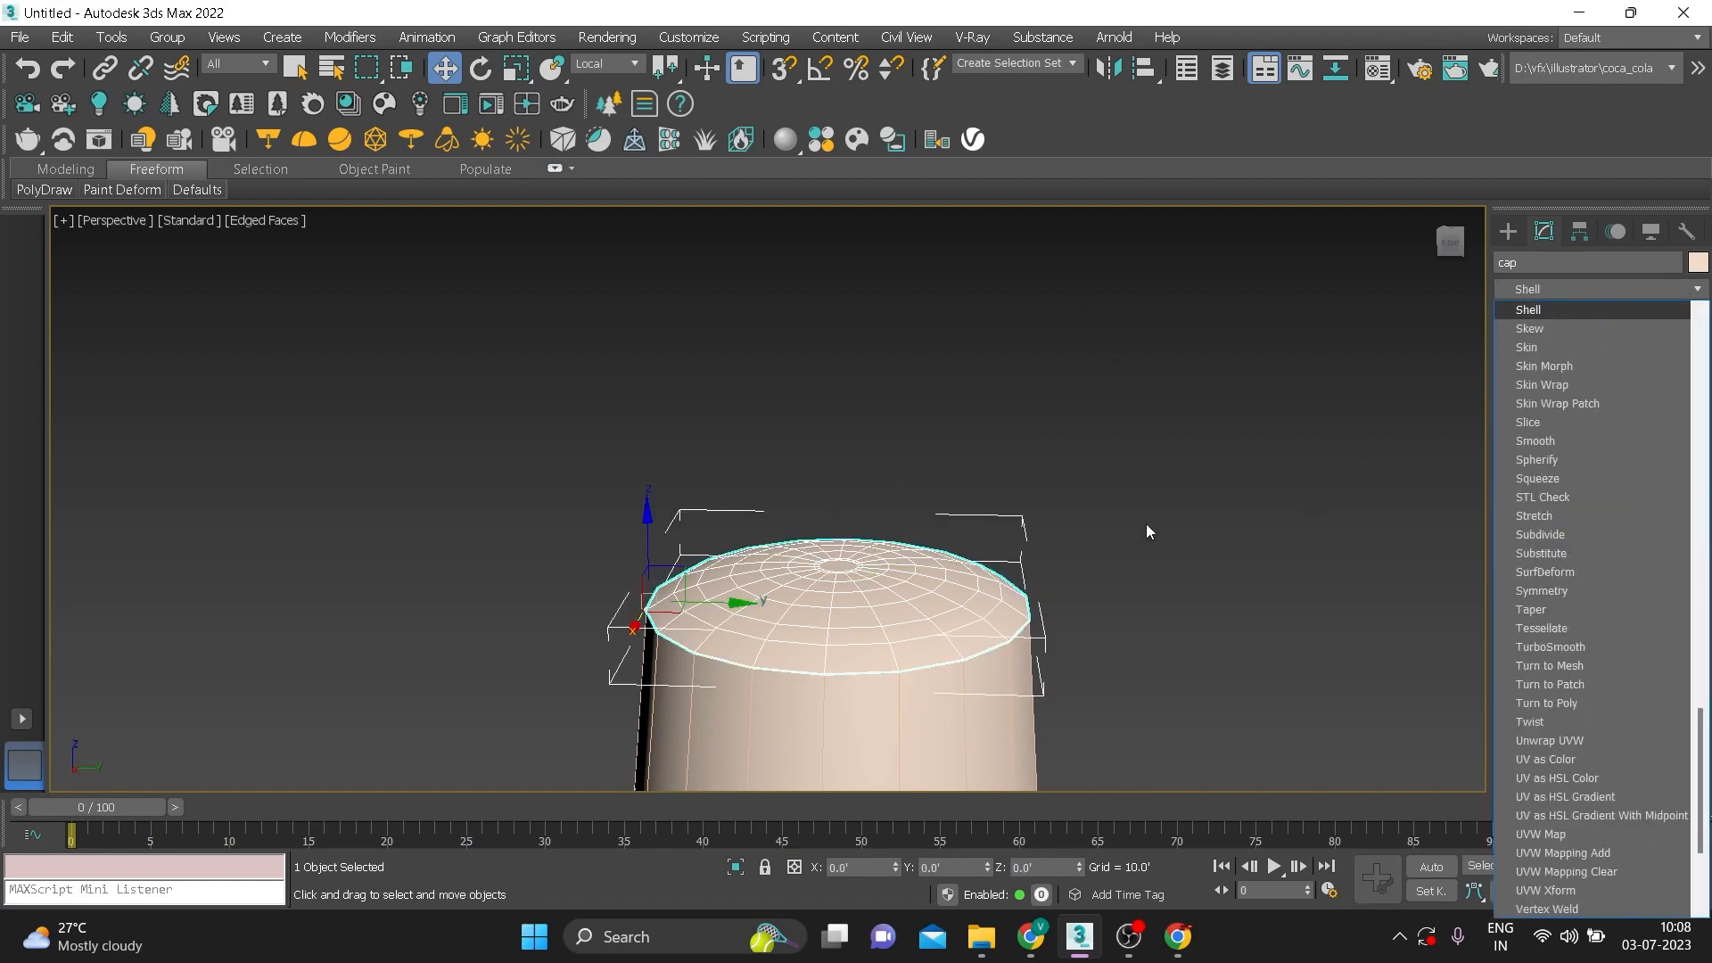
key(Return)
alt+middle_drag(1093, 501, 1039, 496)
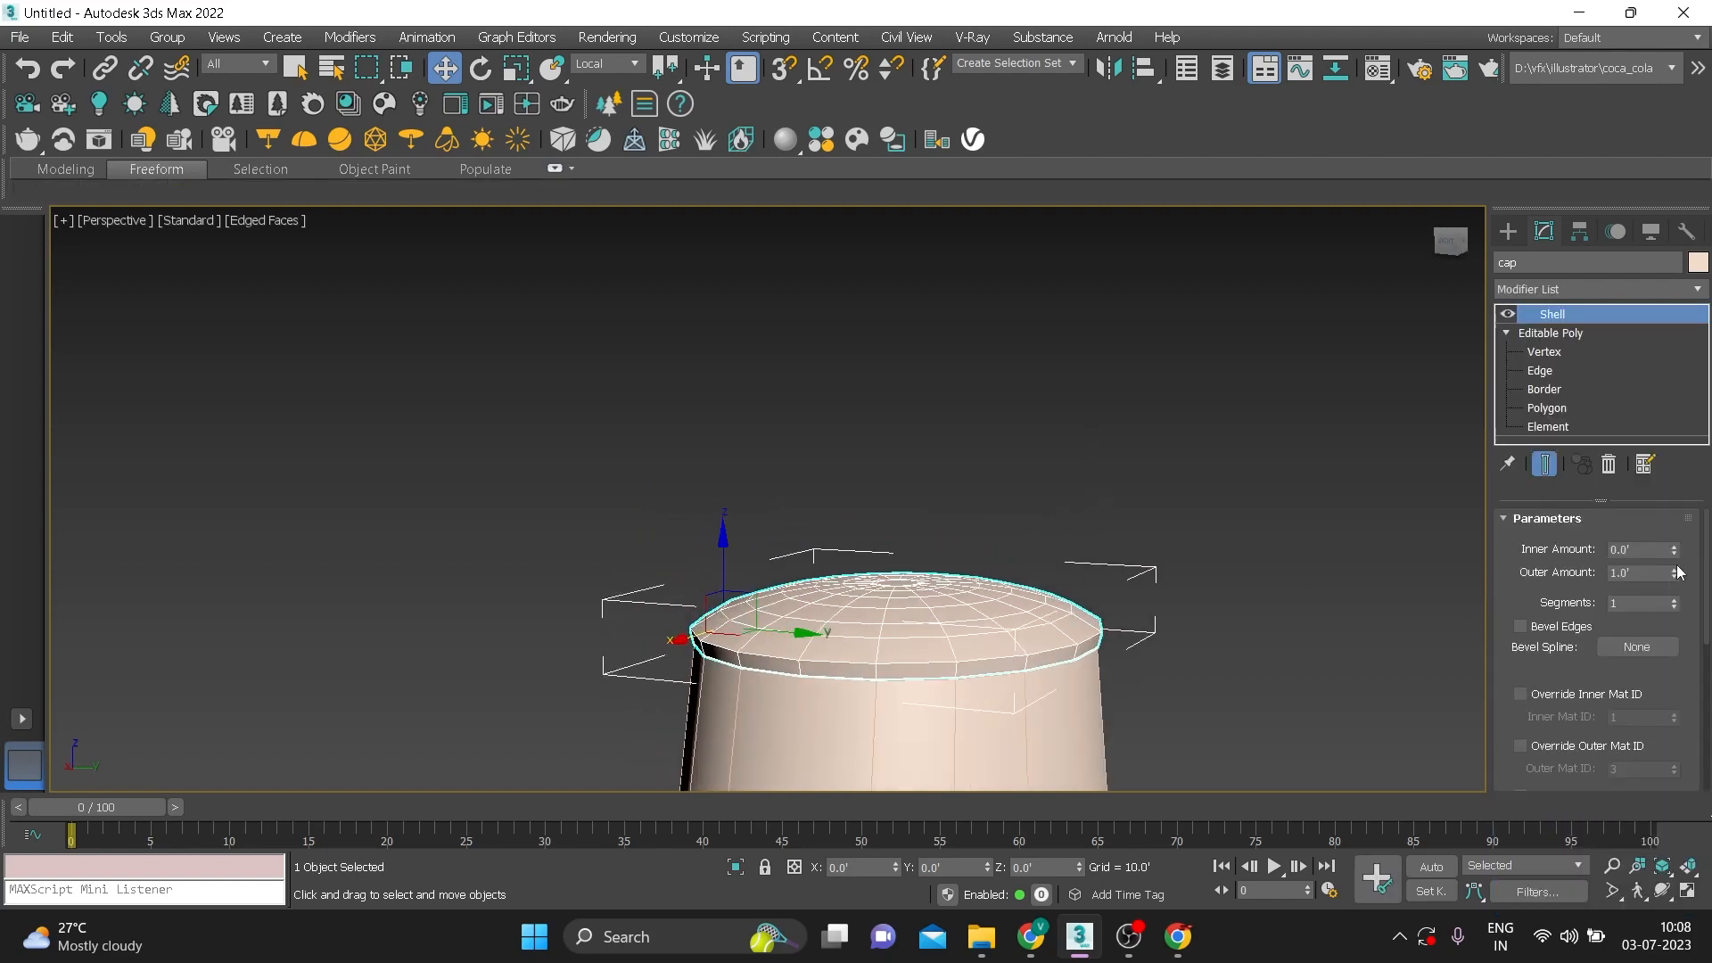
drag(1675, 581, 1680, 643)
alt+middle_drag(1264, 644, 1125, 528)
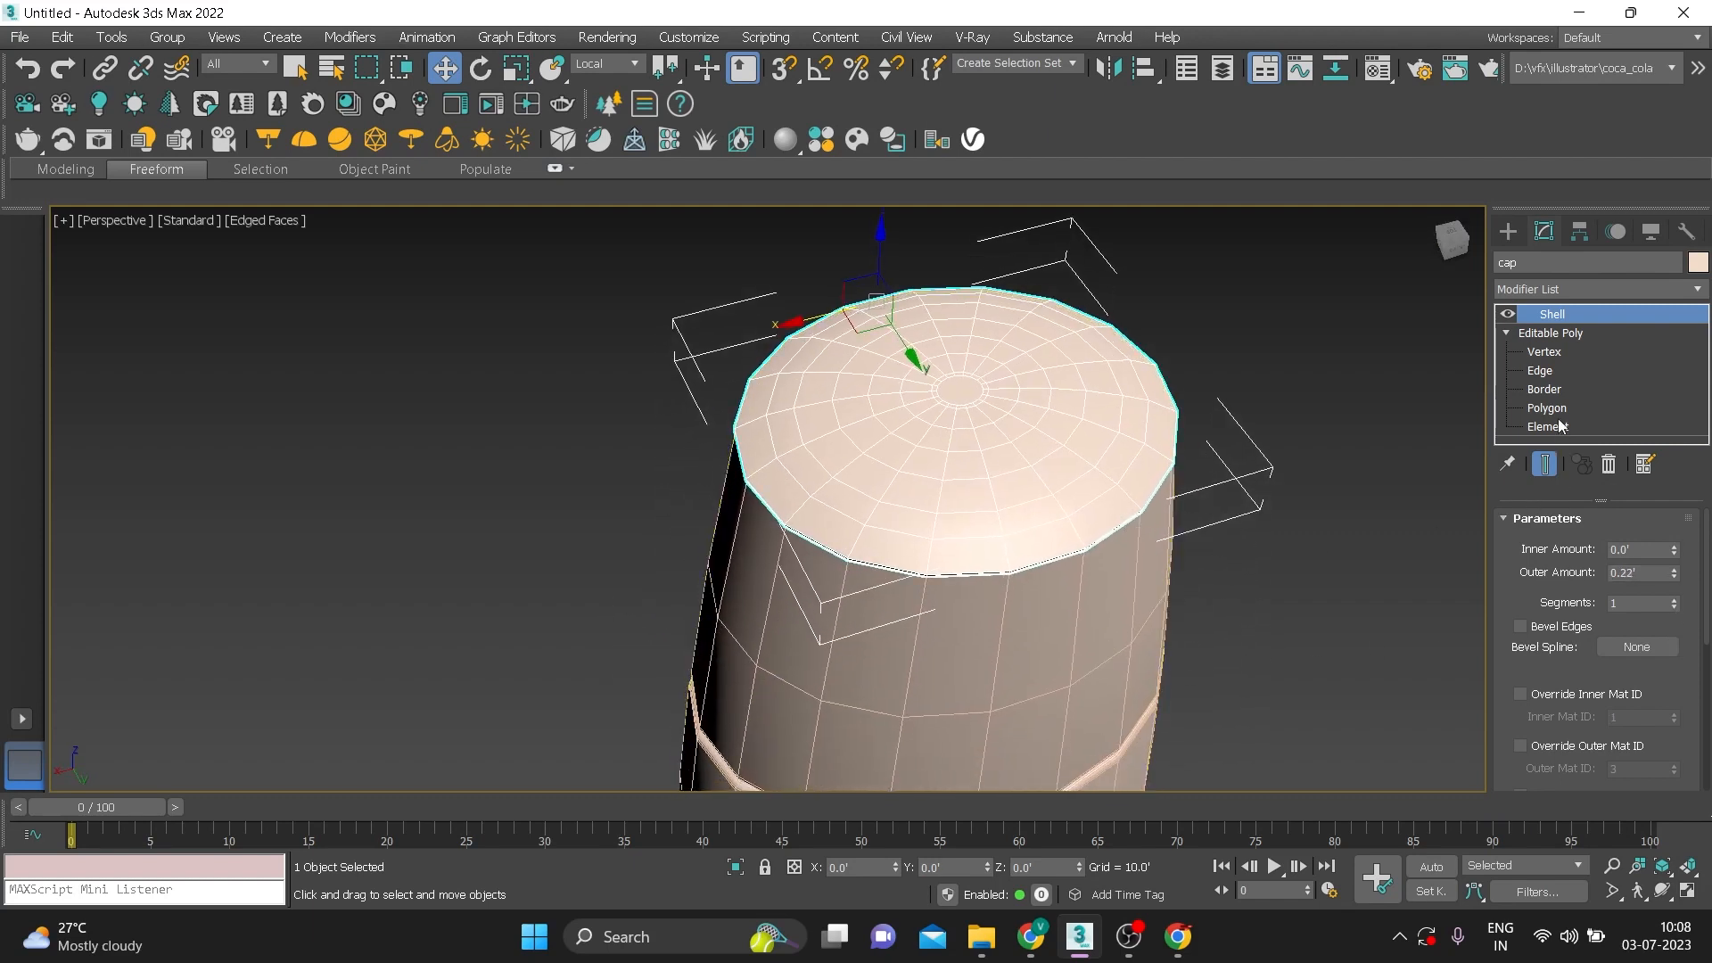
alt+middle_drag(1391, 429, 758, 491)
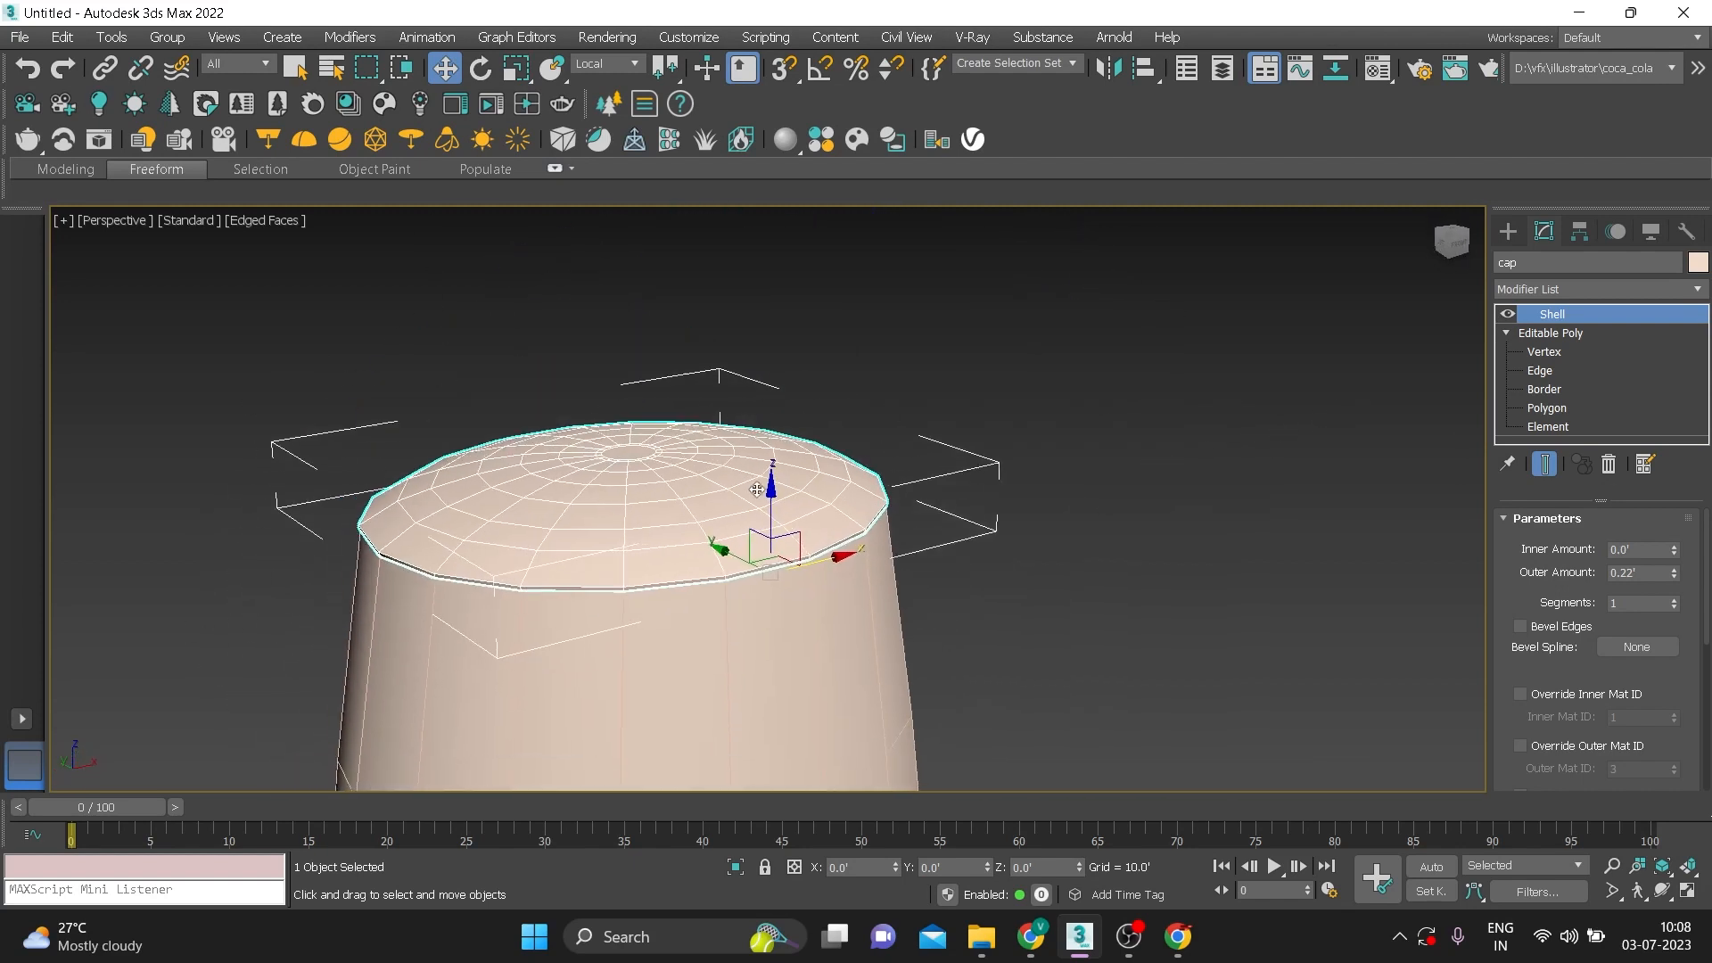
Convert the cap to Editable Poly and select the narrow rim polygon on its hinge side
right_click(731, 497)
mouse_move(910, 729)
click(963, 745)
alt+middle_drag(806, 592, 806, 487)
scroll(806, 487, up, 2)
click(1505, 313)
click(1546, 389)
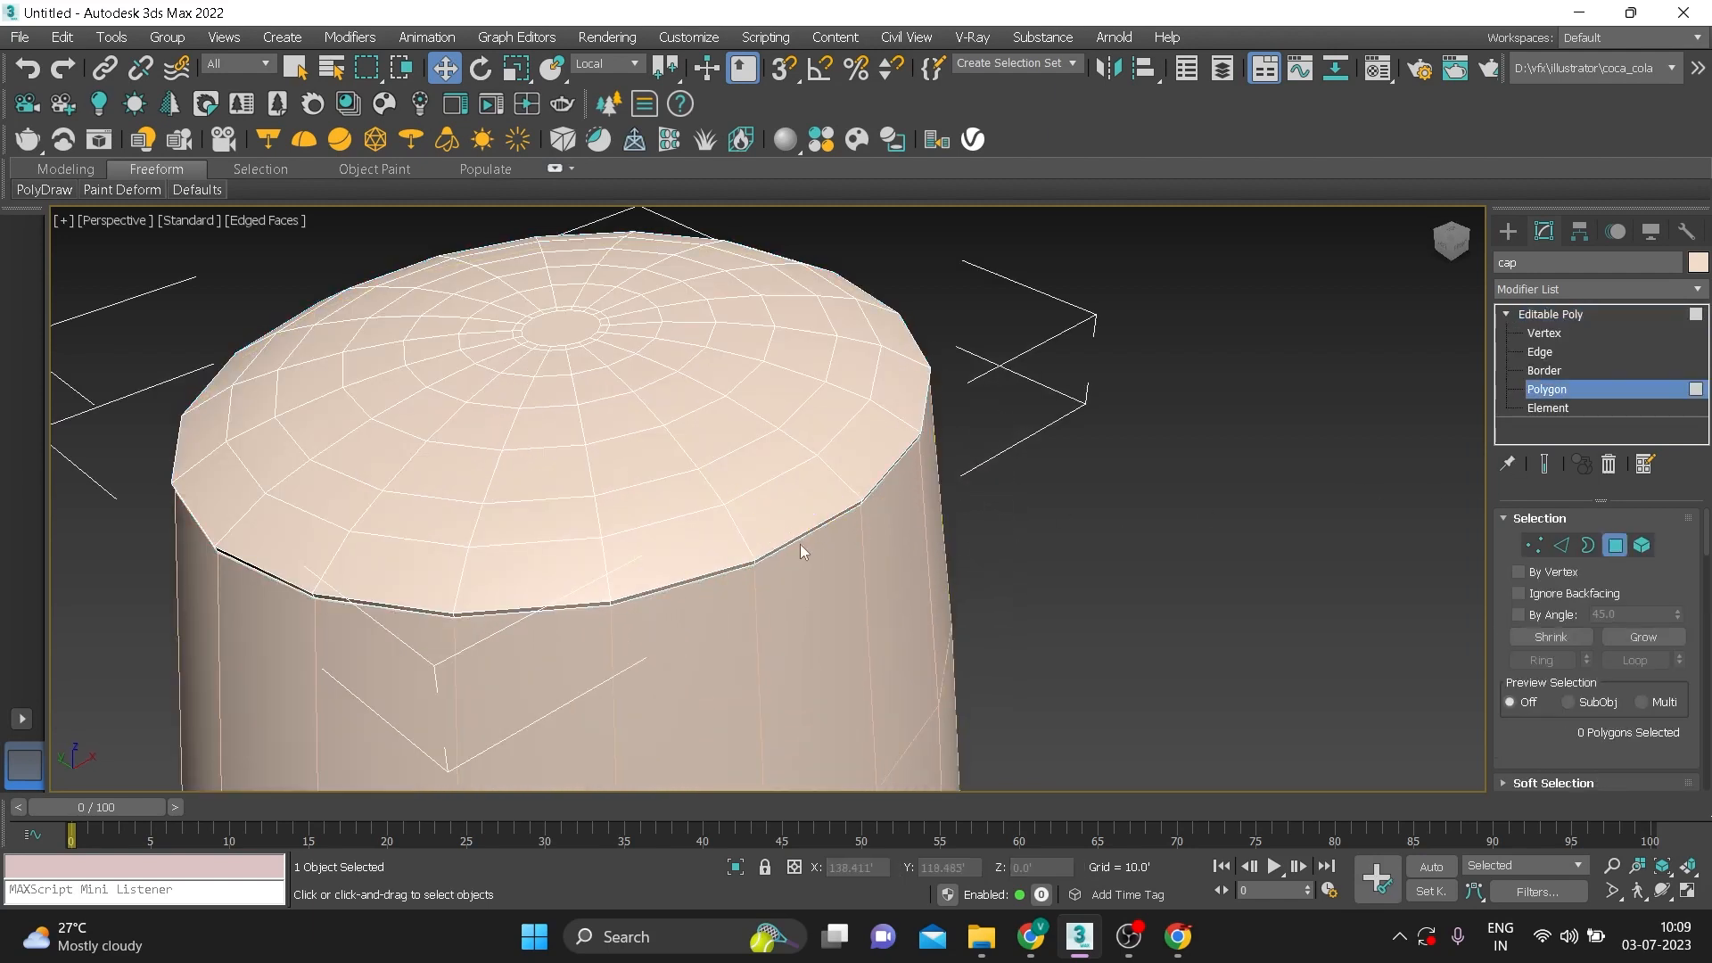
click(804, 535)
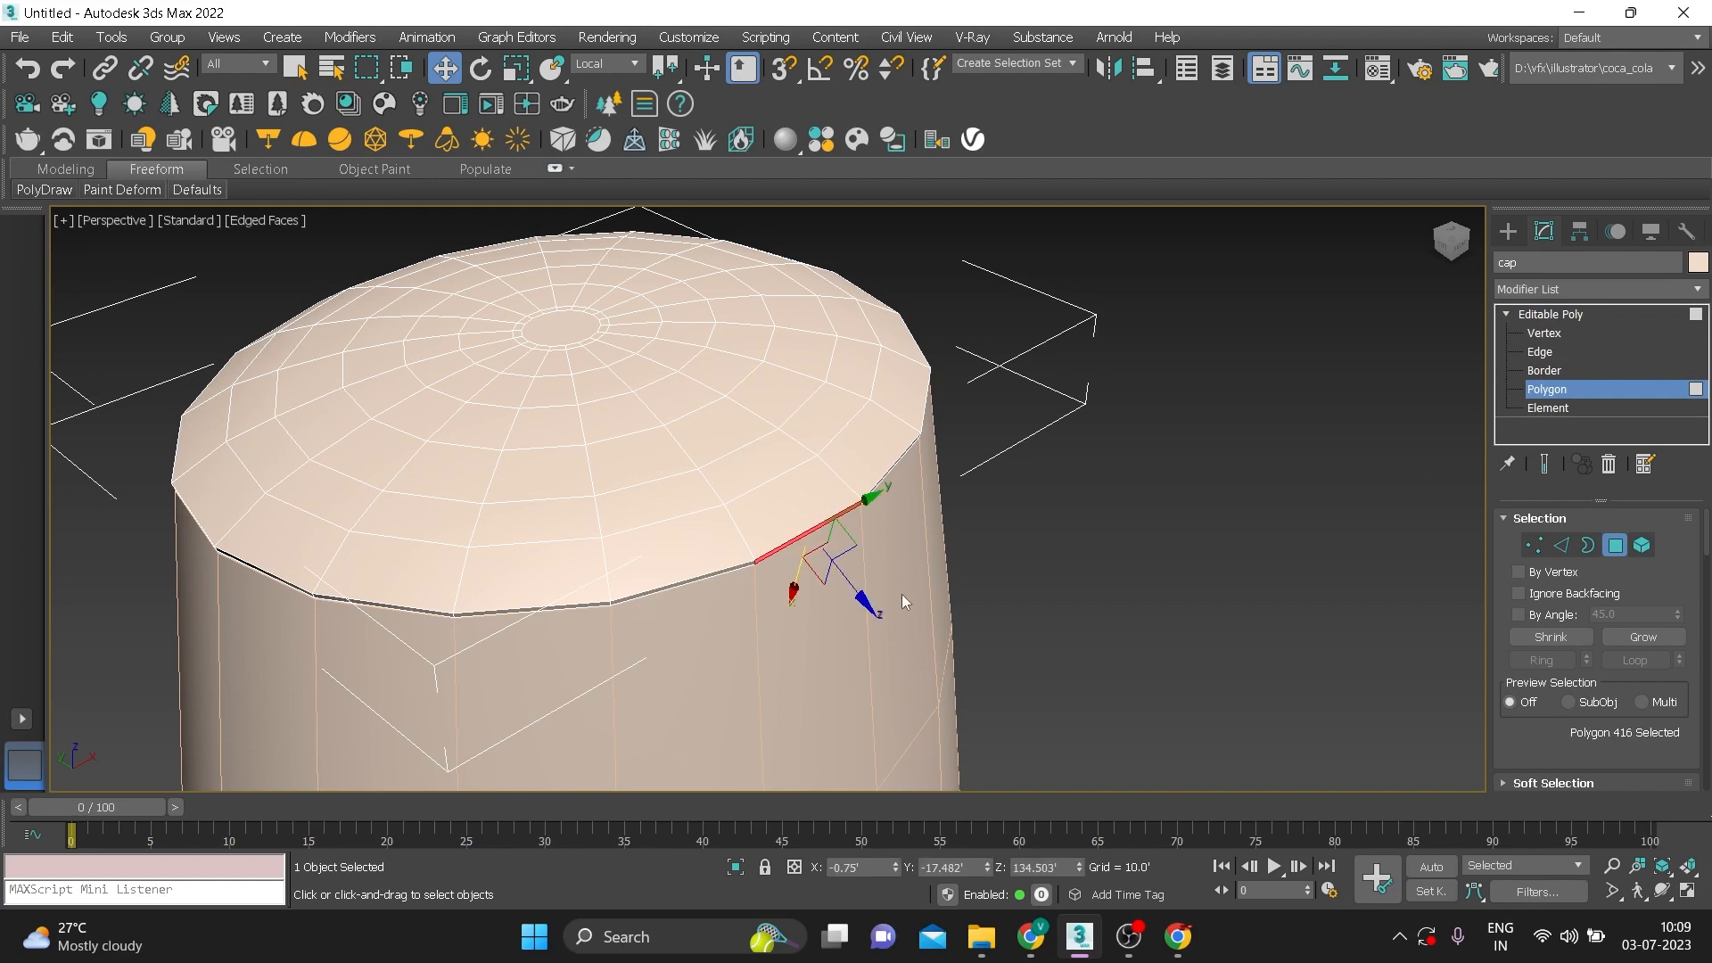
Extrude the selected rim polygon slightly outward in the Left view and rotate its end about 37.6° to angle it downward
key(f)
scroll(950, 526, up, 2)
key(l)
scroll(982, 539, up, 3)
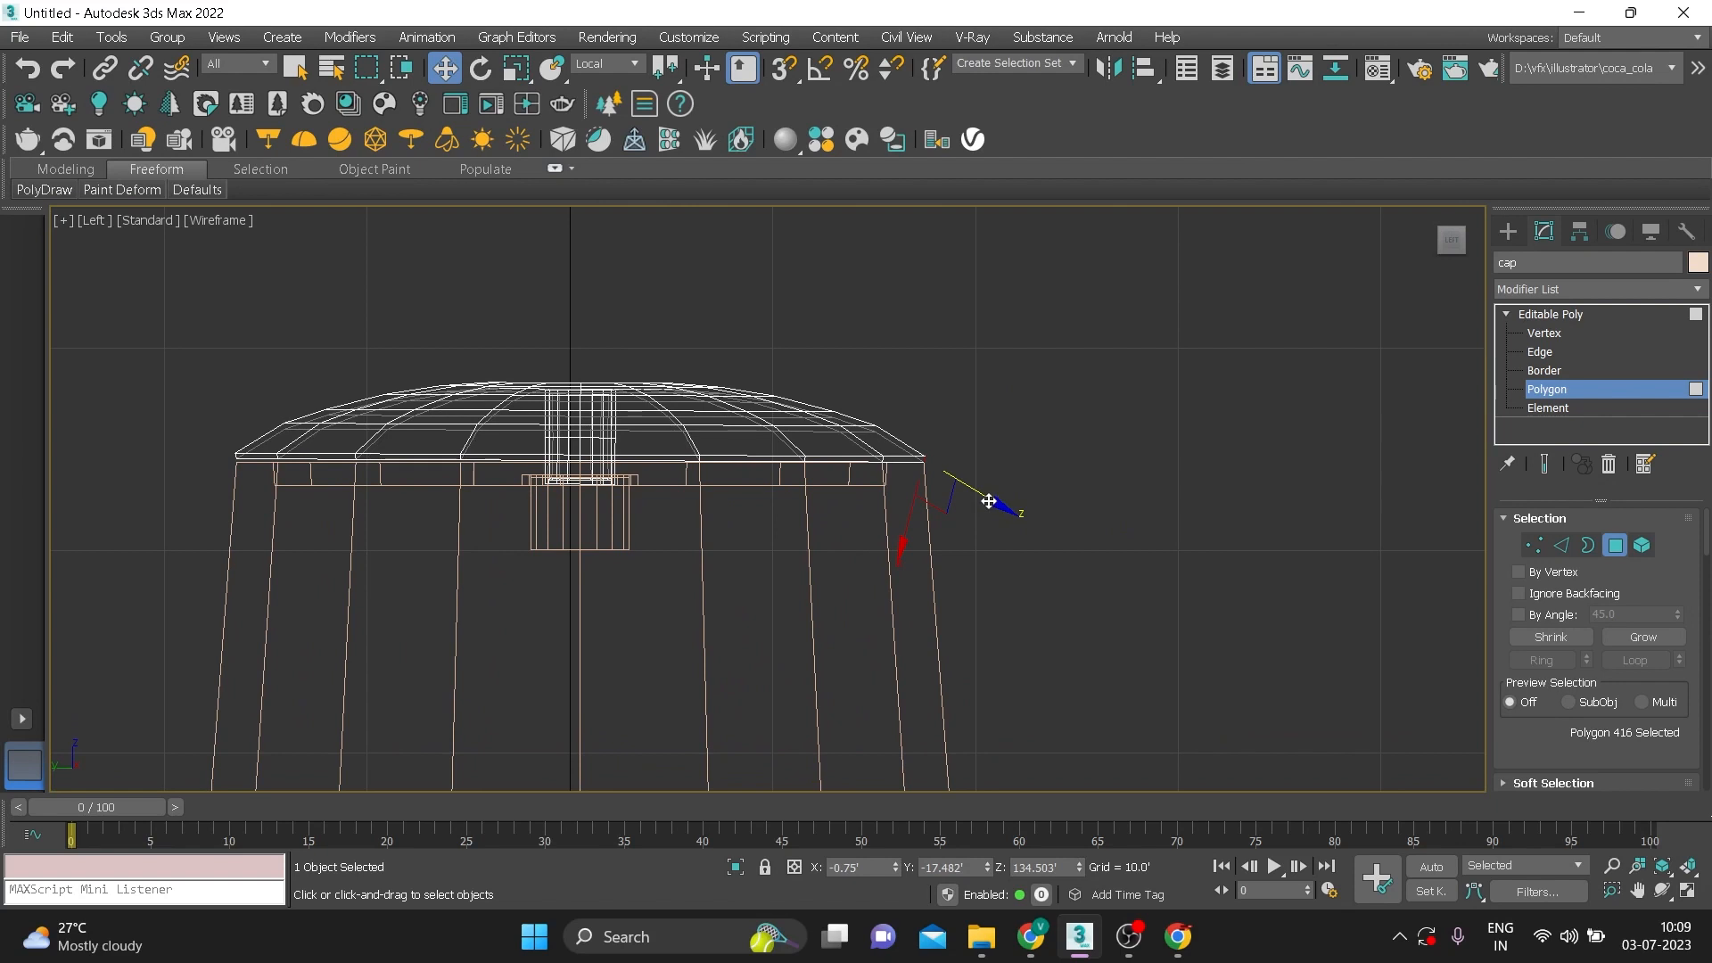
mouse_move(991, 501)
mouse_down()
mouse_move(1022, 507)
mouse_move(964, 521)
mouse_move(1011, 497)
mouse_up()
key(e)
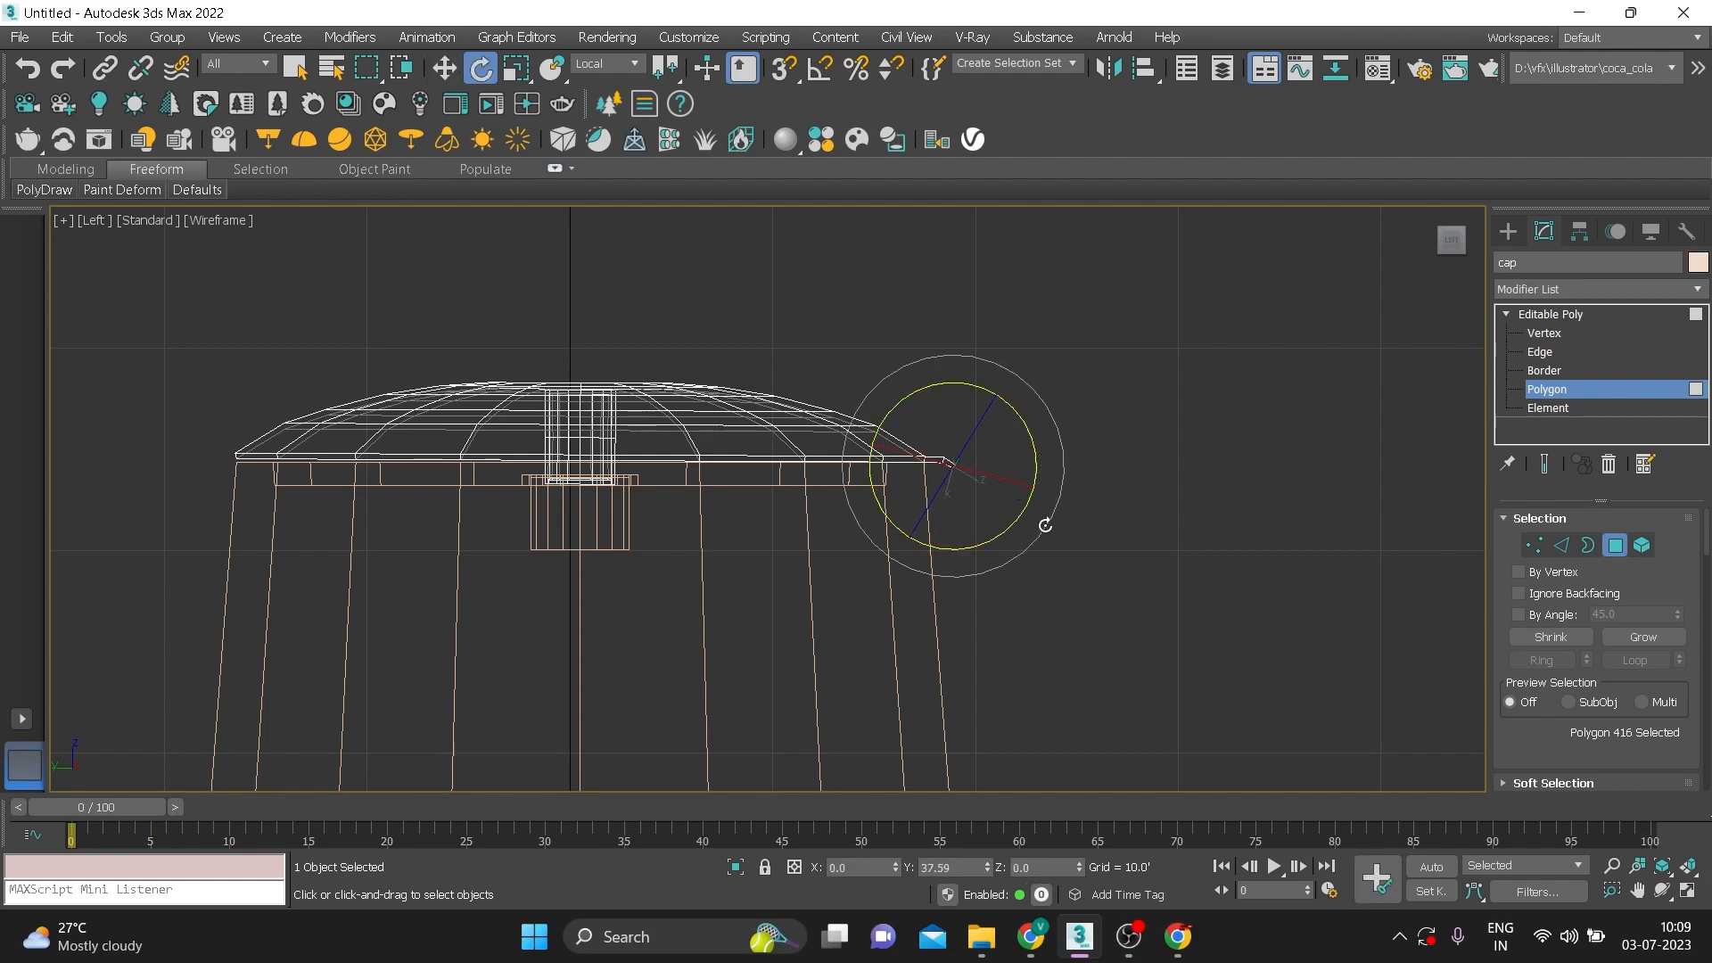
Extrude the tab's end polygon again, move it down toward the body and rotate it to continue the hinge's downward curve
key(w)
scroll(972, 450, up, 3)
scroll(972, 444, up, 3)
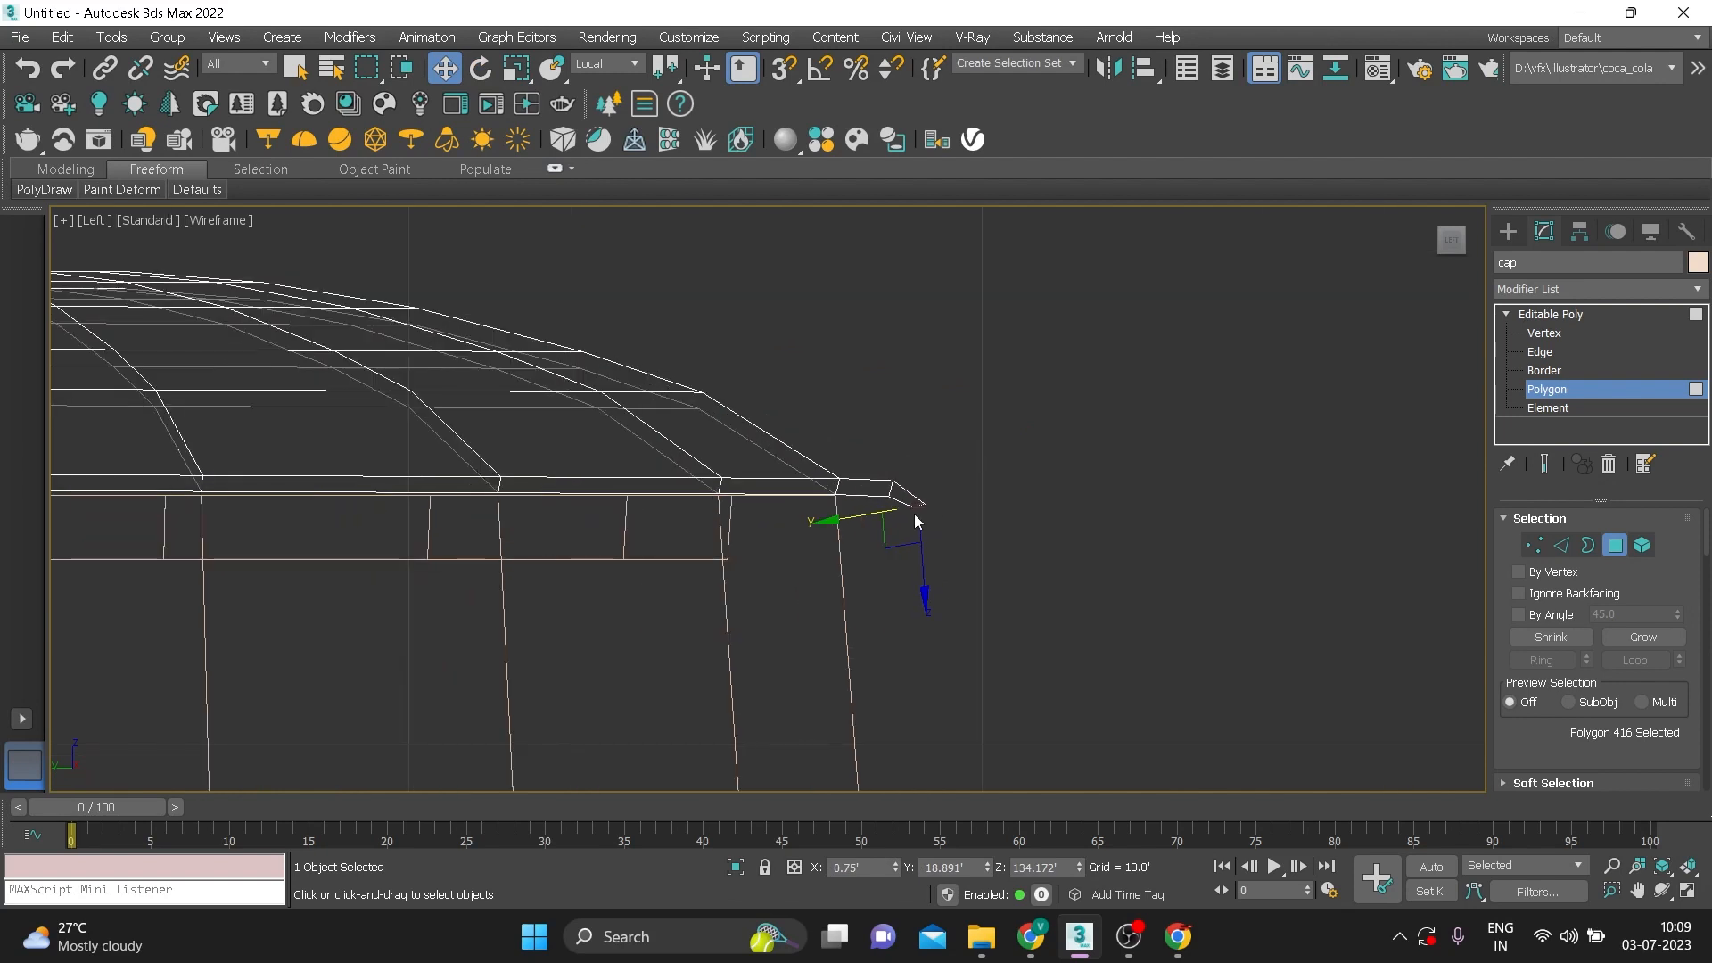
drag(894, 546, 880, 563)
key(e)
drag(975, 481, 998, 555)
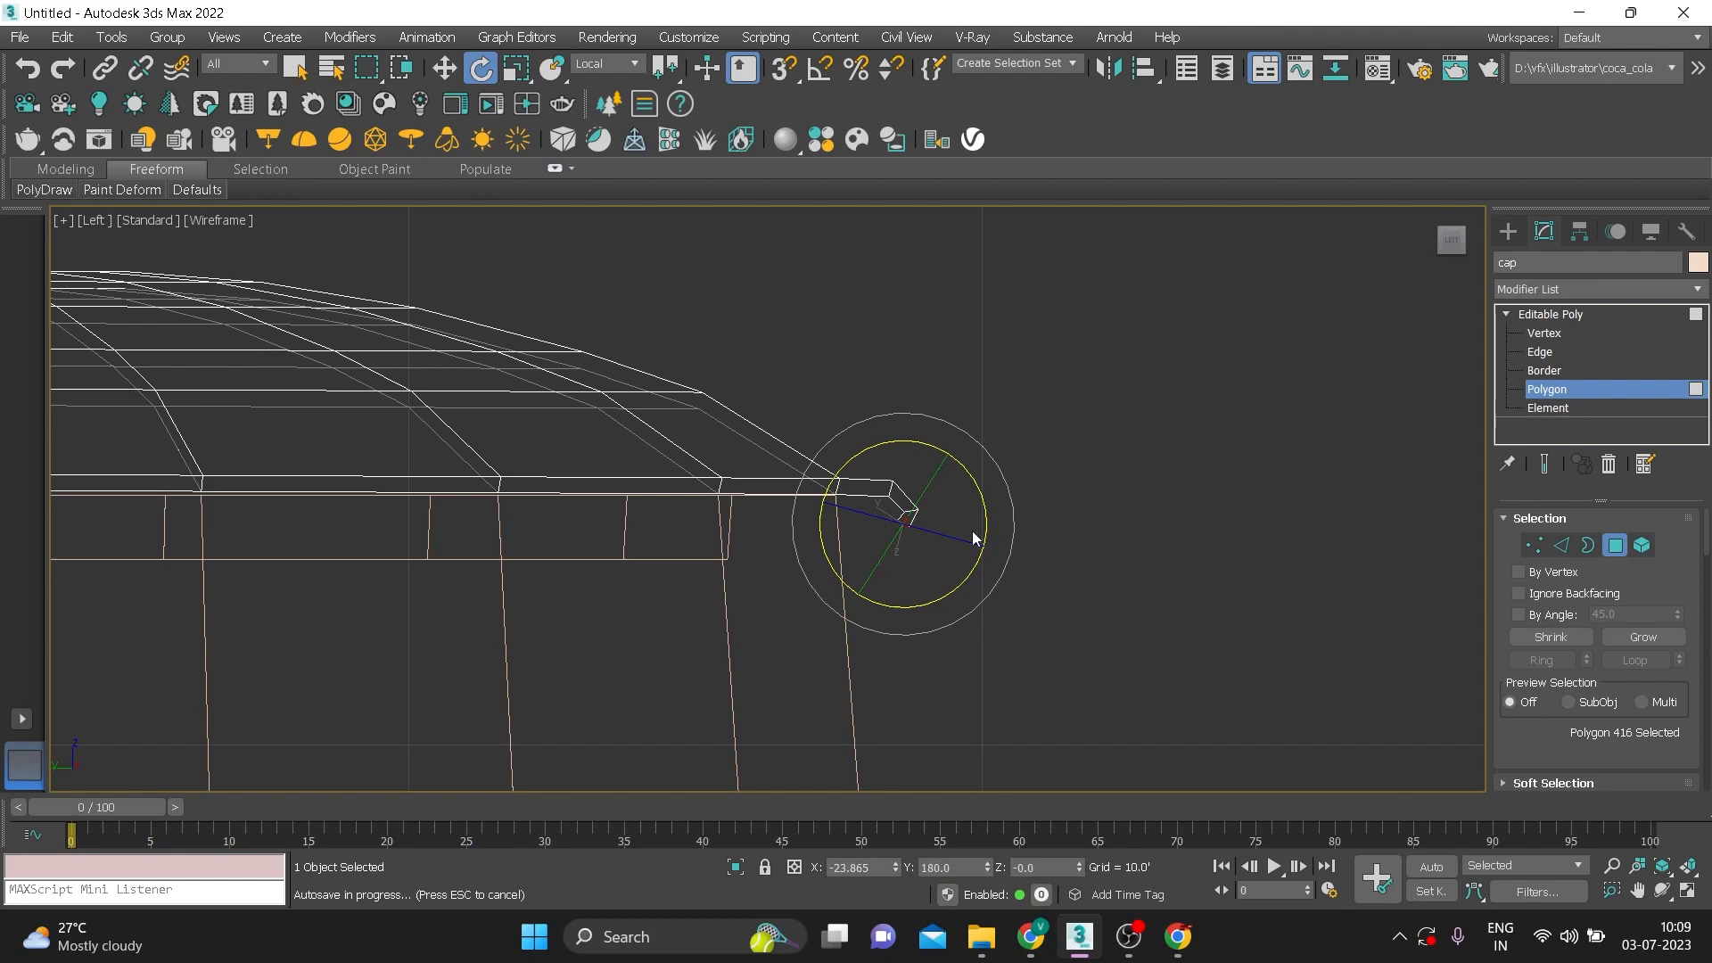
Extrude the hinge tab's end polygon further downward, switch to World coordinates and shift the end inward toward the body
key(w)
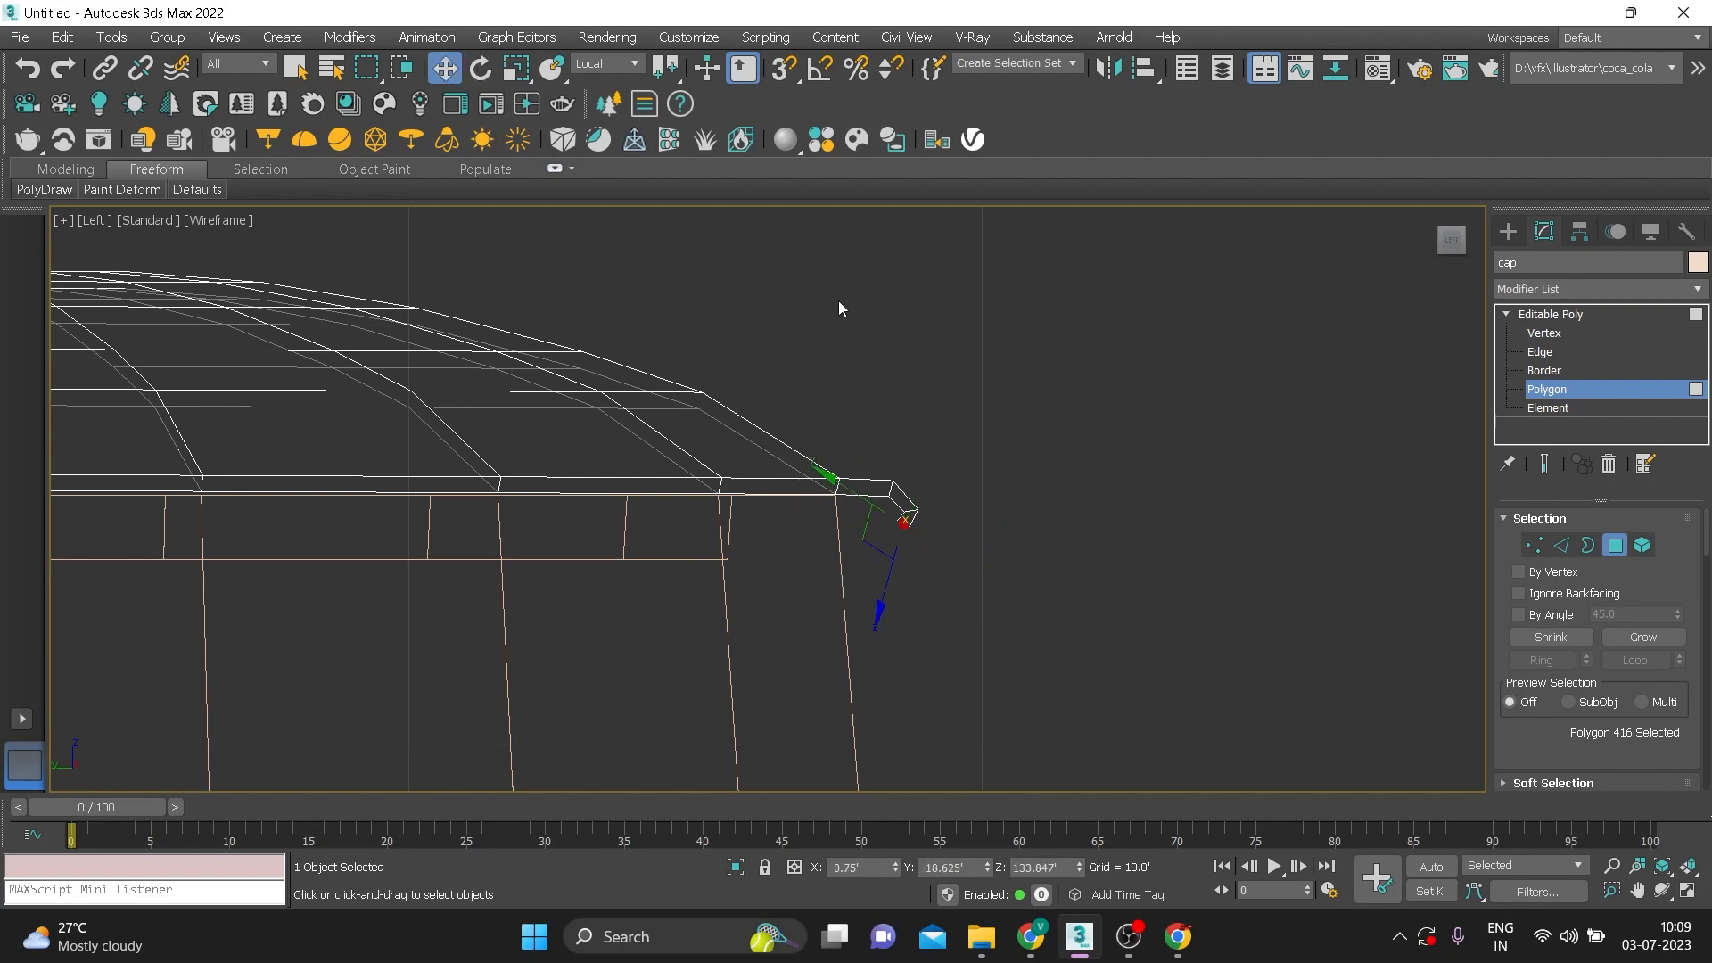
drag(879, 617, 853, 622)
click(588, 61)
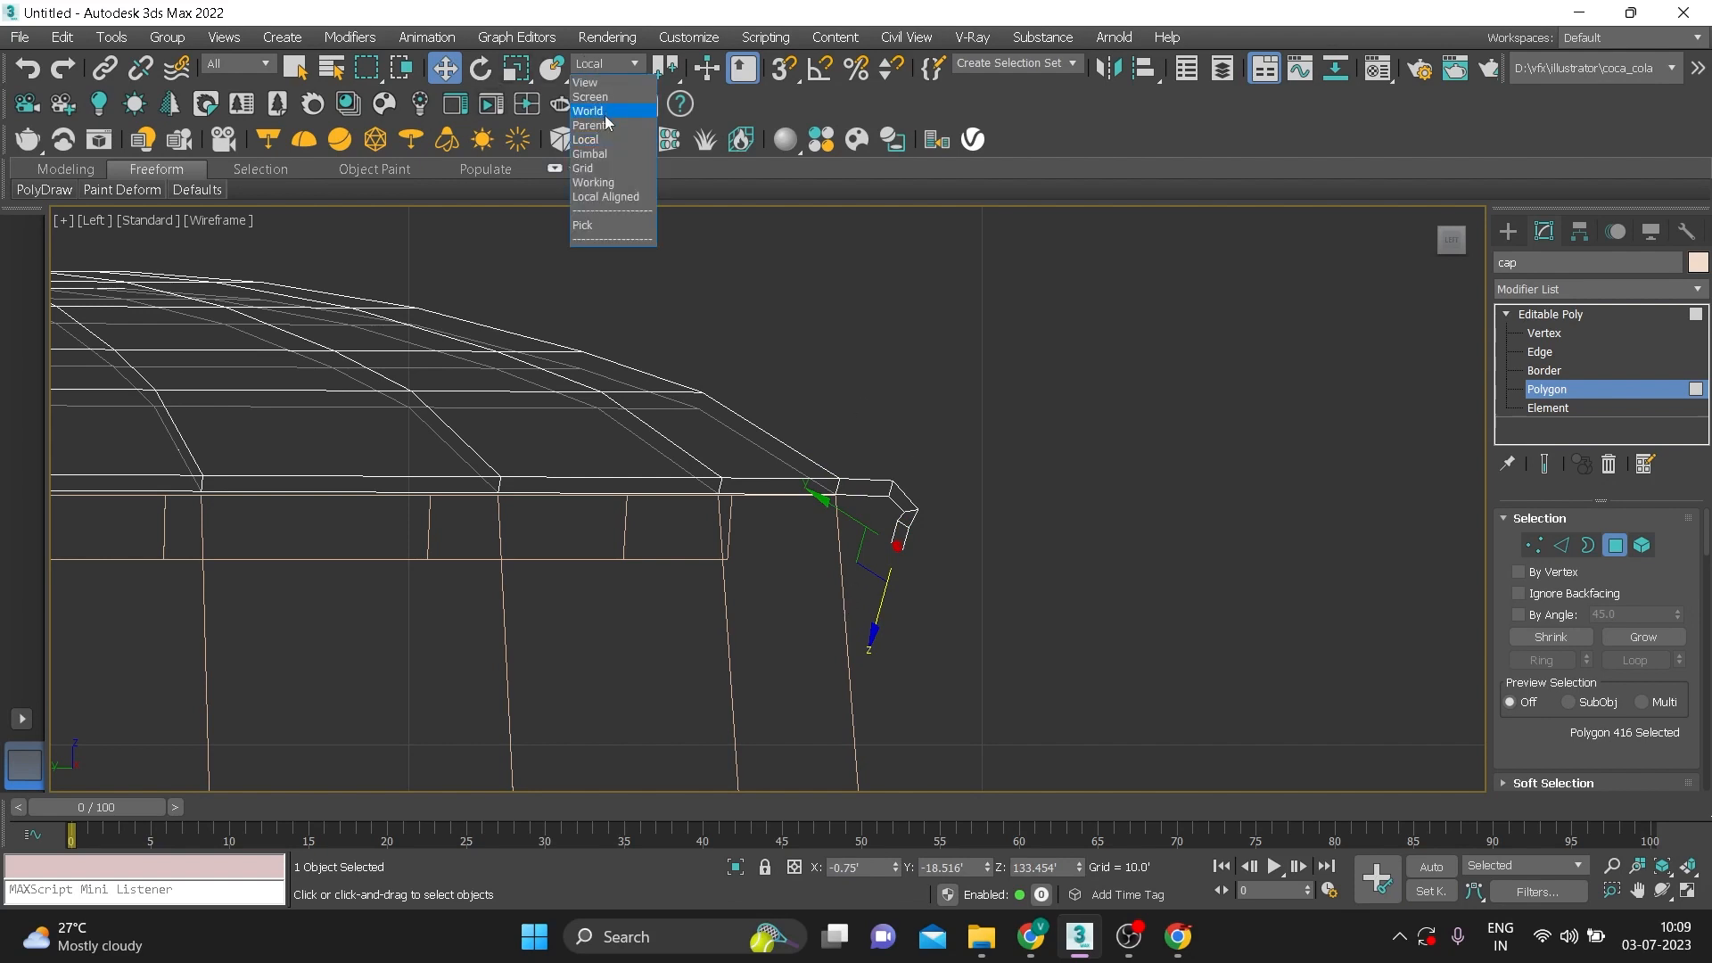
click(608, 117)
drag(814, 547, 800, 546)
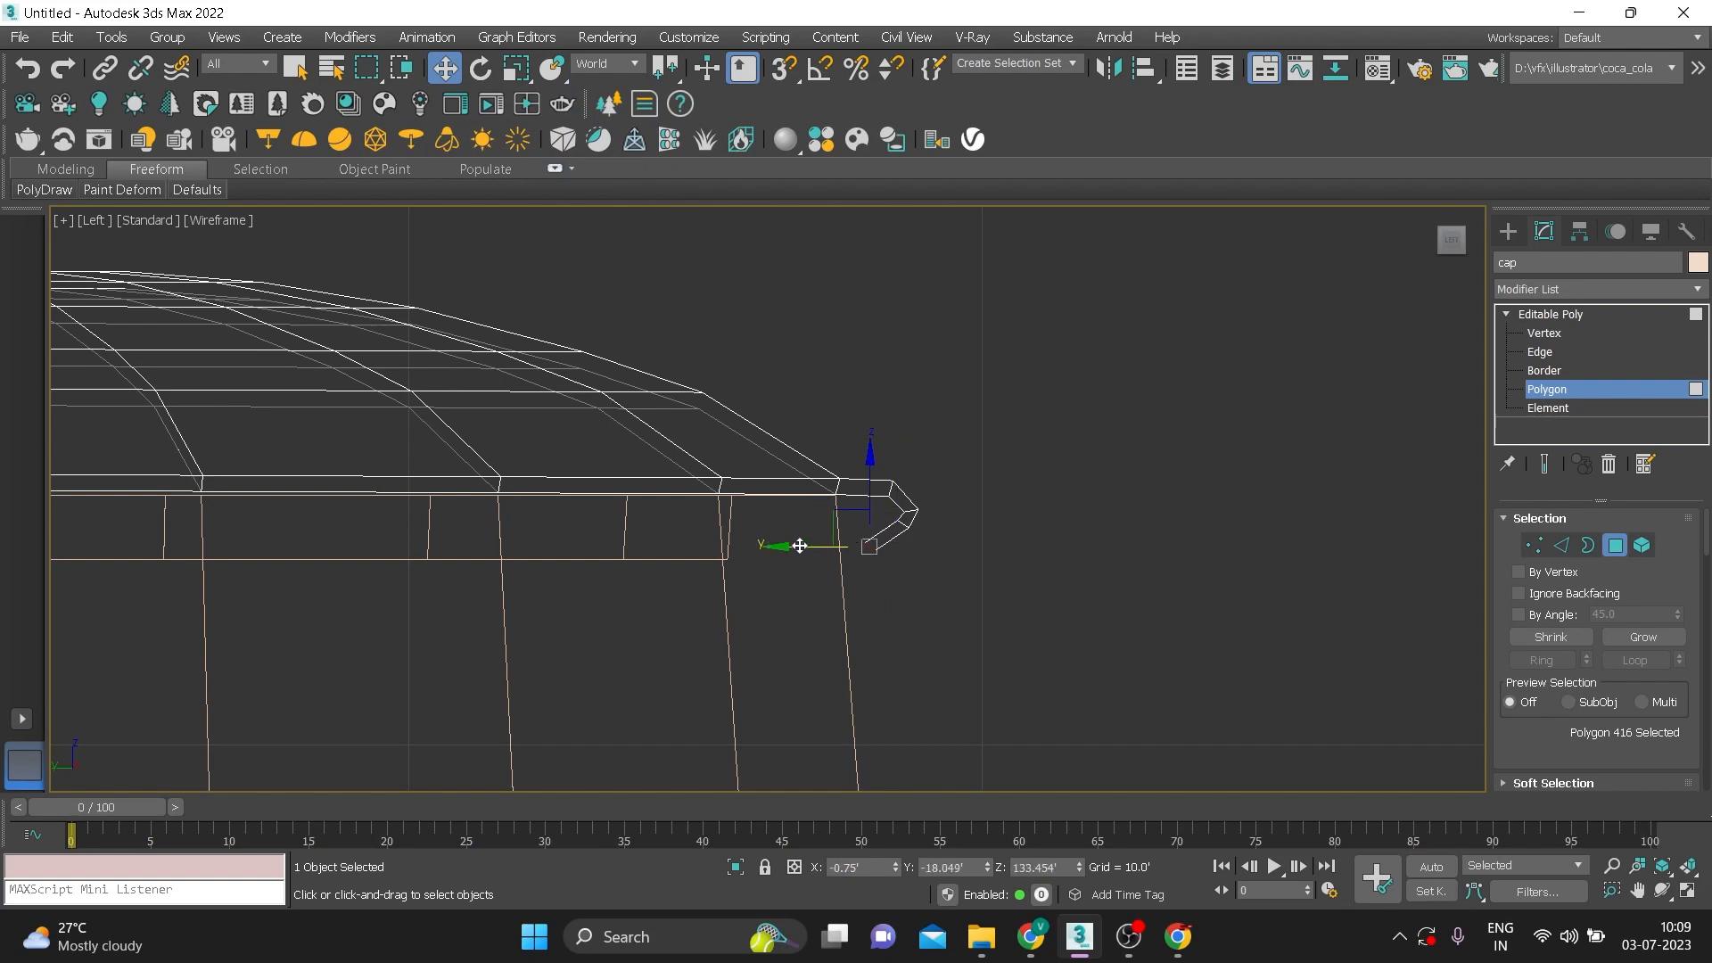
Adjust the rotation of the hinge's end polygon, move it inward and slightly up into the body, and exit polygon editing
key(e)
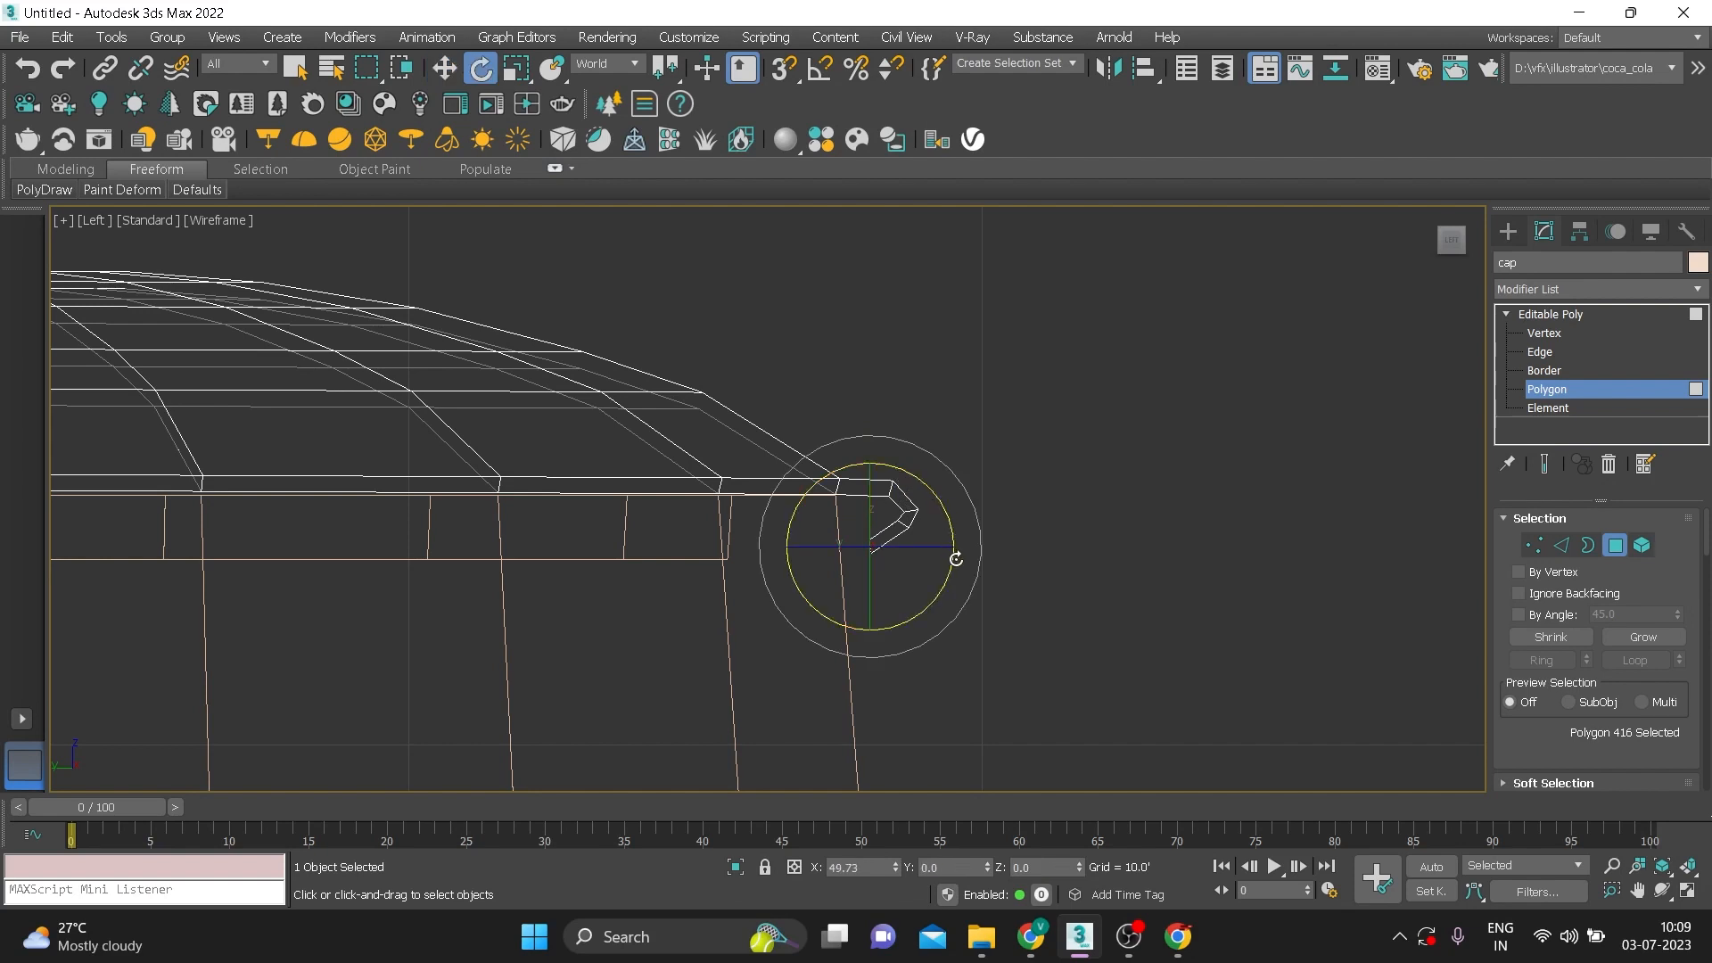
drag(949, 555, 947, 552)
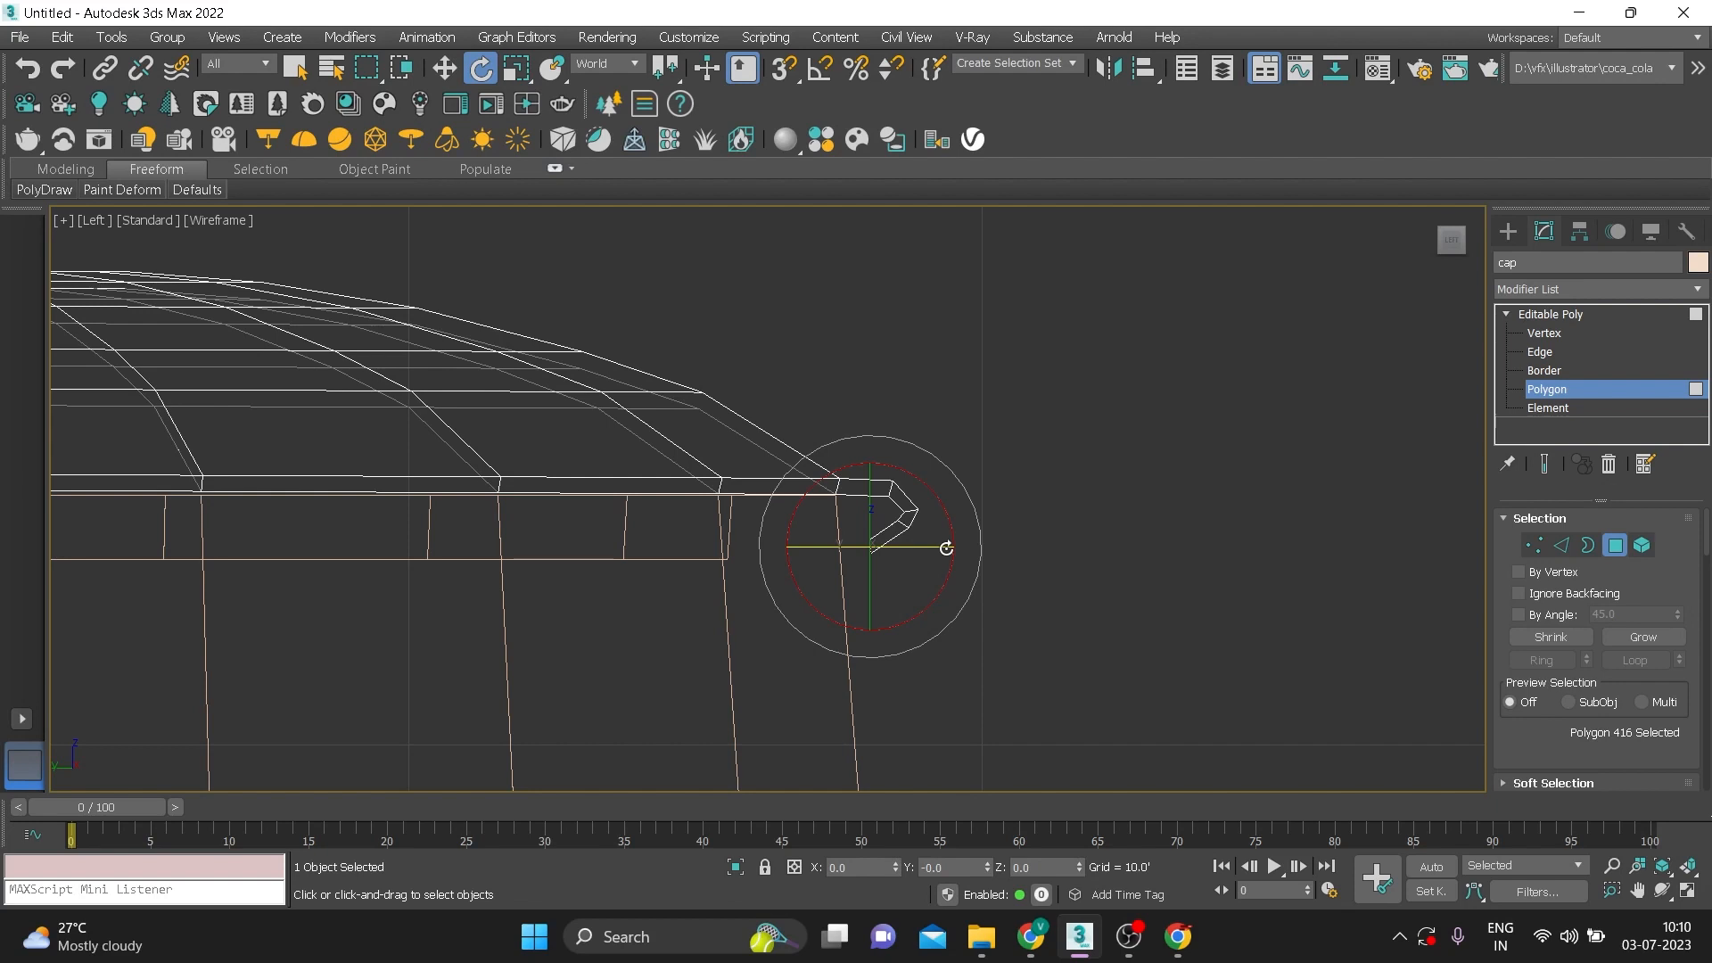
drag(947, 548, 945, 544)
key(w)
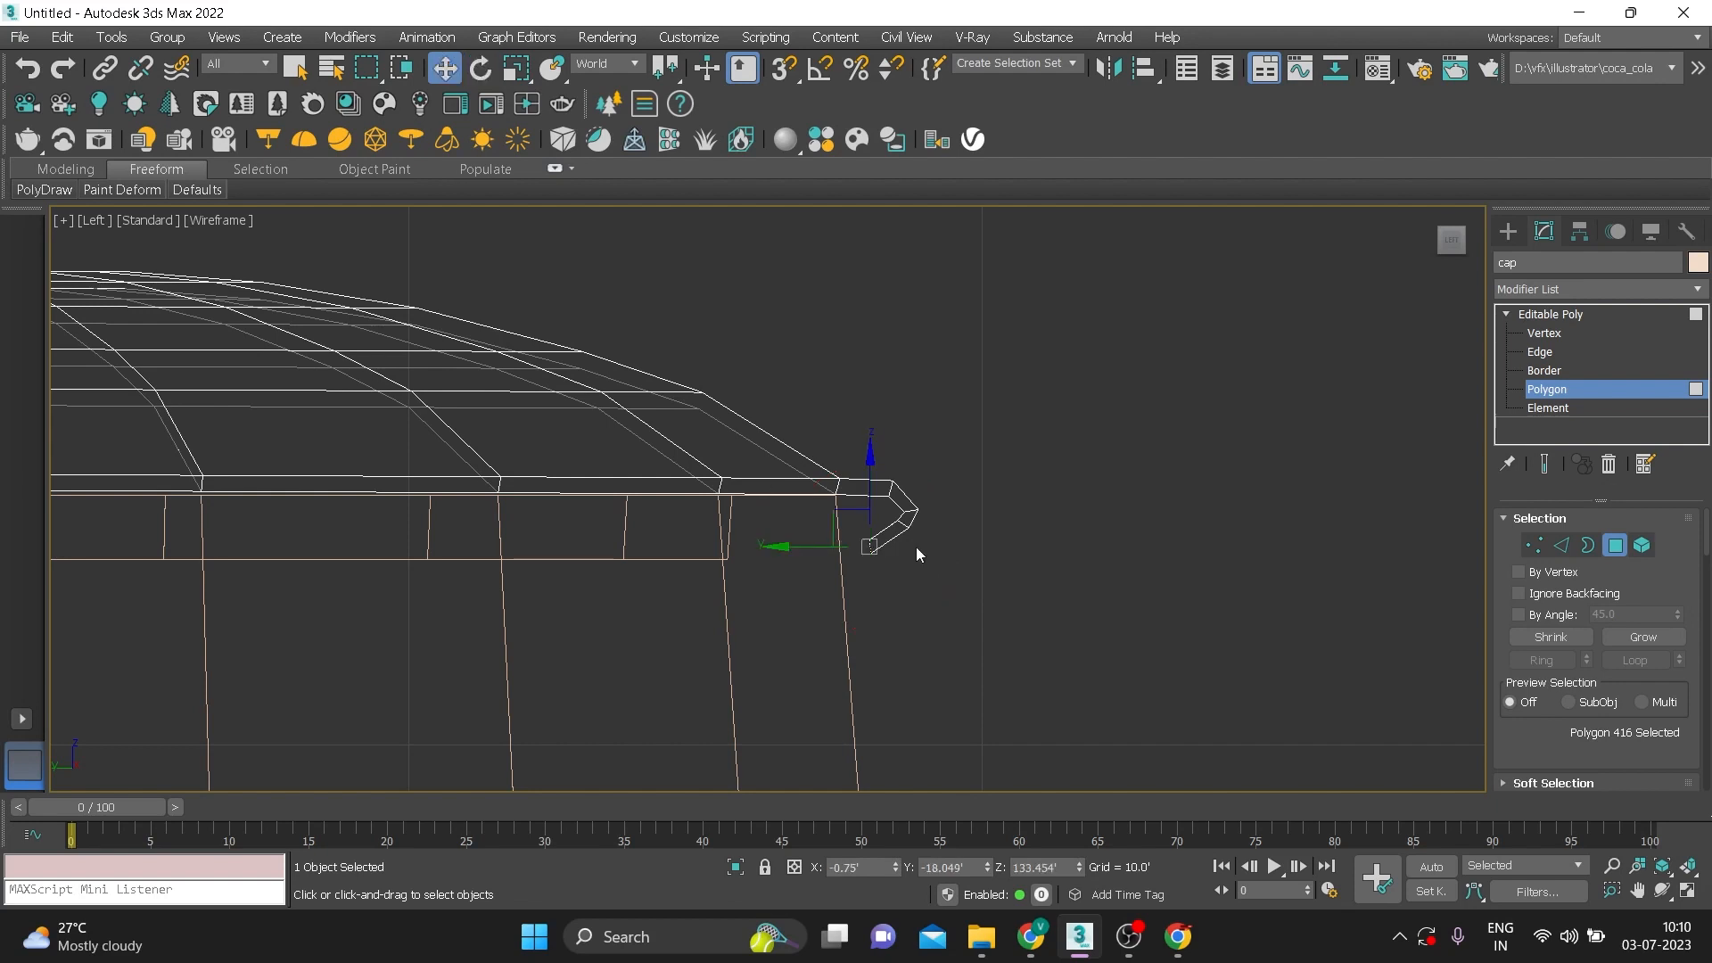
drag(834, 510, 795, 500)
key(p)
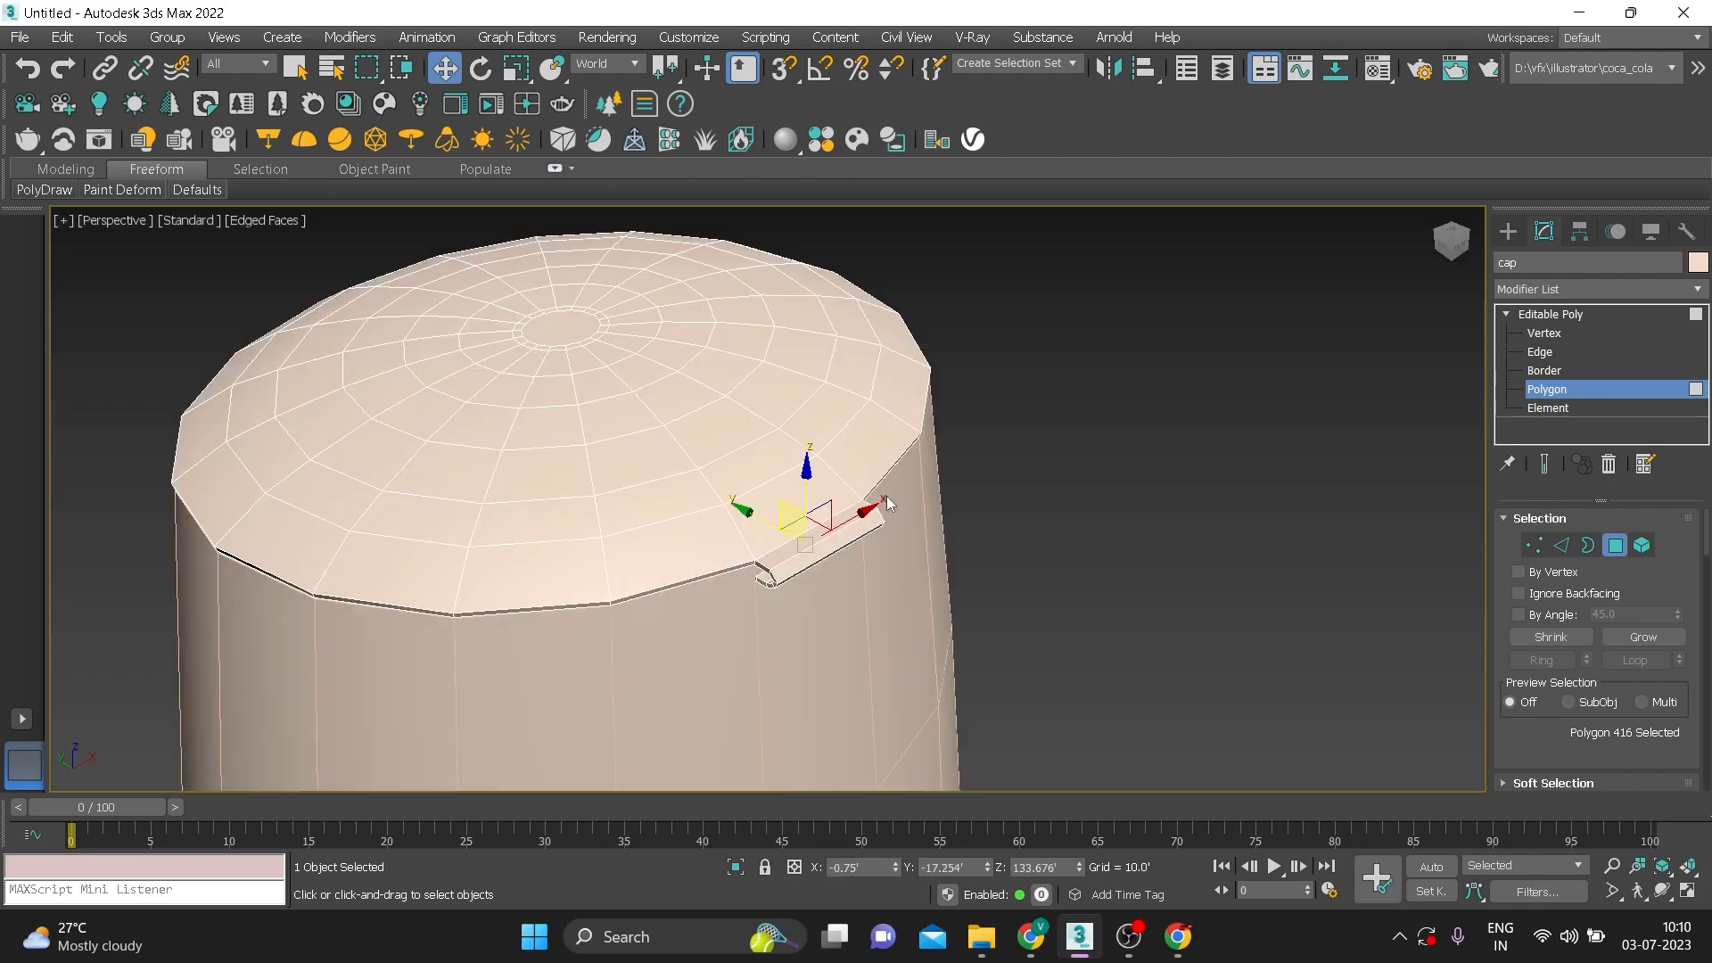
alt+middle_drag(885, 496, 848, 468)
click(1512, 316)
click(884, 460)
Apply one MeshSmooth modifier with 2 iterations to the bottle body and cap together
scroll(848, 468, down, 3)
drag(992, 434, 796, 736)
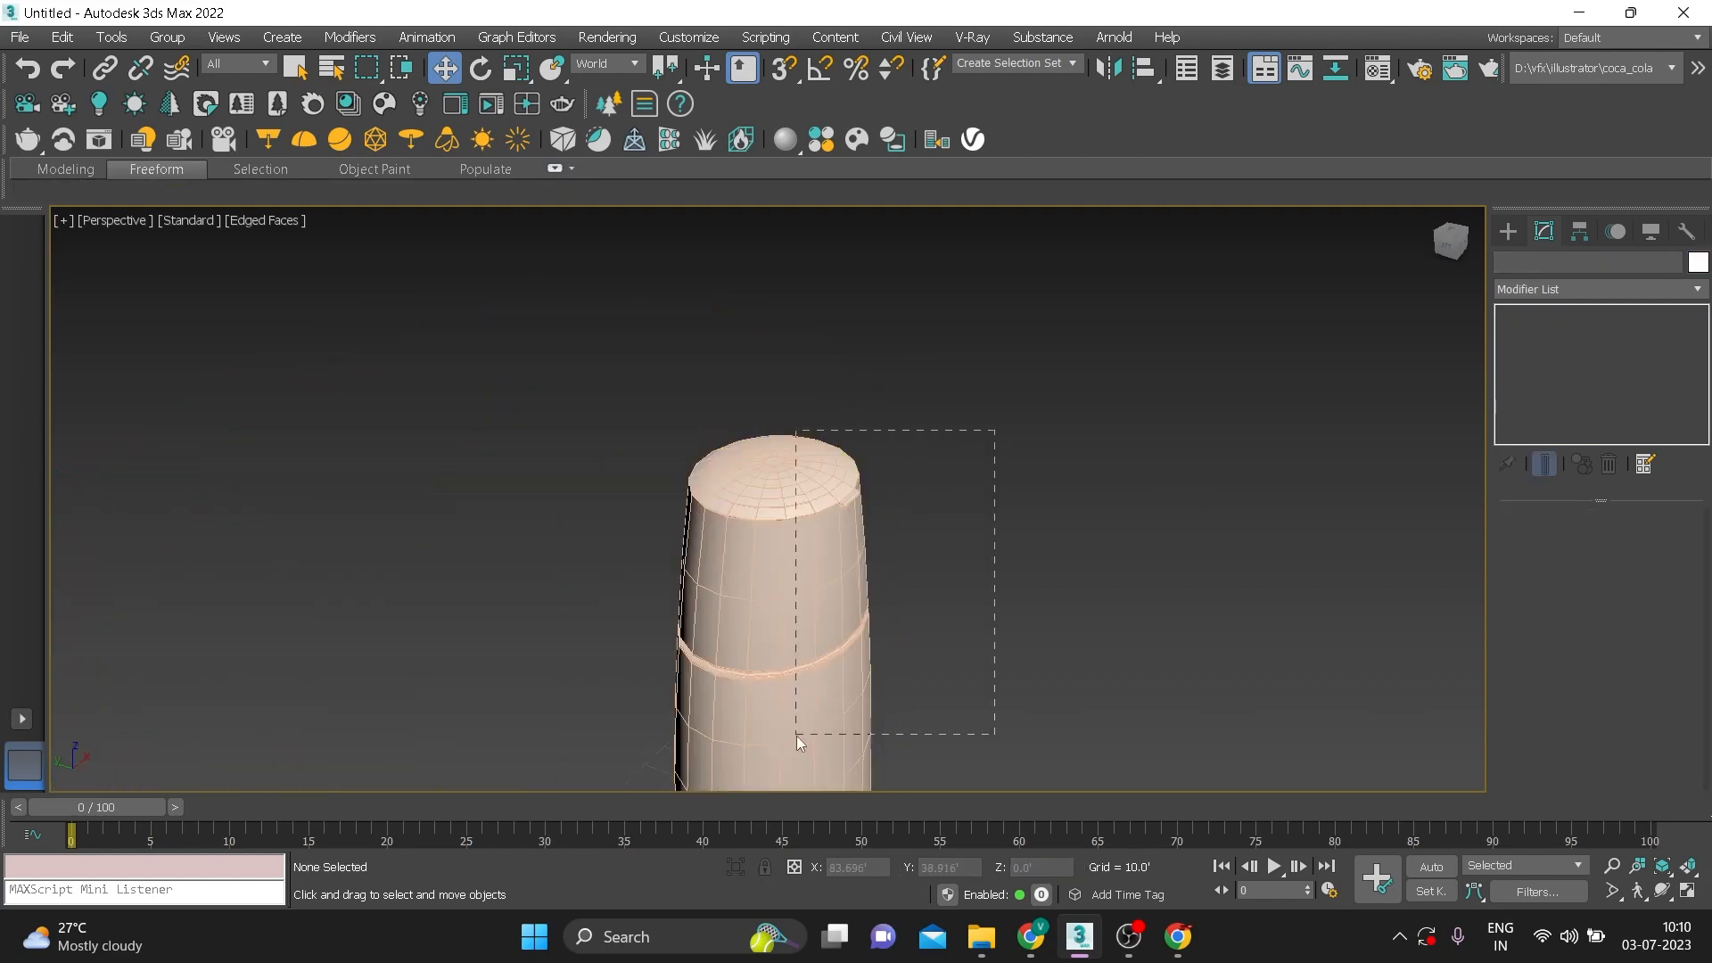
click(1592, 287)
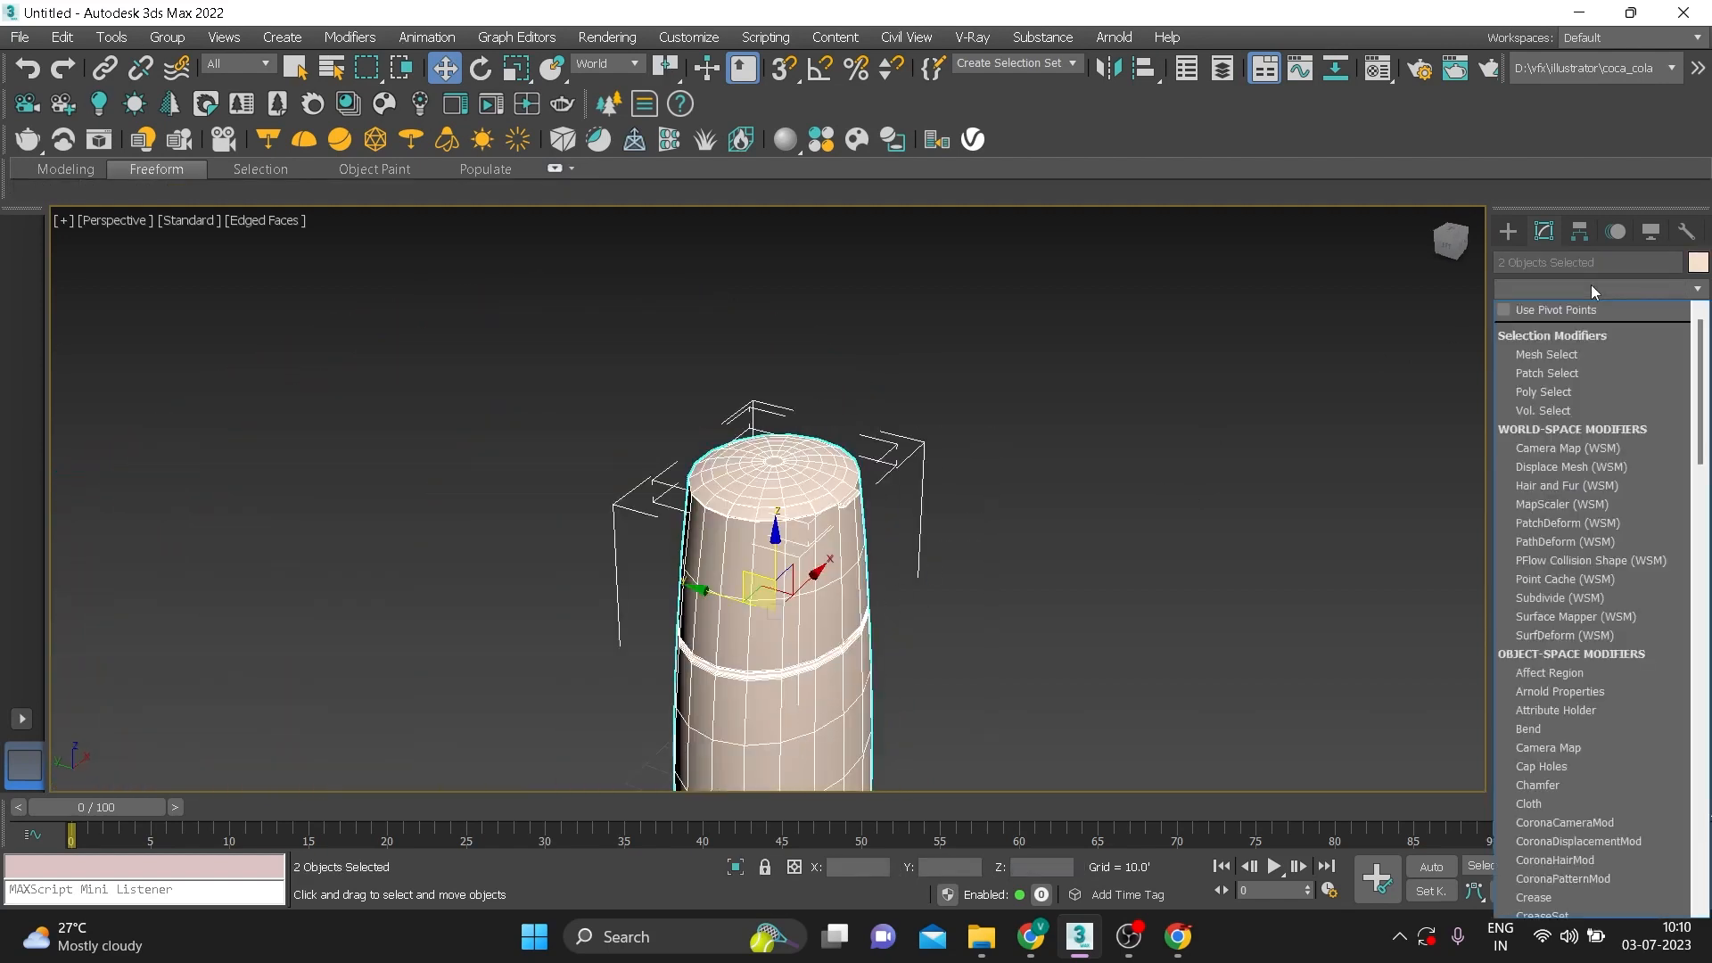
scroll(1591, 287, down, 5)
scroll(1589, 307, down, 10)
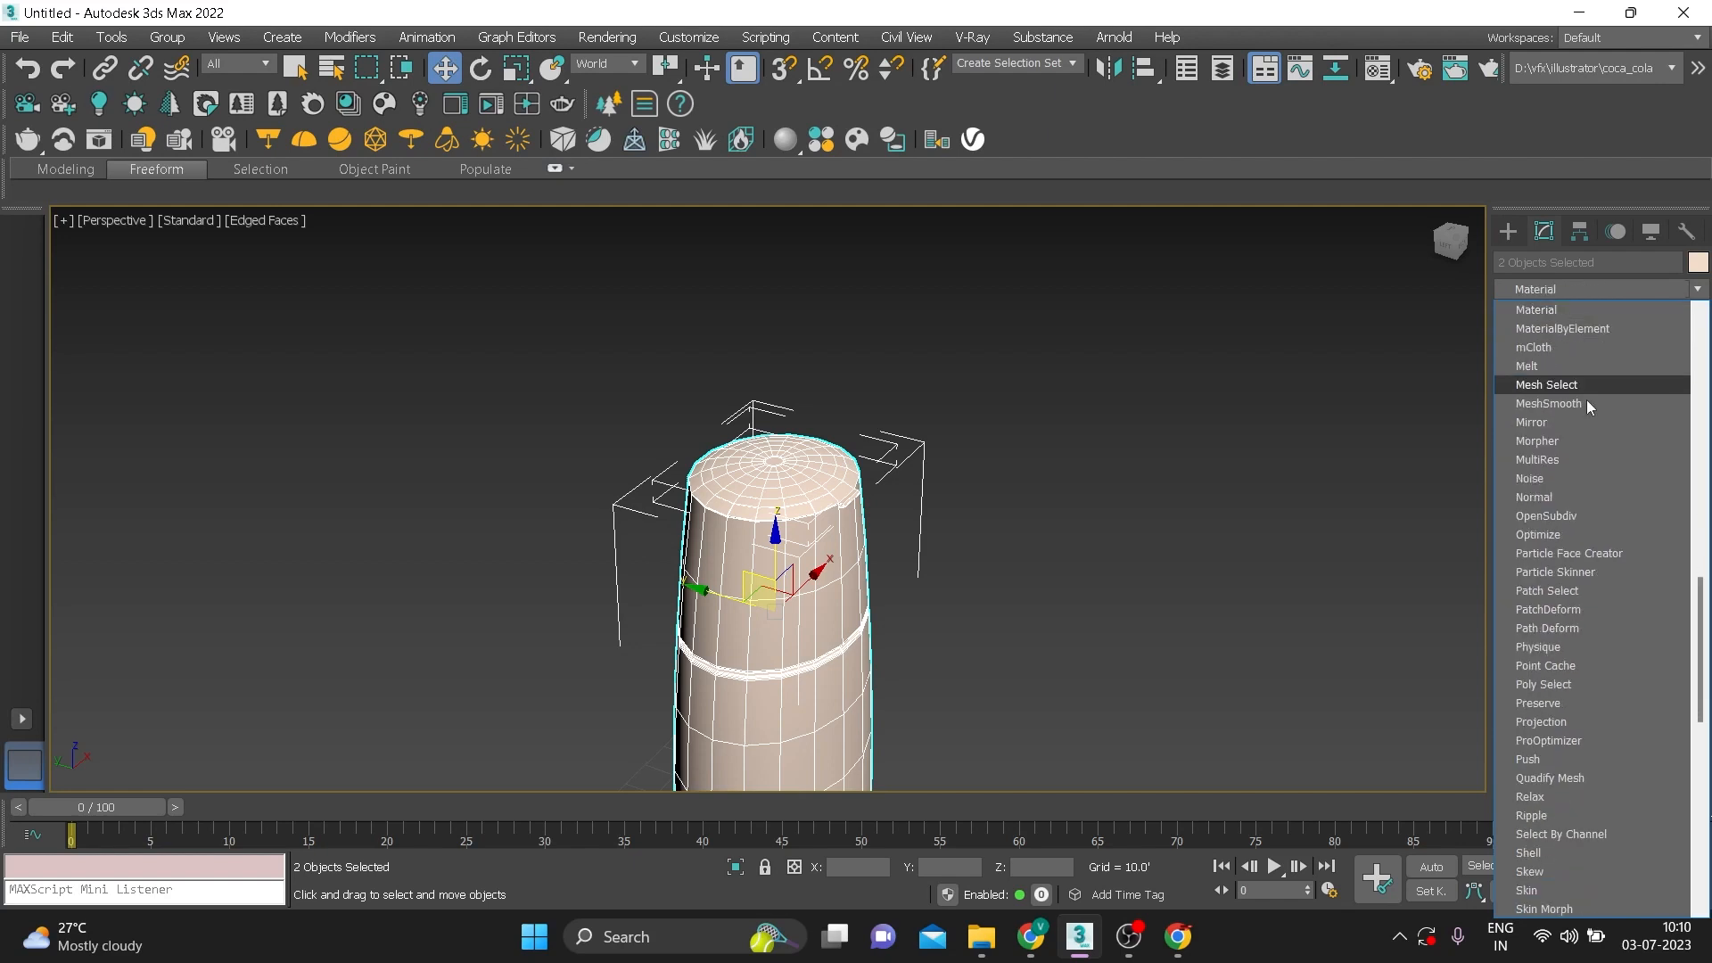
click(1585, 403)
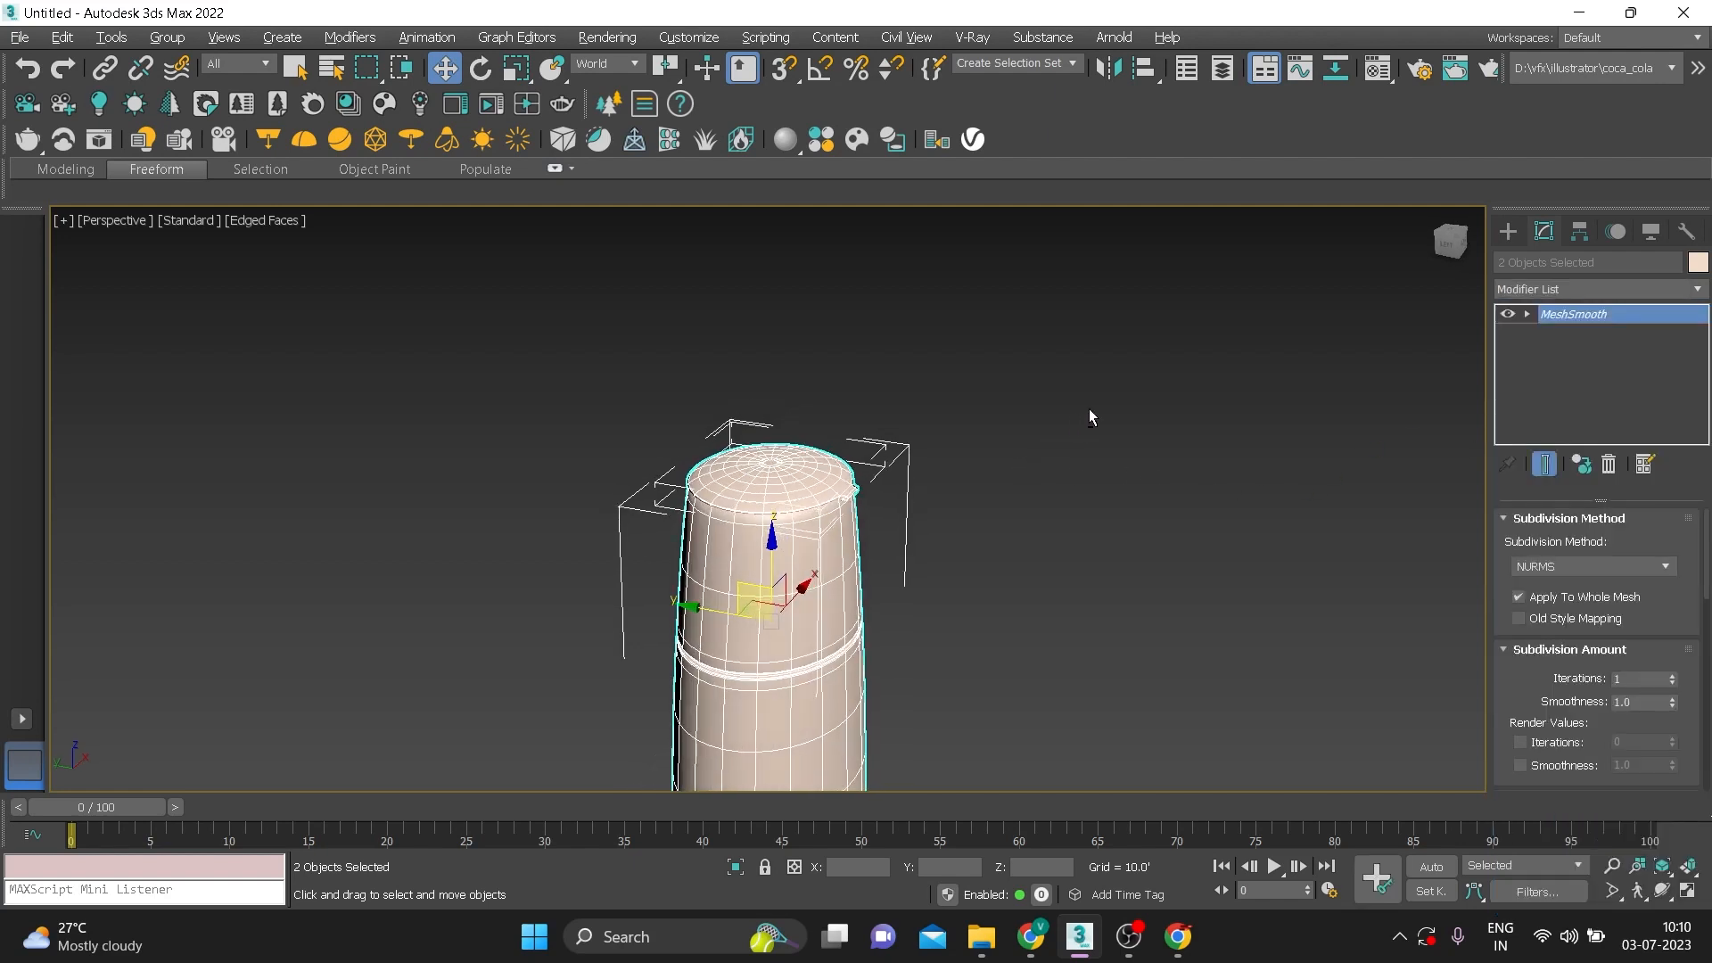
alt+middle_drag(991, 479, 1028, 444)
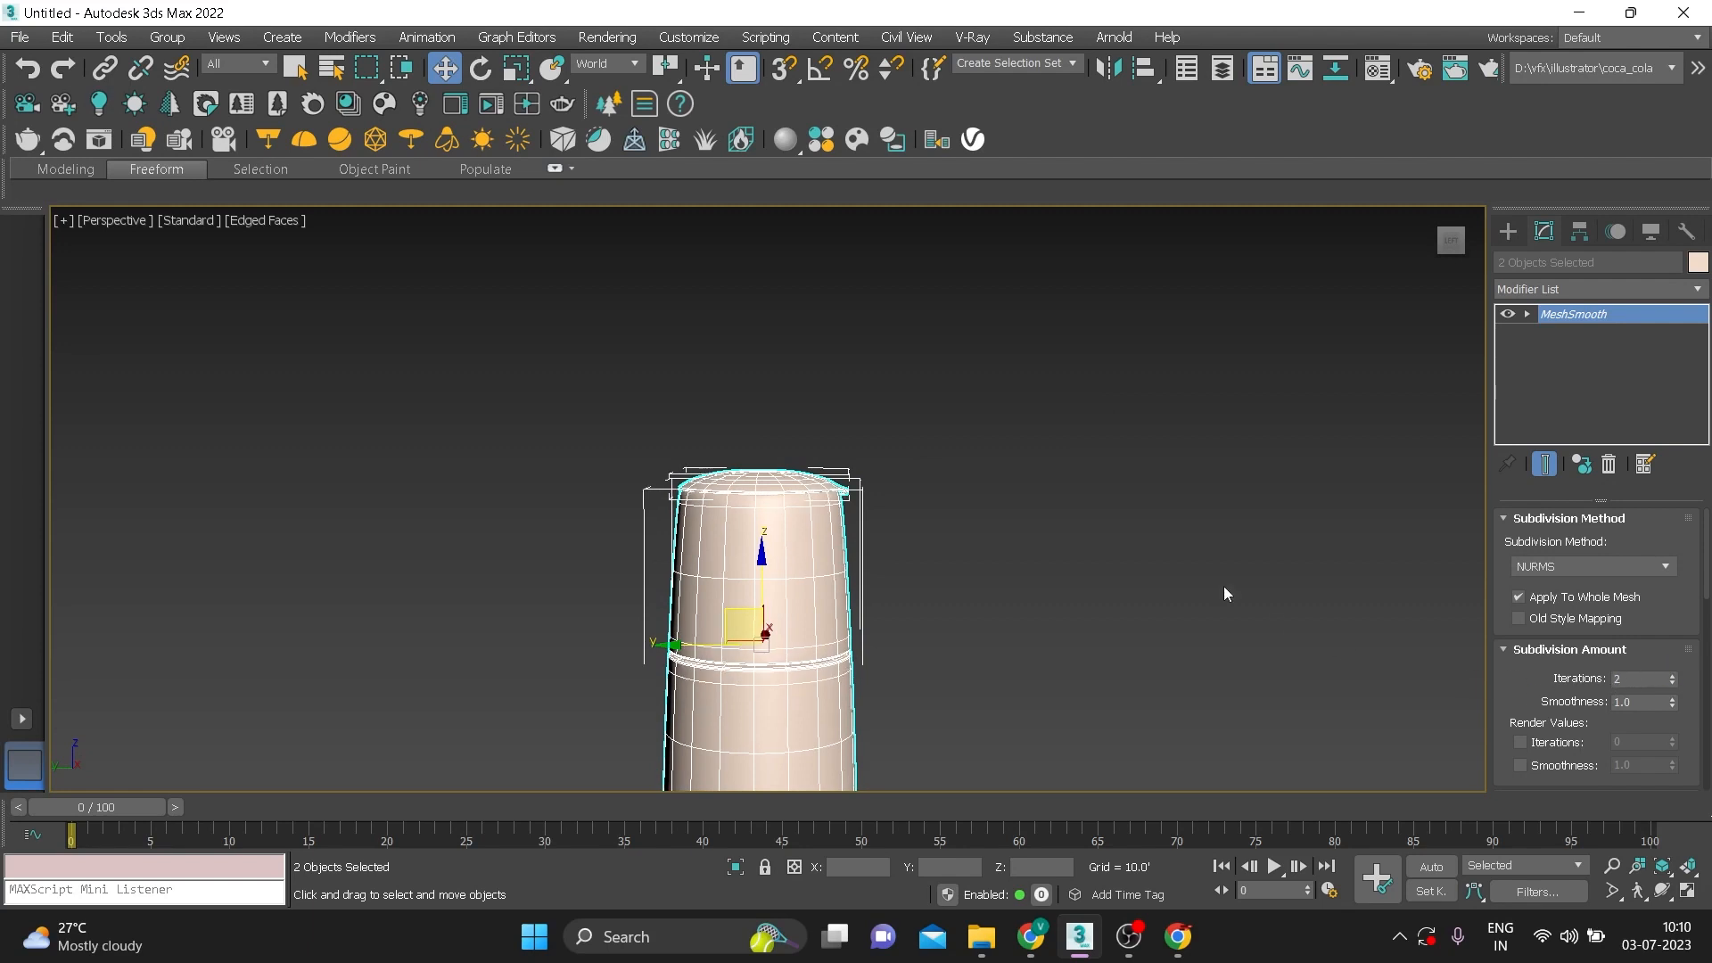
Turn off the edged-faces display and examine the smoothed bottle and cap from different sides
click(1173, 516)
middle_drag(986, 504, 1025, 403)
key(F4)
key(z)
alt+middle_drag(772, 387, 921, 382)
Select the base polygon of the bottle body beneath its MeshSmooth modifier and inset it with a scaled copy
click(921, 383)
key(z)
alt+middle_drag(891, 450, 808, 515)
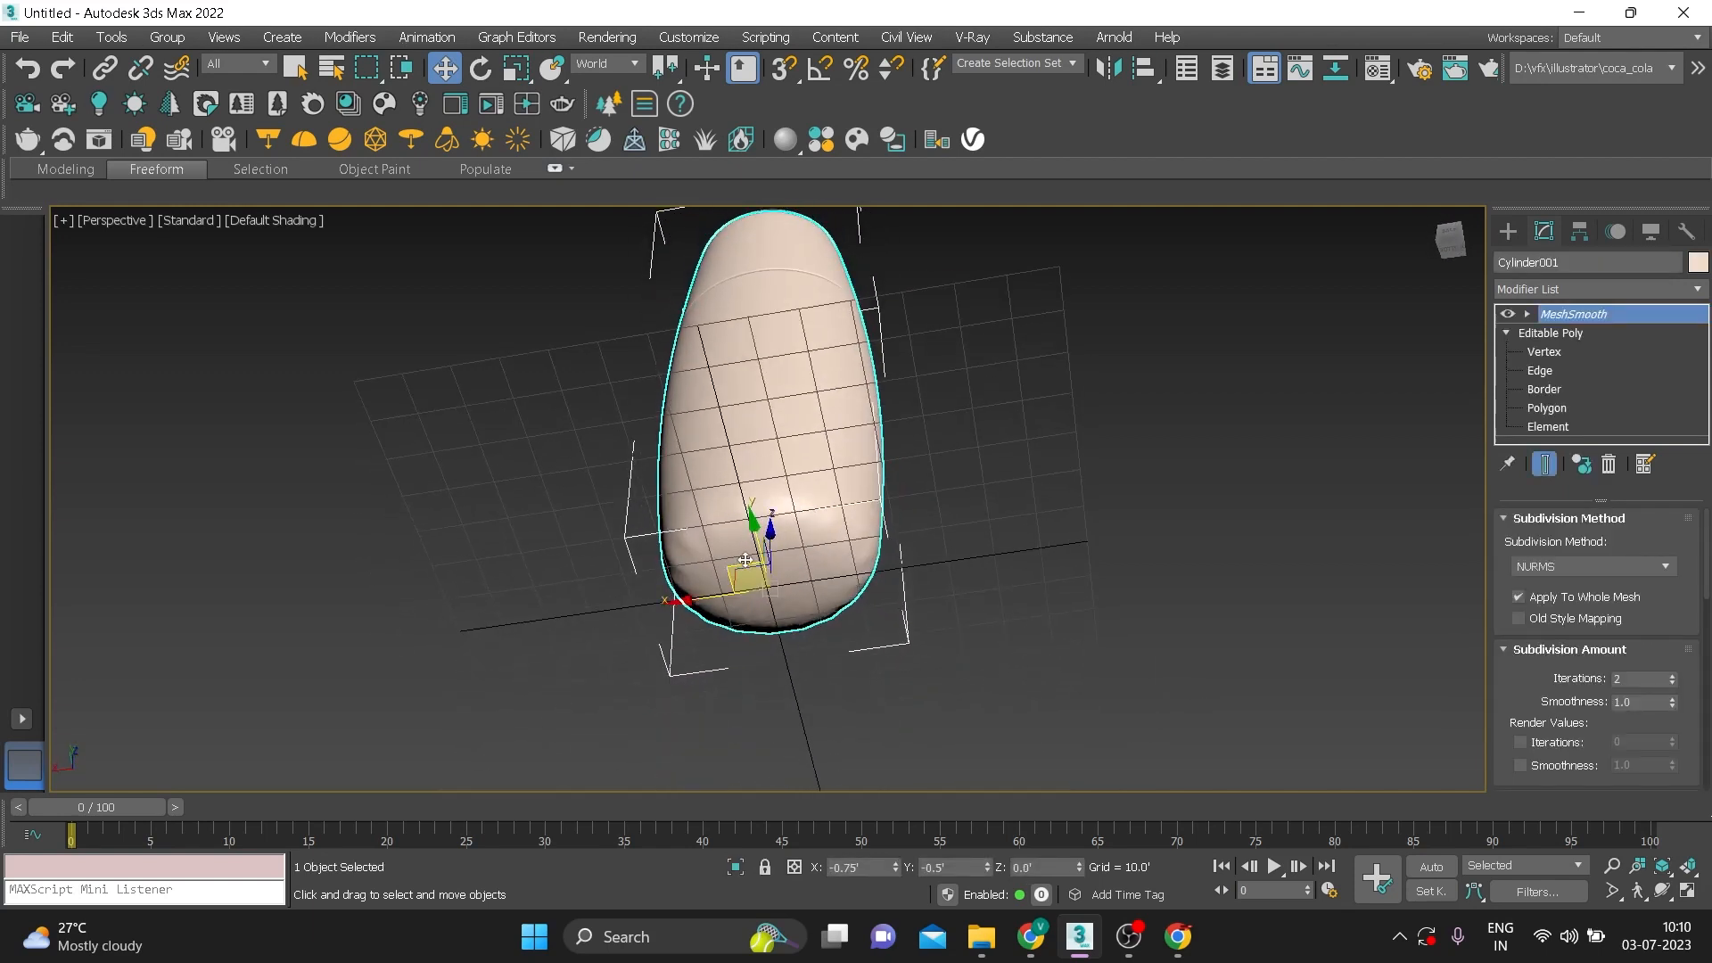
scroll(809, 515, up, 5)
click(1546, 408)
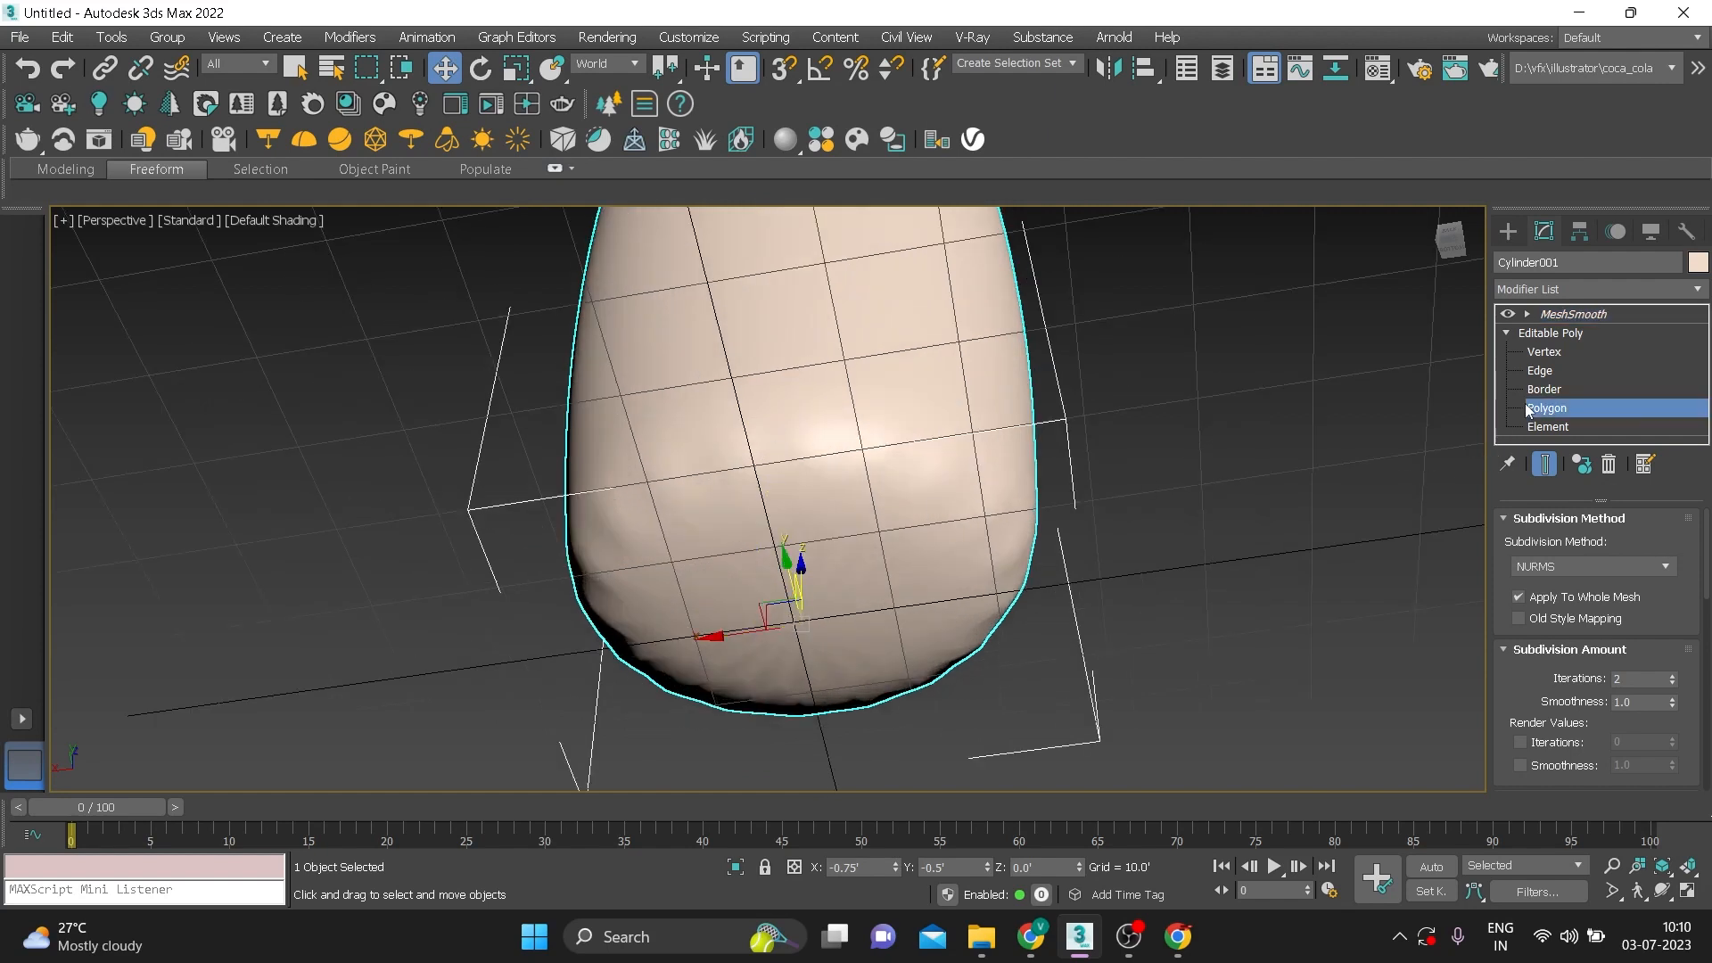
click(798, 584)
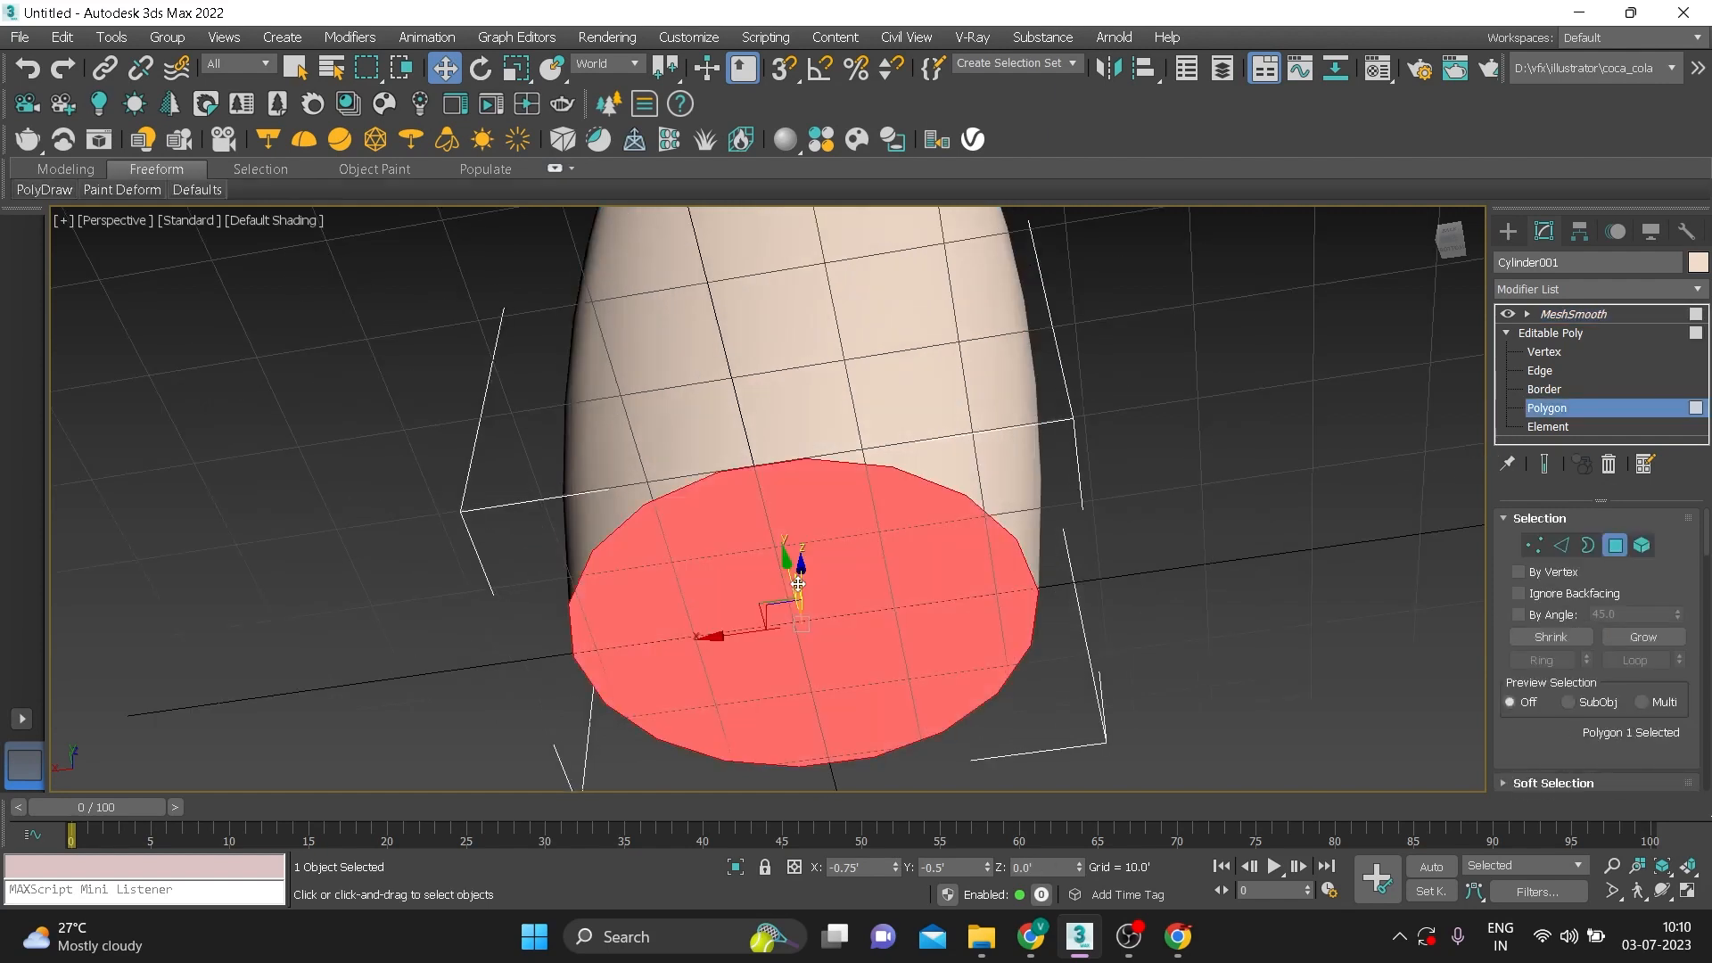
key(r)
mouse_move(808, 615)
mouse_down()
mouse_move(819, 640)
mouse_move(839, 618)
mouse_move(825, 626)
mouse_up()
Extrude the inset base polygon up into the body, scale it to 70% and inset it again at 94%
key(w)
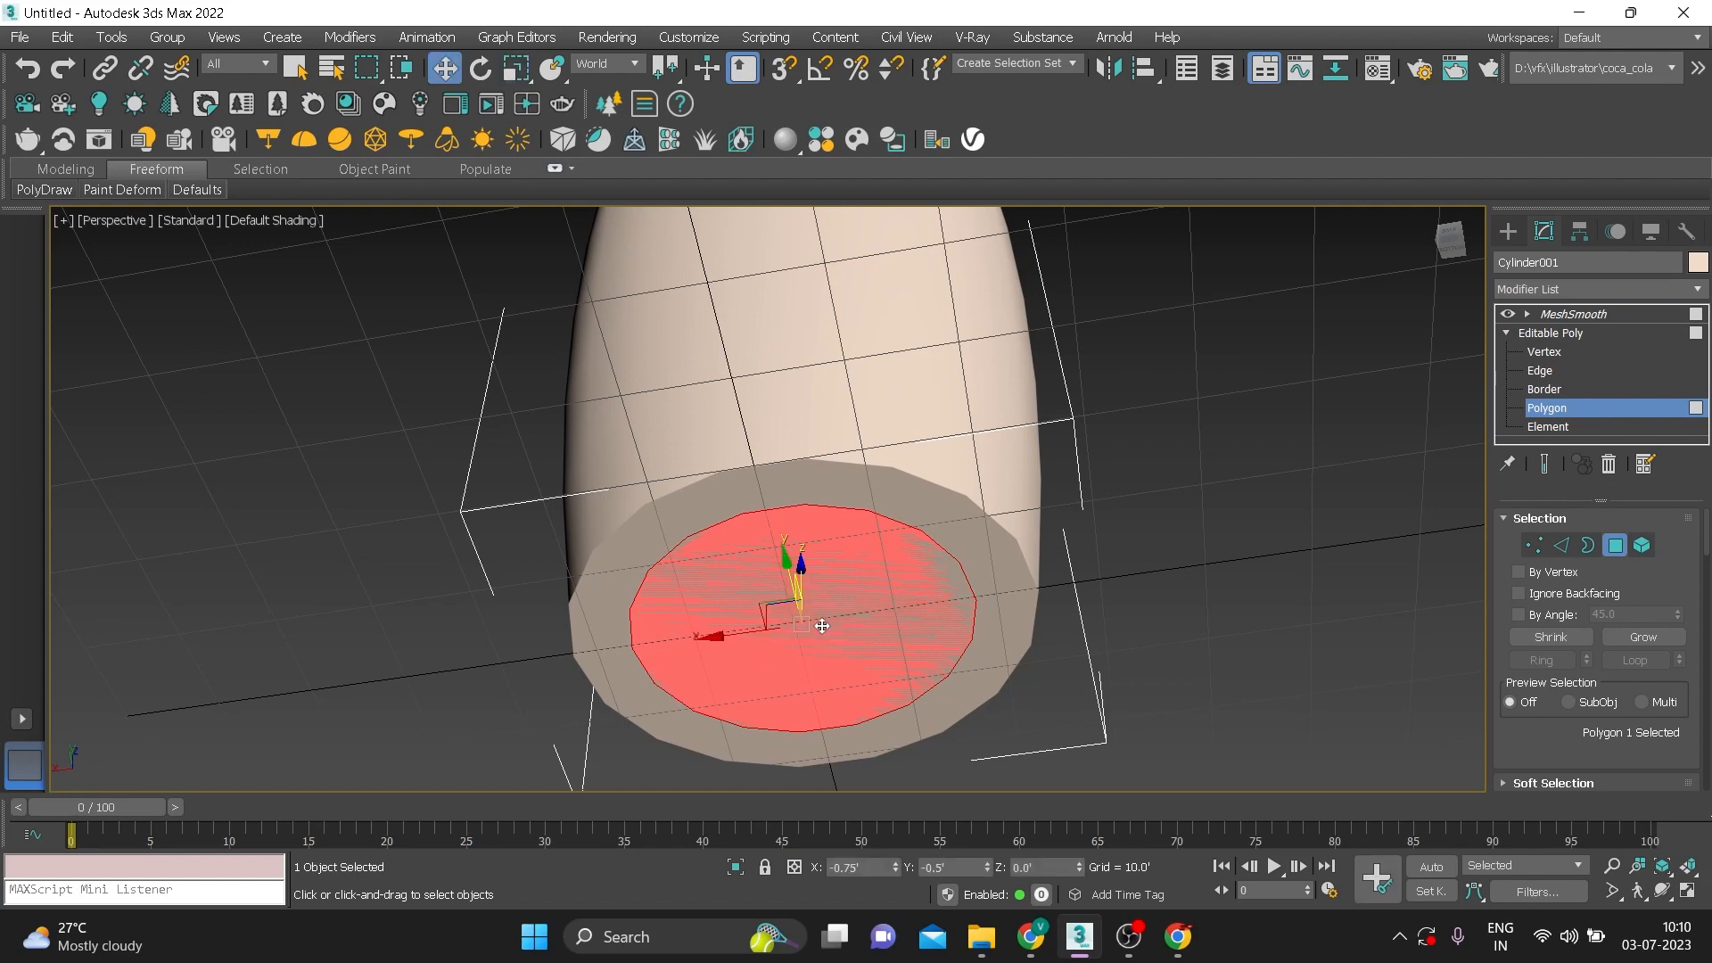
mouse_move(804, 564)
mouse_down()
mouse_move(814, 535)
mouse_move(816, 639)
mouse_up()
key(r)
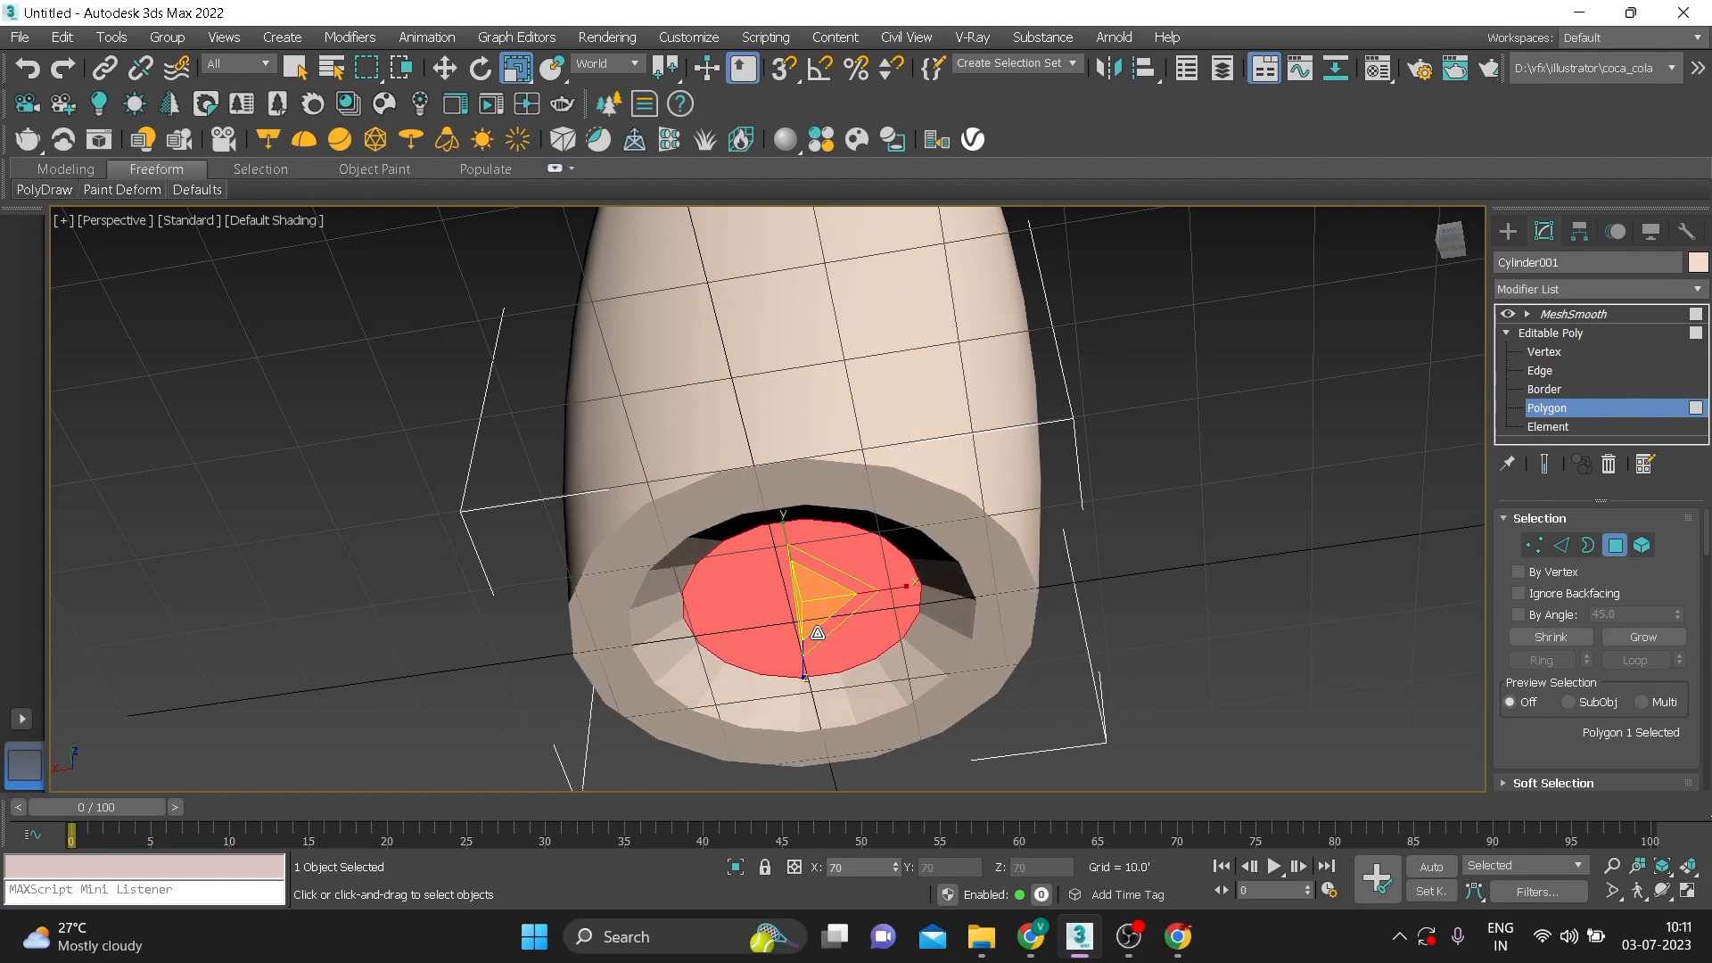
key(w)
key(r)
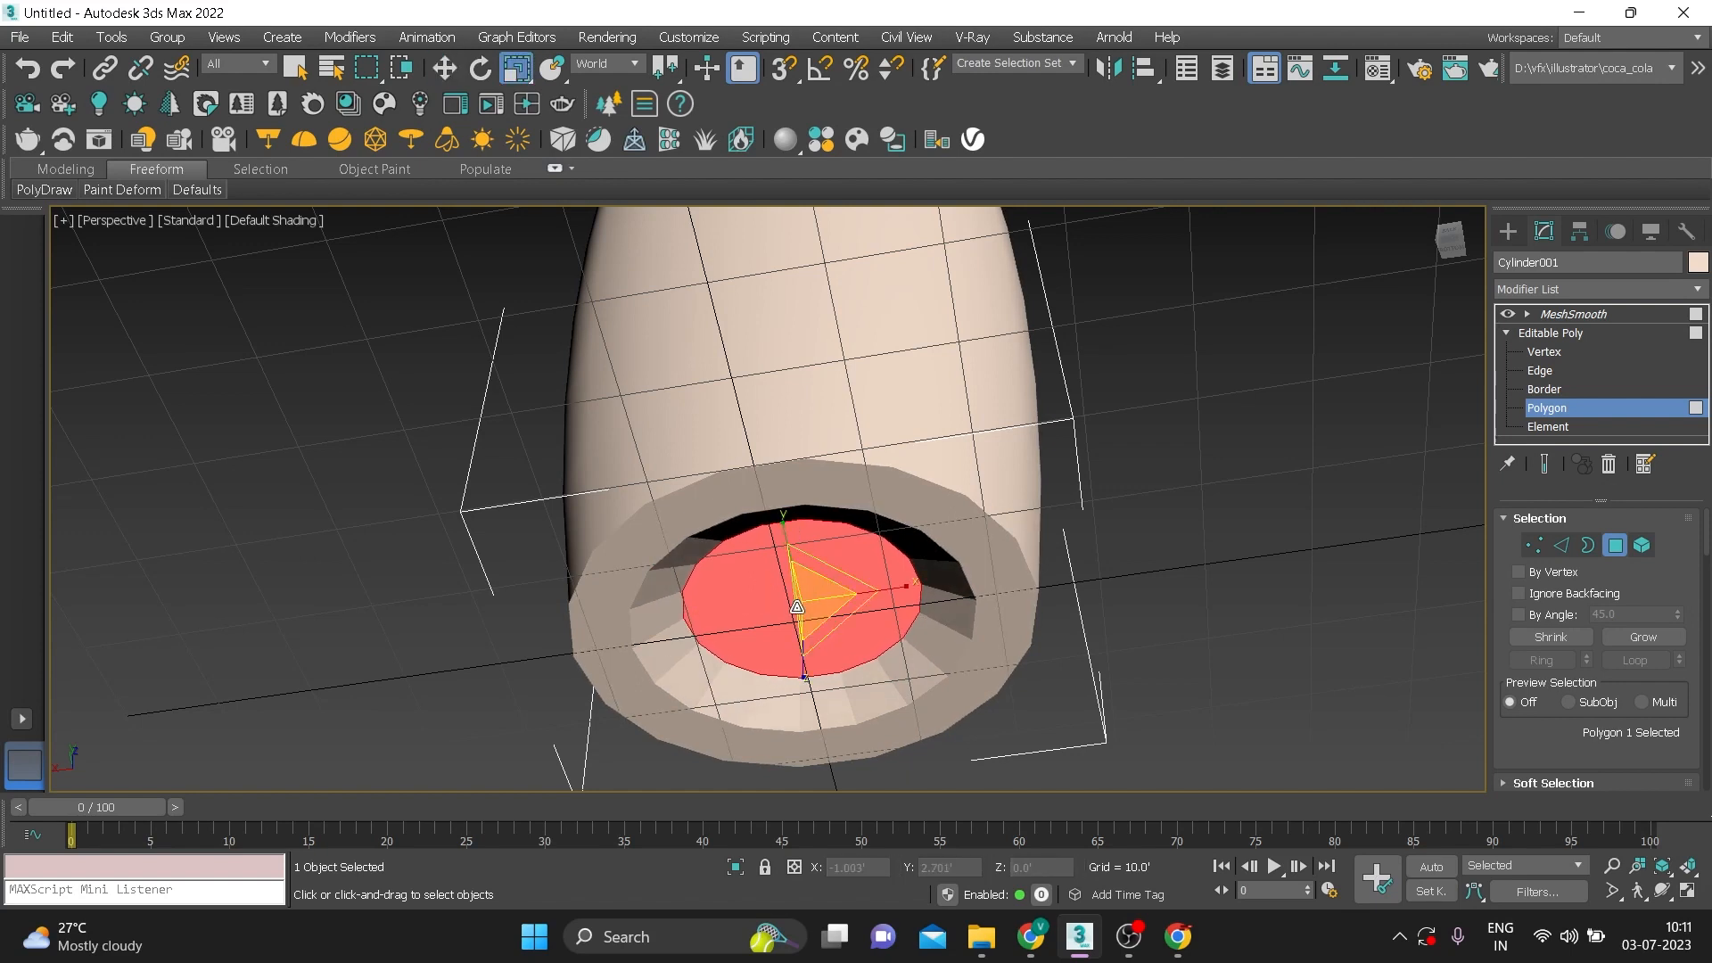
drag(816, 595, 817, 602)
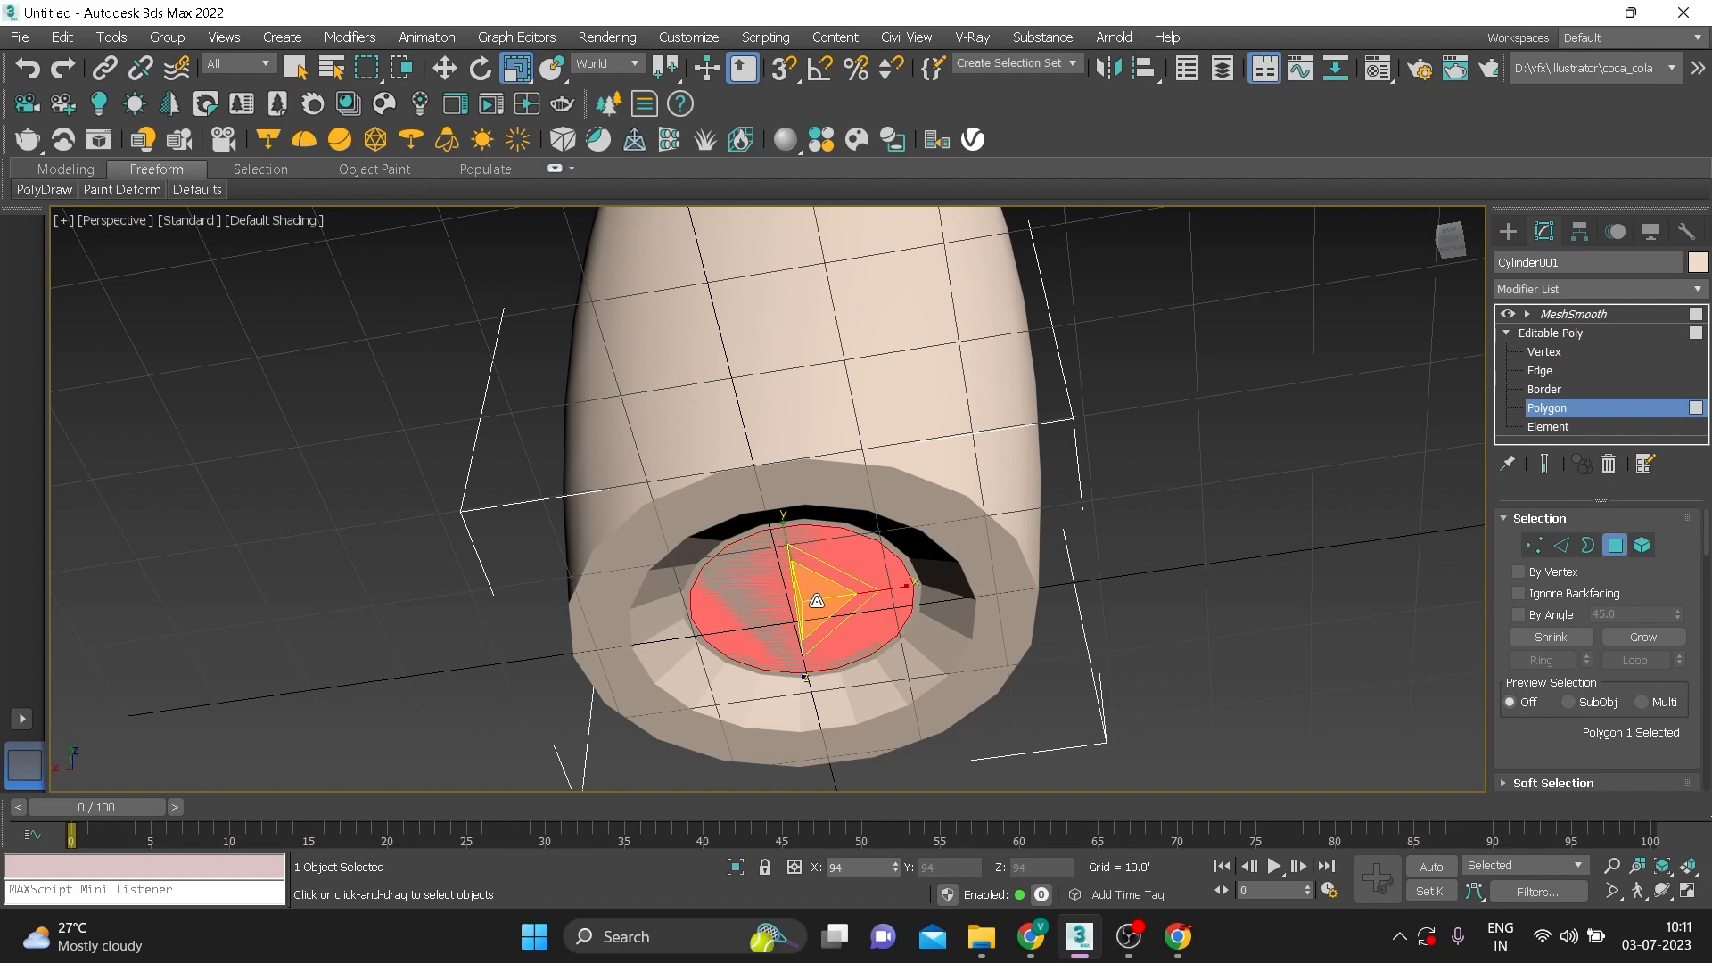
Return the body to its MeshSmooth level, deselect it and review the whole smoothed bottle
click(1559, 333)
click(1582, 314)
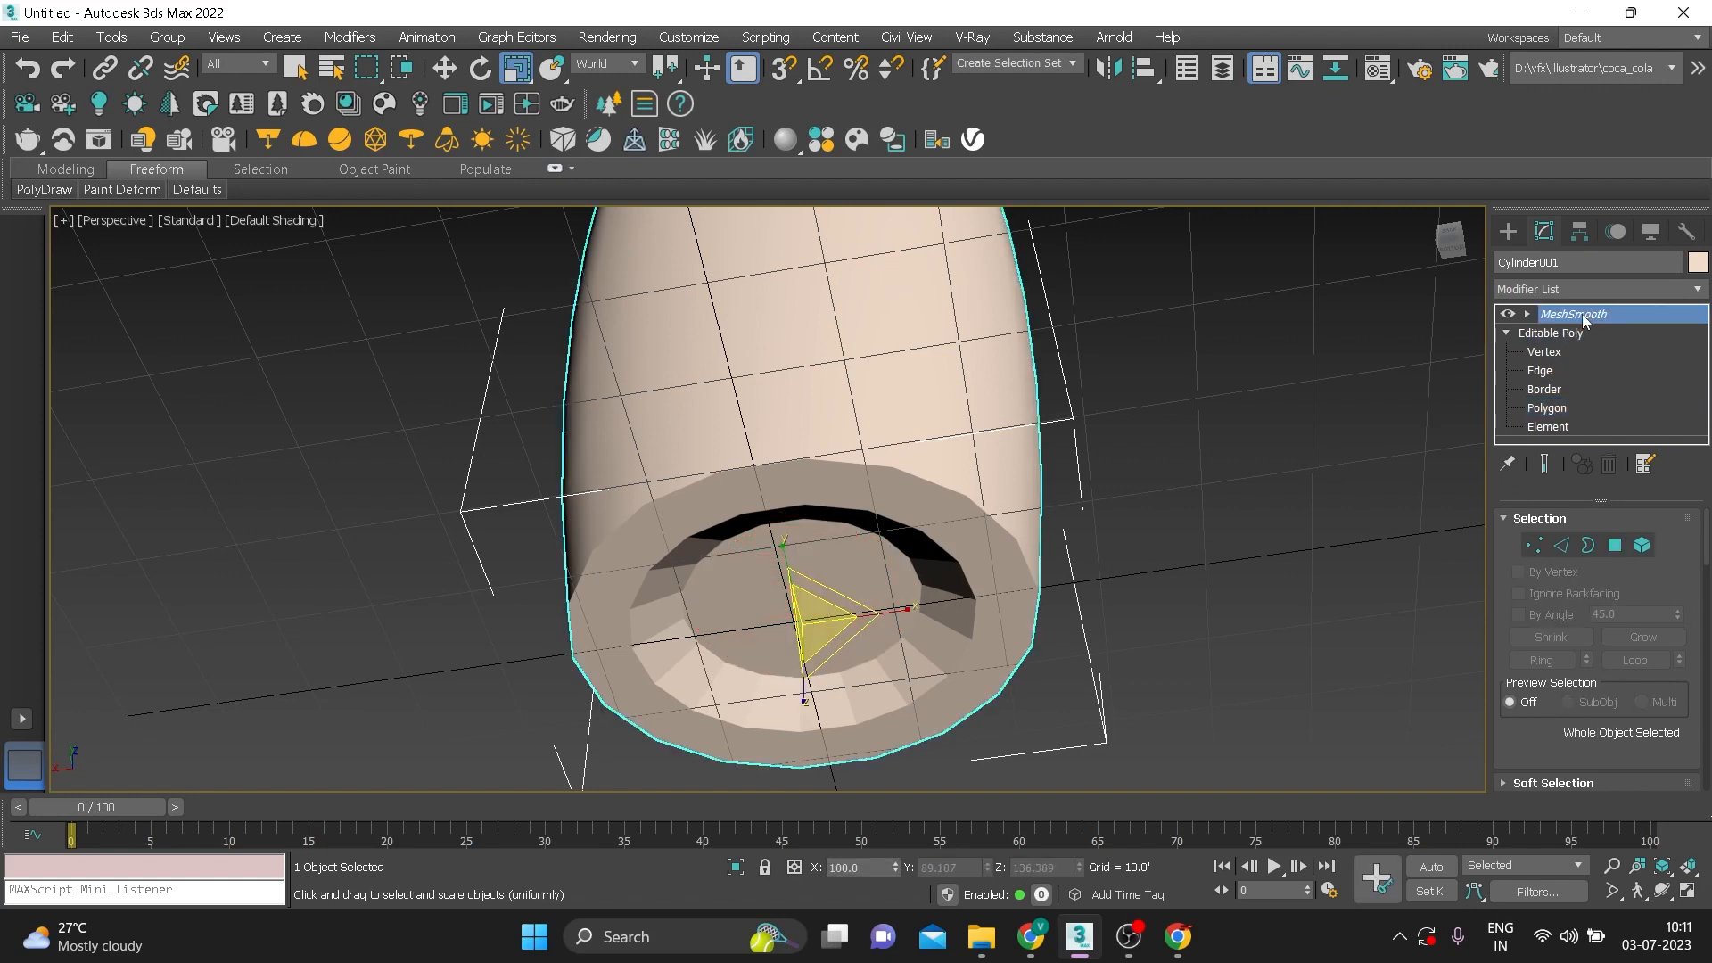
click(1247, 461)
scroll(1070, 451, down, 5)
alt+middle_drag(1058, 451, 945, 454)
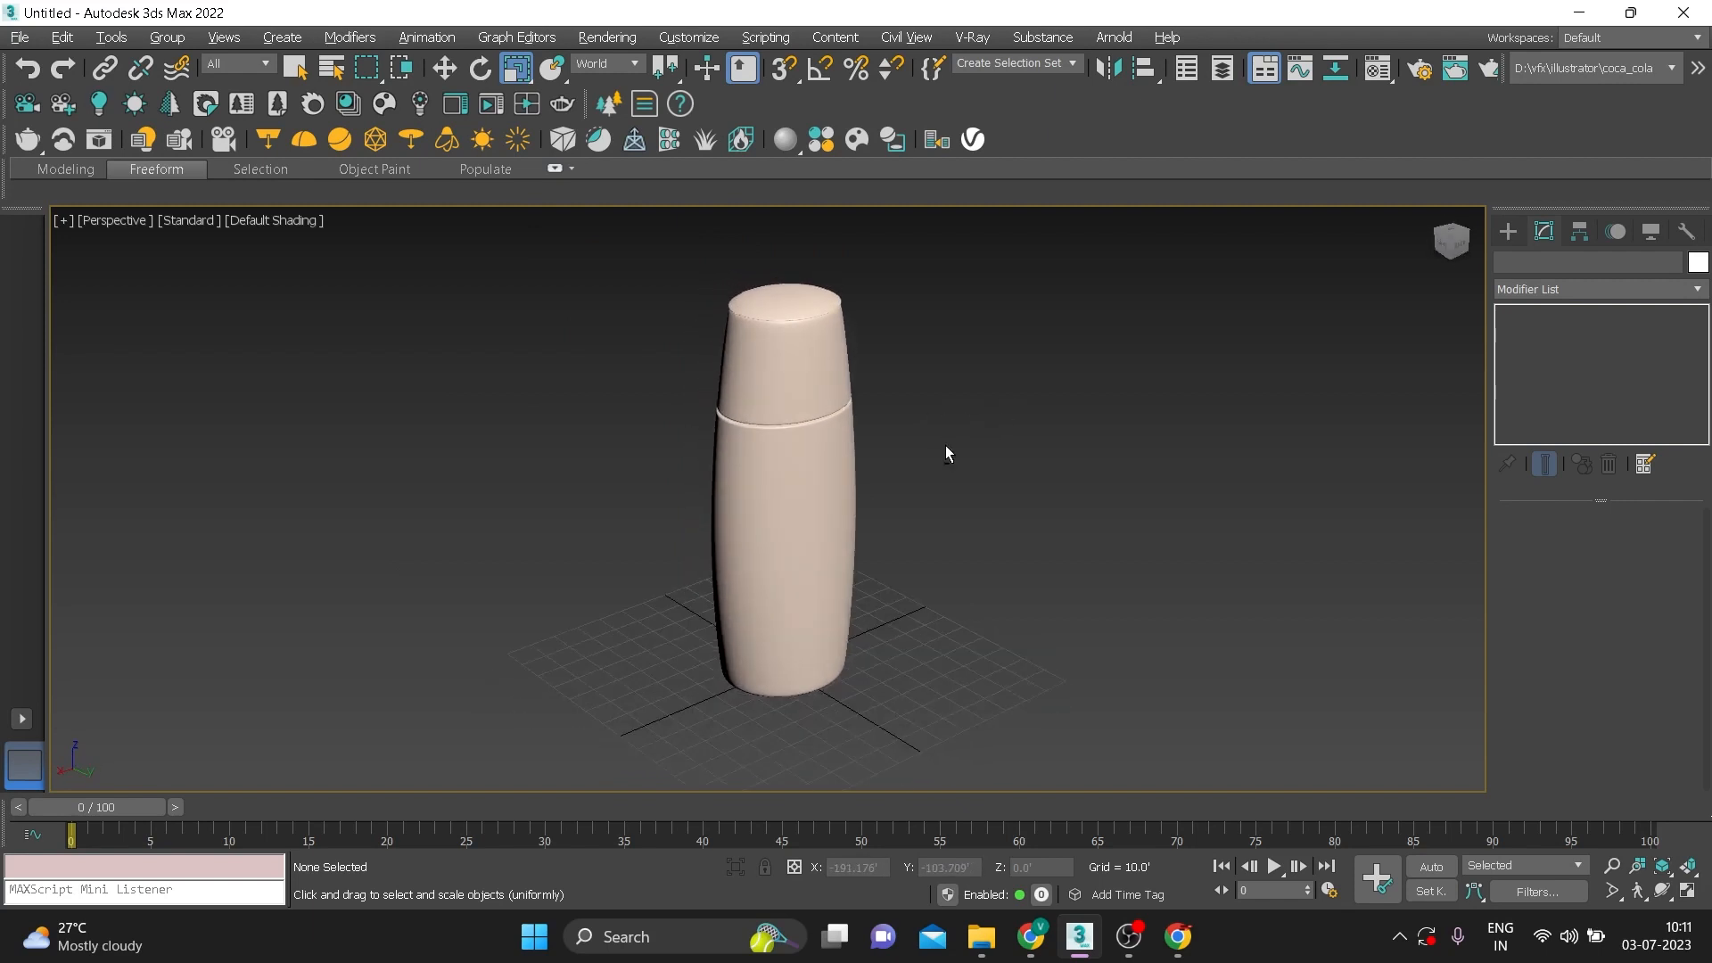